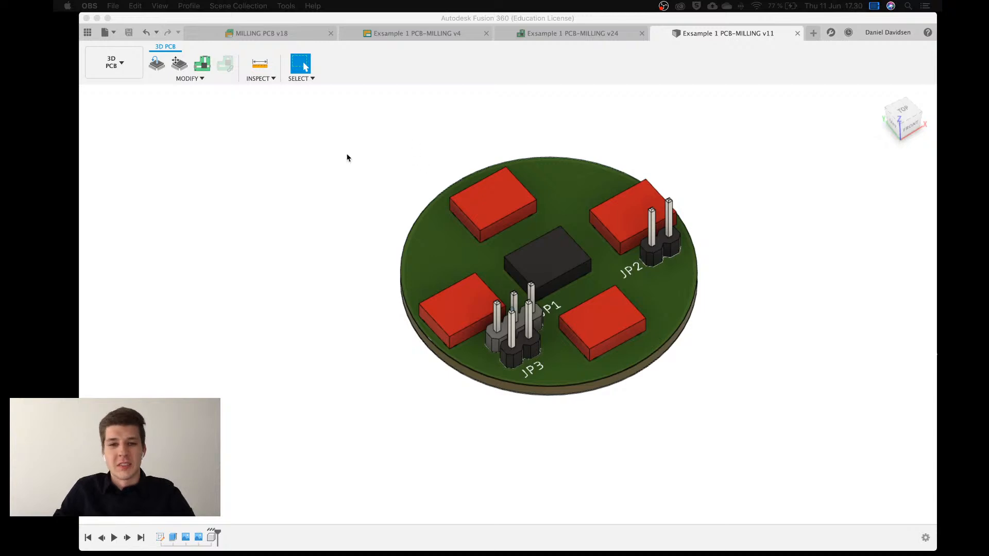
Turn the 3D PCB over to examine the components and traces on its underside.
click(347, 169)
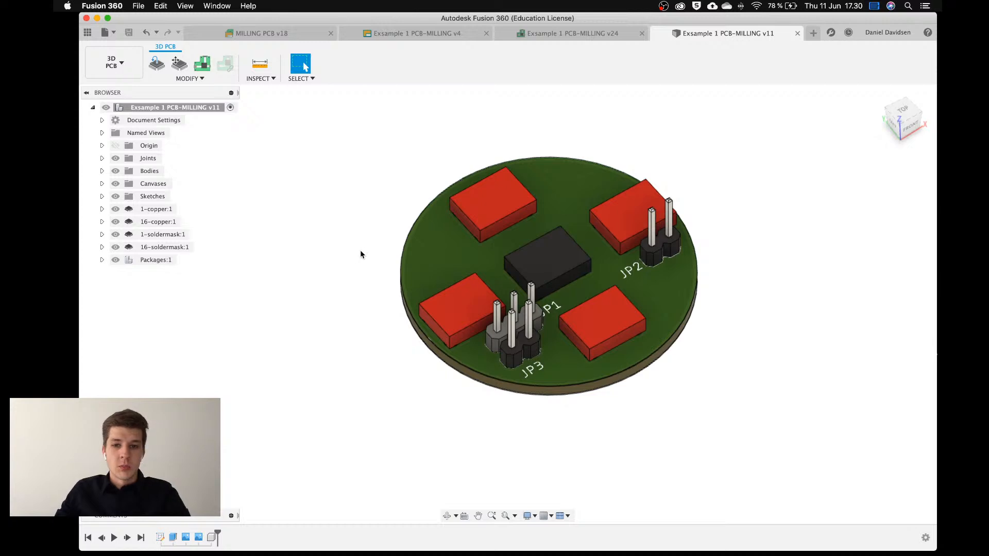
shift+middle_drag(360, 250, 384, 144)
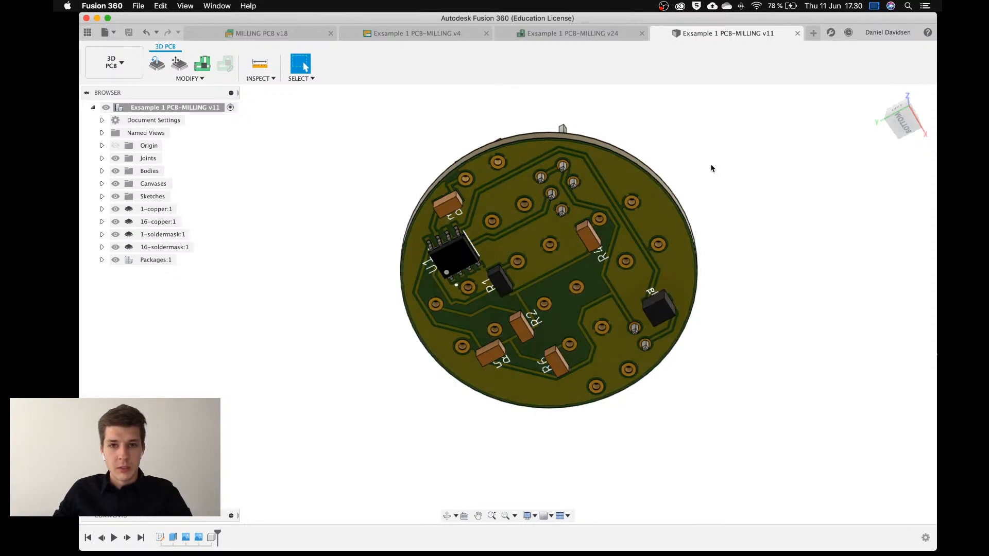
Open the Exsample 1 PCB-MILLING schematic, look over its circuit, and switch to the linked PCB layout.
click(452, 36)
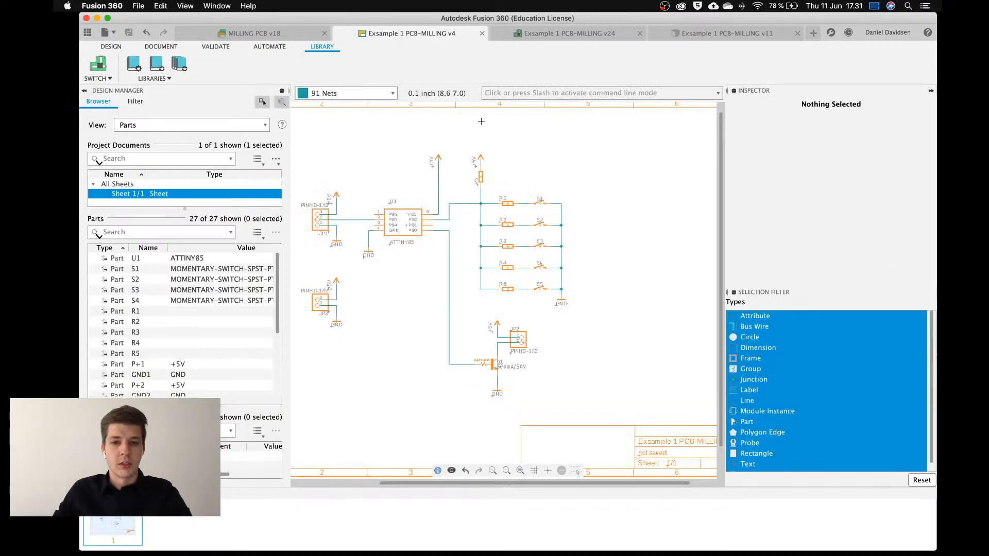
middle_drag(457, 192, 493, 187)
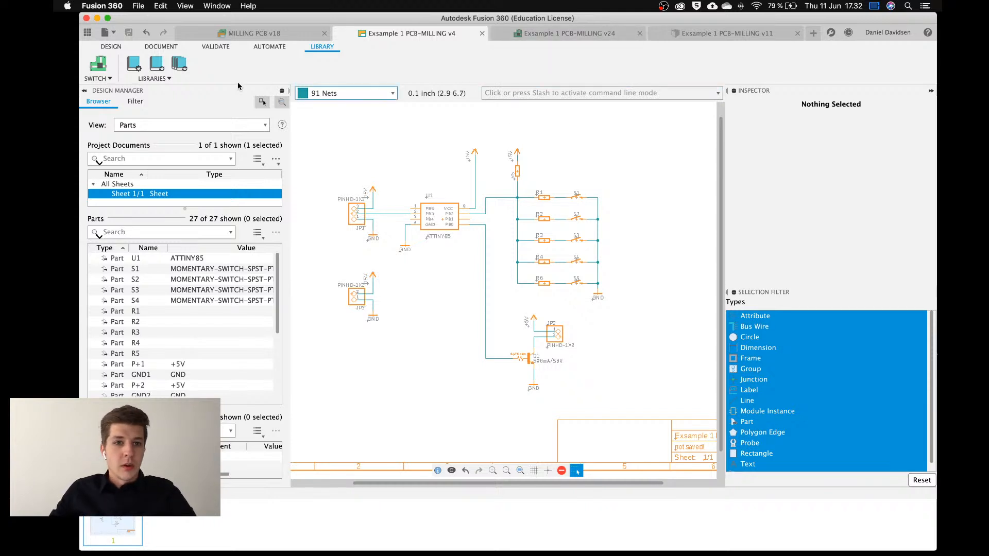
click(160, 49)
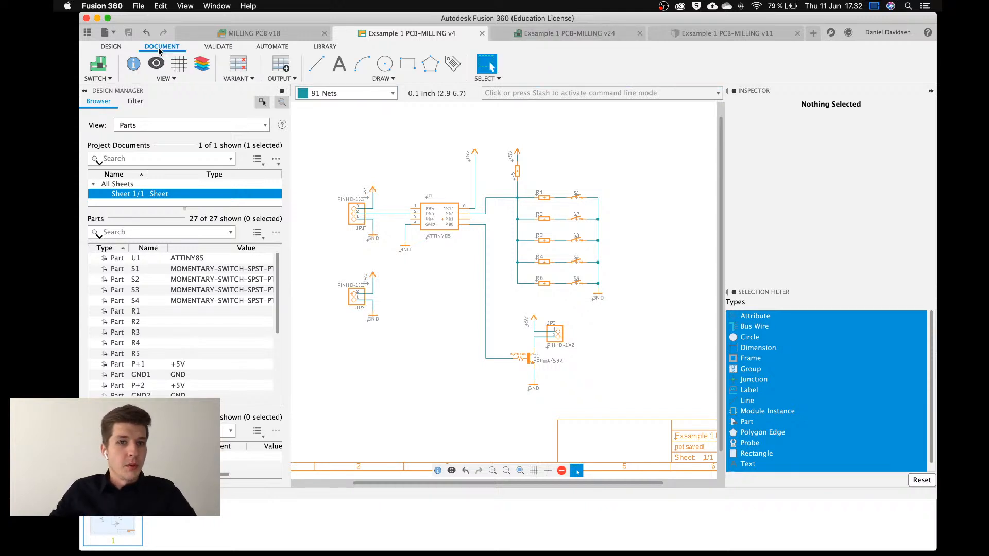
click(109, 48)
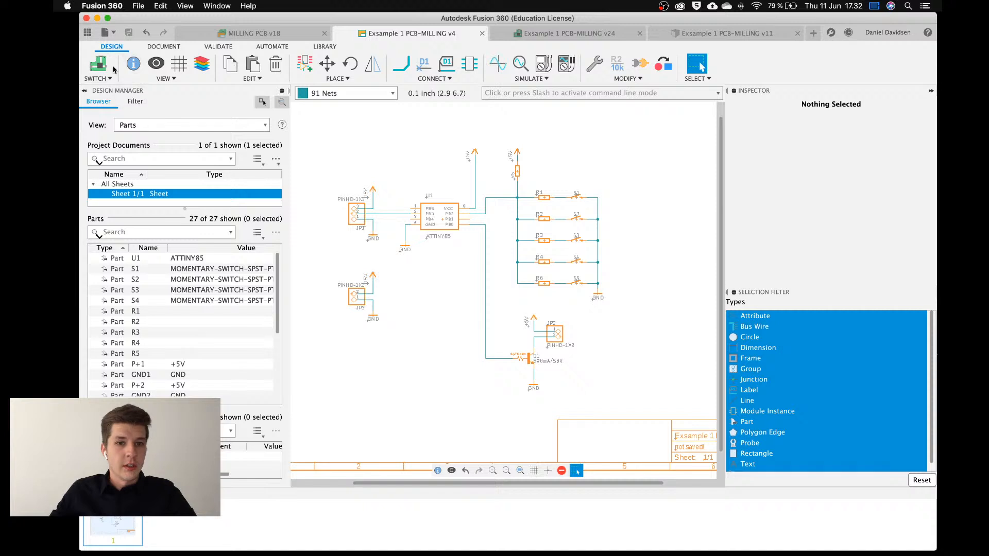
click(102, 69)
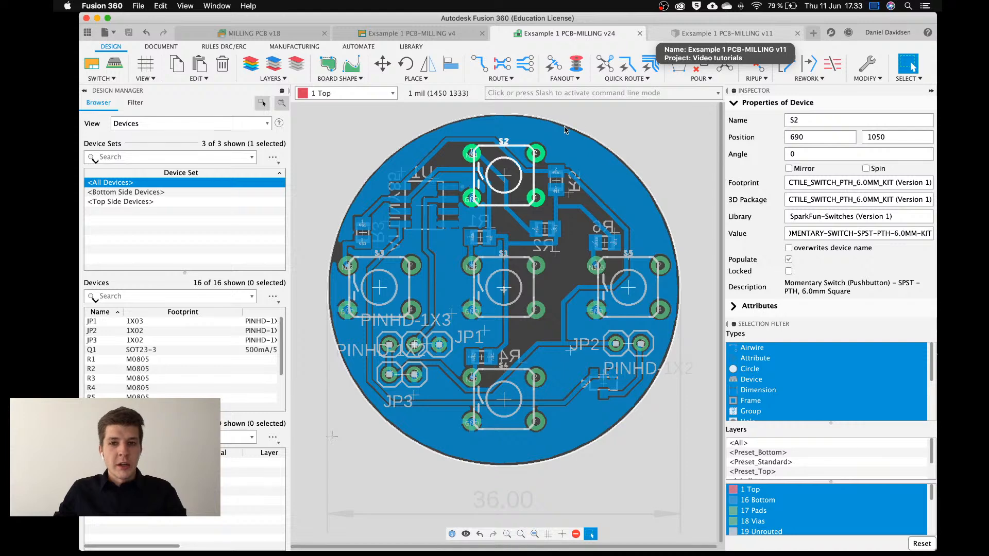
Compare the 3D PCB with the board layout and return to the 3D model.
click(713, 35)
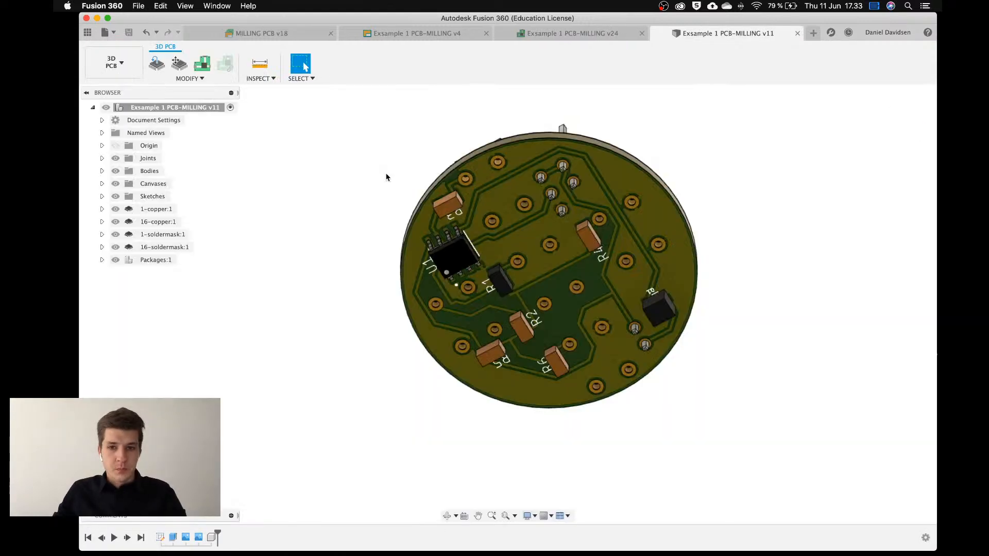
click(586, 31)
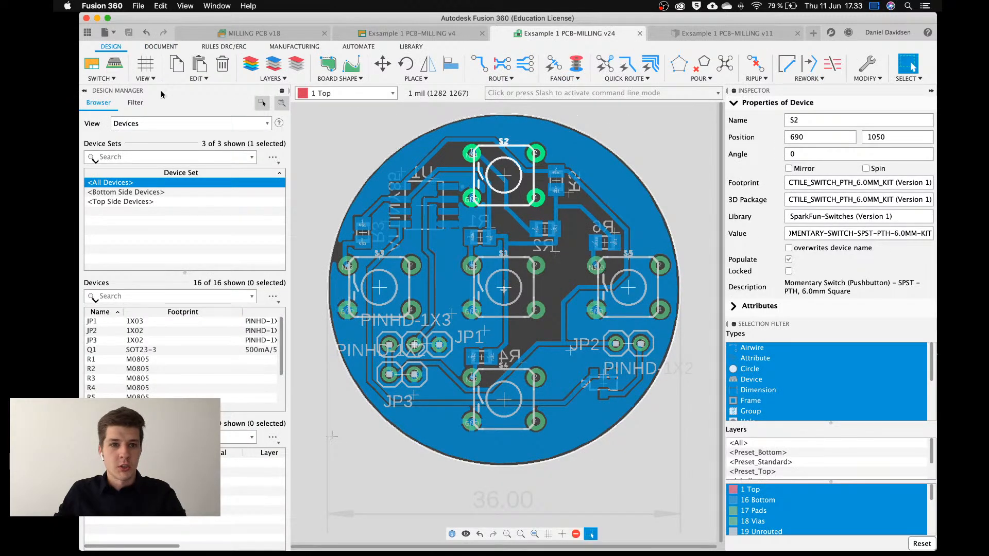
click(116, 69)
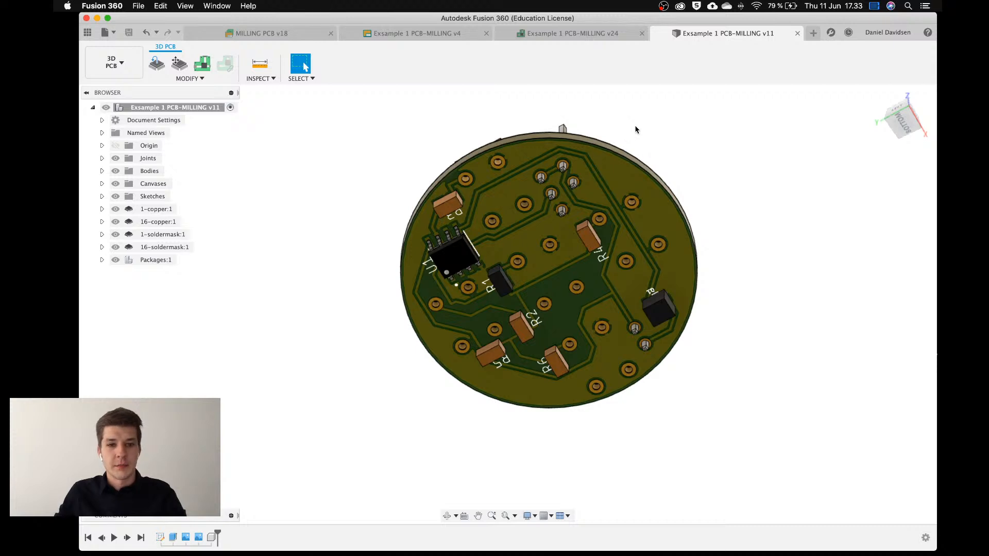
Examine the 3D PCB's top components, then inspect the bottom traces, pads and isolation gaps up close in the bottom view.
shift+middle_drag(635, 129, 581, 246)
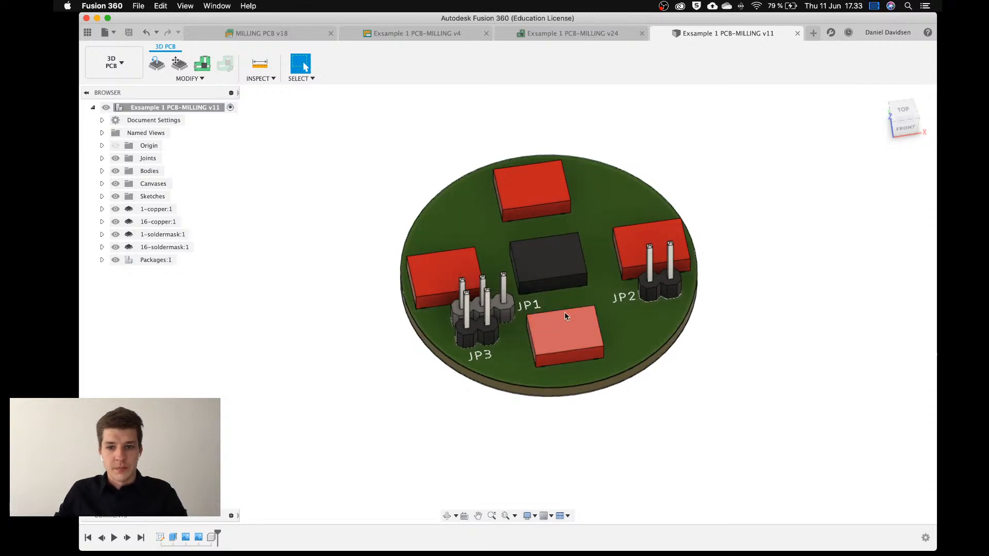
shift+middle_drag(353, 293, 376, 268)
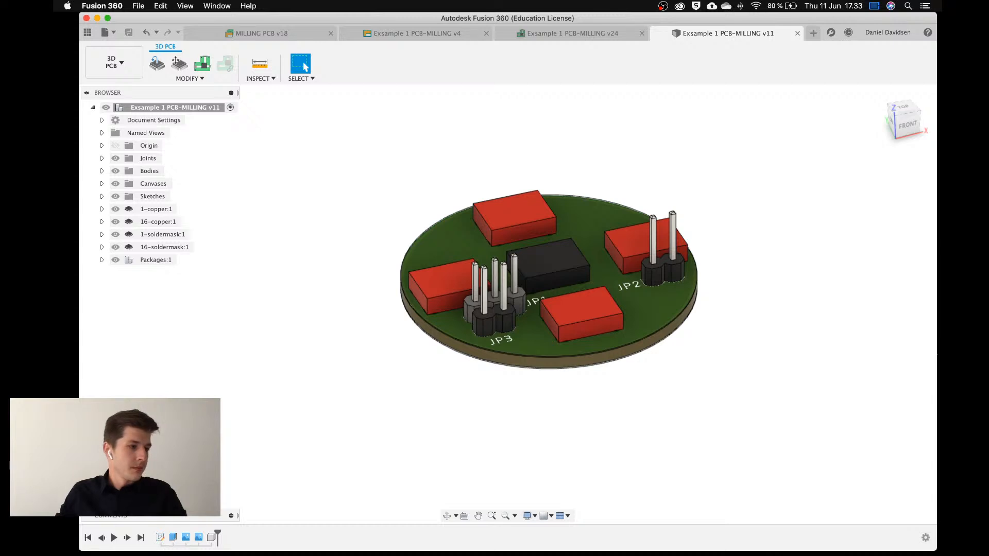
shift+middle_drag(226, 283, 246, 270)
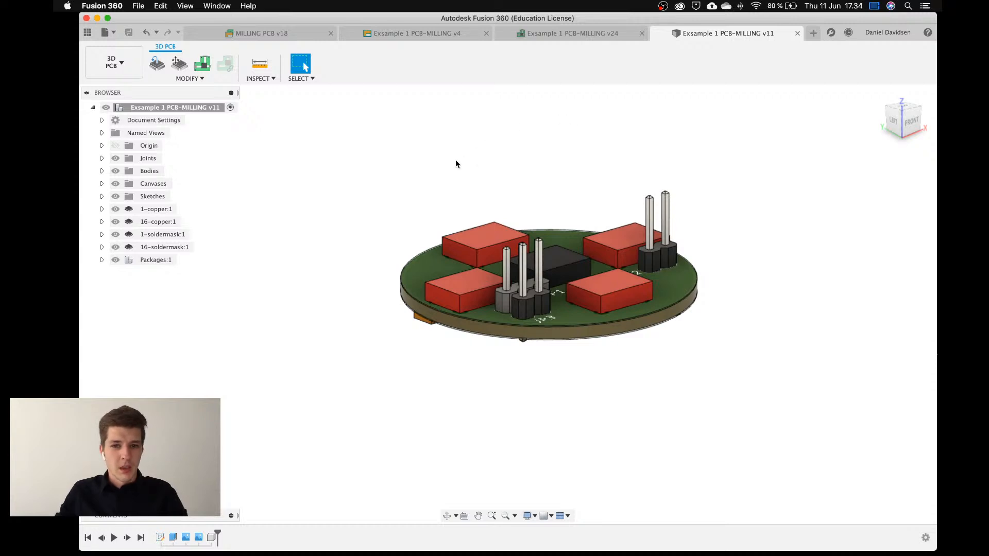
shift+middle_drag(533, 377, 427, 178)
click(895, 114)
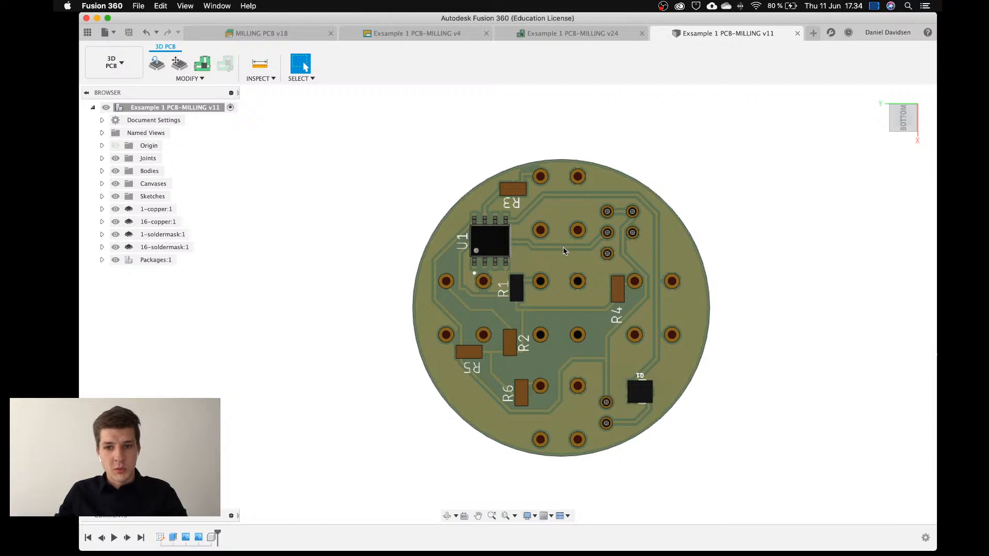
scroll(563, 251, up, 5)
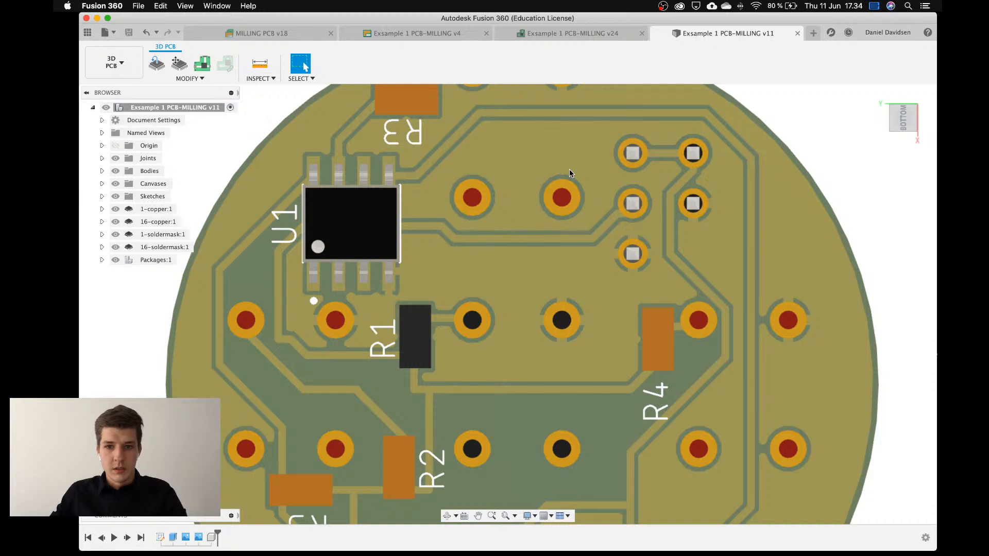
scroll(551, 200, up, 4)
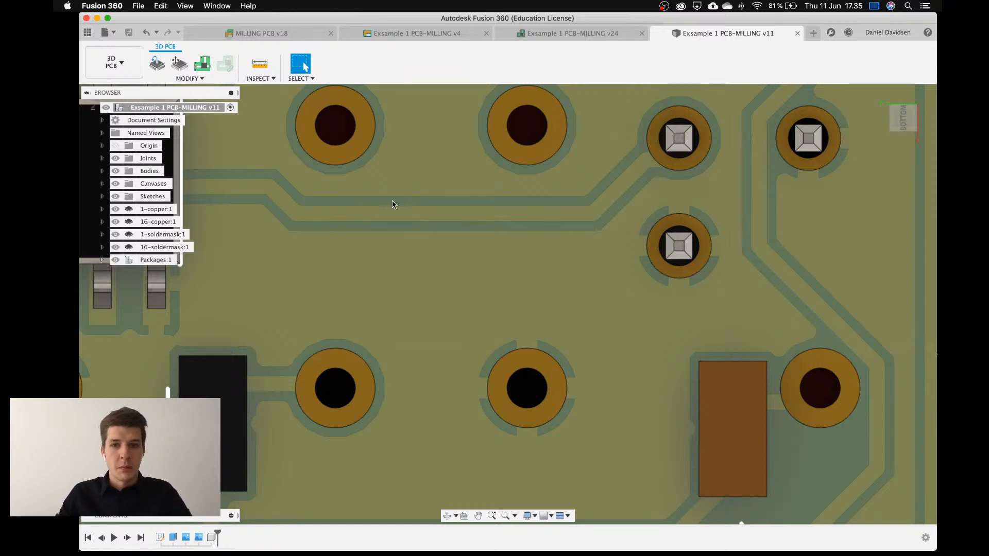
scroll(401, 227, down, 5)
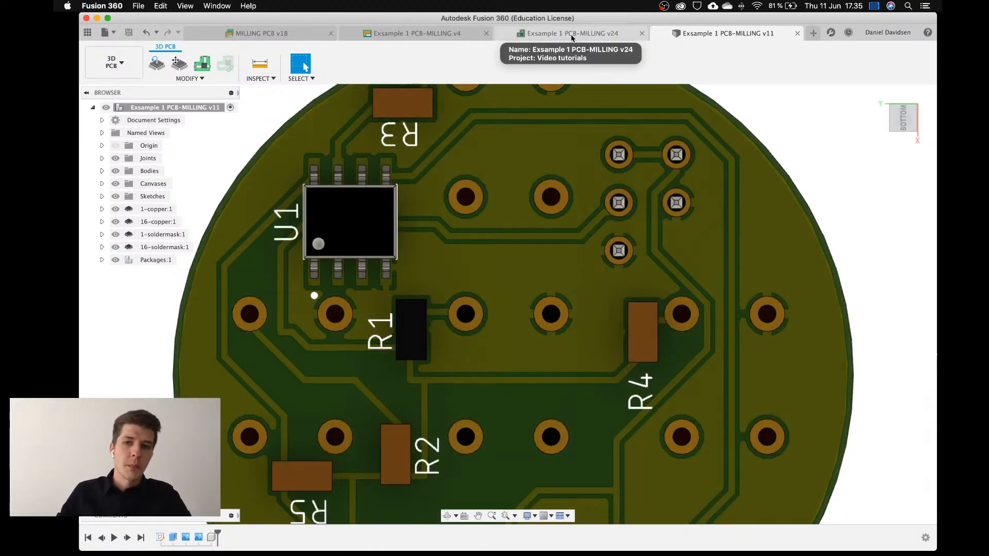
Open the design rule check settings for the PCB board layout.
click(571, 34)
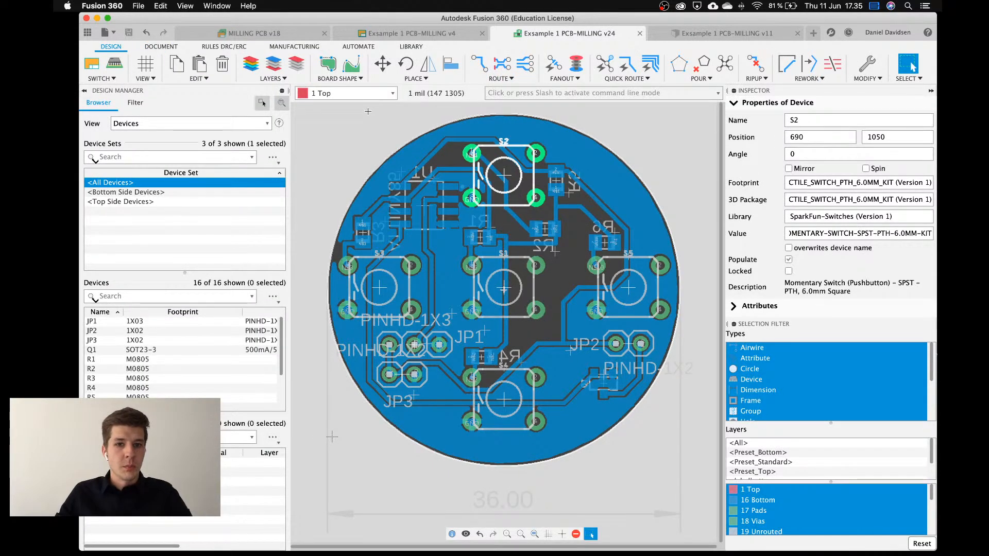
click(225, 47)
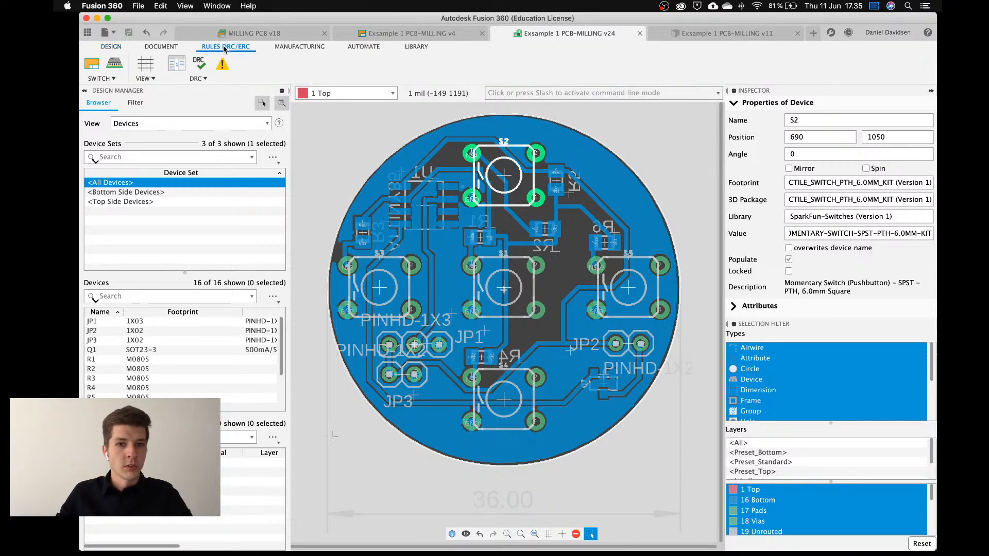
click(200, 63)
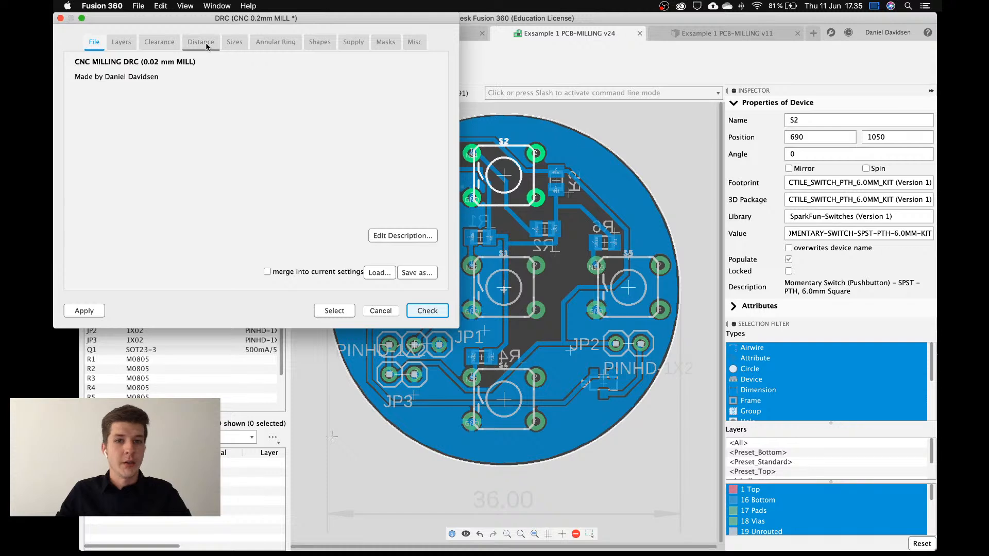
View the clearance rules and browse the saved milling design rule files without loading one.
click(161, 42)
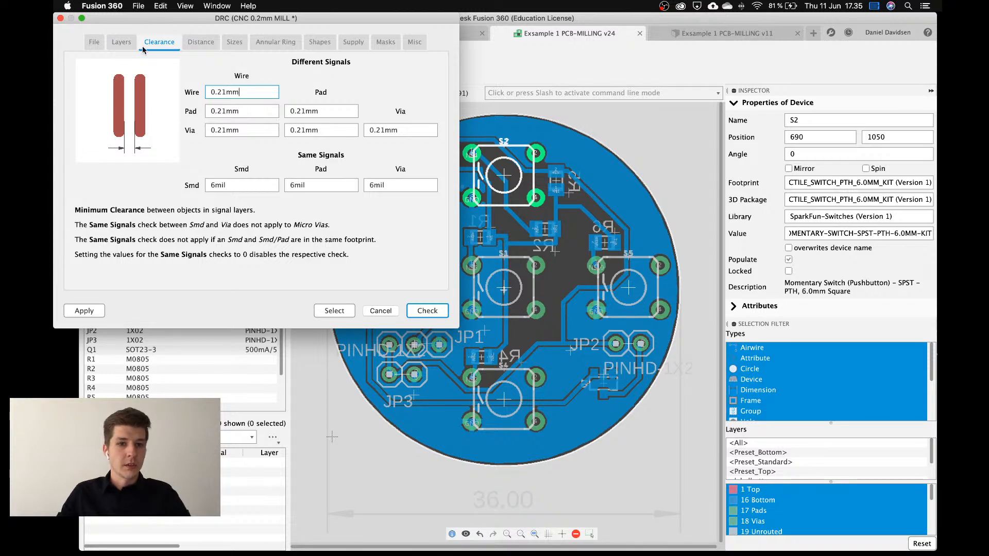
click(96, 44)
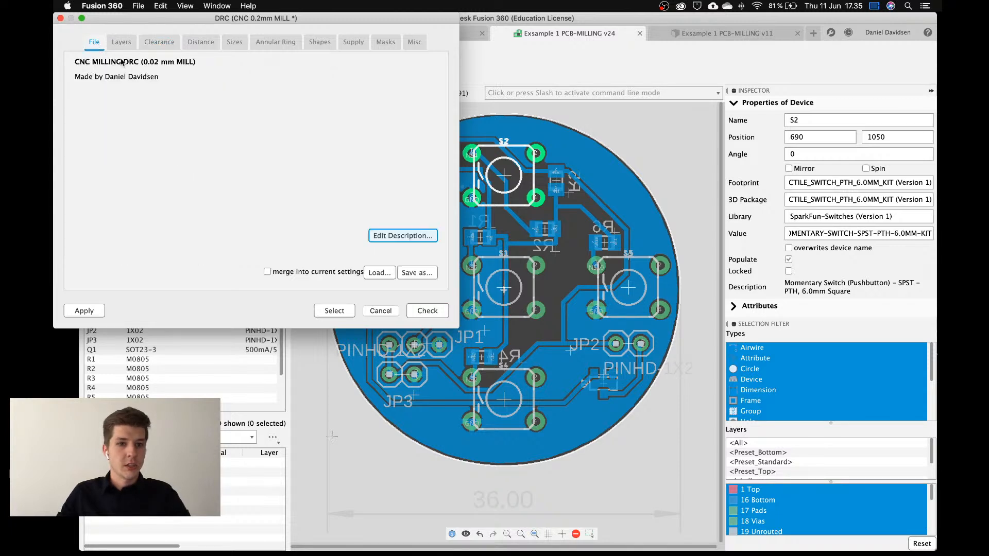
click(391, 278)
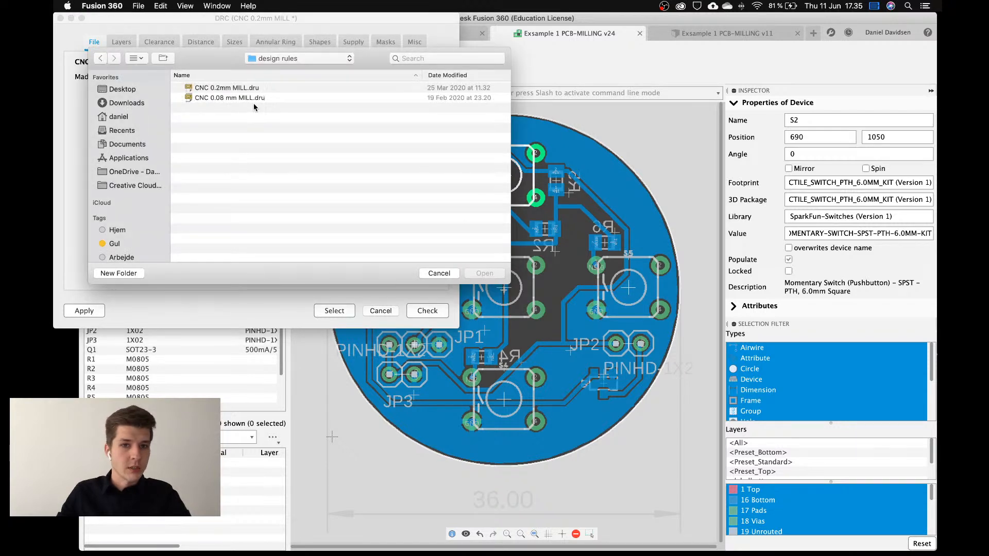
click(439, 273)
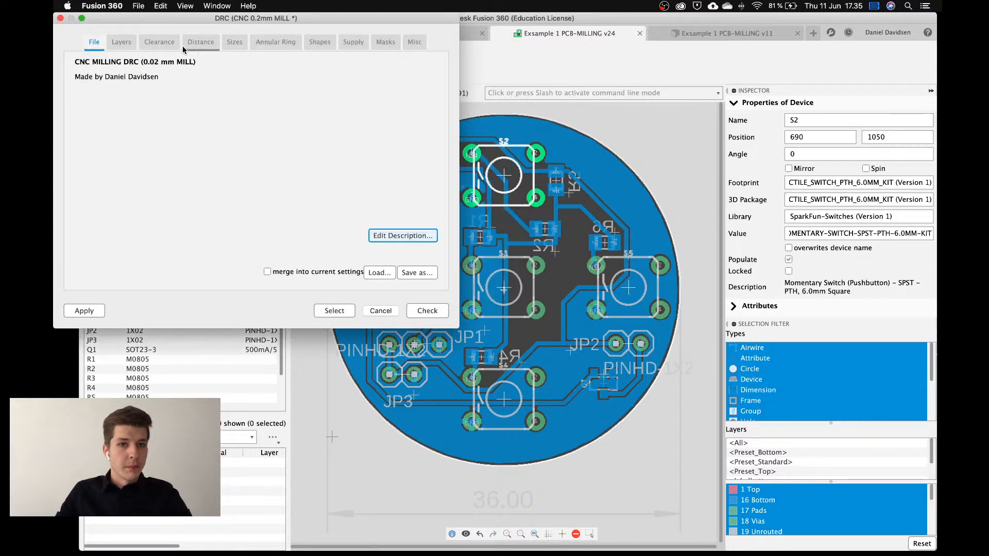
Try setting the different-signals wire-to-wire clearance to 0.21mil.
click(182, 45)
click(160, 42)
click(253, 92)
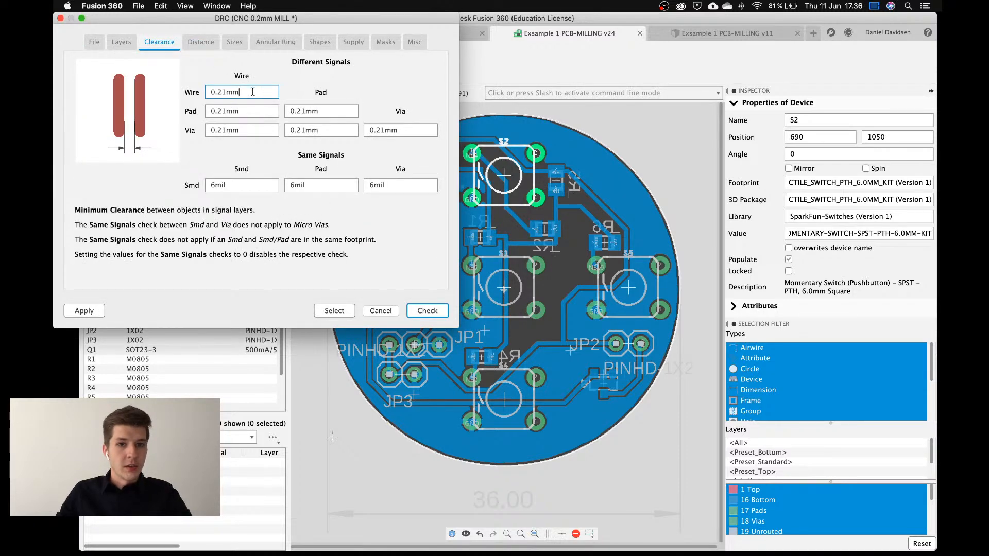
drag(252, 92, 216, 93)
key(Right)
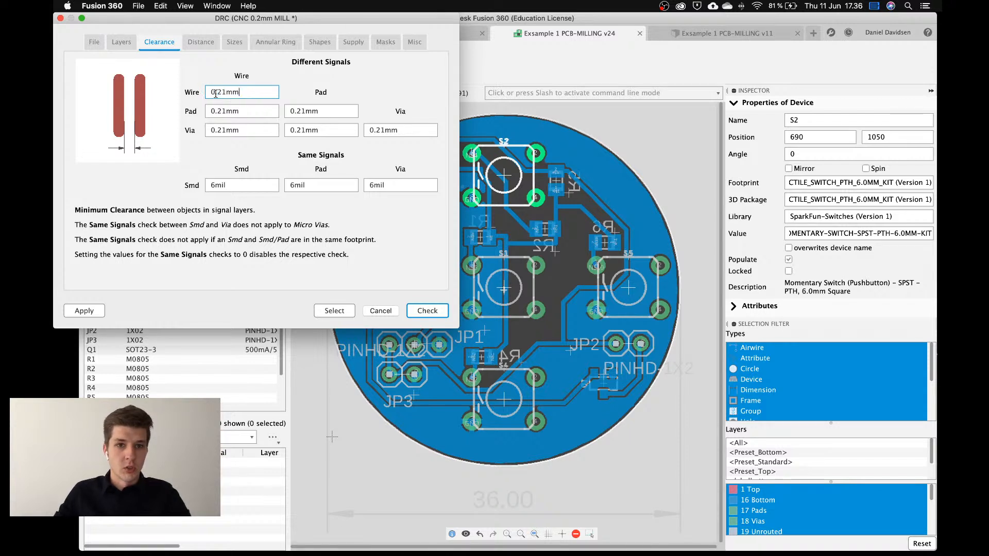
key(BackSpace)
key(BackSpace)
text(mil)
click(238, 109)
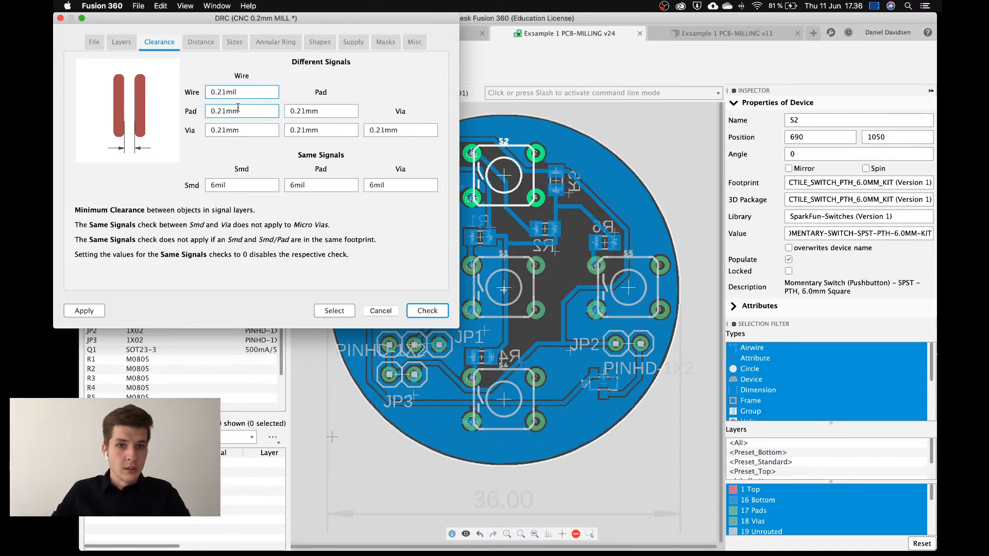
Set the different-signals wire-to-wire clearance to 0.21mm.
drag(271, 92, 202, 92)
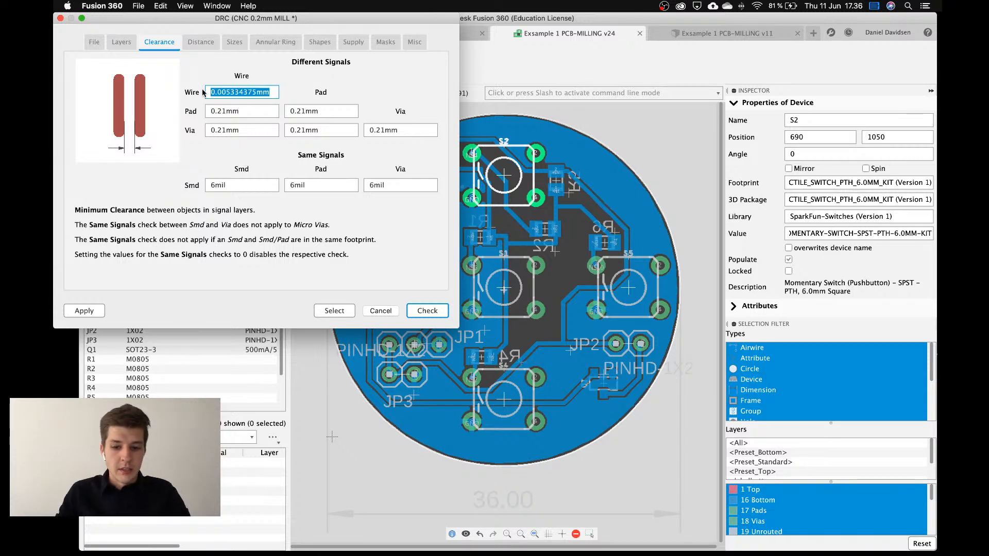
text(0.2)
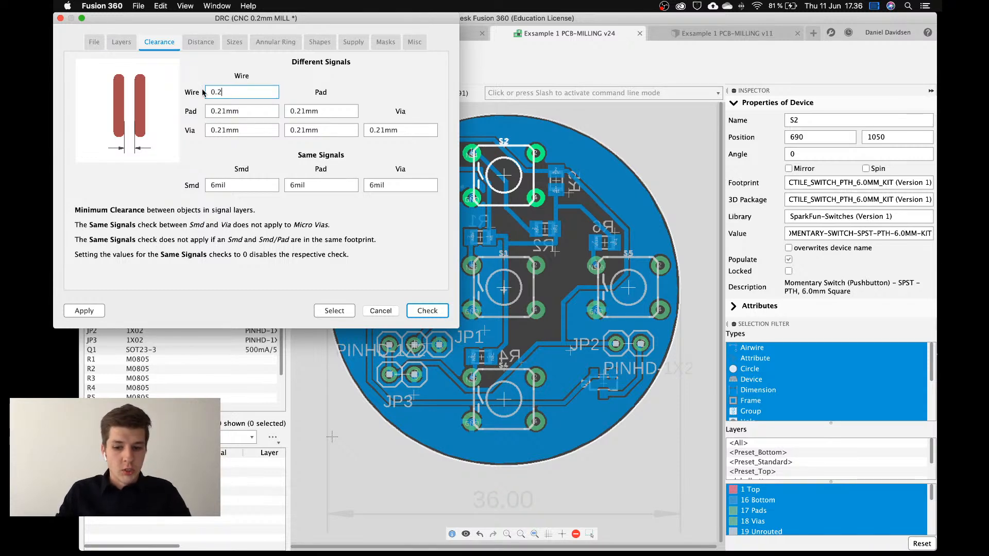
text(1mm)
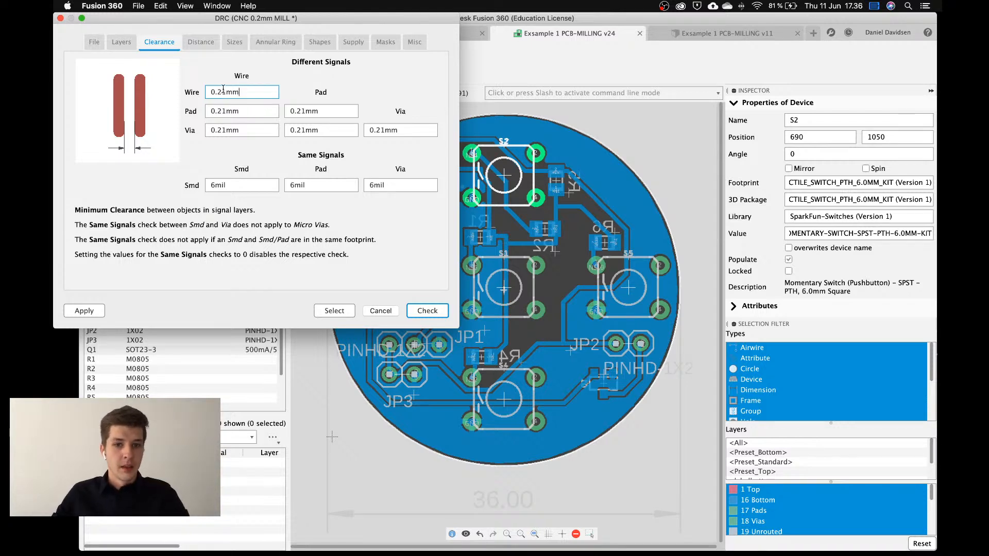
Review the pad and via clearance rules for different signals, and view the minimum distance rules.
click(255, 111)
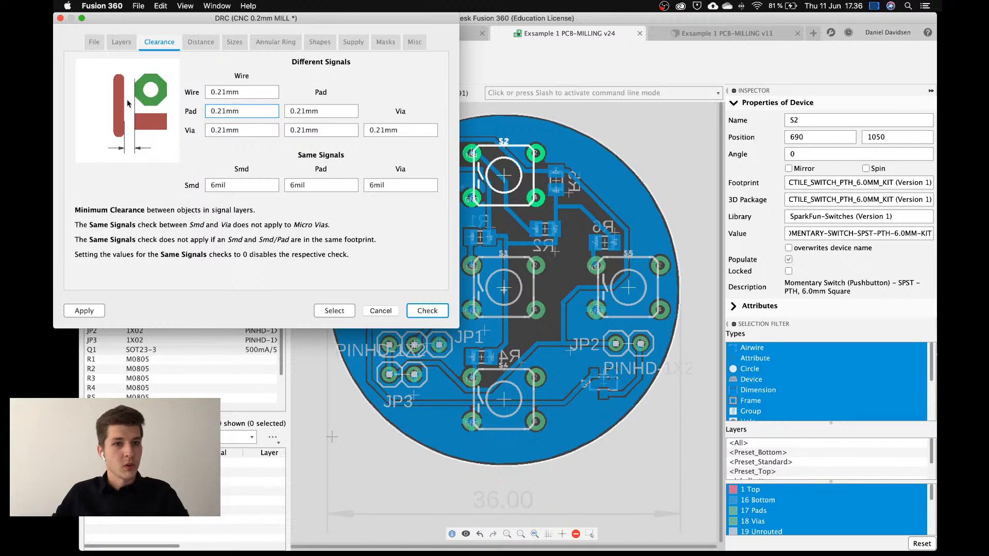
click(311, 112)
click(243, 130)
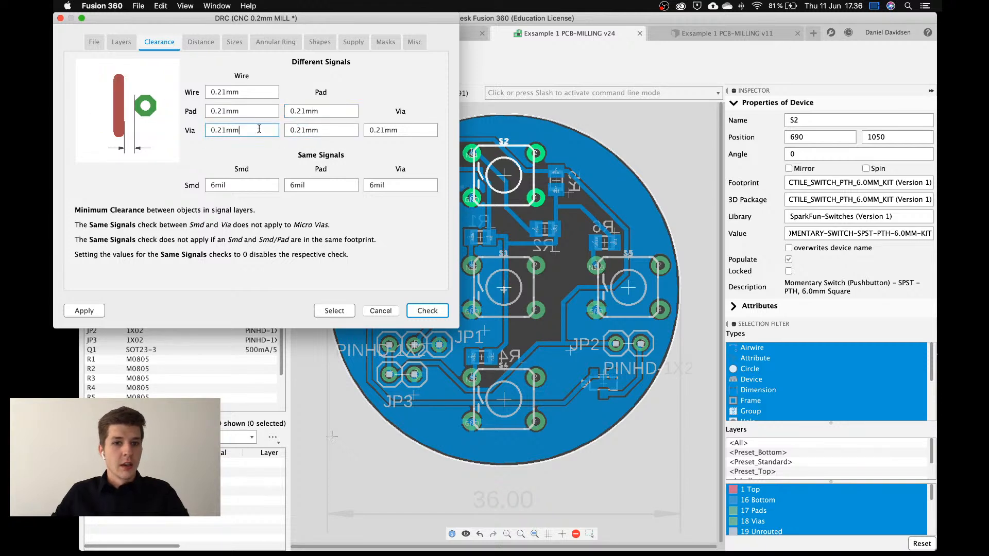
click(317, 130)
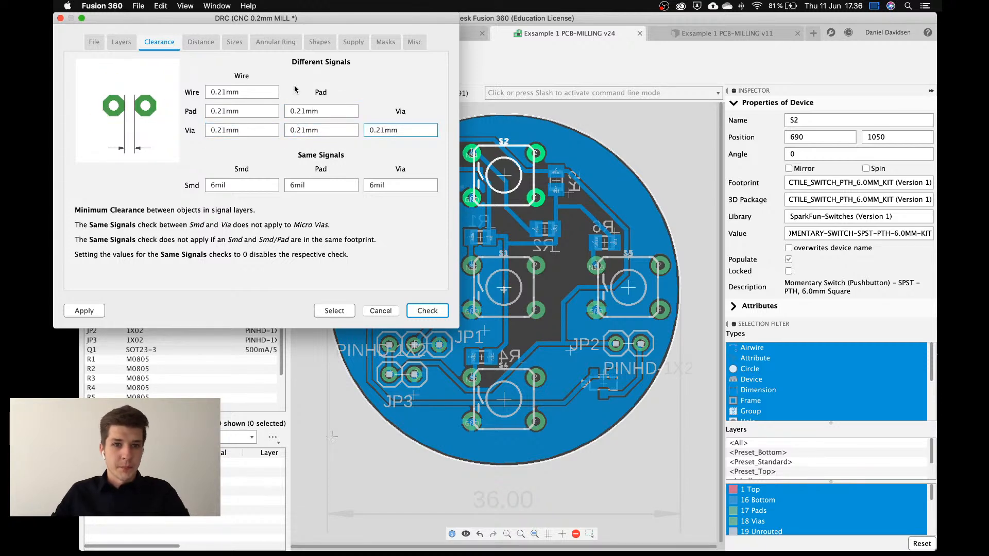
click(224, 91)
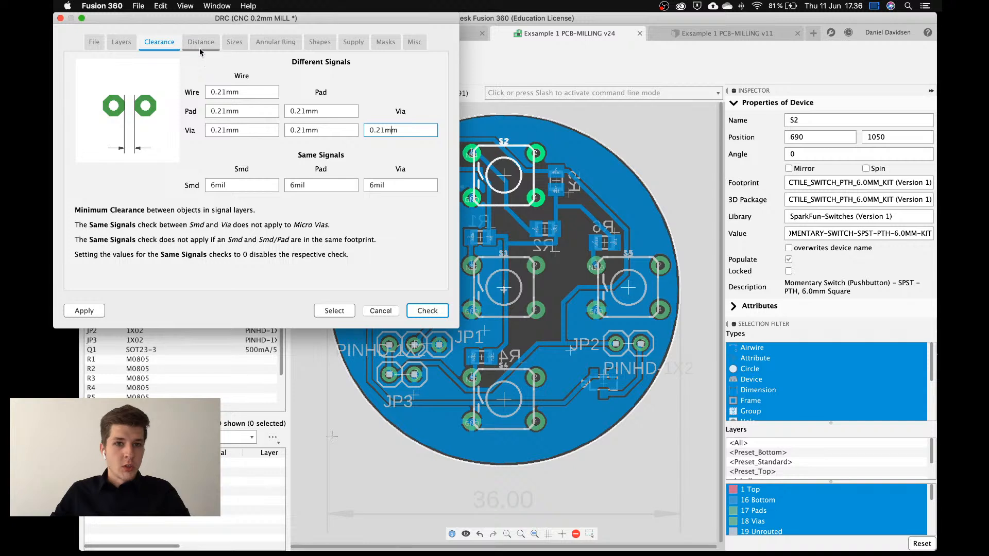
click(200, 49)
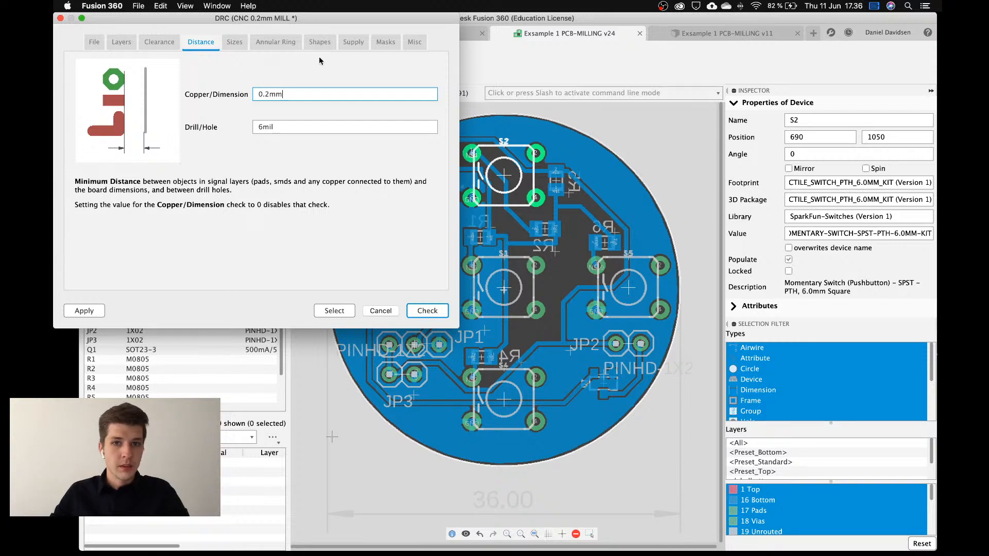
View the thermal isolation rule, and set the thickness of copper layer 1 in the board's layer stack to 0.2mm.
click(359, 44)
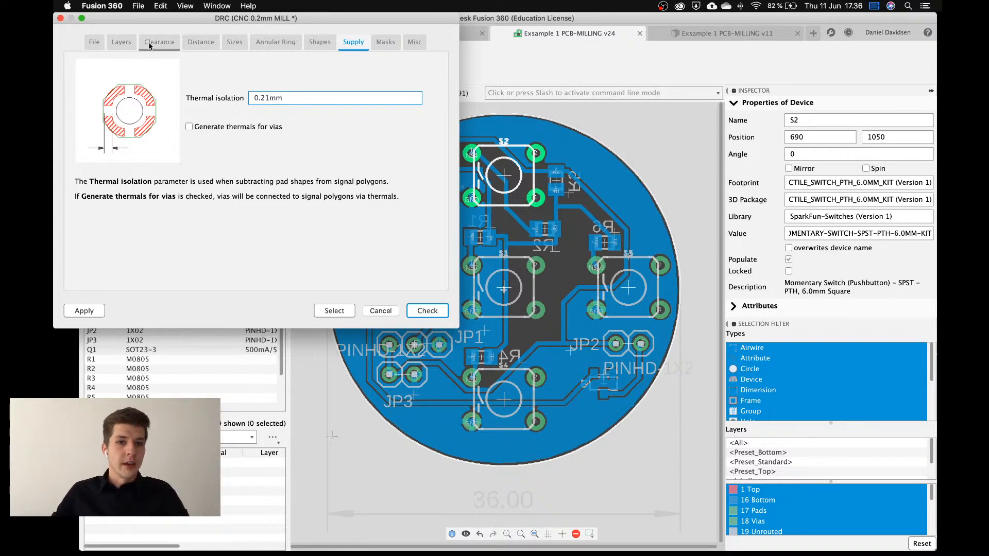
click(132, 45)
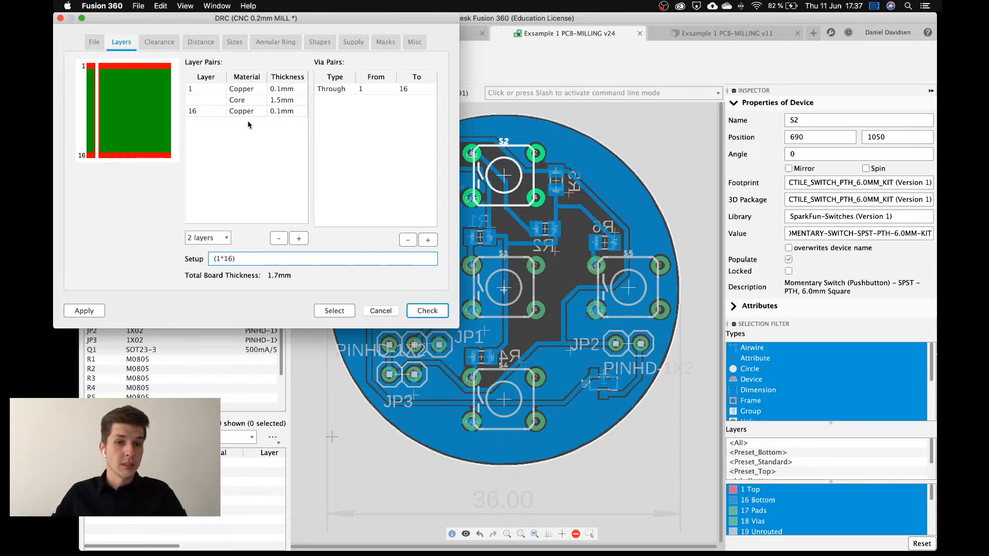
click(280, 89)
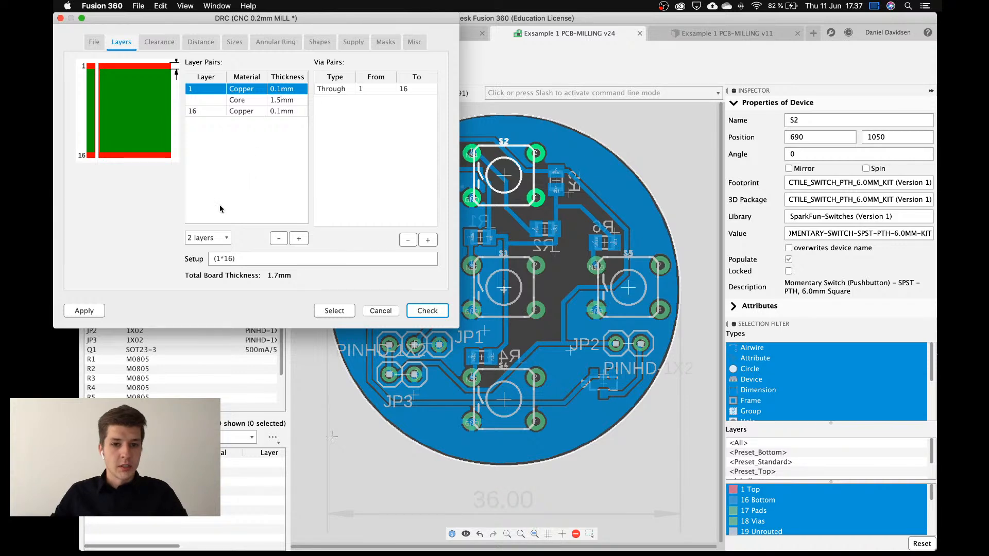
click(257, 98)
click(279, 90)
click(279, 90)
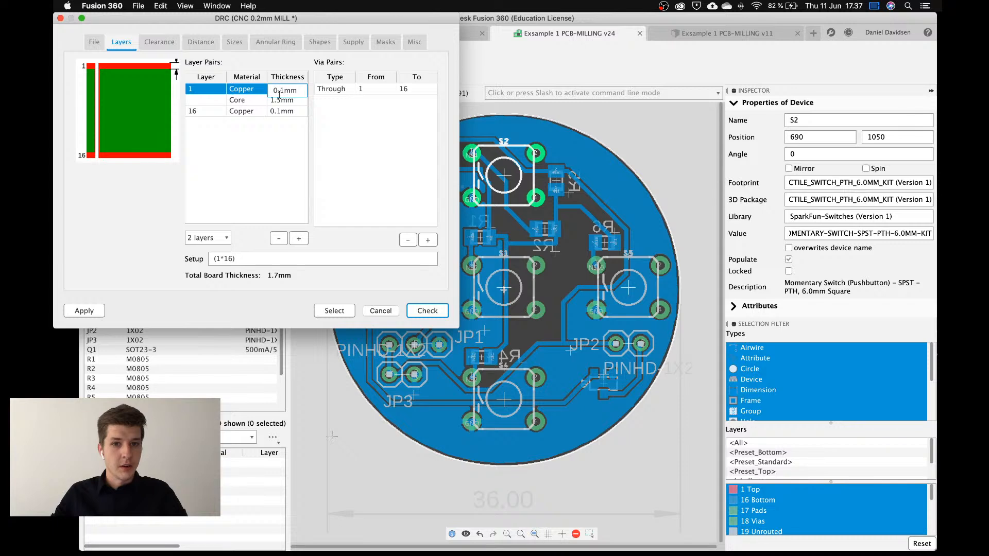
key(Delete)
text(2)
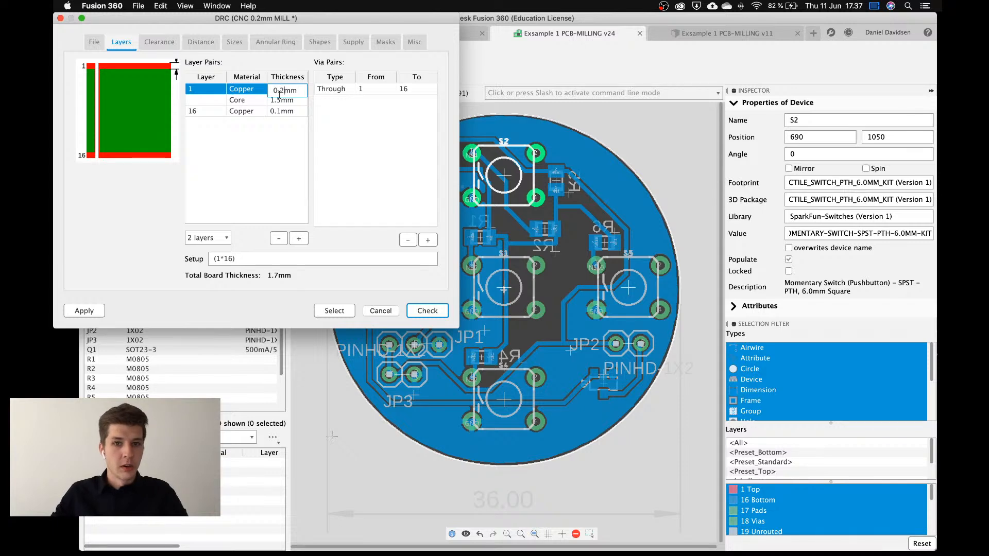
Set the thickness of copper layer 16 to 0.2mm.
click(287, 111)
click(281, 112)
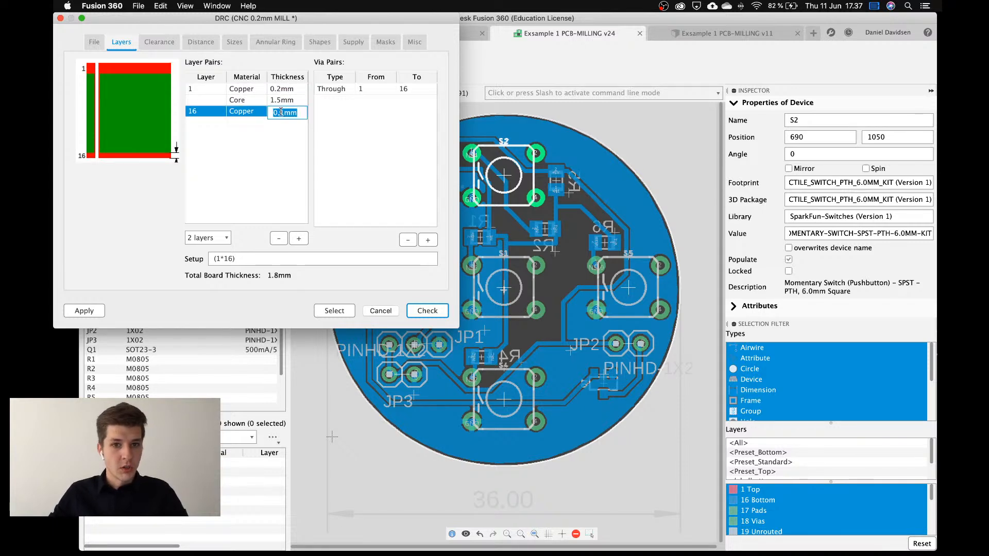
key(Delete)
text(2)
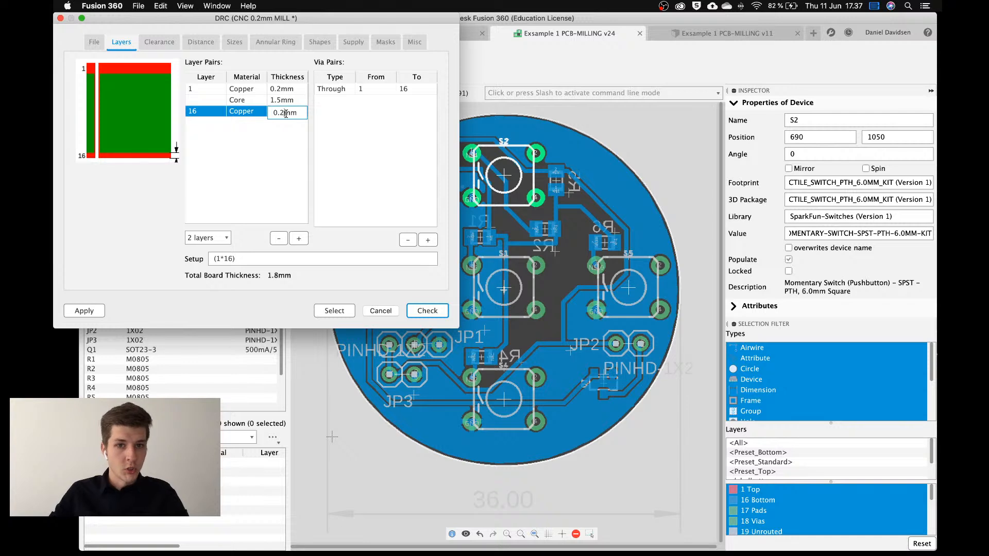
click(281, 102)
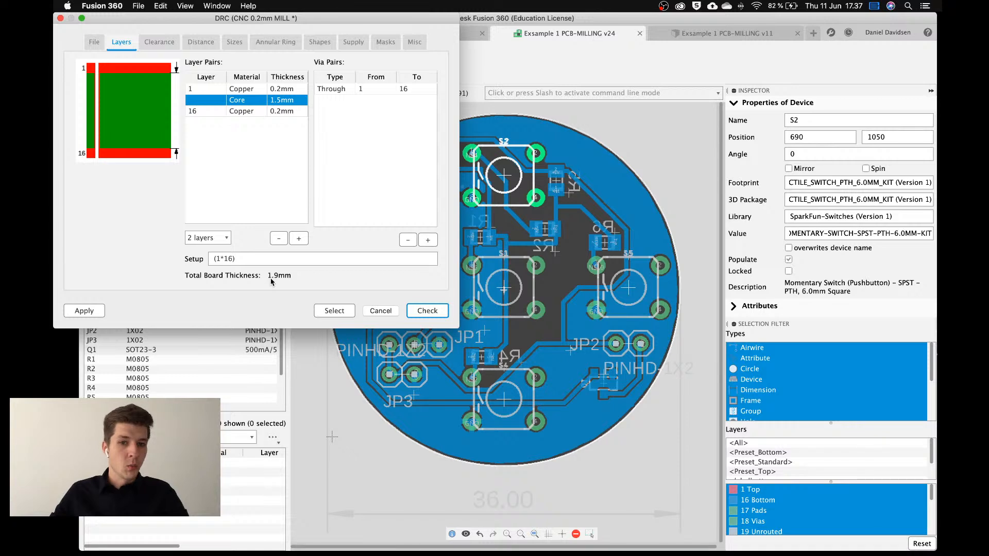
Try a core thickness of 1.3mm in the layer stack.
double_click(282, 103)
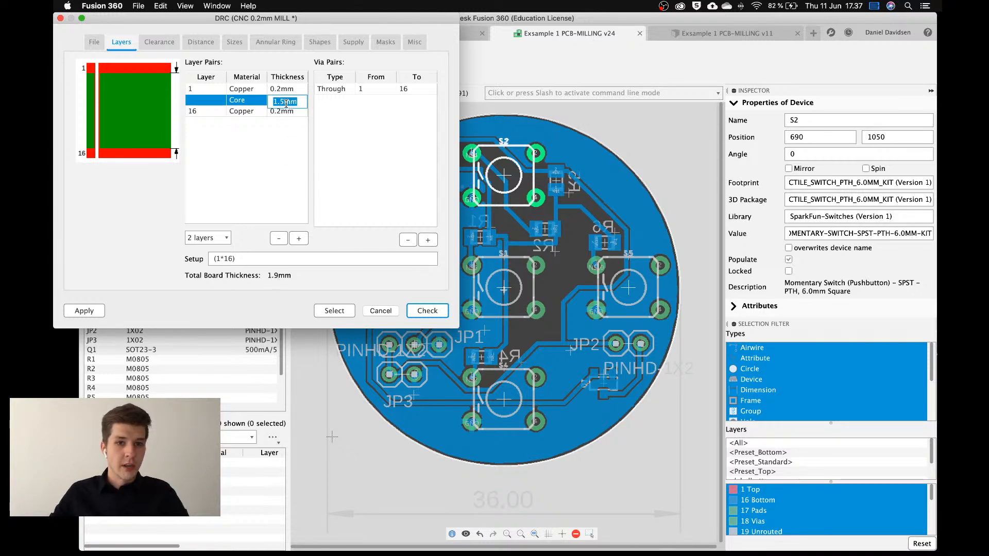
click(286, 101)
key(BackSpace)
text(4)
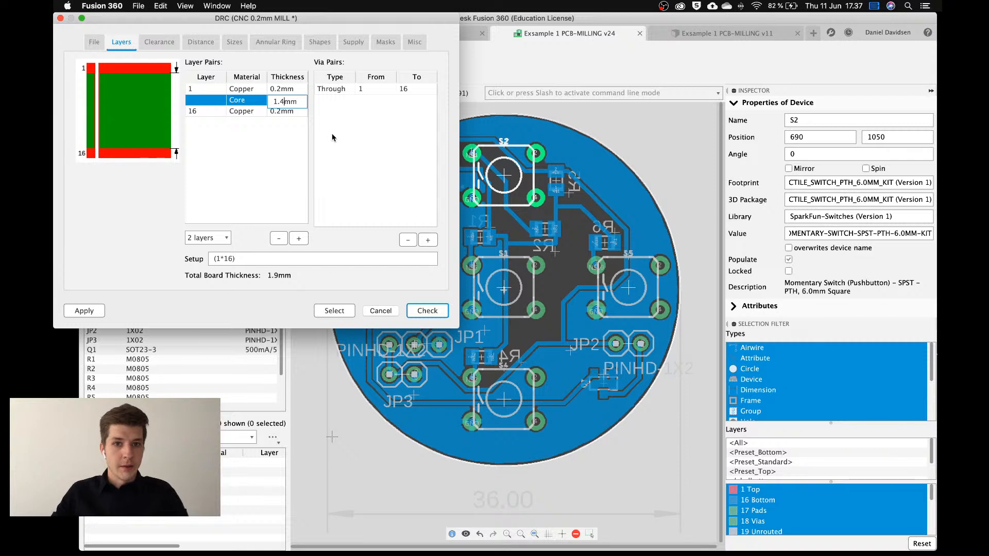
text(3)
key(Return)
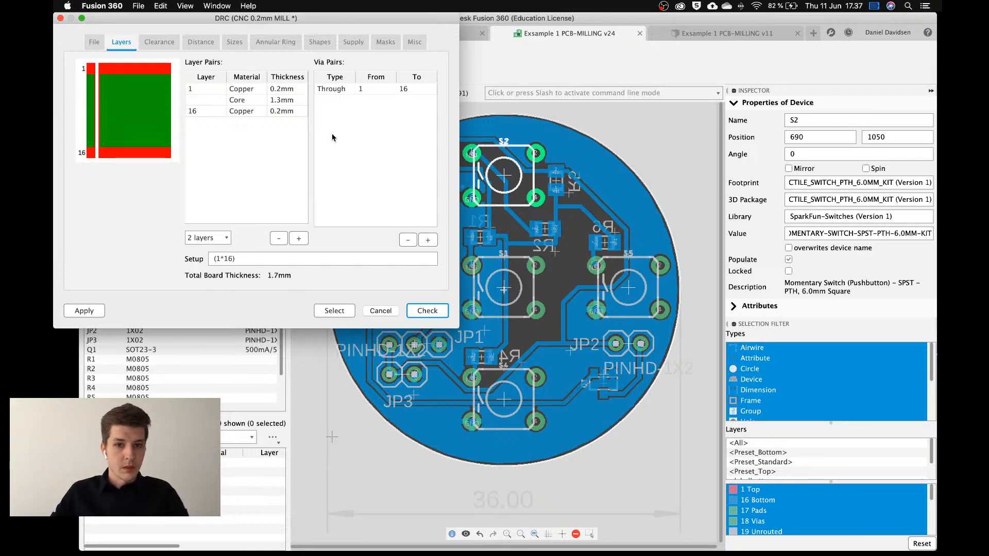
Set the core thickness to 1.2mm and close the design rules with the changes applied.
double_click(281, 99)
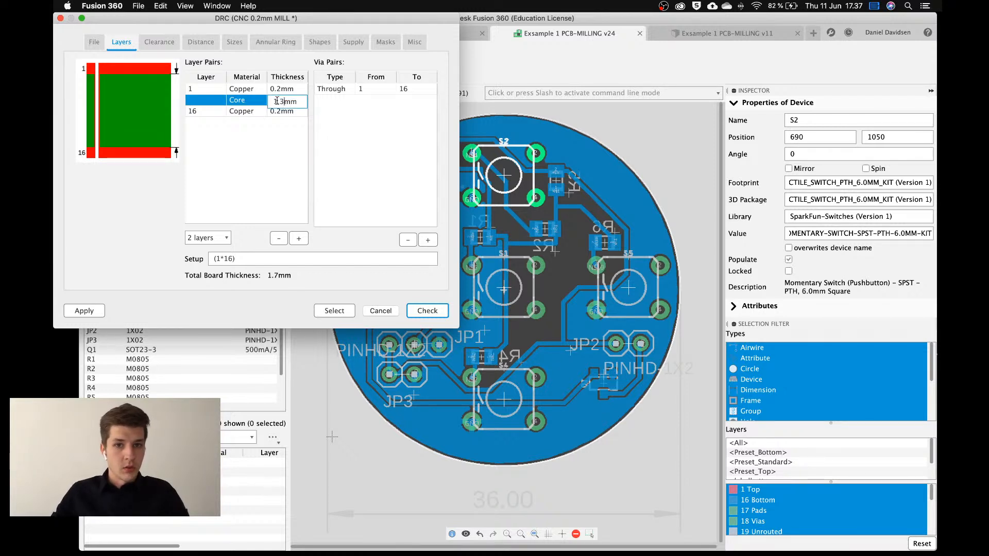
key(BackSpace)
text(2)
key(Return)
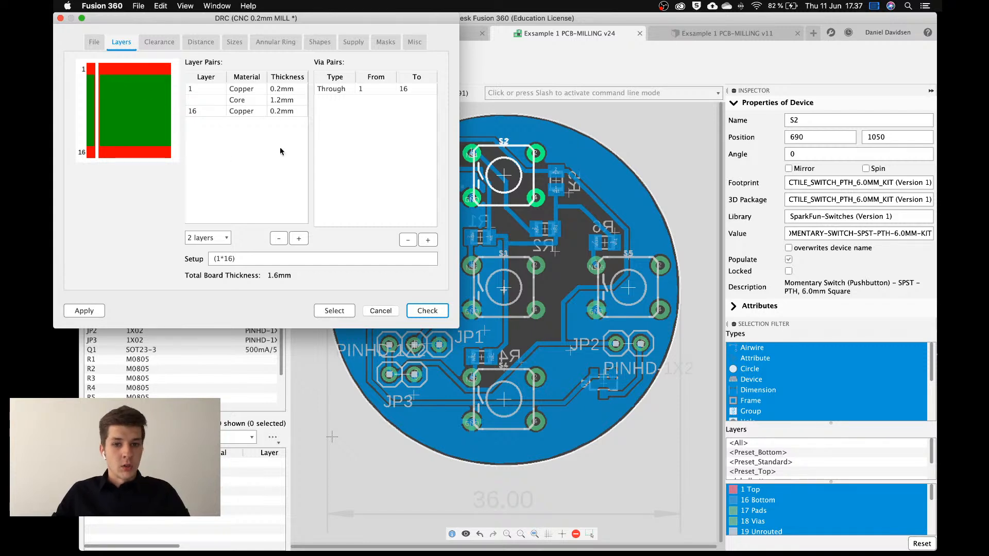
click(345, 314)
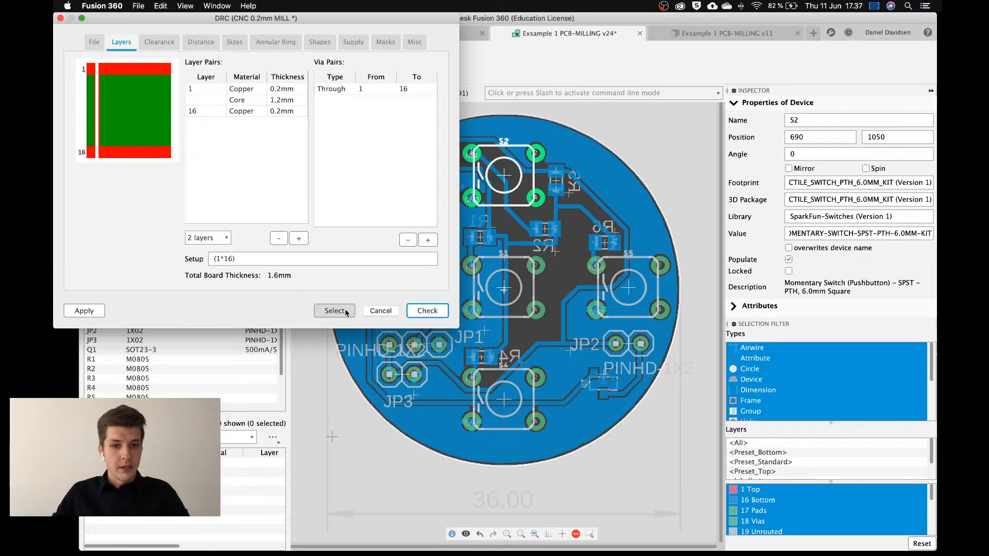
click(345, 311)
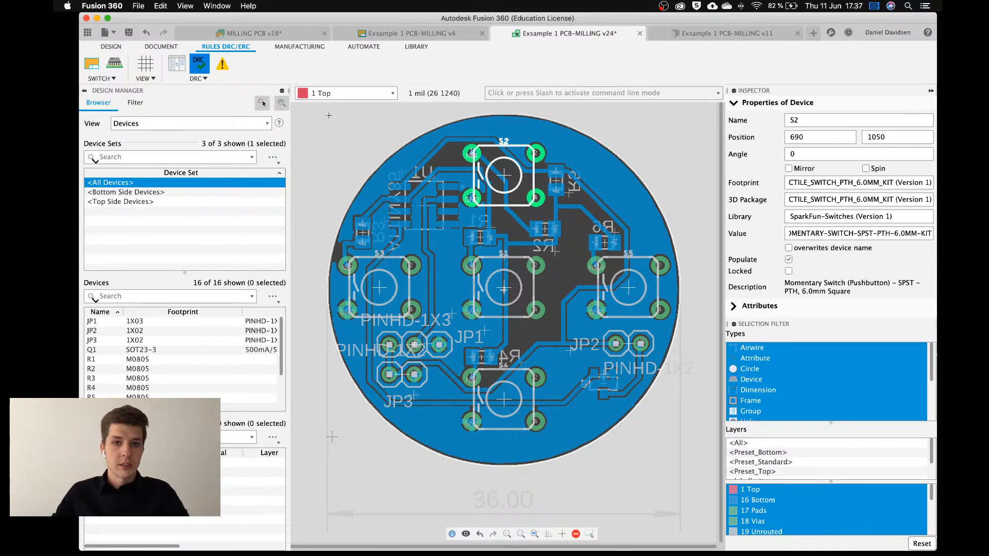
Switch from the board layout to the 3D PCB model and view its bottom side at an angle.
click(113, 46)
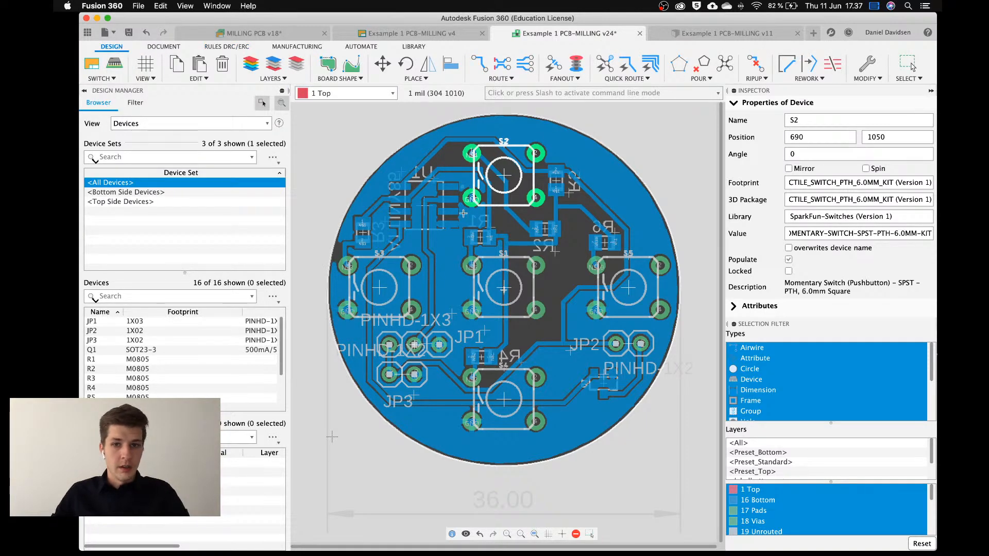
click(116, 69)
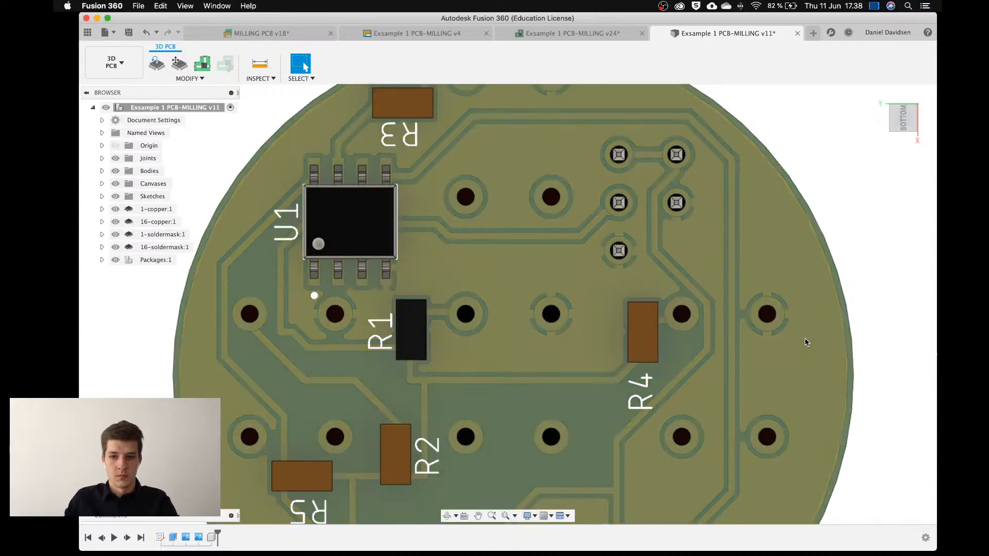
scroll(458, 341, down, 5)
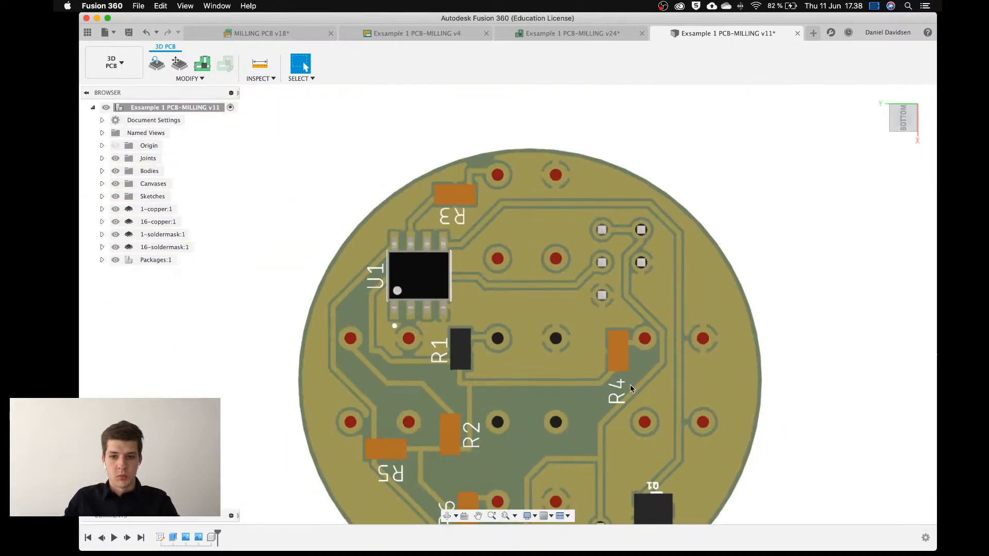
shift+middle_drag(629, 384, 603, 381)
Measure the gap between the copper pour's edge and the facing edge of the trace running from R1 towards R4.
scroll(567, 374, up, 3)
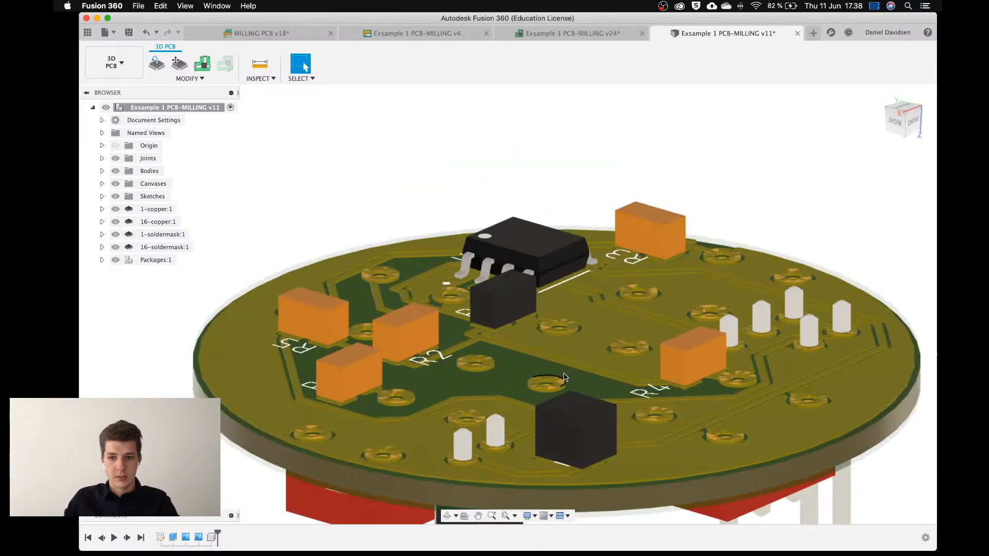
scroll(559, 354, up, 3)
scroll(560, 354, up, 3)
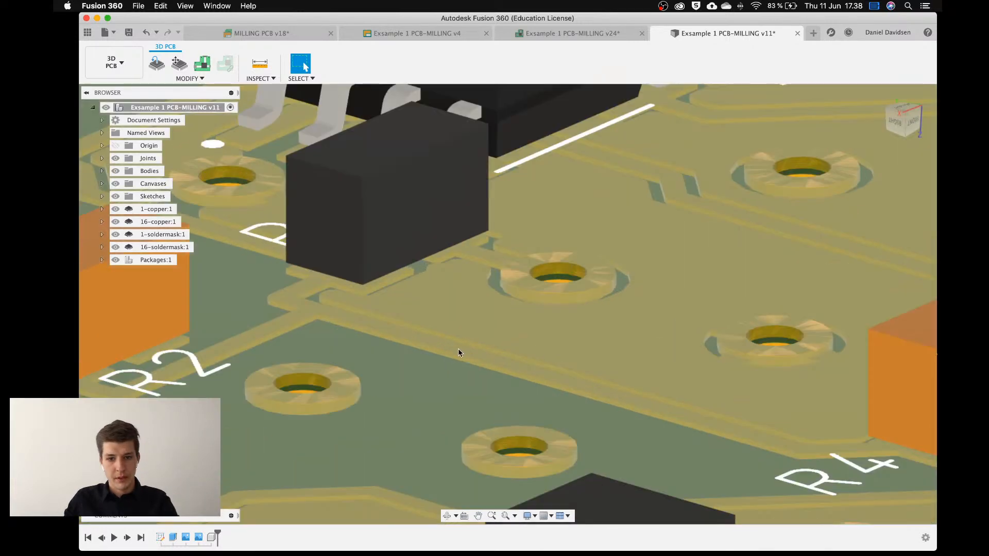
scroll(390, 346, up, 3)
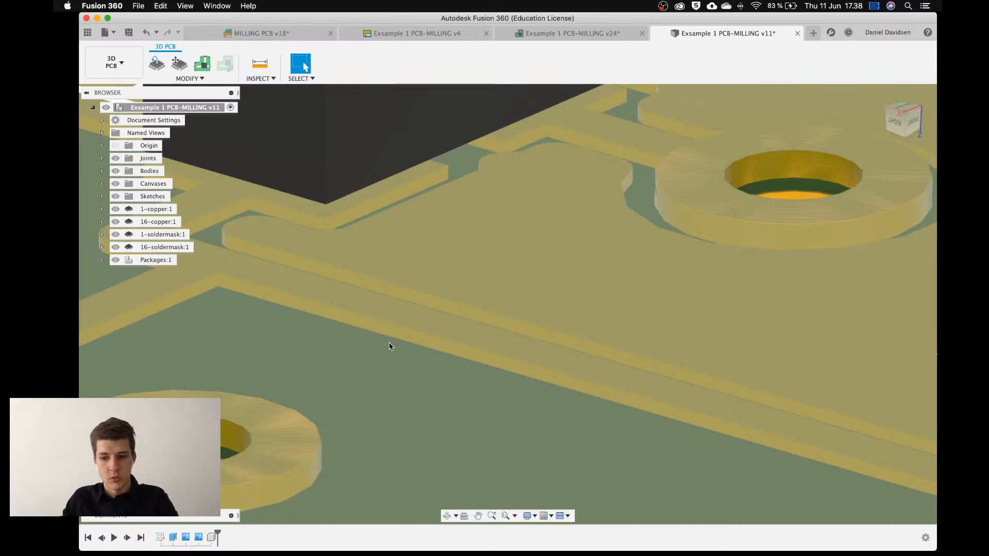
key(i)
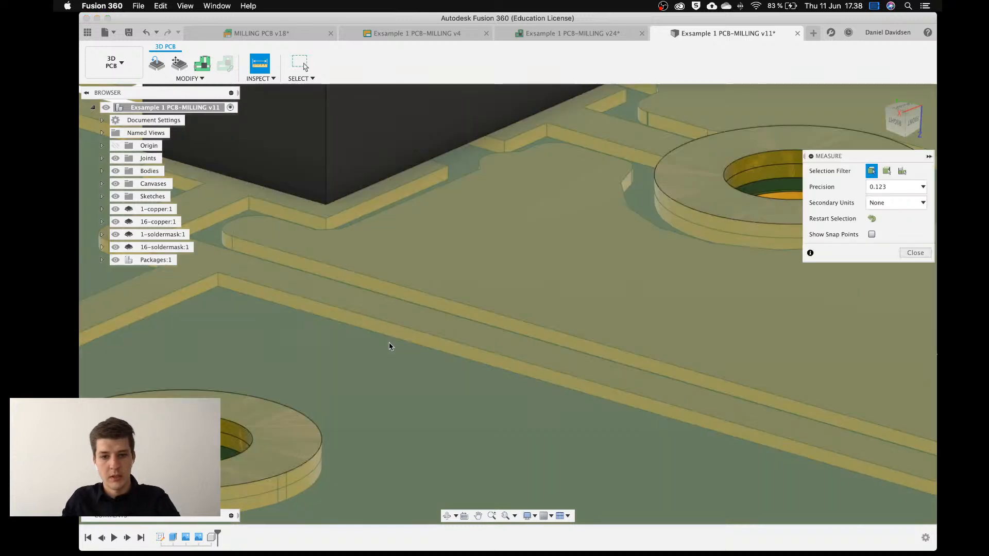
click(493, 314)
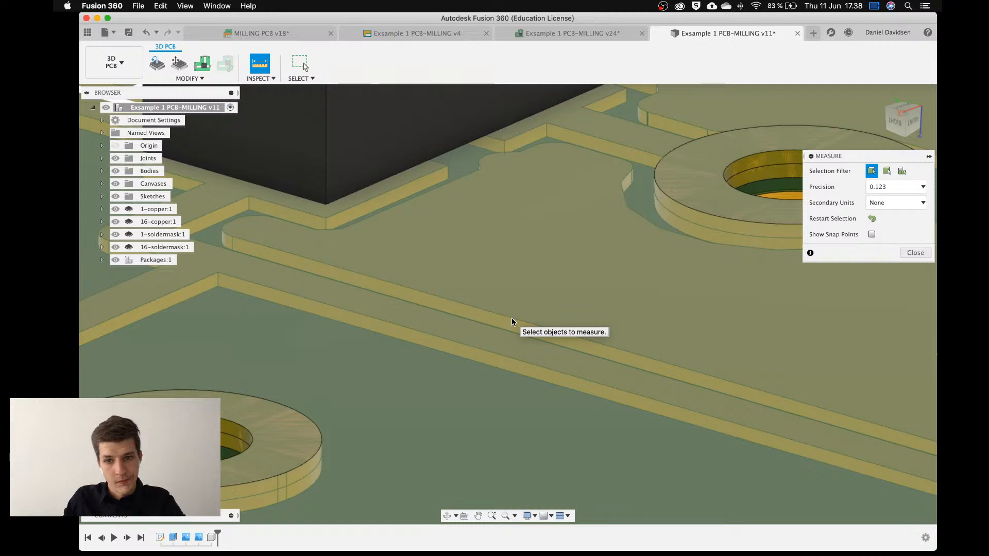
click(511, 317)
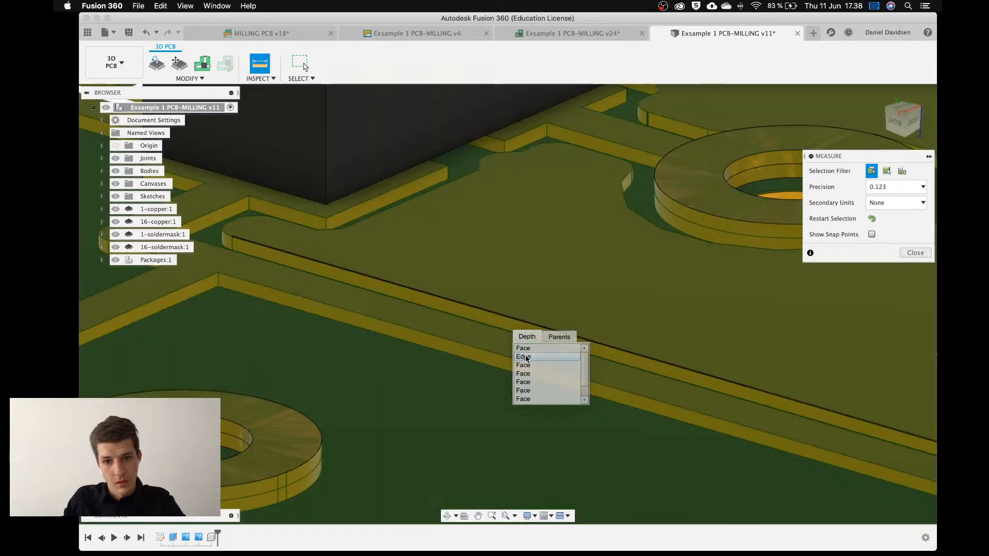
click(524, 356)
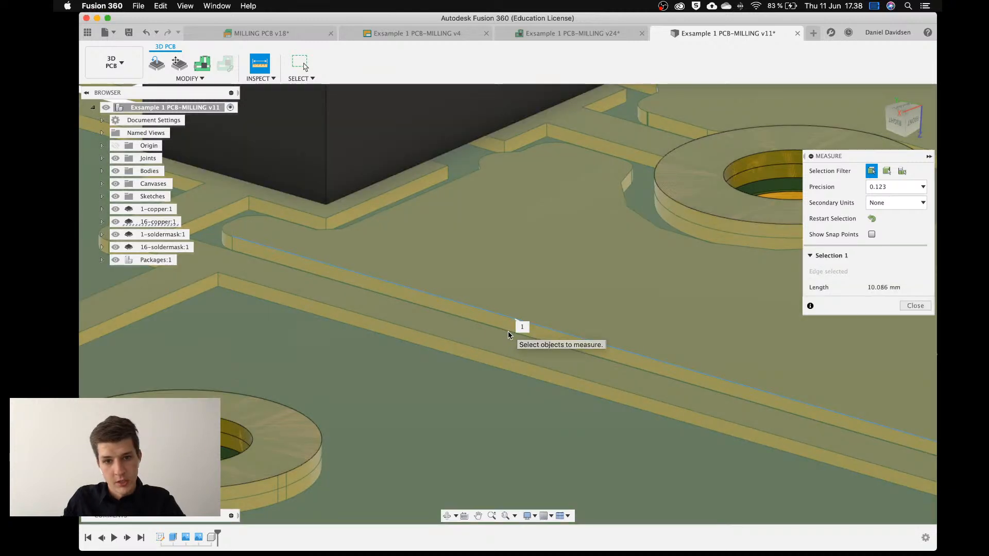
click(508, 332)
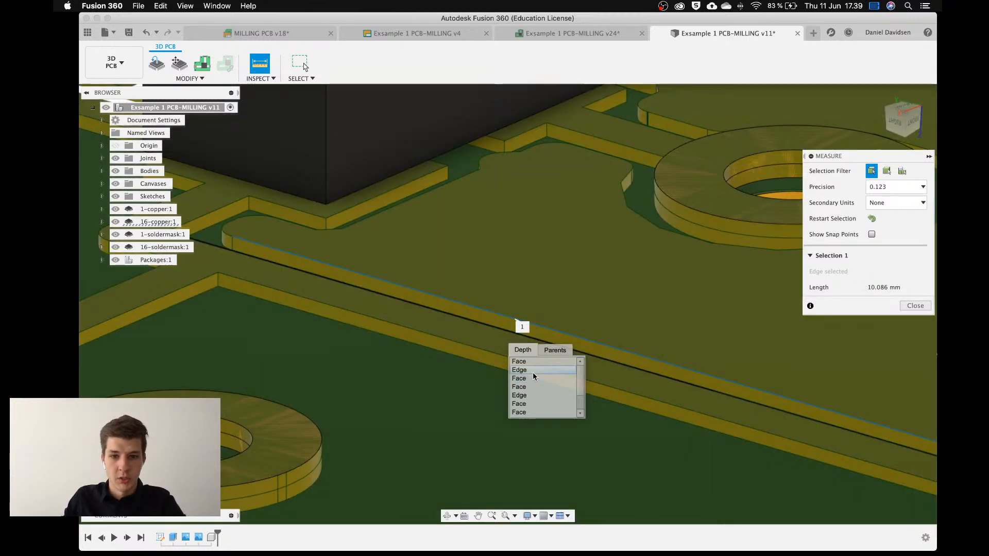
click(533, 370)
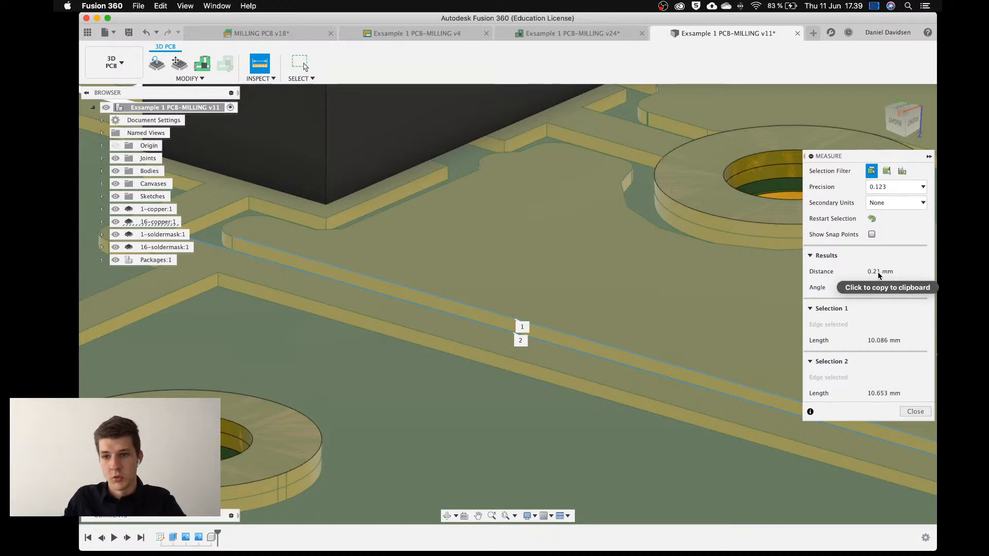
click(914, 411)
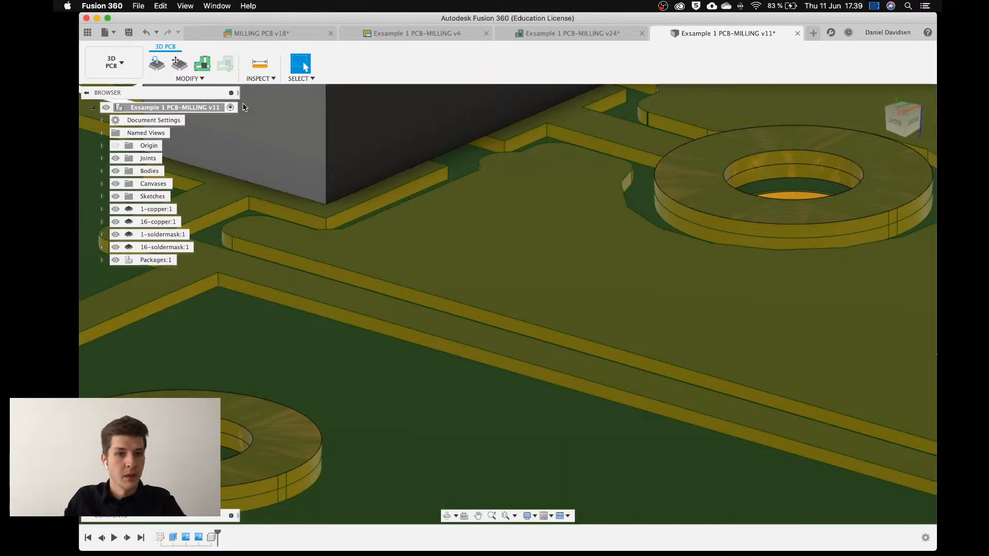
Hide the Packages component so that only the bare board is shown.
scroll(359, 226, down, 10)
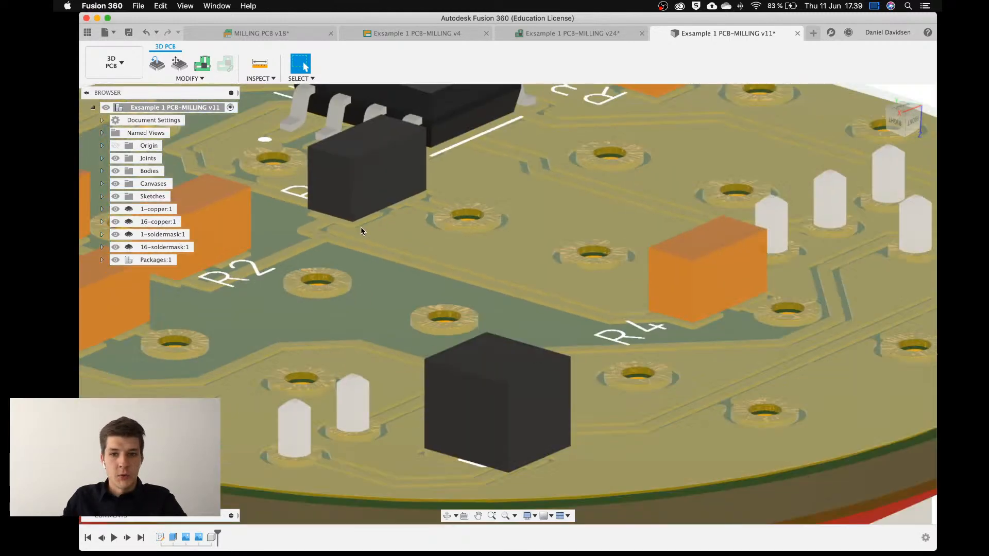
scroll(360, 227, down, 5)
middle_drag(360, 227, 492, 227)
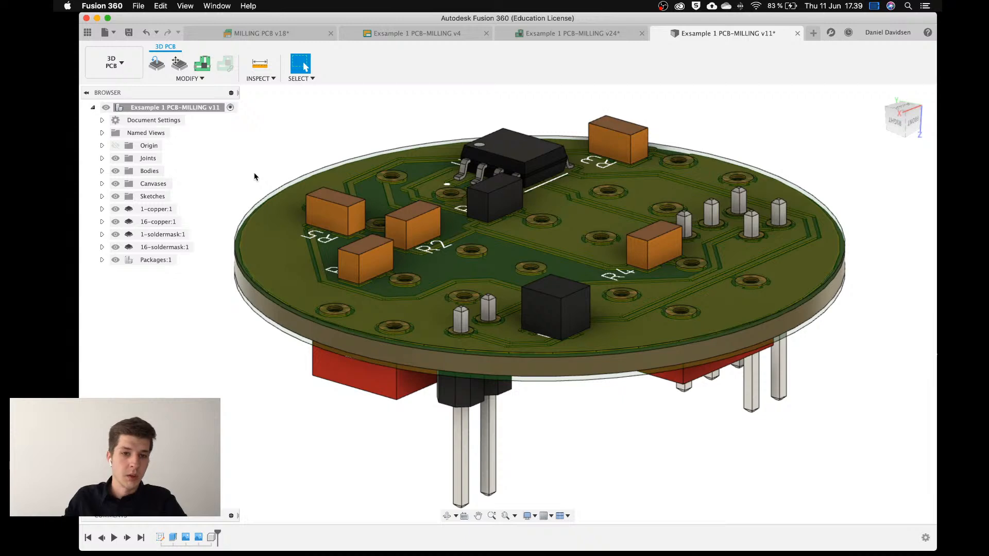
click(116, 262)
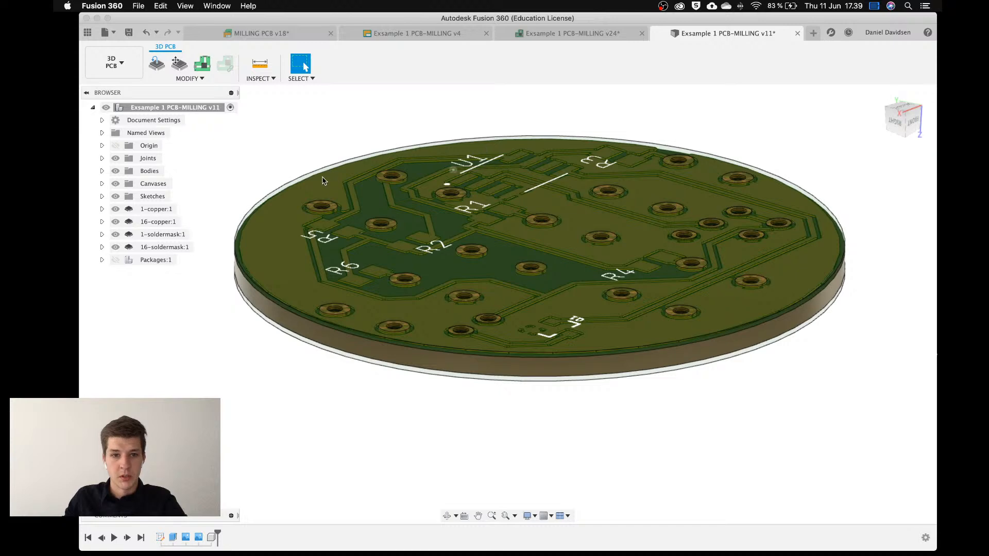
middle_drag(322, 181, 385, 174)
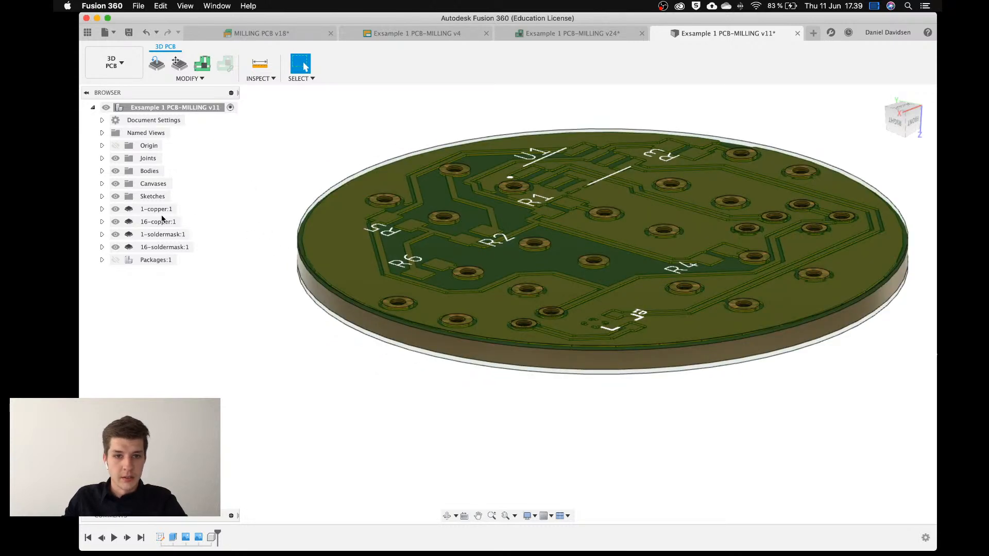
Hide the 1-copper component on the board's top side.
shift+middle_drag(189, 247, 464, 239)
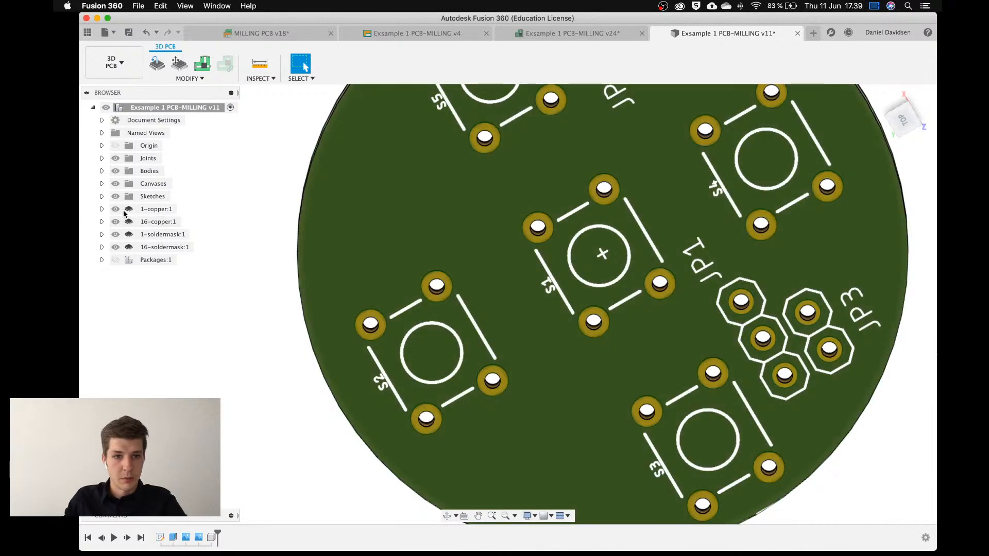
click(115, 209)
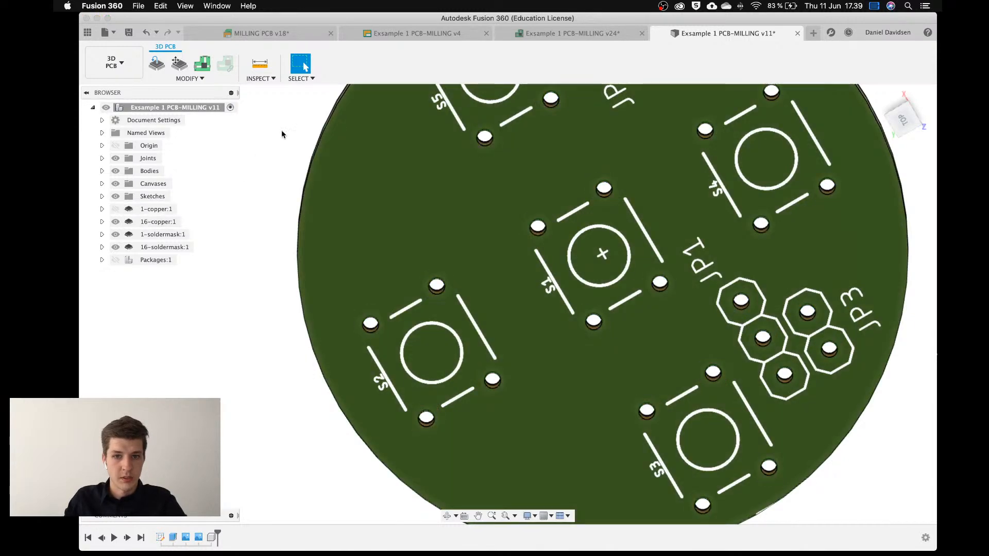
shift+middle_drag(285, 127, 292, 227)
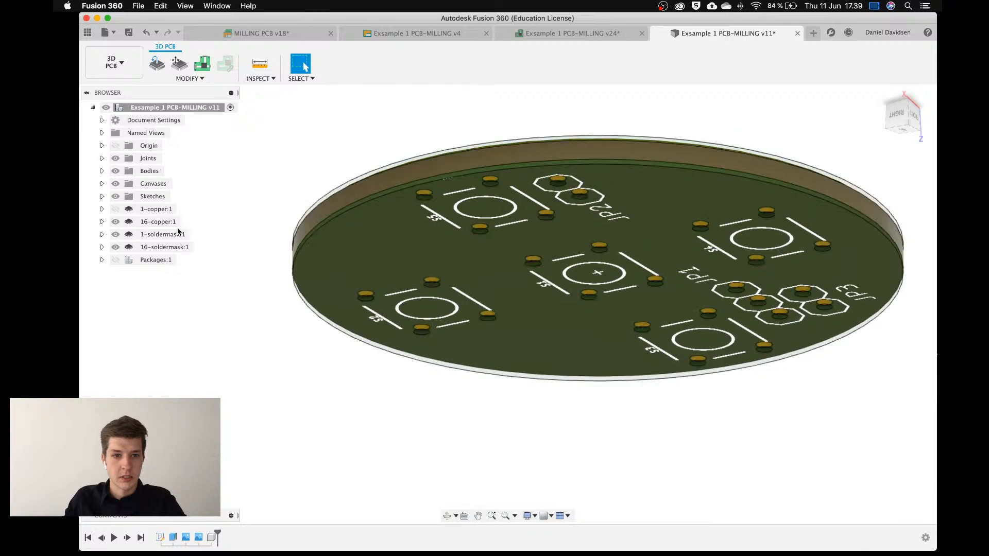
Hide the 1-soldermask and 16-soldermask components so that the board's bottom copper layer is exposed.
shift+middle_drag(238, 166, 238, 207)
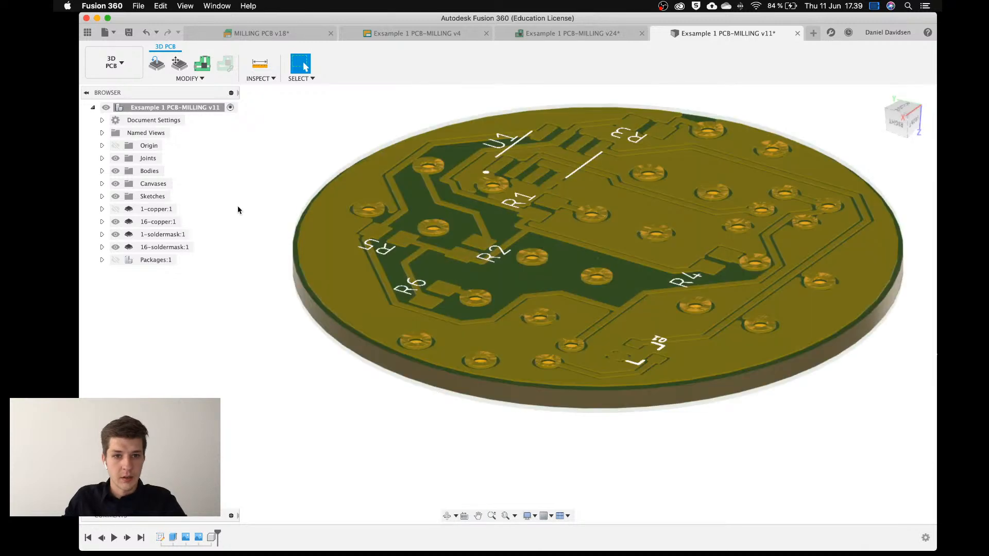
click(116, 234)
click(115, 248)
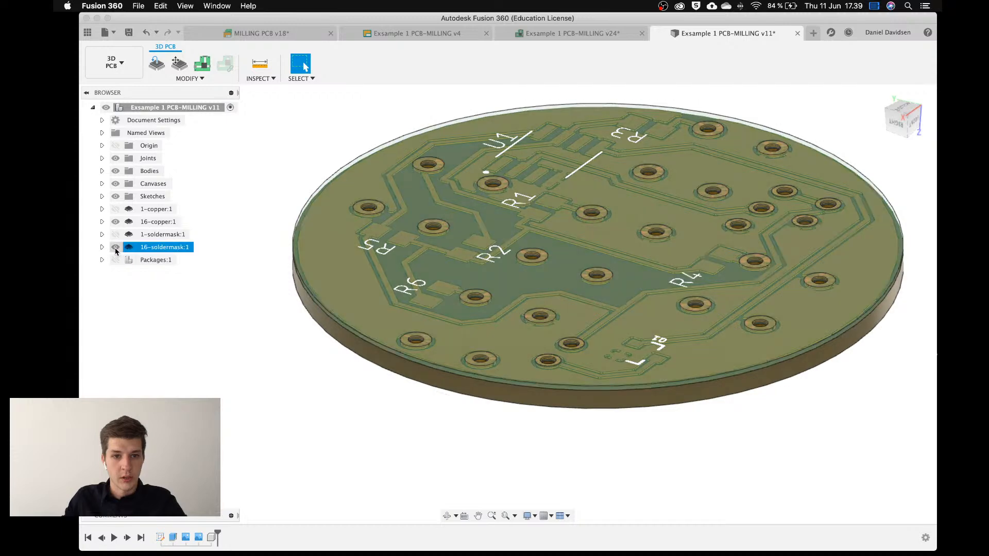
click(116, 248)
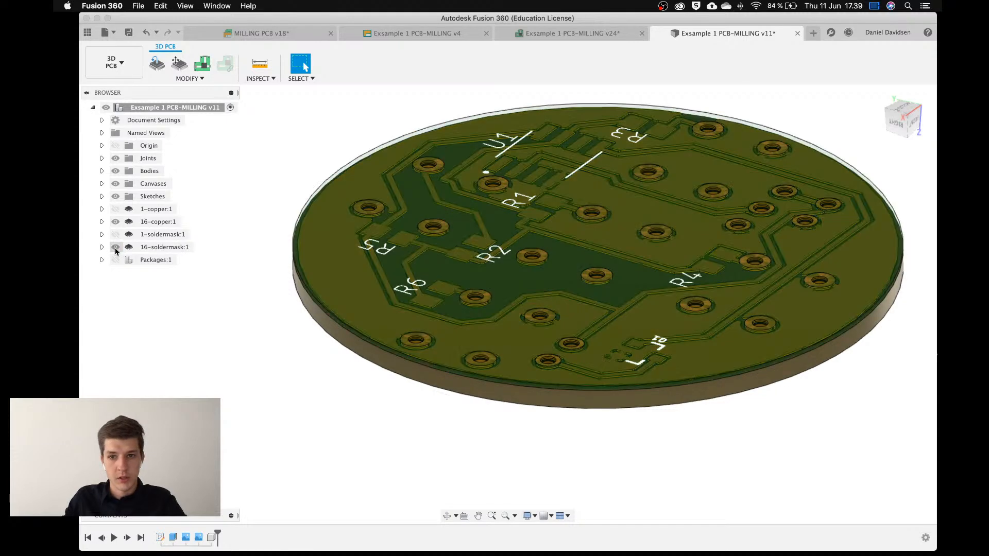
click(115, 248)
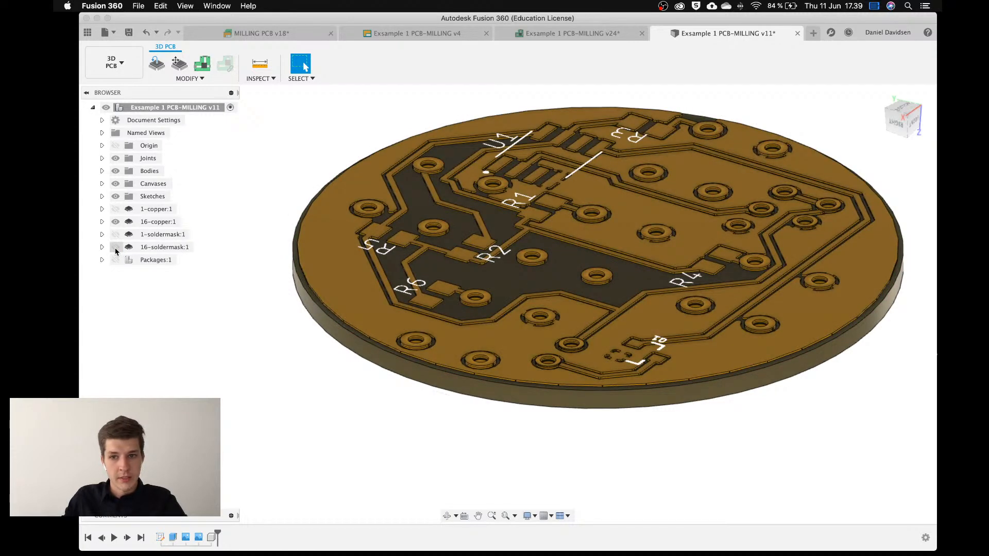
Examine the bottom copper layer's pads and traces up close and check which bodies the 16-copper component contains.
shift+middle_drag(309, 172, 293, 205)
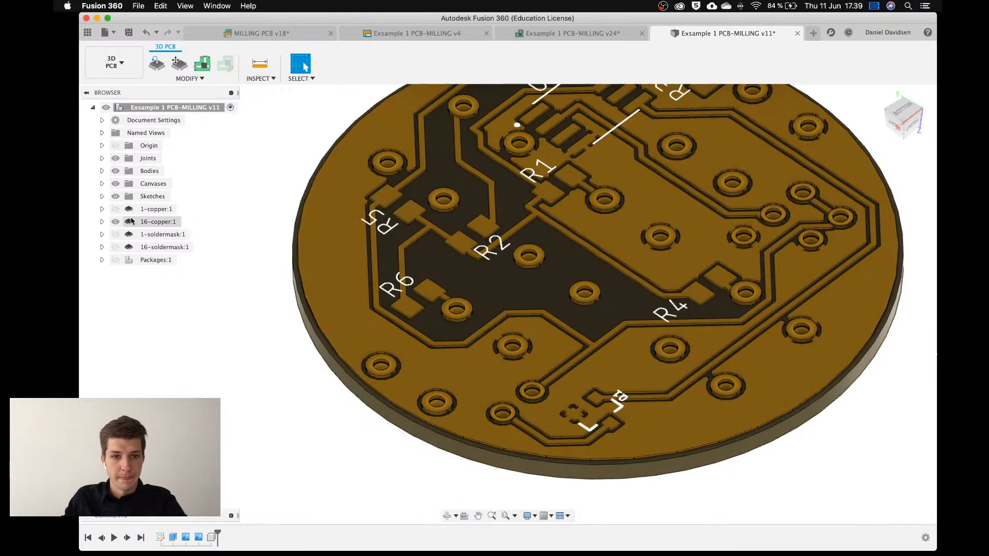
click(124, 222)
key(Escape)
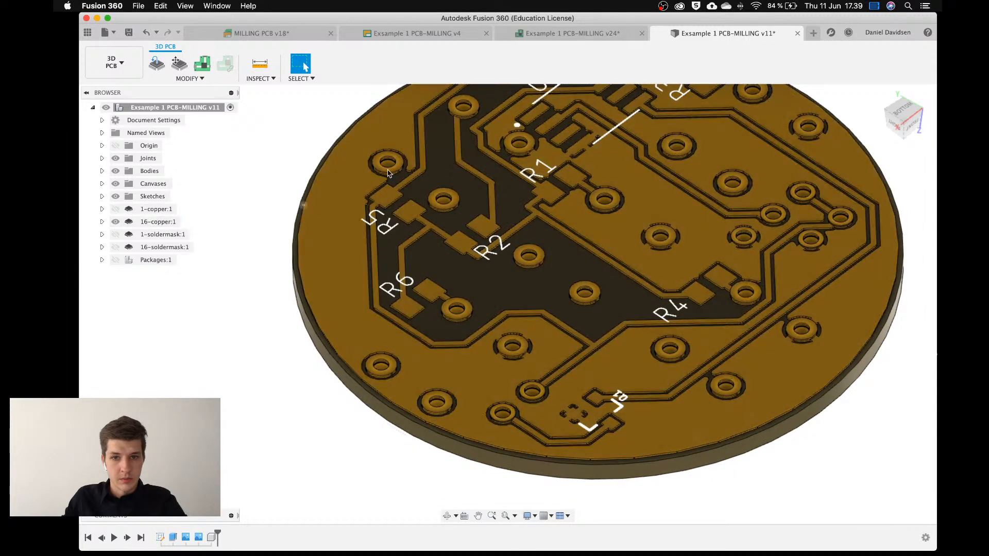
shift+middle_drag(407, 216, 365, 175)
scroll(397, 153, up, 6)
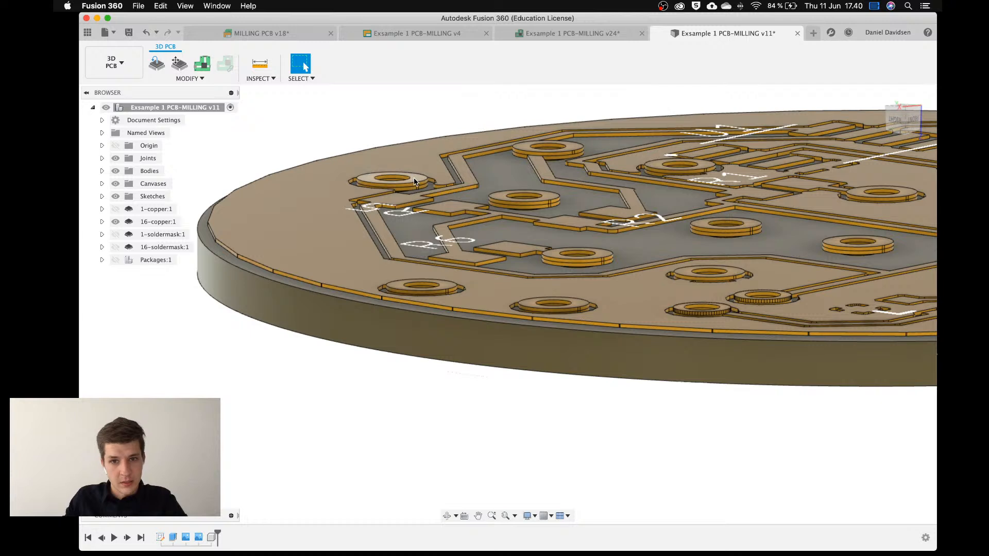
click(411, 177)
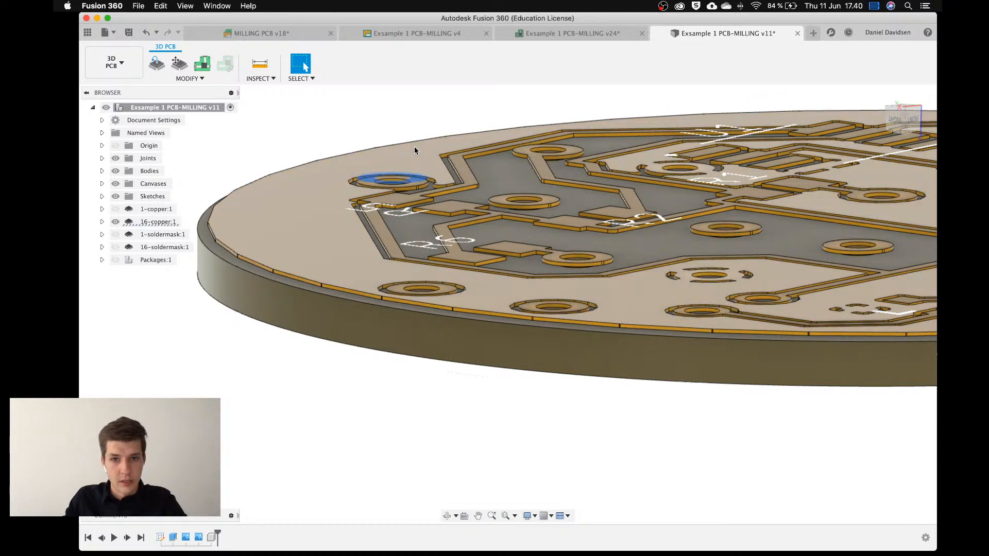
click(407, 129)
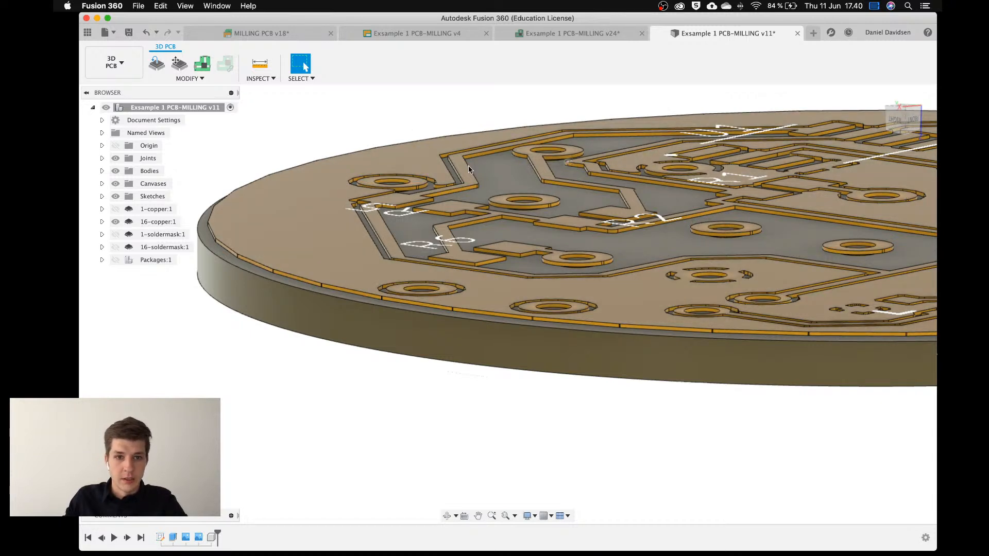
click(102, 221)
click(112, 247)
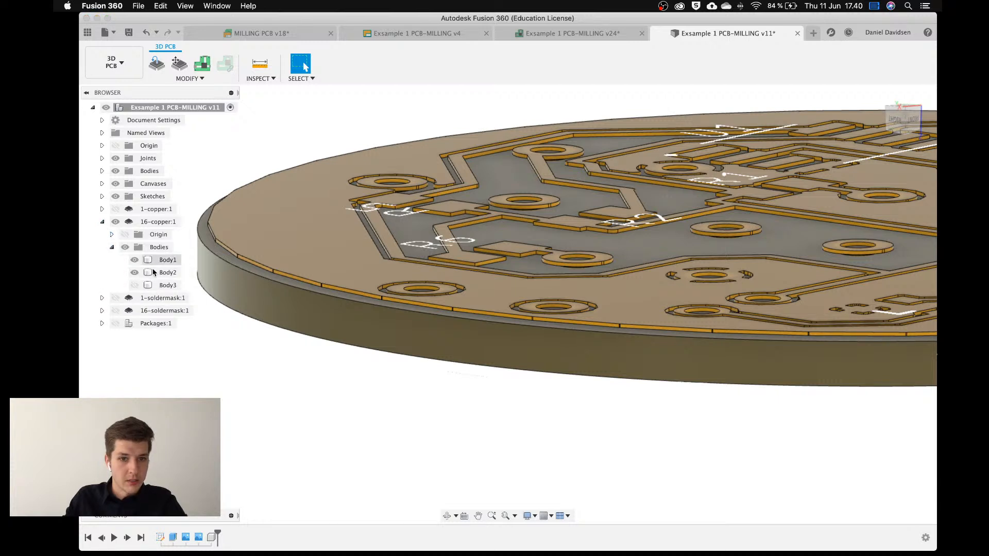
click(111, 247)
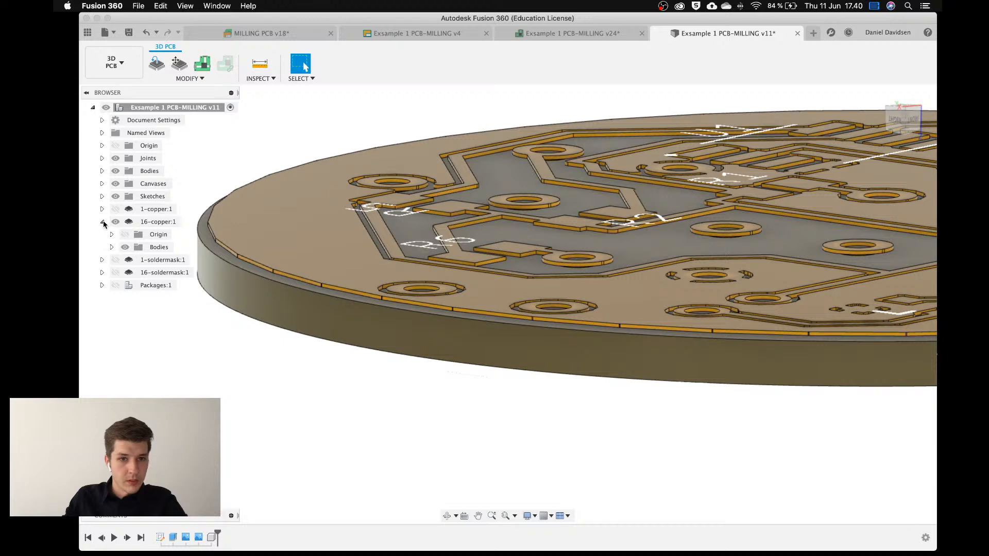
middle_drag(638, 234, 479, 222)
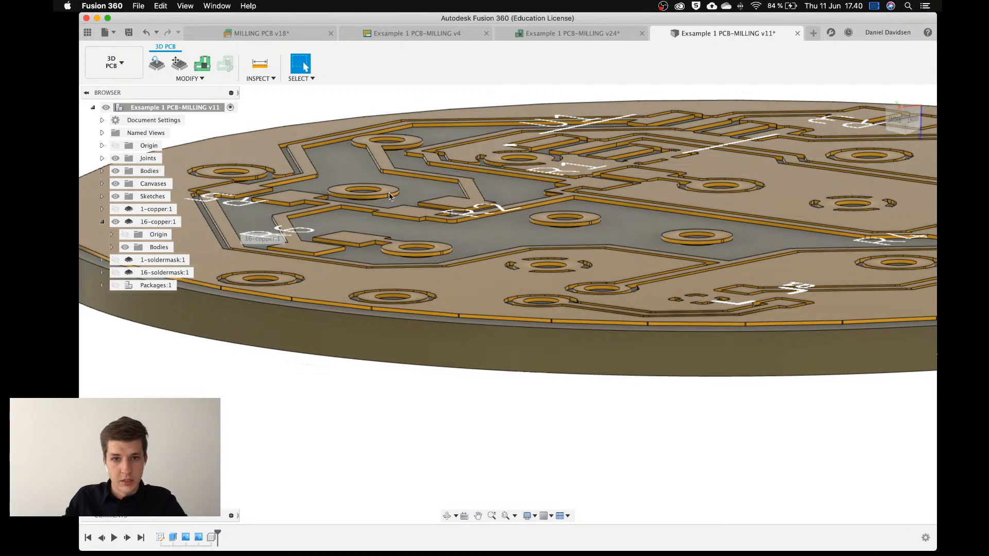
middle_drag(385, 284, 457, 209)
Switch to the Manufacture workspace and view the whole board inside the stock of Setup1.
click(125, 63)
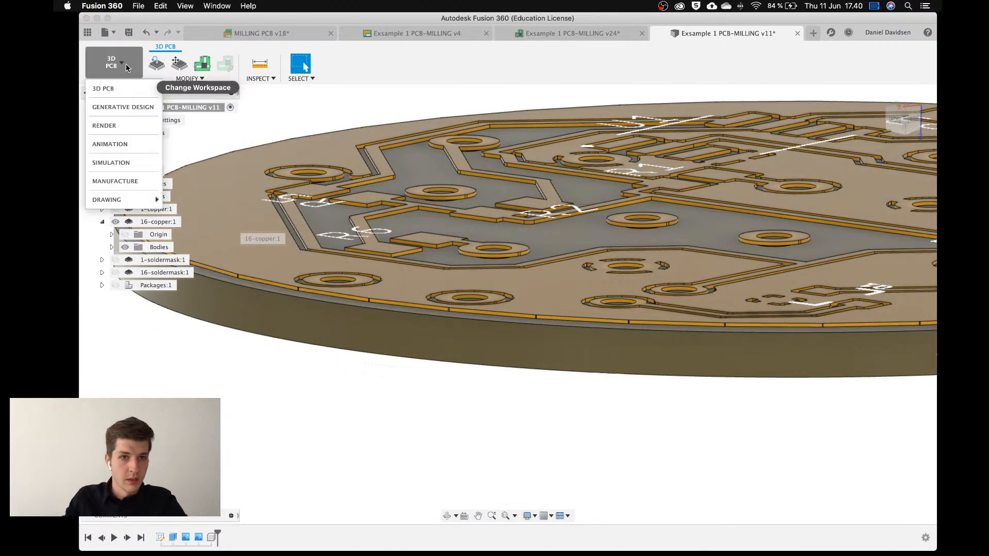
click(129, 181)
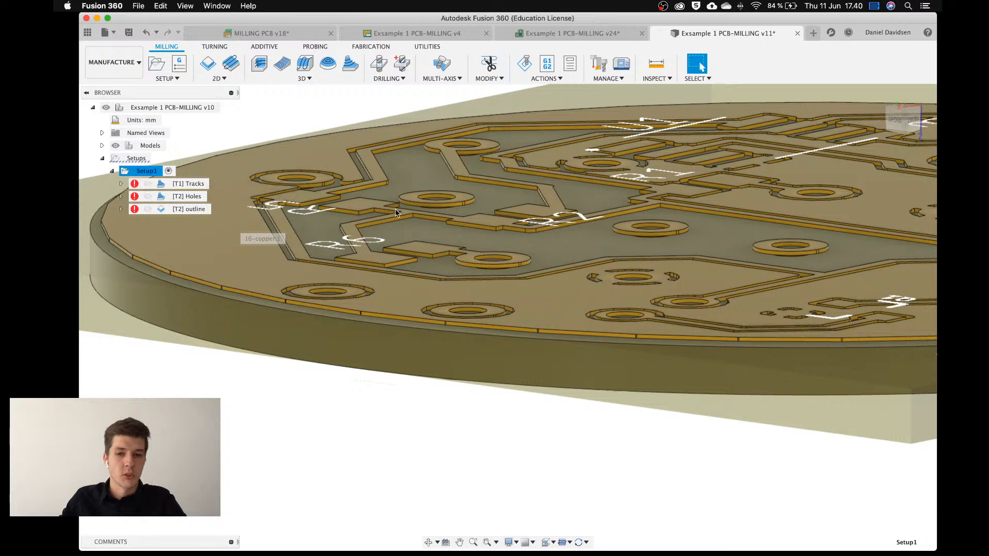
scroll(396, 208, down, 3)
scroll(397, 208, down, 1)
middle_drag(439, 203, 366, 217)
scroll(366, 217, down, 1)
scroll(366, 216, down, 3)
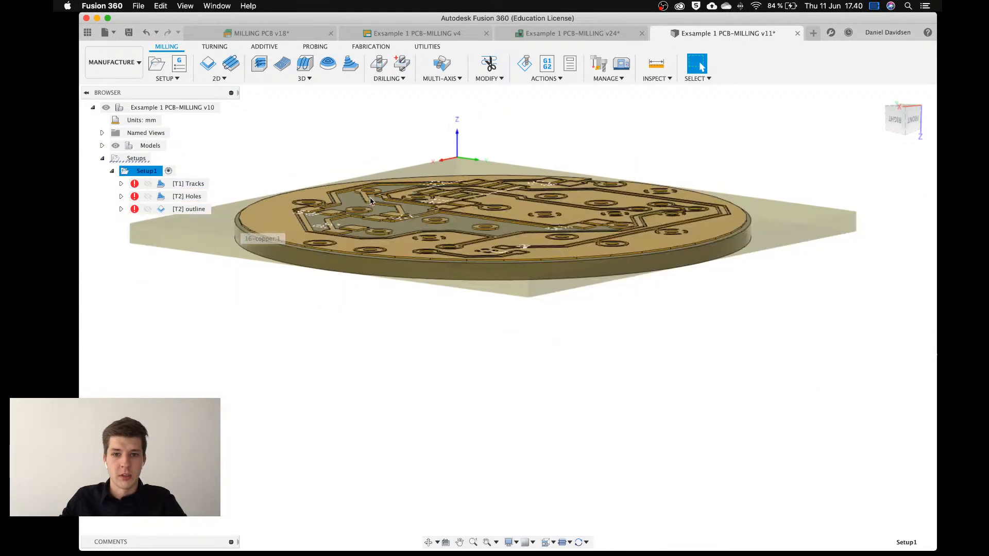
Regenerate the outdated Tracks, Holes and outline toolpaths of Setup1.
click(133, 184)
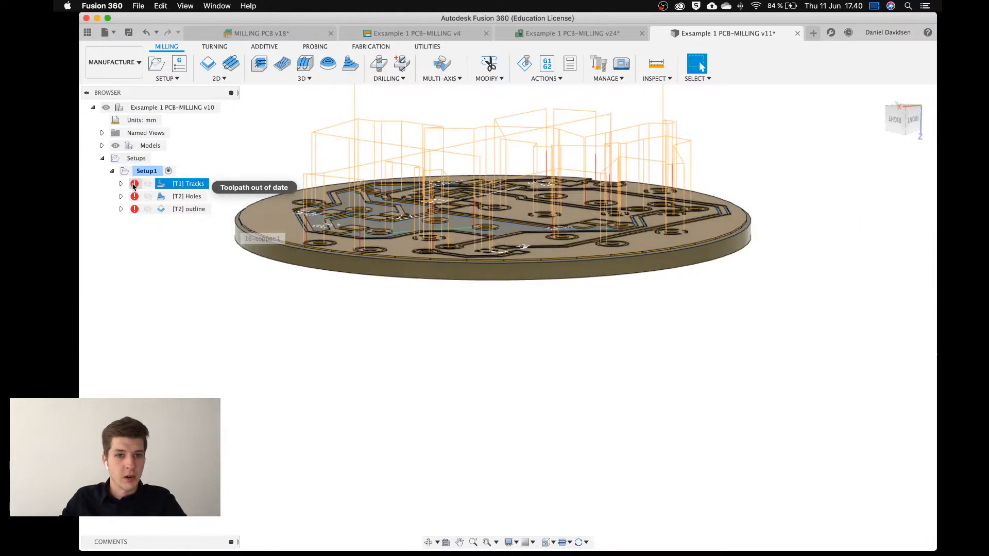
key(Escape)
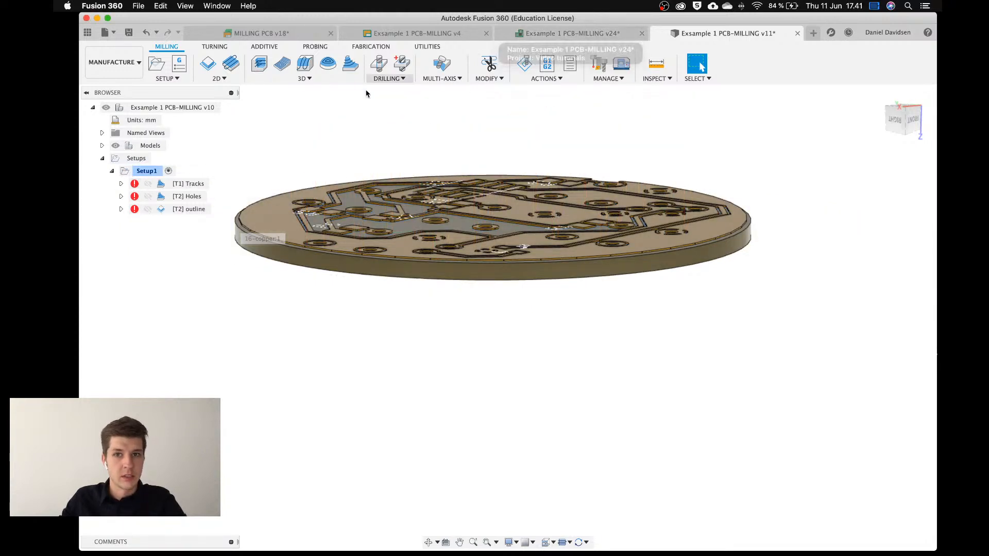
click(152, 174)
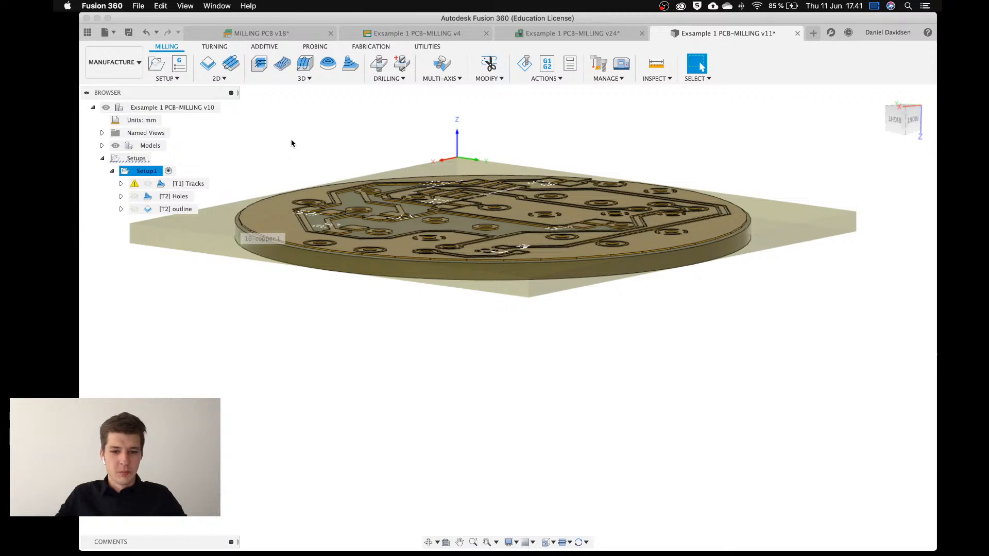
Start a simulation of all operations in Setup1 with the stock displayed and the models hidden.
click(157, 171)
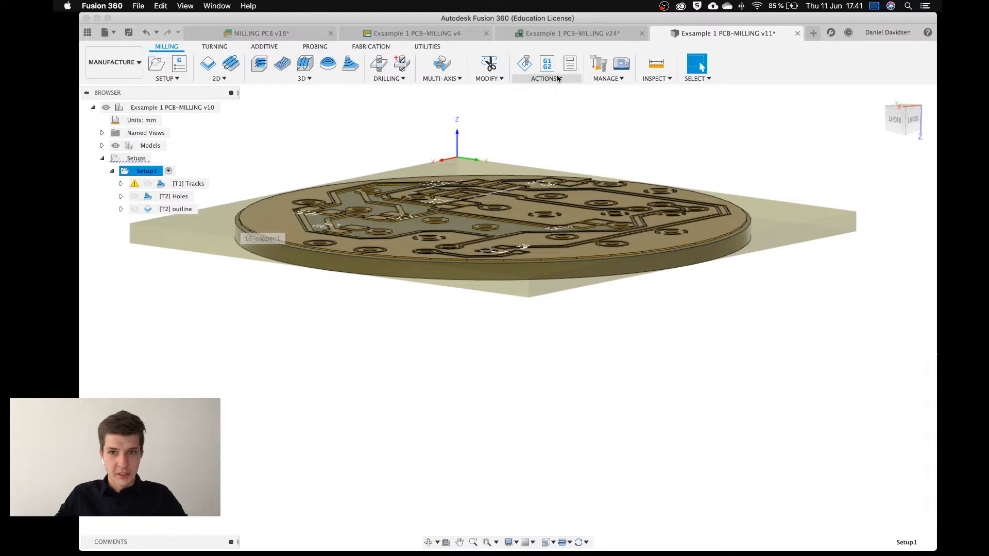
click(526, 73)
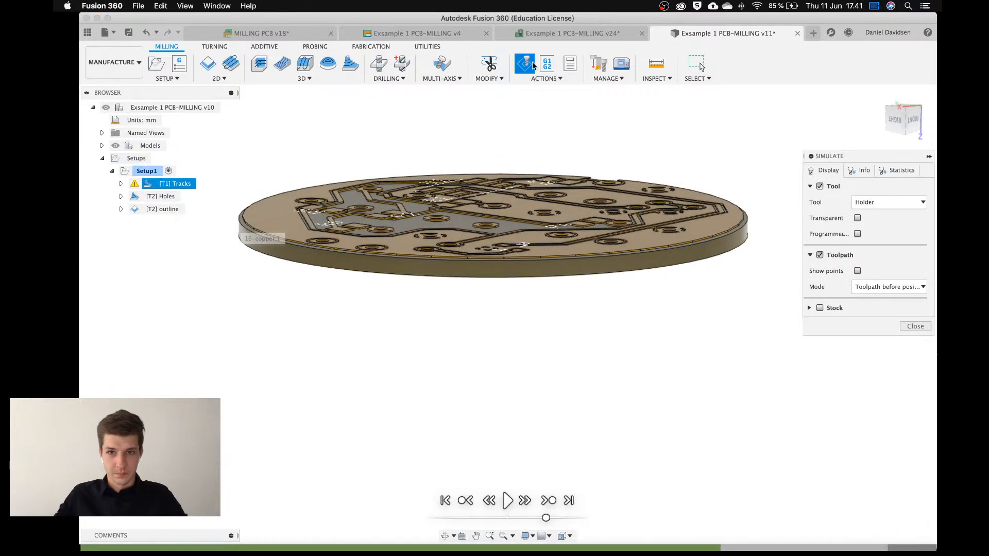
click(819, 308)
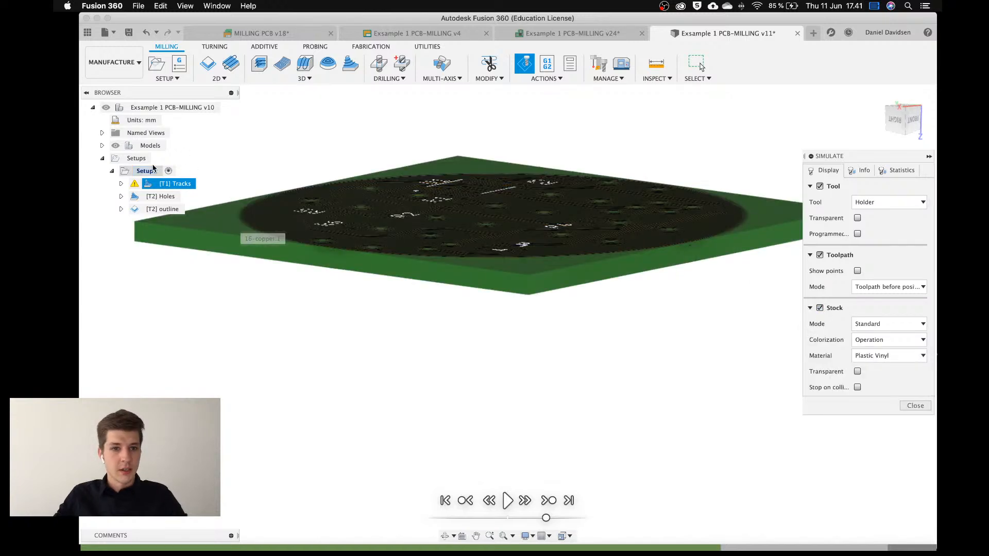
click(116, 146)
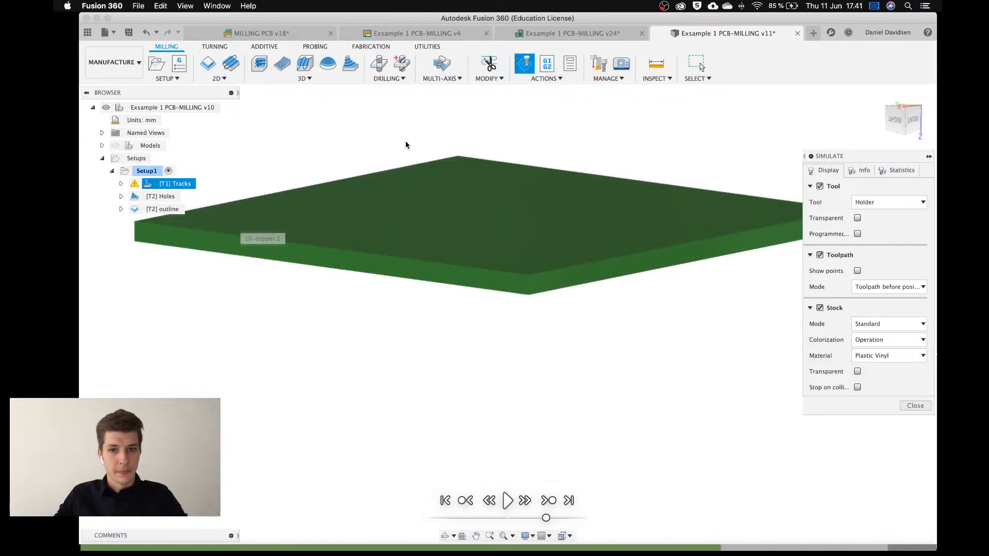
shift+middle_drag(407, 149, 409, 159)
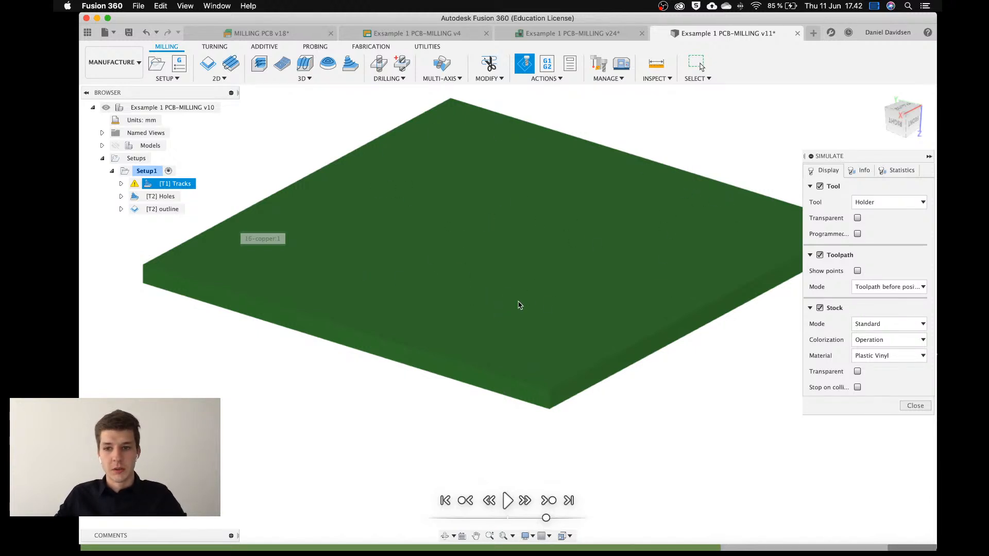
Set the simulated tool display to Shaft and play the milling of the tracks.
click(889, 203)
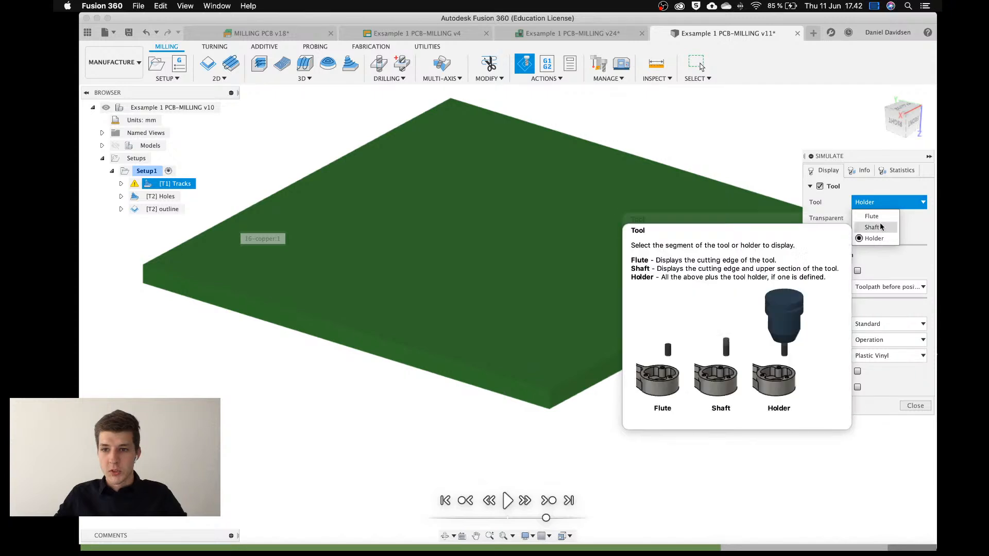
click(879, 228)
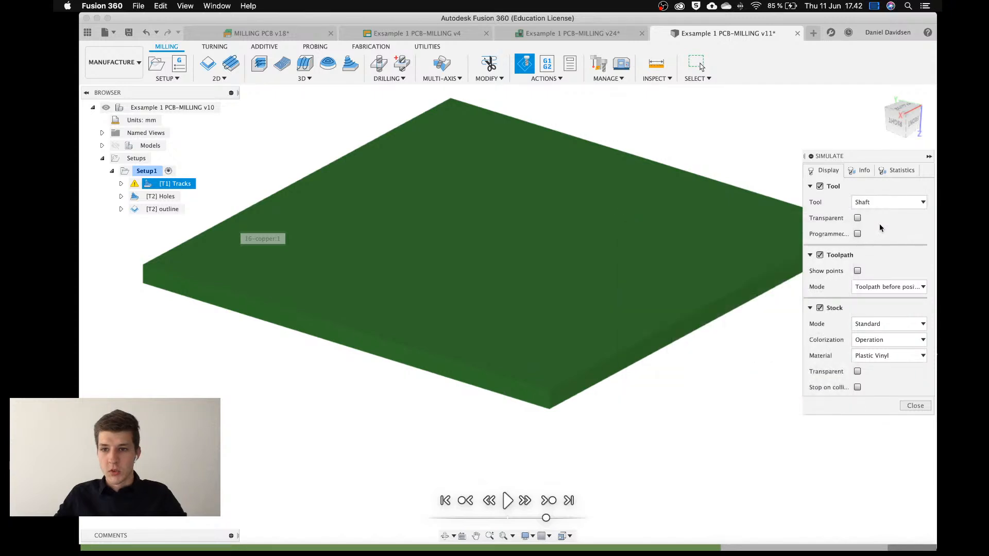
click(508, 501)
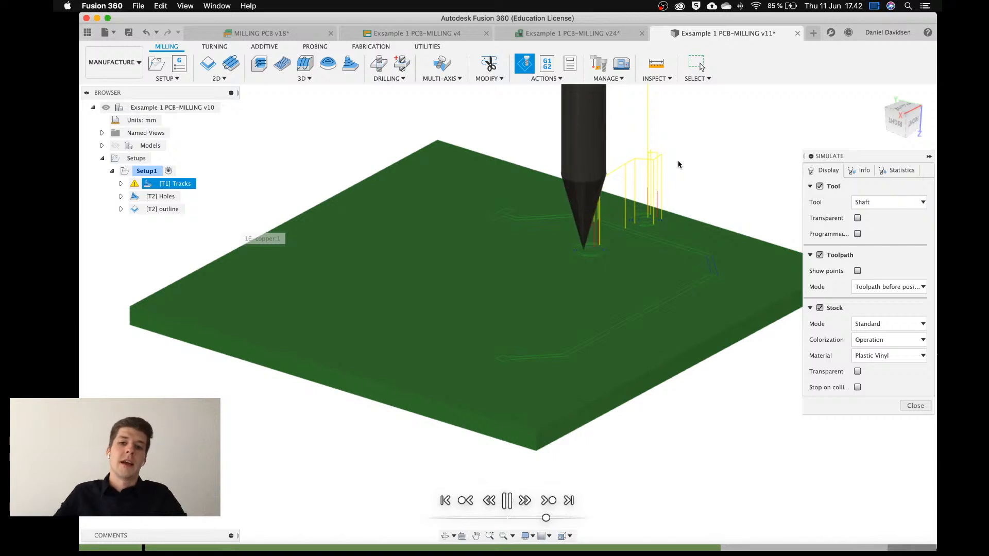
scroll(678, 164, down, 2)
scroll(678, 164, up, 2)
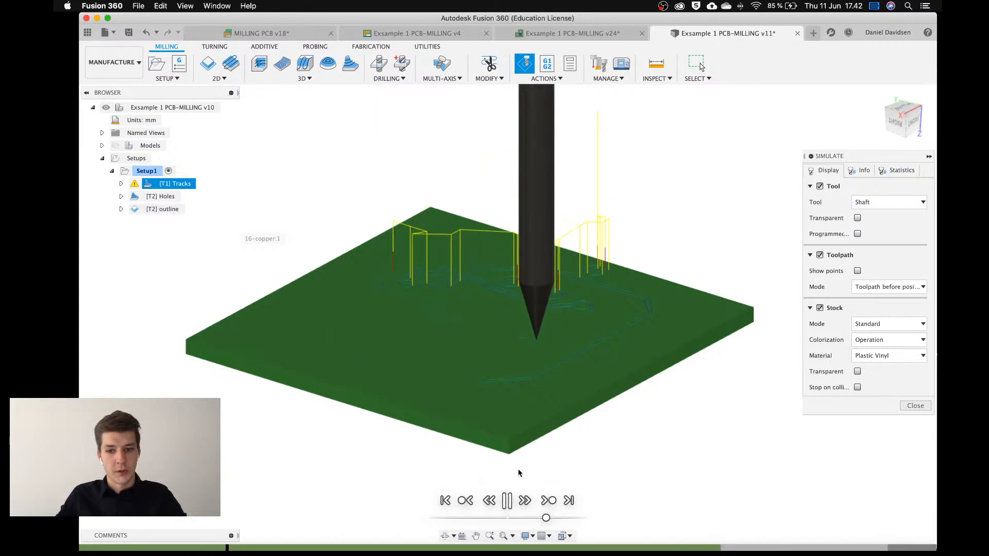
Play the track, hole and outline milling at a faster speed, skipping ahead between operations, and close the simulation.
drag(545, 518, 578, 519)
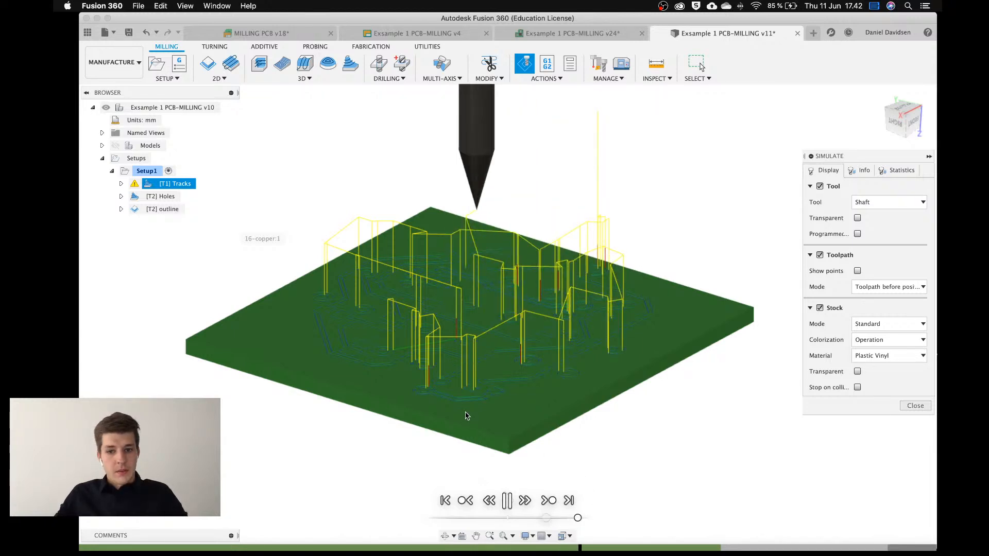
mouse_move(722, 549)
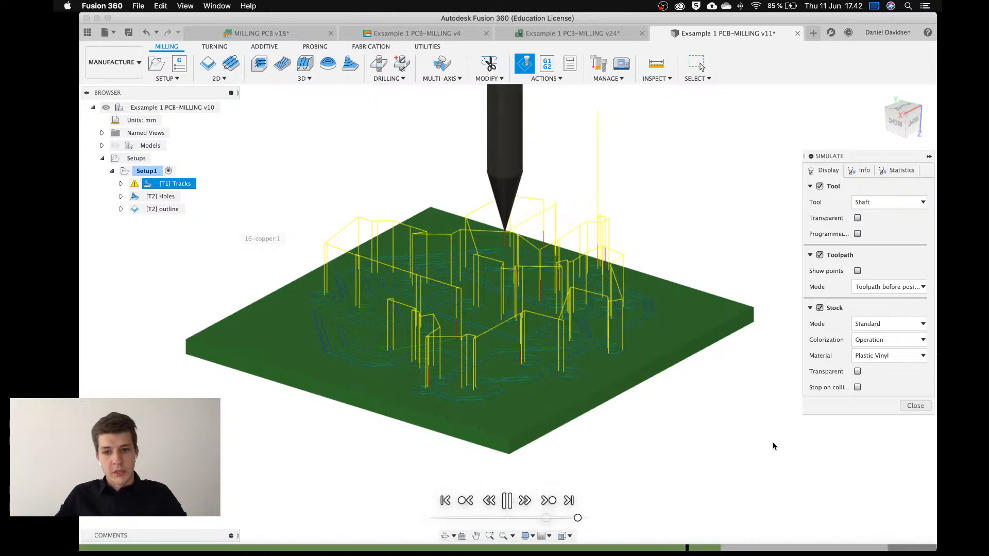
click(559, 518)
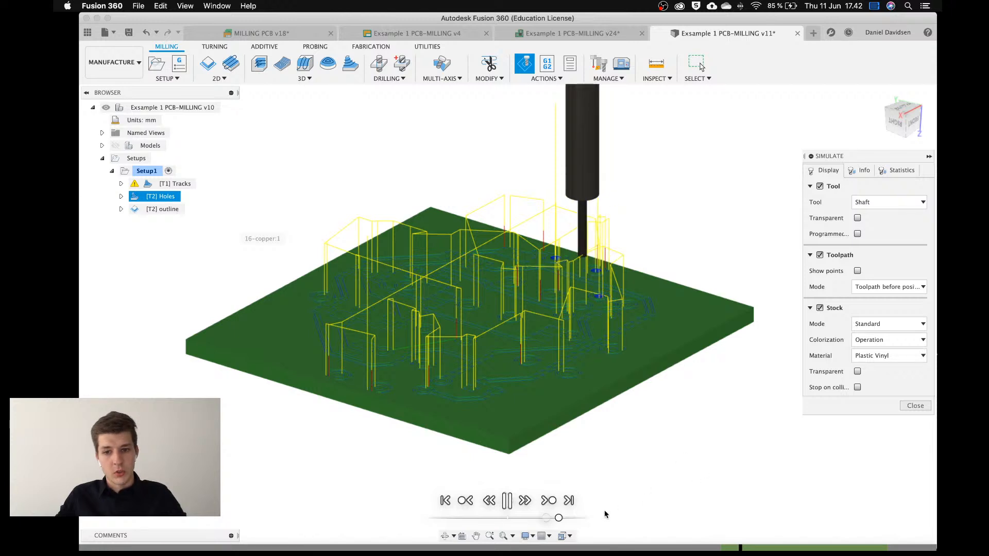
click(549, 501)
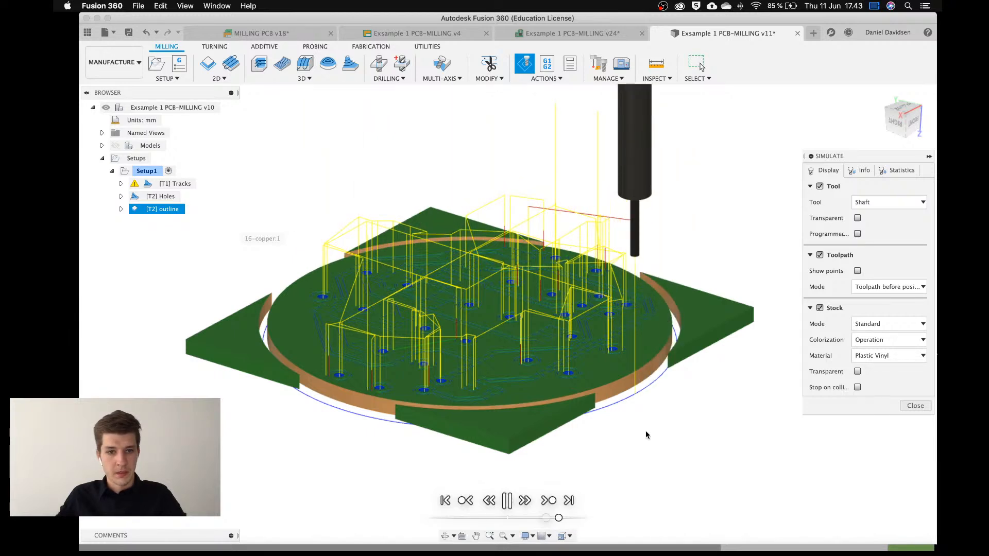
click(913, 406)
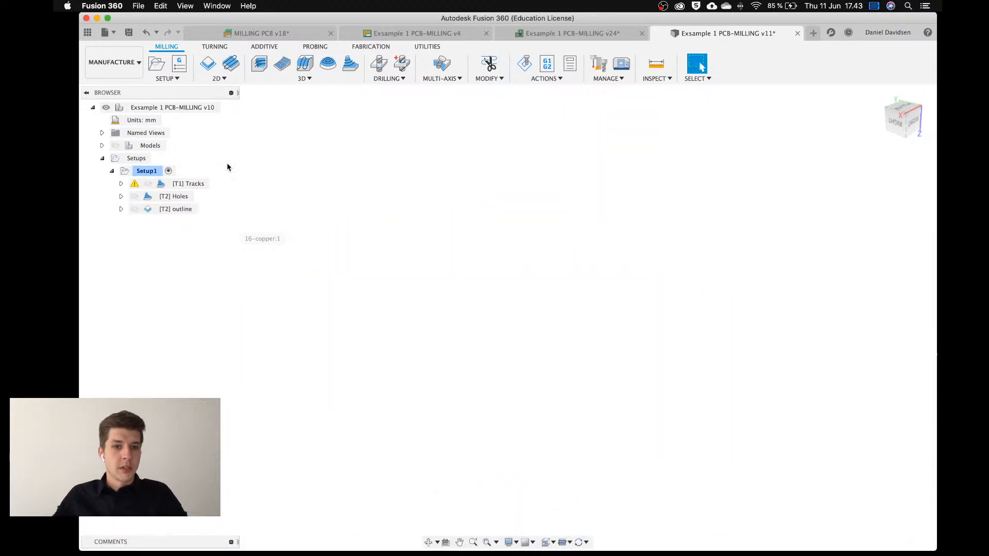
Show the models and create a second milling setup that uses the board's three bodies as its model.
click(115, 145)
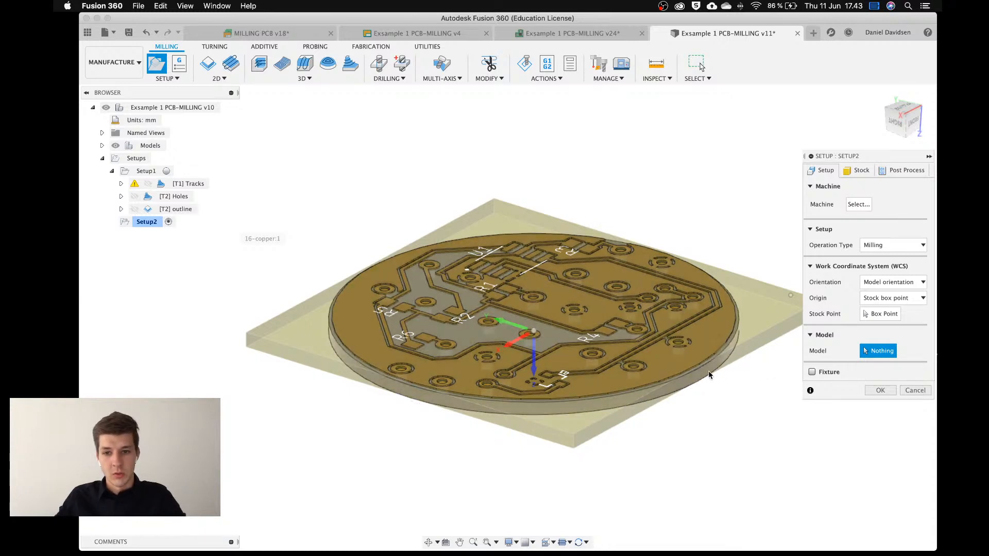
click(708, 374)
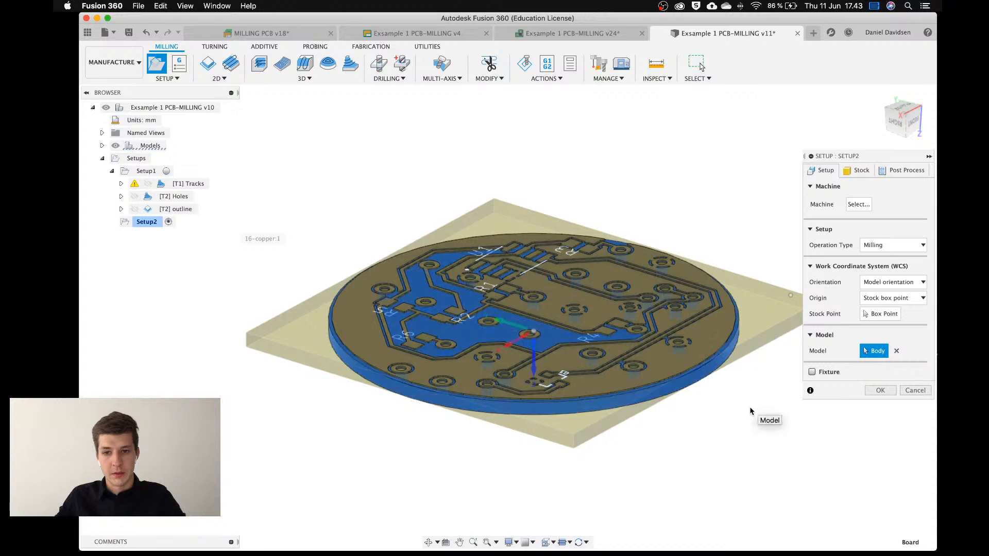
click(685, 365)
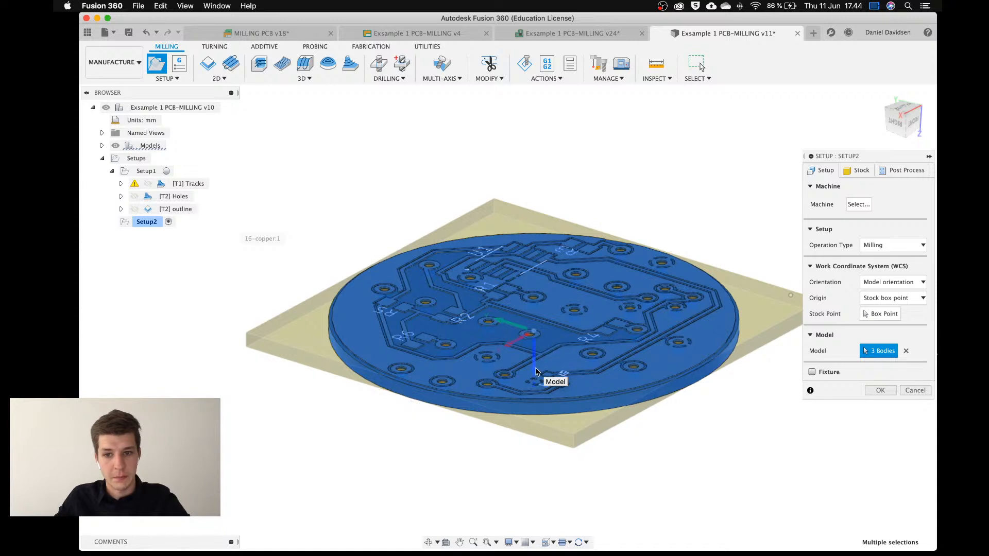
Flip the Z axis of the setup's work coordinate system and set its orientation to Select Z axis/plane & X axis.
shift+middle_drag(533, 375, 548, 390)
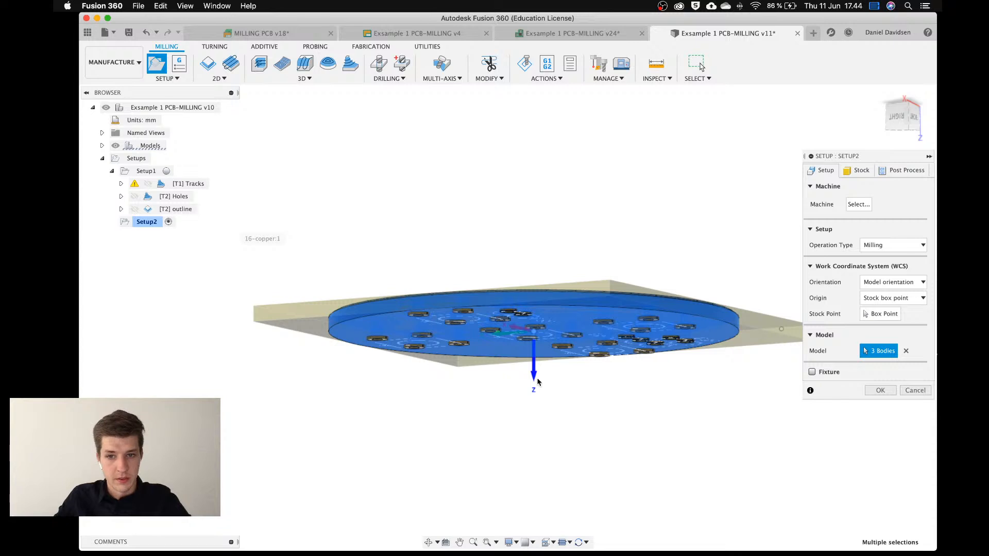
click(534, 378)
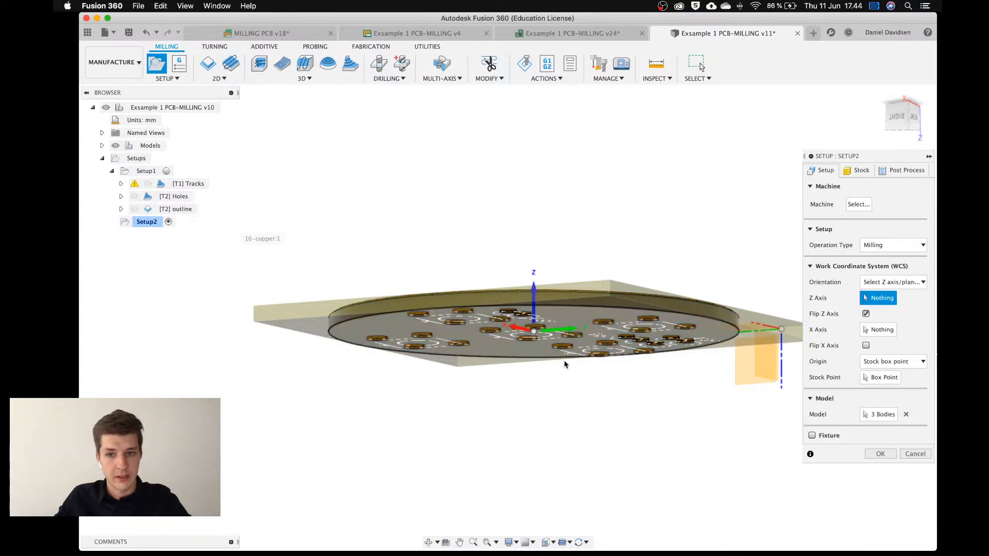
mouse_move(564, 364)
shift+middle_down()
mouse_move(572, 415)
mouse_move(543, 353)
shift+middle_up()
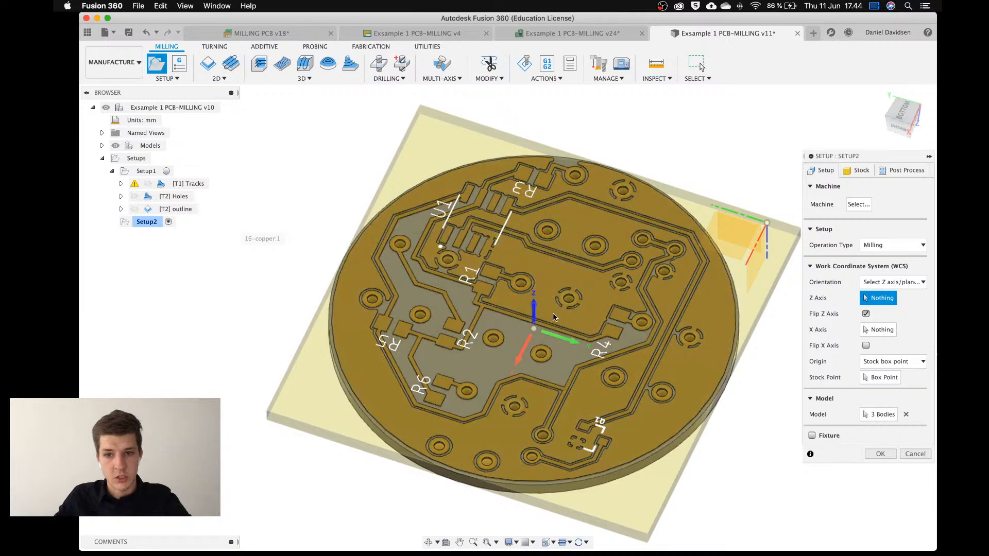
click(893, 283)
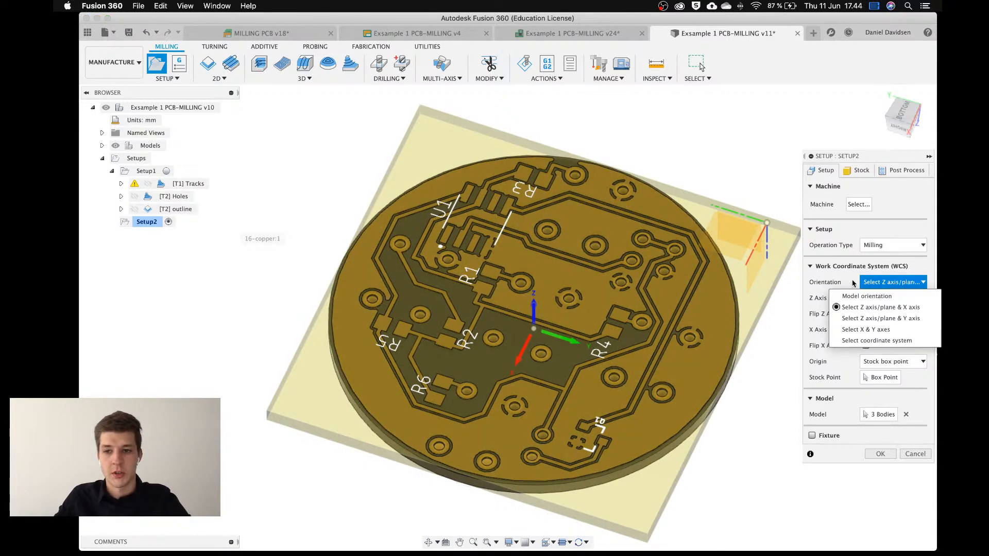
click(875, 307)
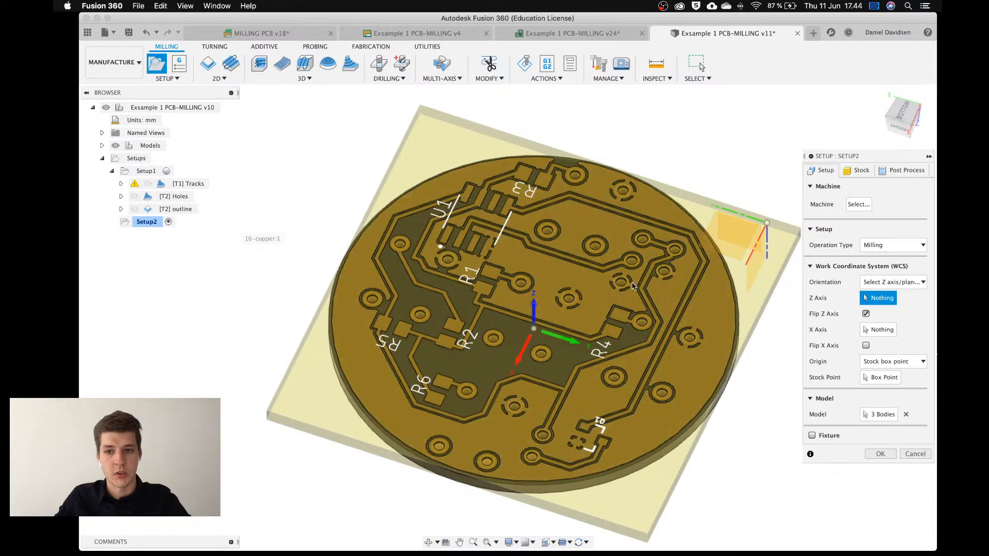
shift+middle_drag(680, 386, 704, 348)
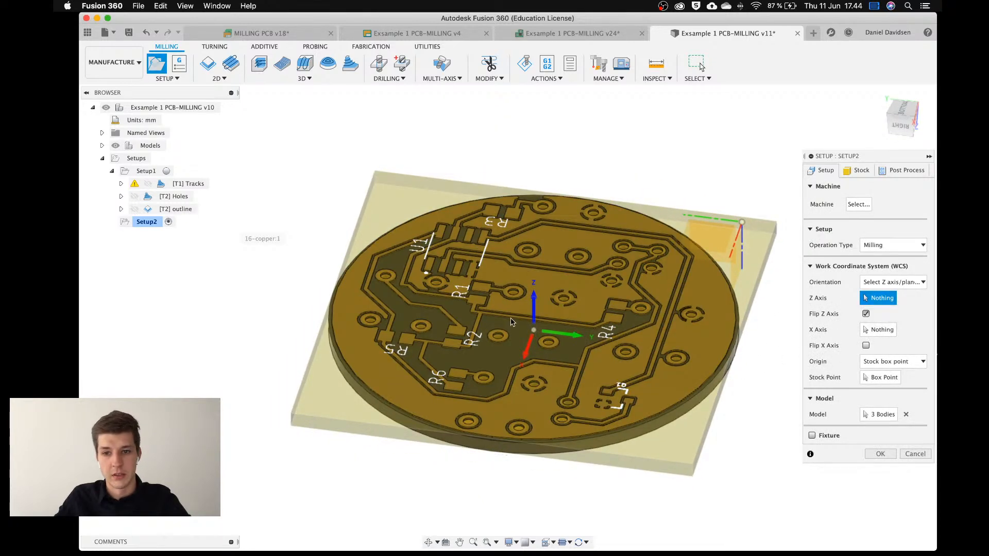
click(740, 336)
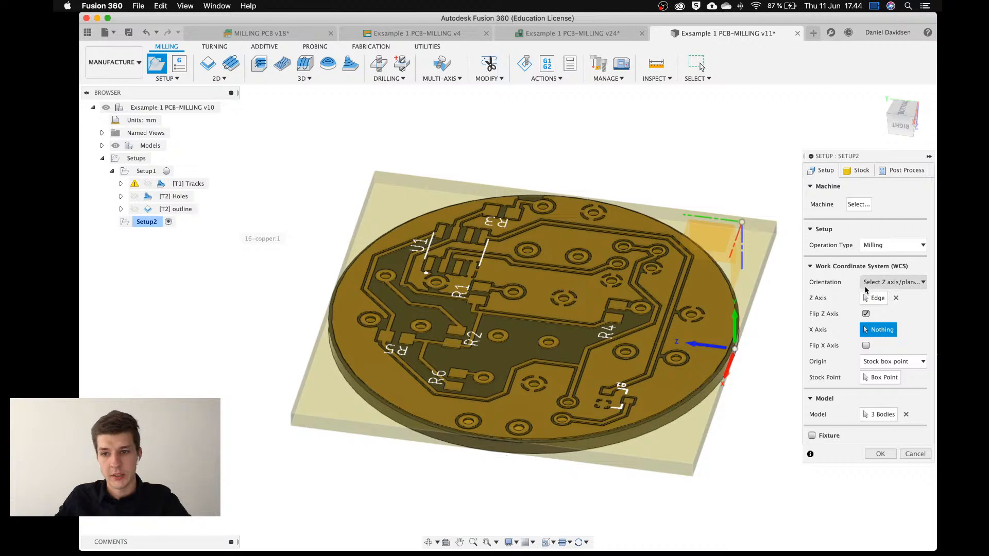
click(880, 283)
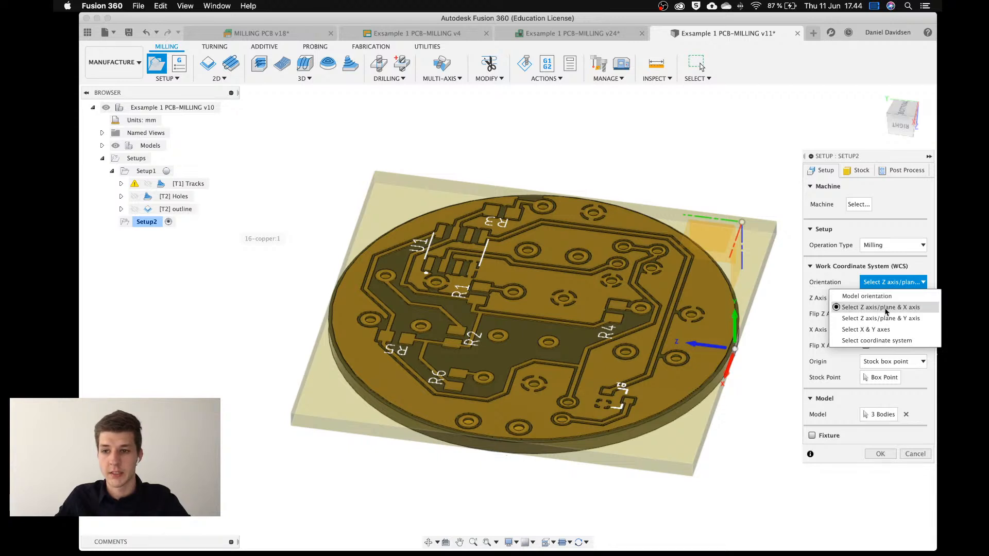
click(902, 311)
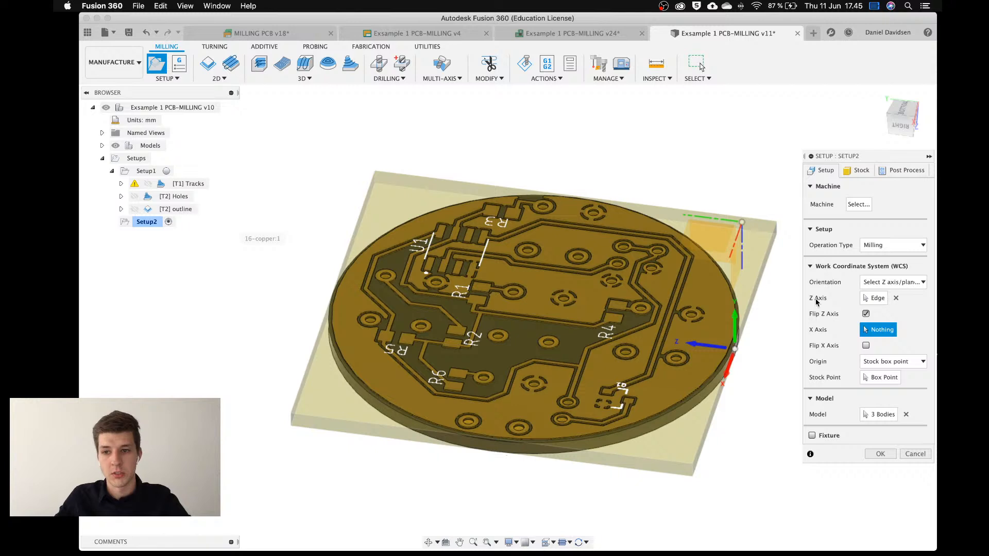
click(880, 297)
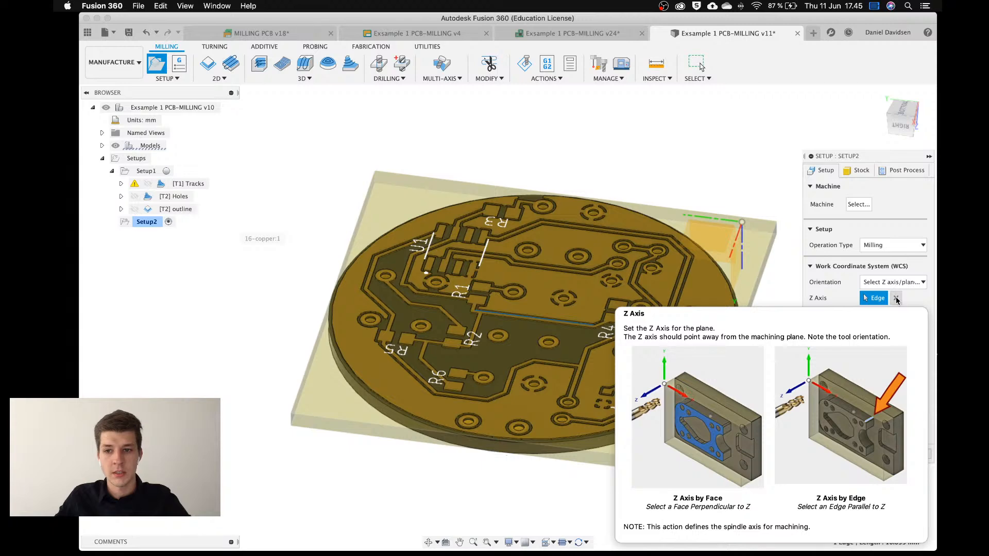
click(896, 299)
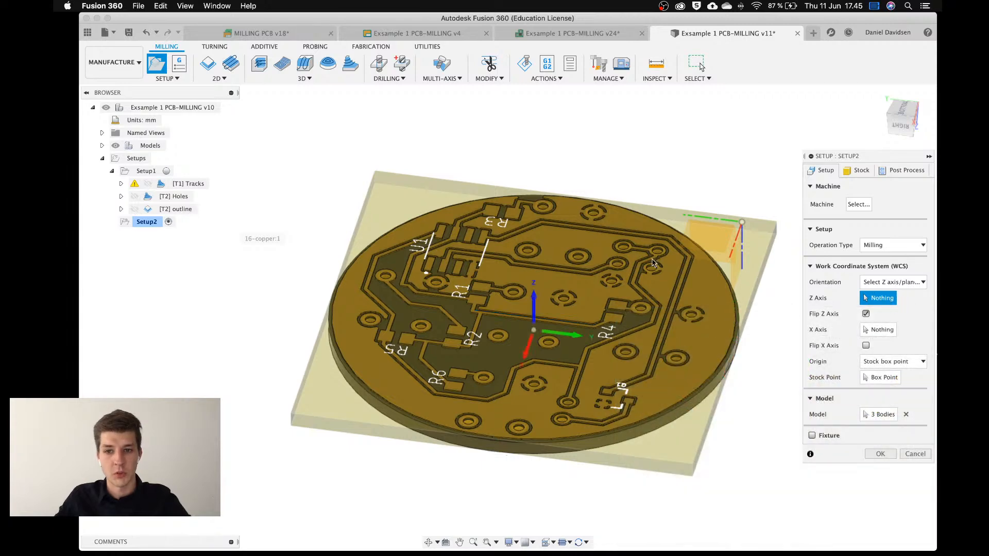
Define the Z axis by the board's copper face without flipping it, and the X axis by a straight edge on the board.
click(561, 249)
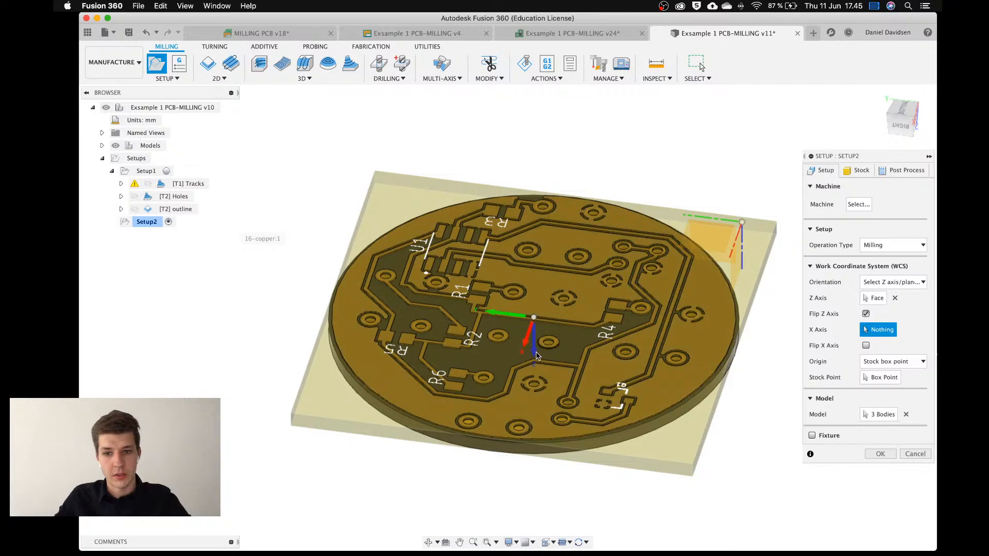
click(866, 315)
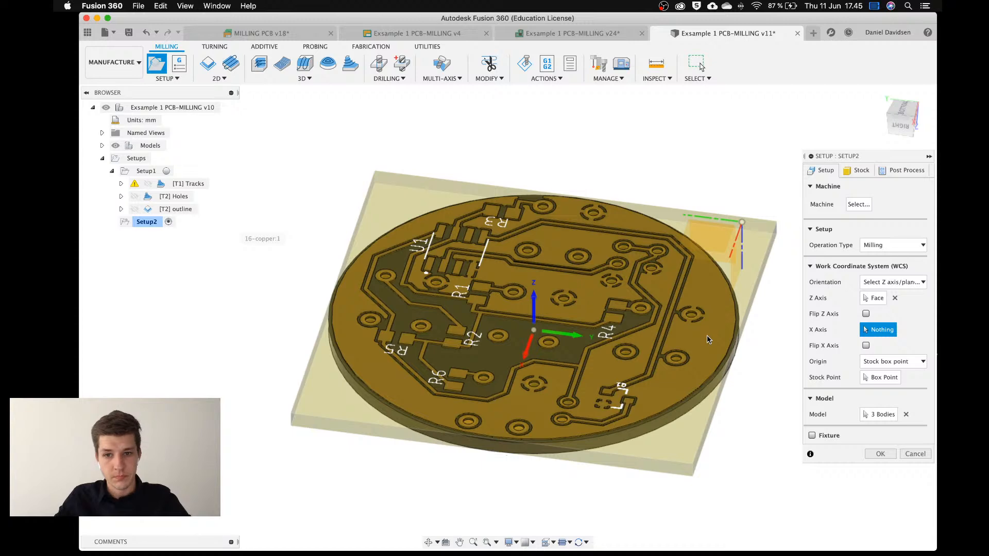
click(560, 277)
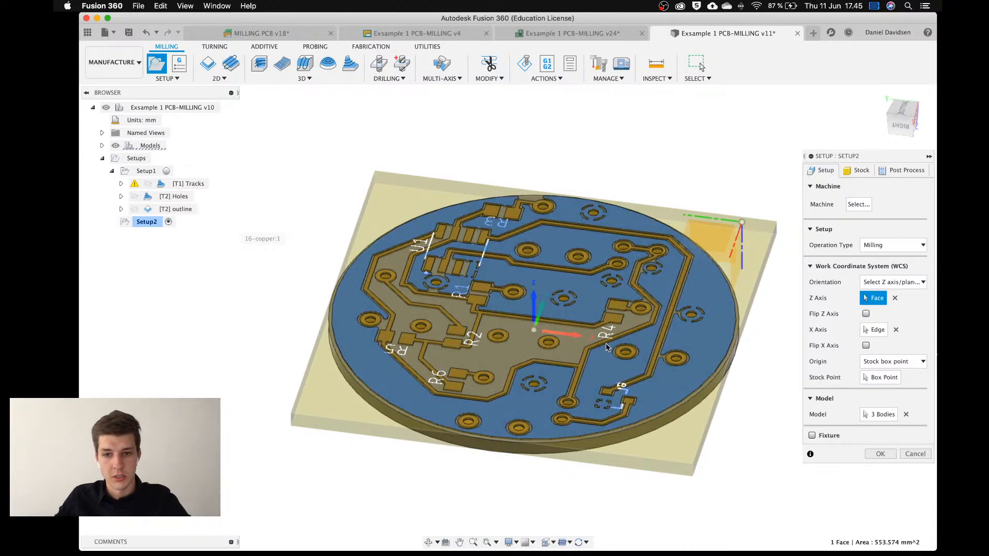
Place the setup's origin on the upper stock box point at the corner with minimum X and minimum Y.
shift+middle_drag(567, 334, 309, 301)
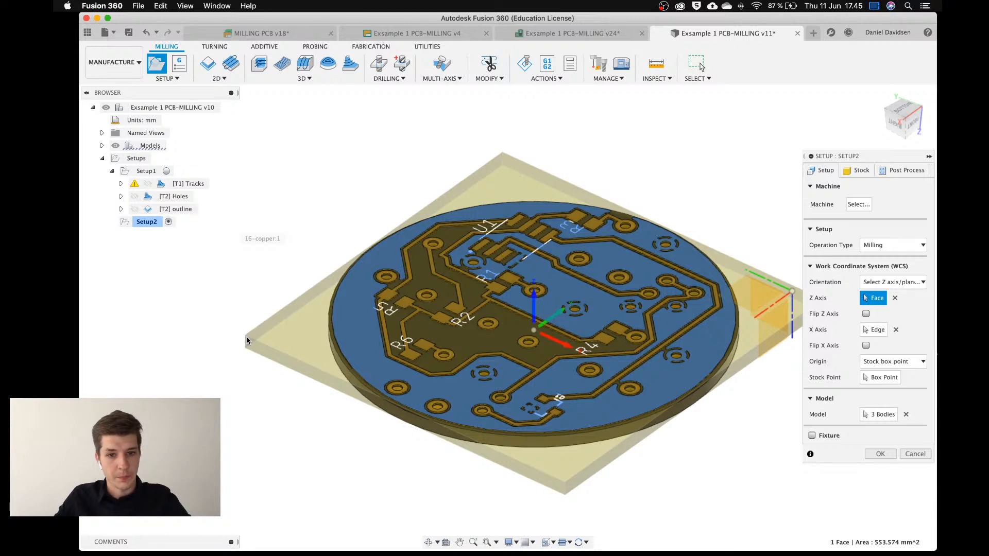
click(879, 378)
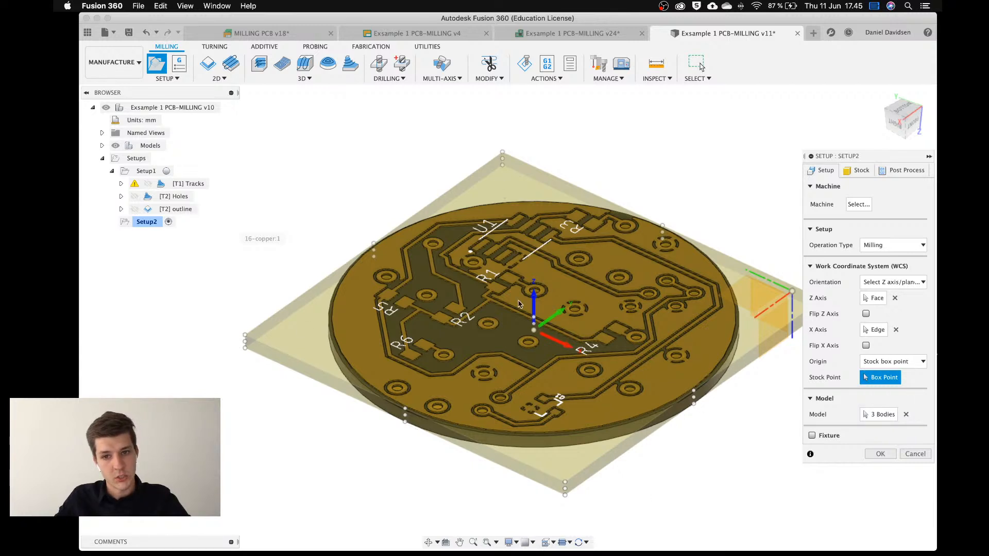
click(245, 335)
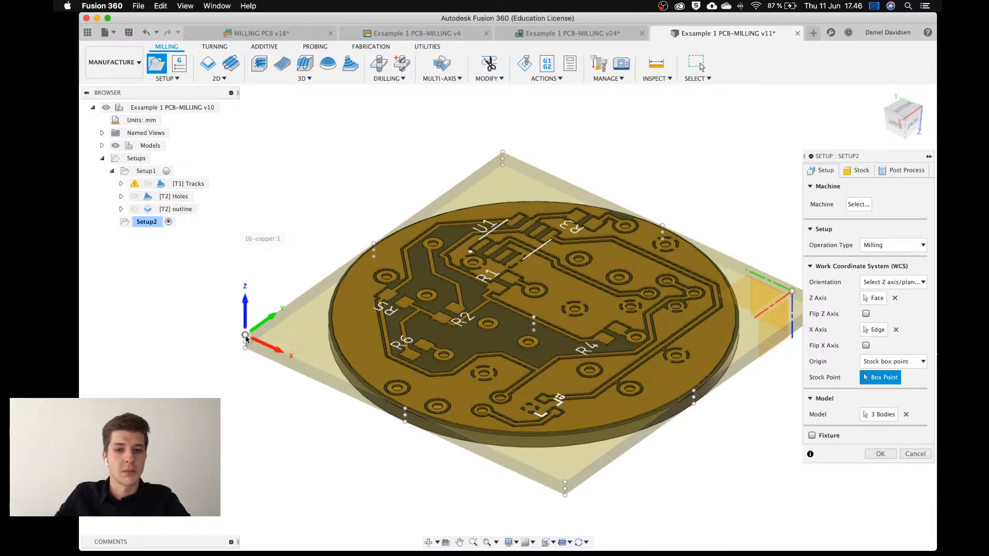
Set the stock to a relative size box with no additional stock and finish the setup.
click(860, 171)
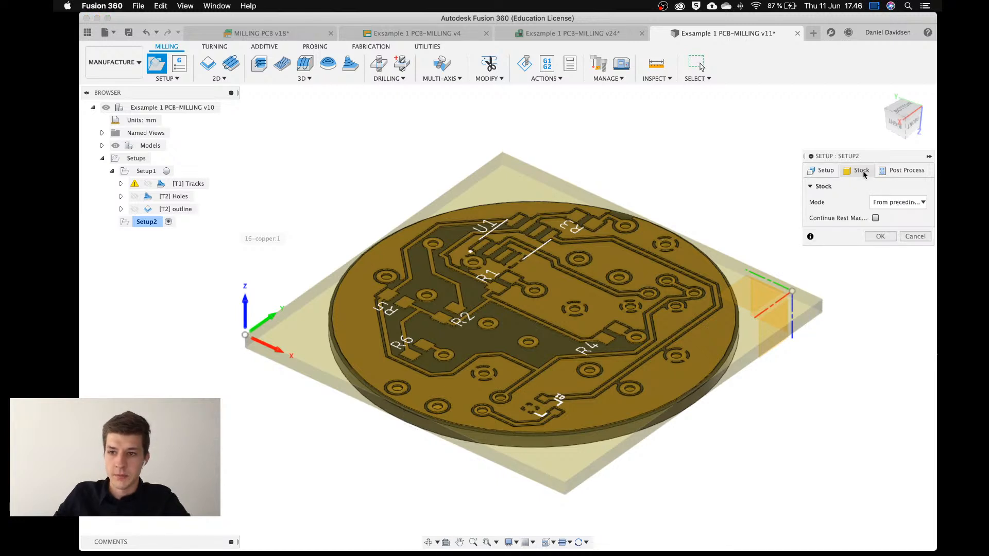
click(898, 202)
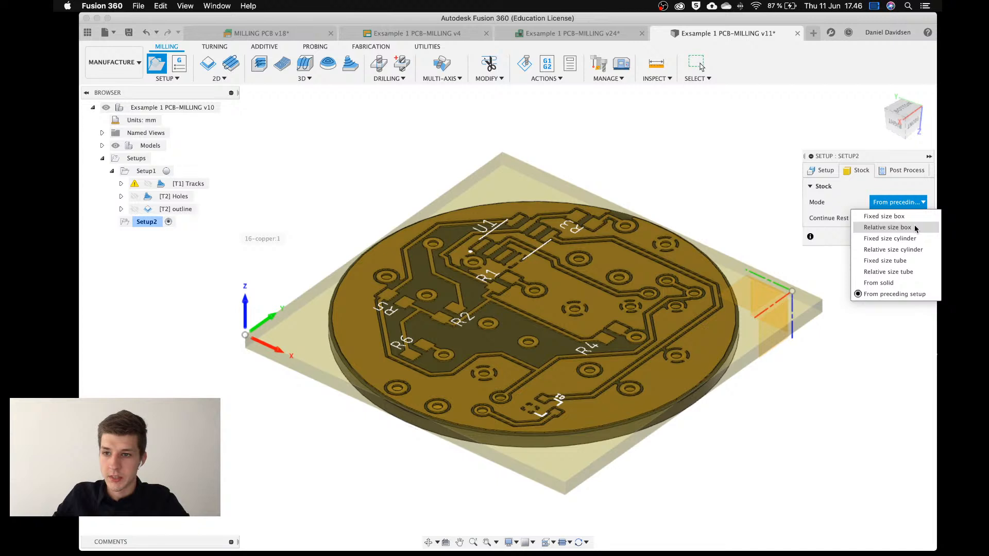
click(888, 227)
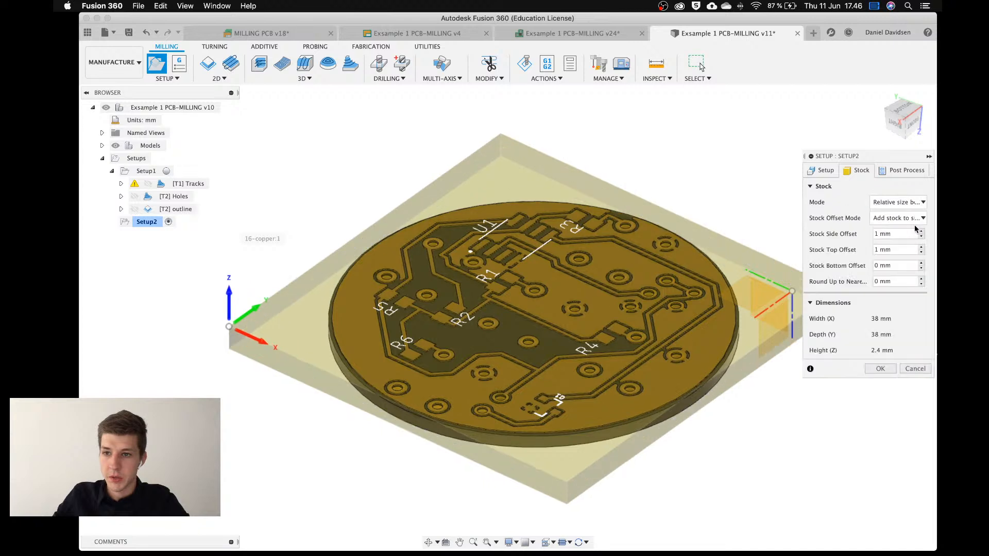
click(883, 219)
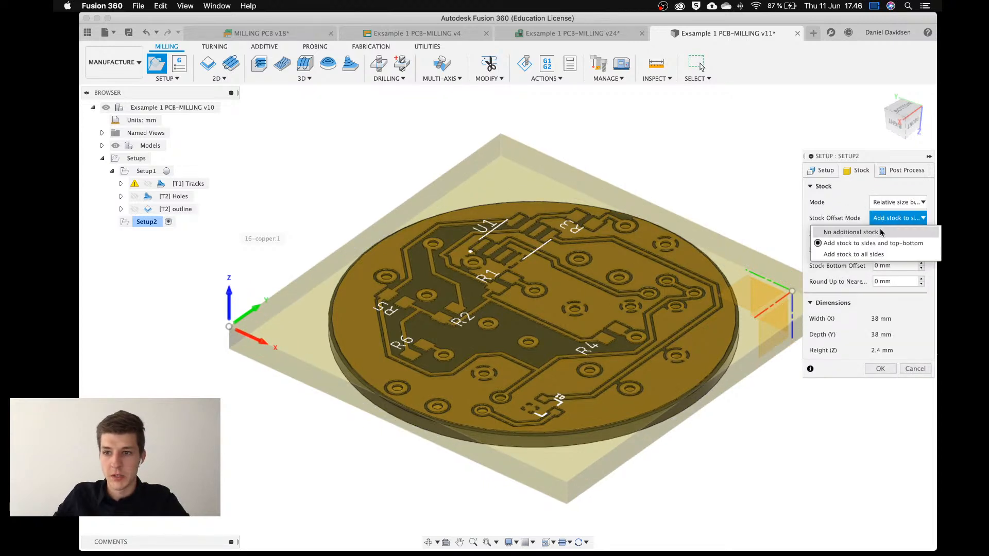
click(881, 233)
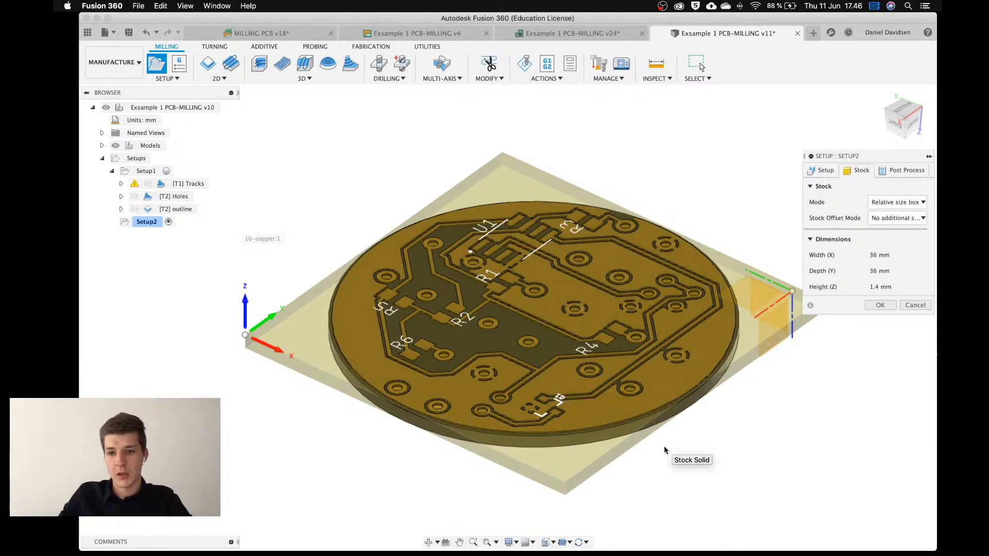
click(880, 306)
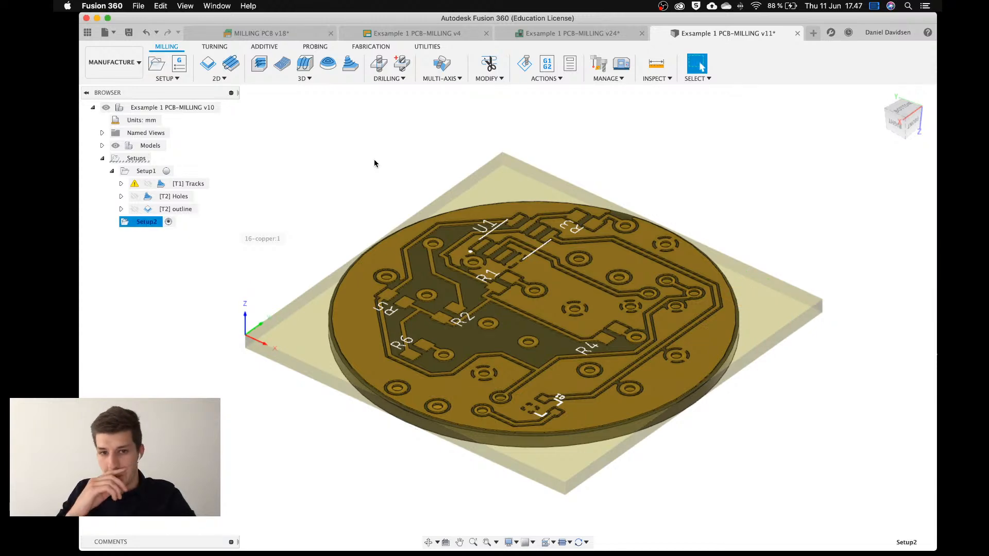
Start a 3D Contour operation in Setup2 and choose tool 1, the ø0.00153 mm tapered mill with the Trace cut cutting data.
shift+middle_drag(615, 170, 510, 150)
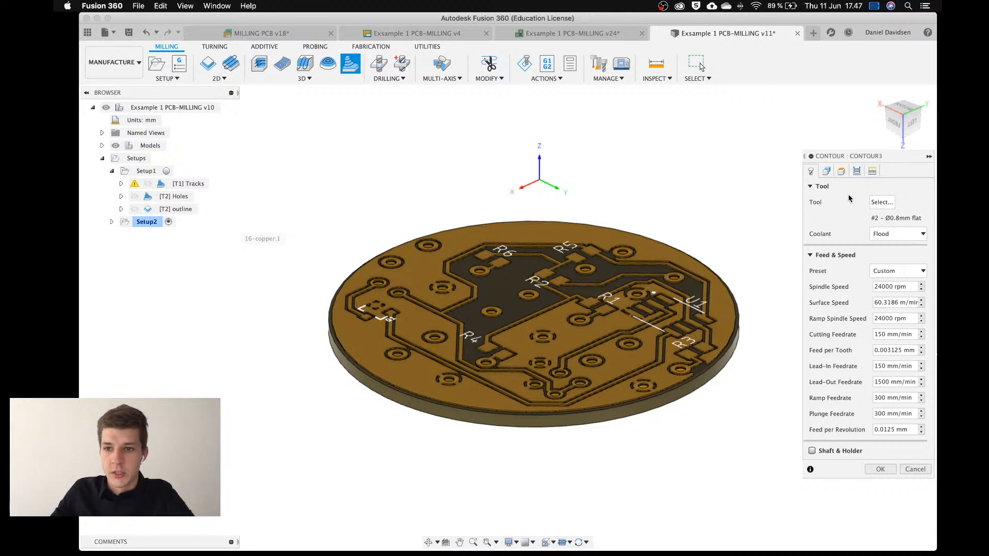
click(880, 203)
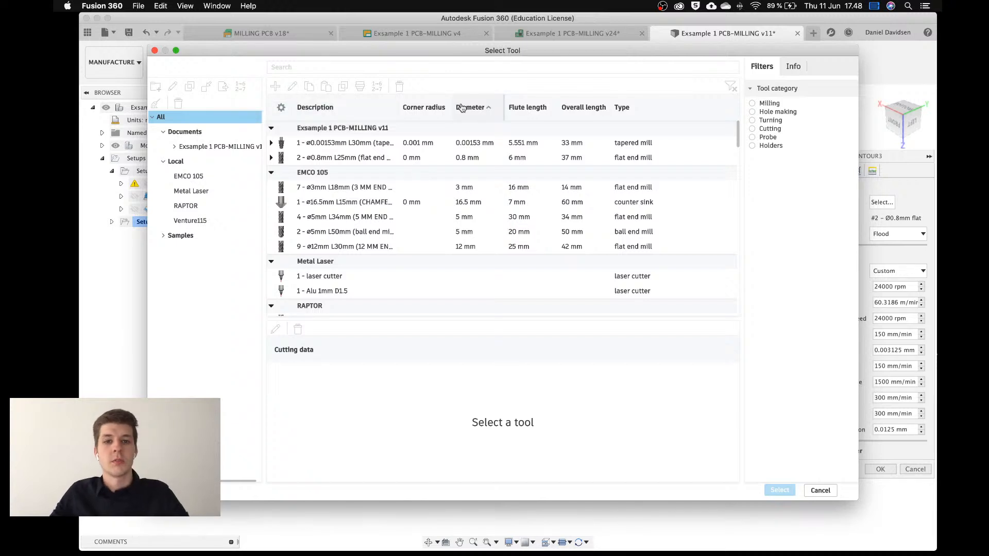
click(330, 146)
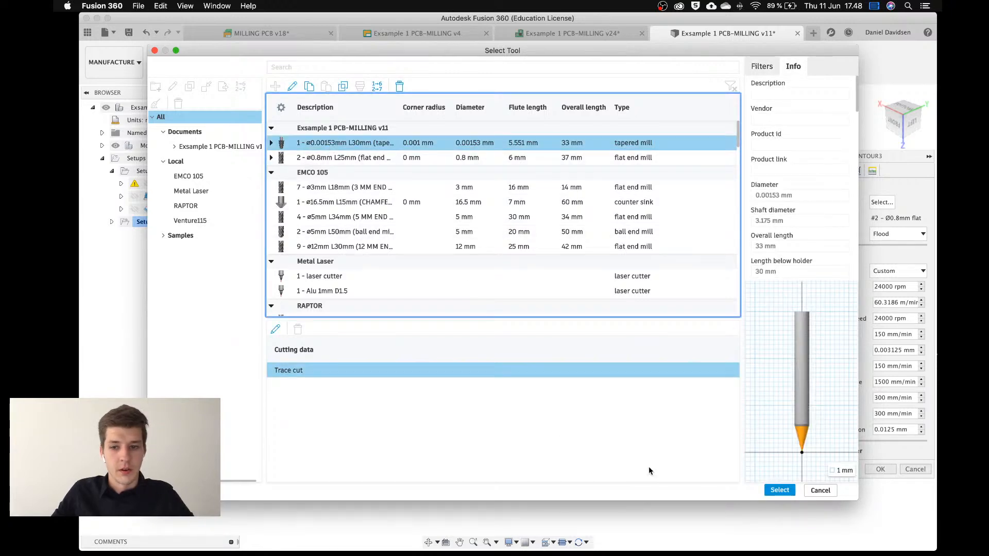
click(791, 493)
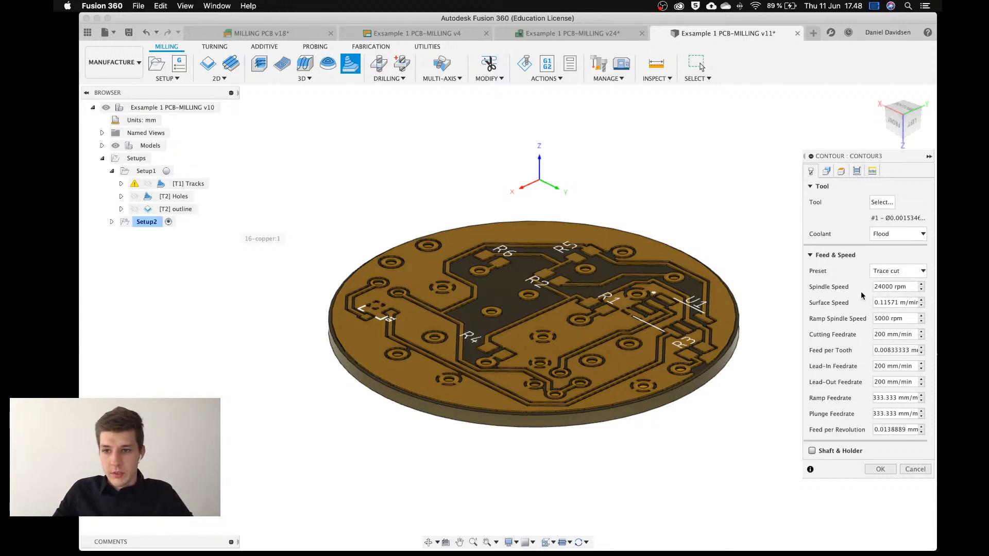
Set the contour operation's ramp spindle speed to 24000 rpm and select the cutting feedrate value.
click(883, 319)
drag(883, 319, 872, 321)
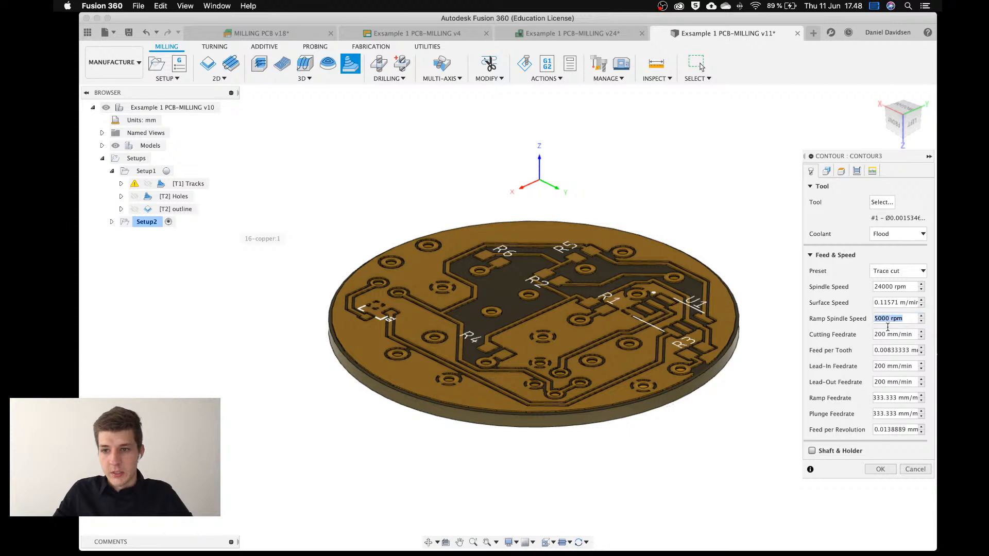
text(24000)
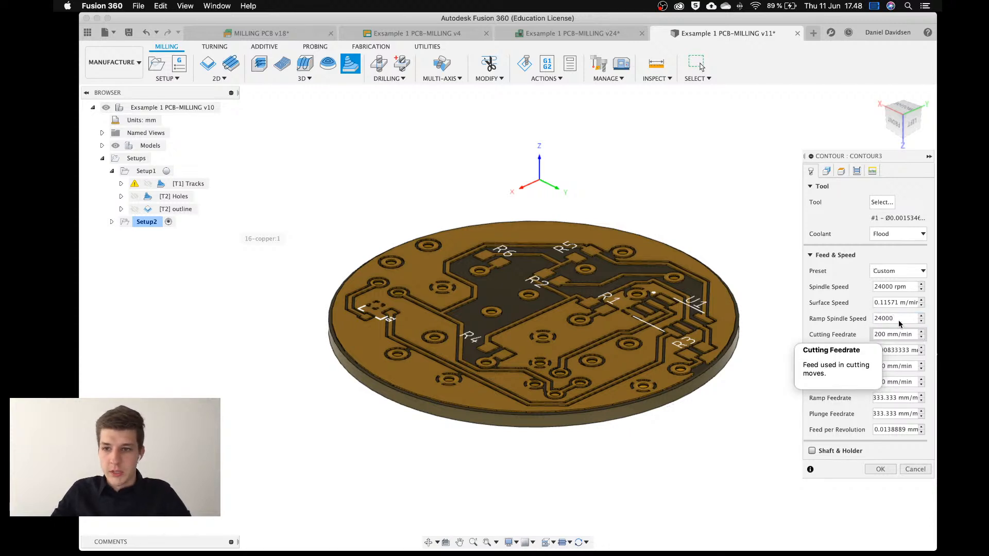
key(Return)
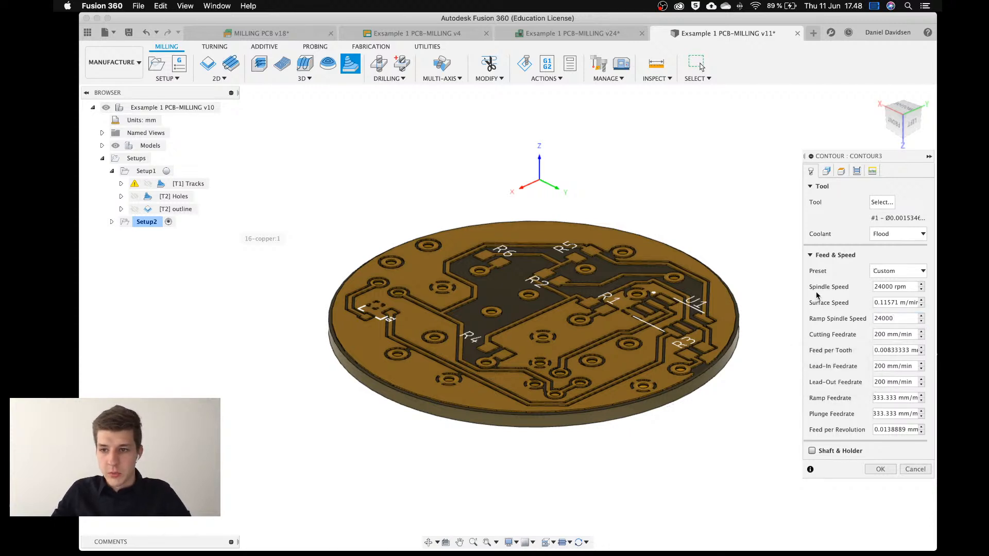
click(909, 335)
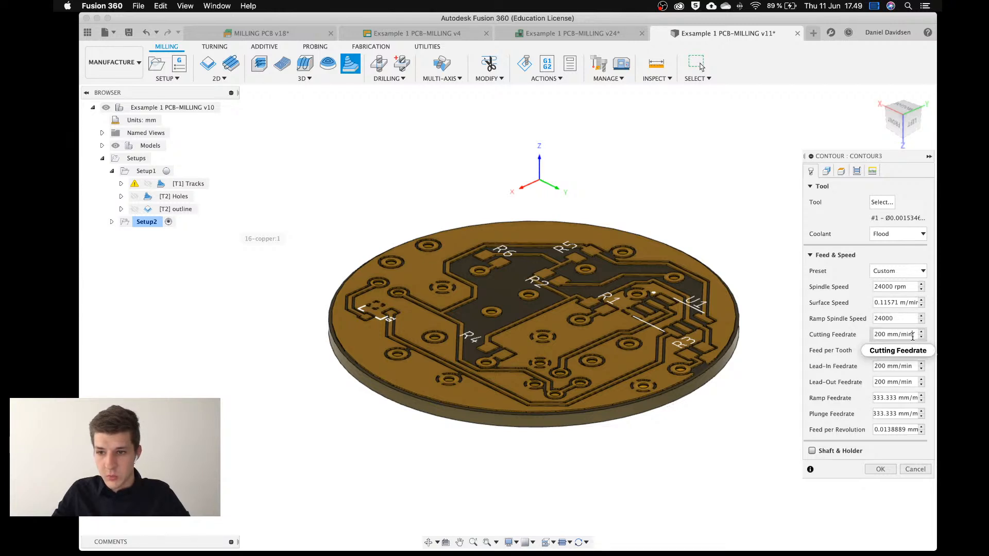
drag(912, 336, 865, 335)
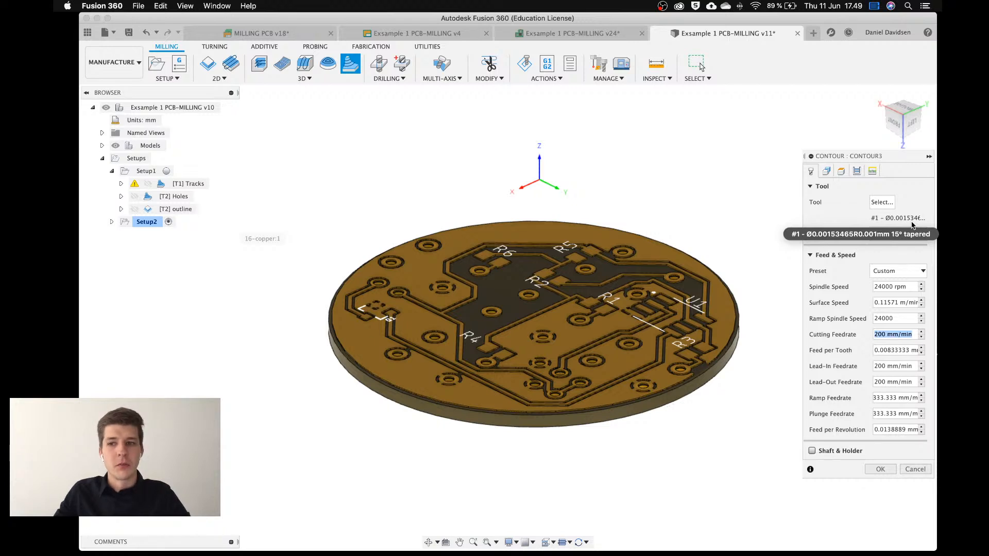
Define the machining boundary by selecting the board's outer edge, with an additional offset of -0.5 mm.
click(826, 172)
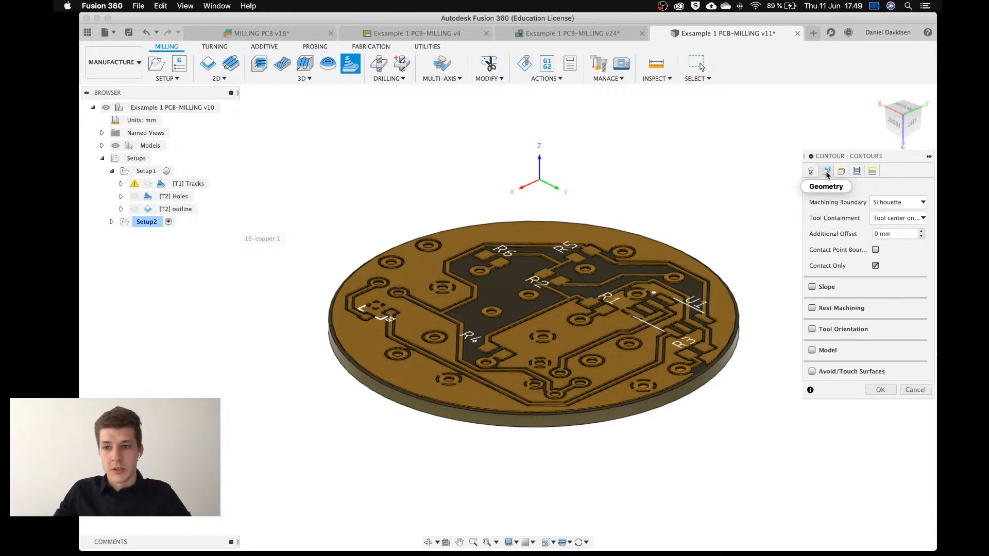
click(901, 202)
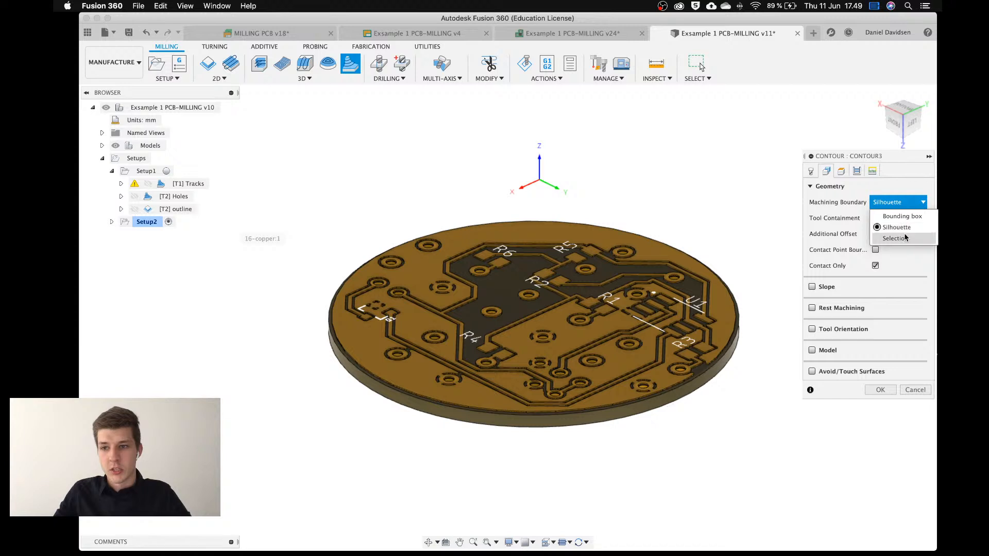
click(896, 238)
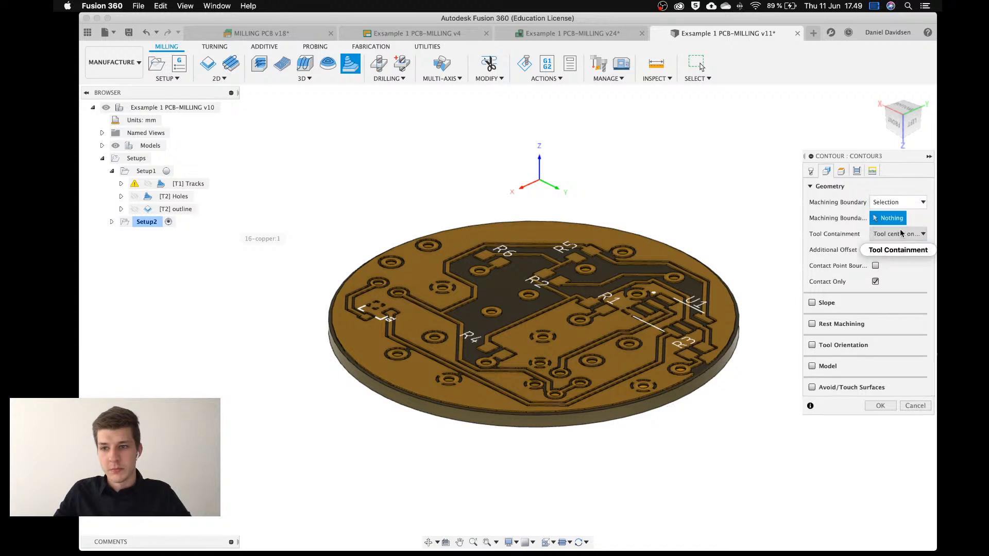
click(740, 321)
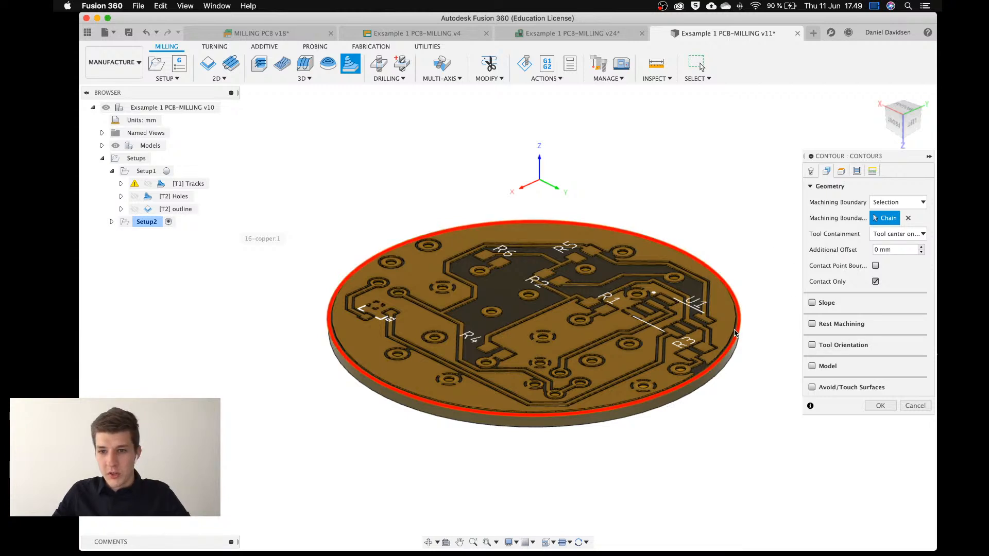
click(872, 249)
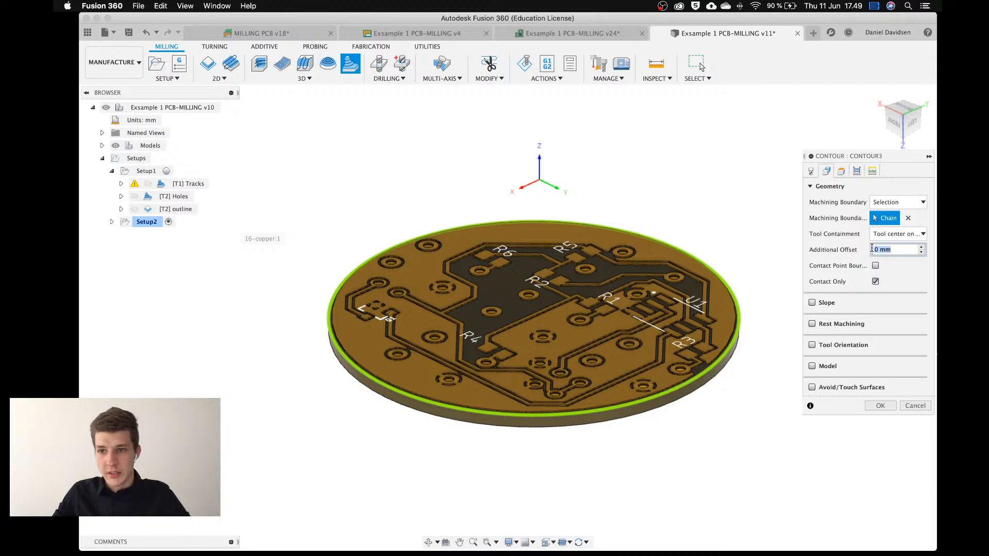
text(-.5)
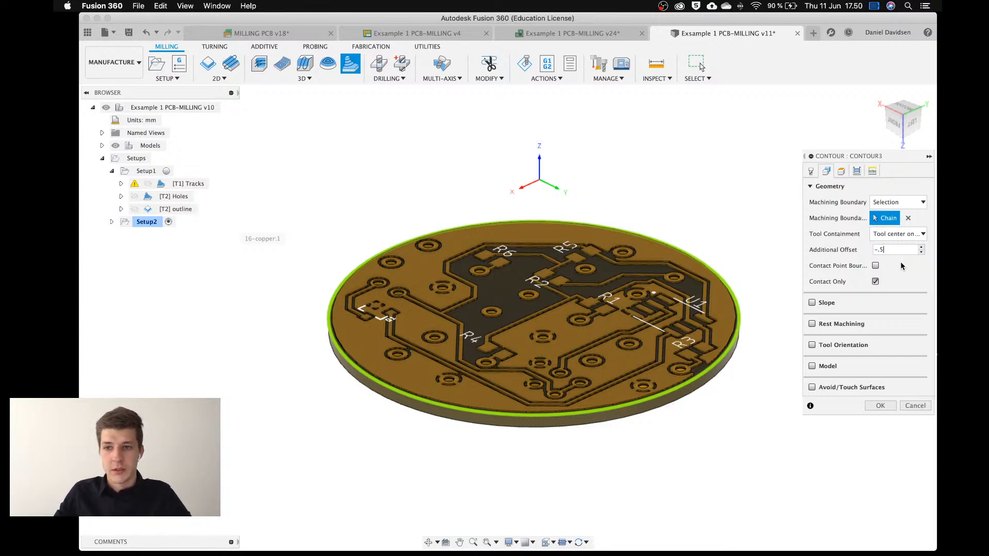
Set the ramp type to Plunge, disable lead-out and lead-in, and finish the contour operation with its 0.01 mm tolerance.
click(844, 174)
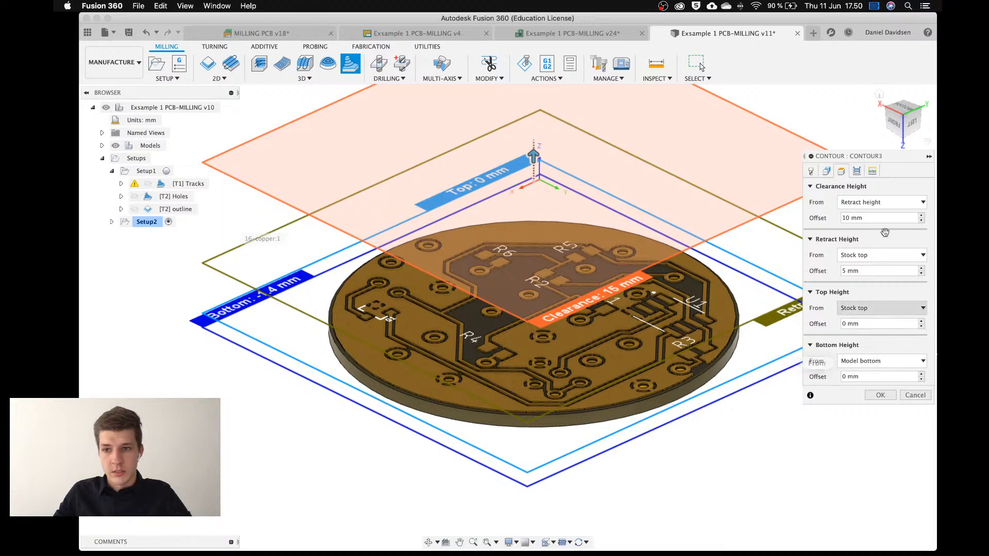
click(856, 172)
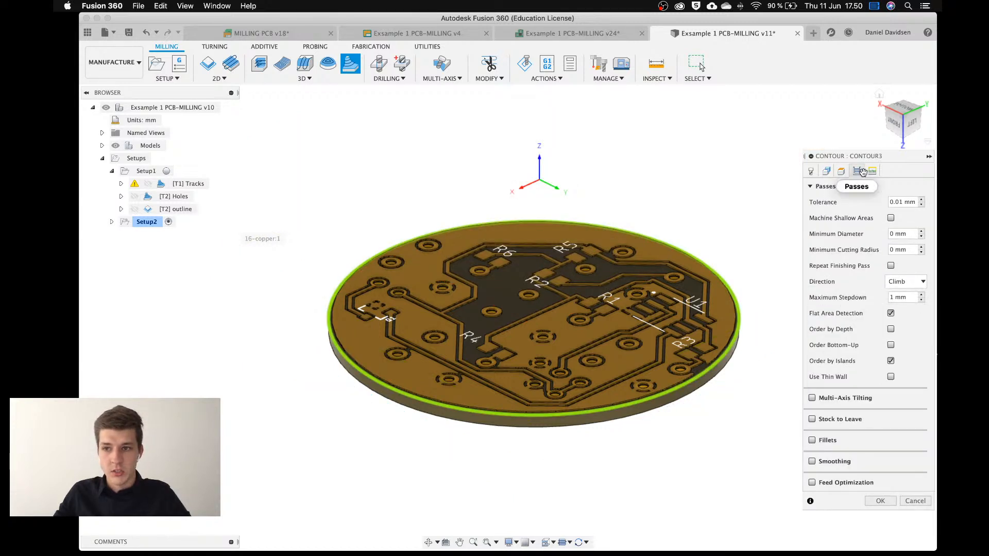
click(871, 170)
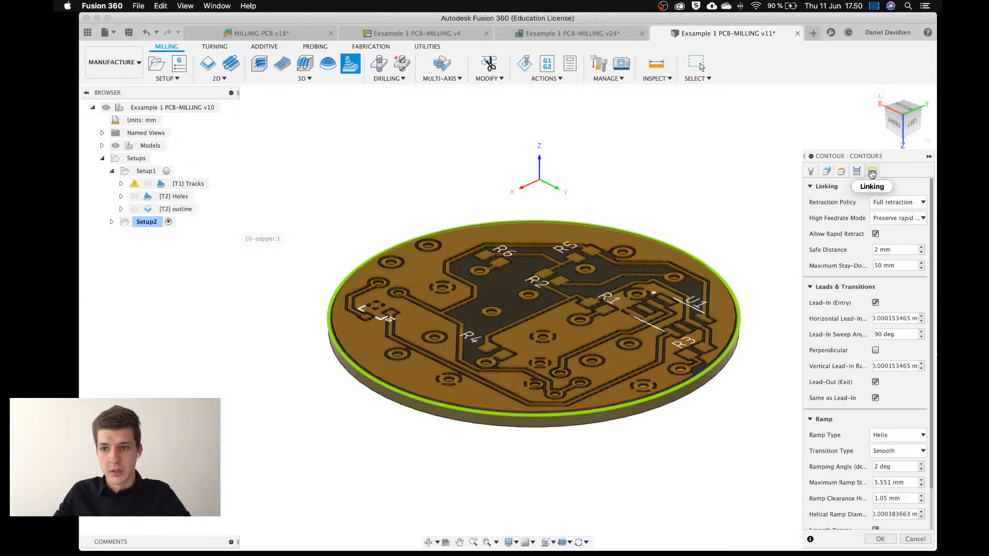
scroll(853, 395, down, 2)
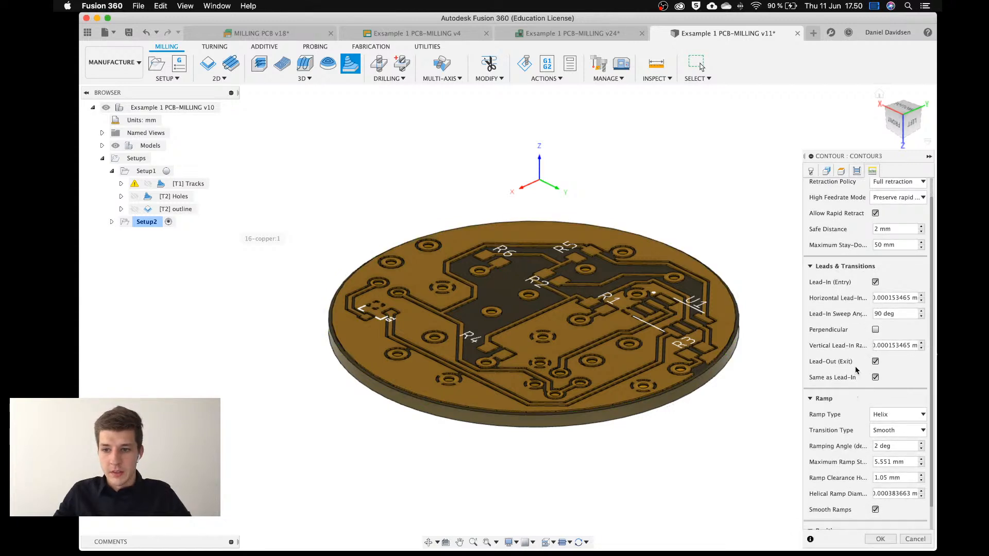
scroll(857, 368, down, 1)
click(899, 388)
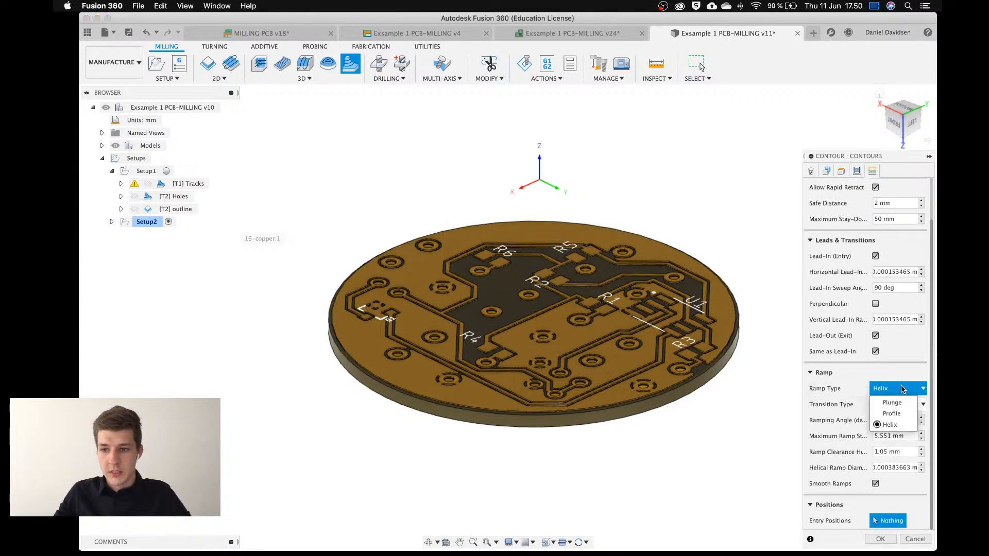
click(894, 403)
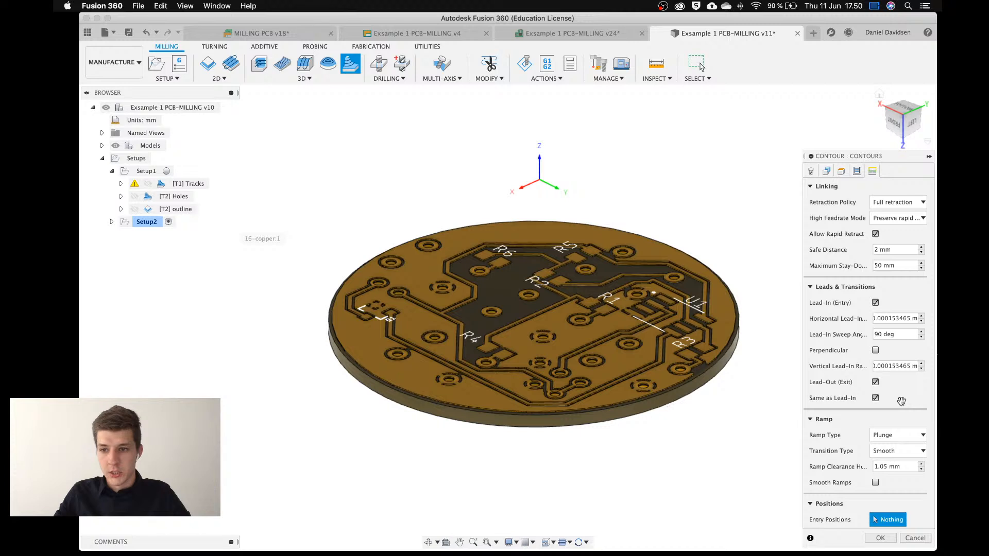
click(875, 381)
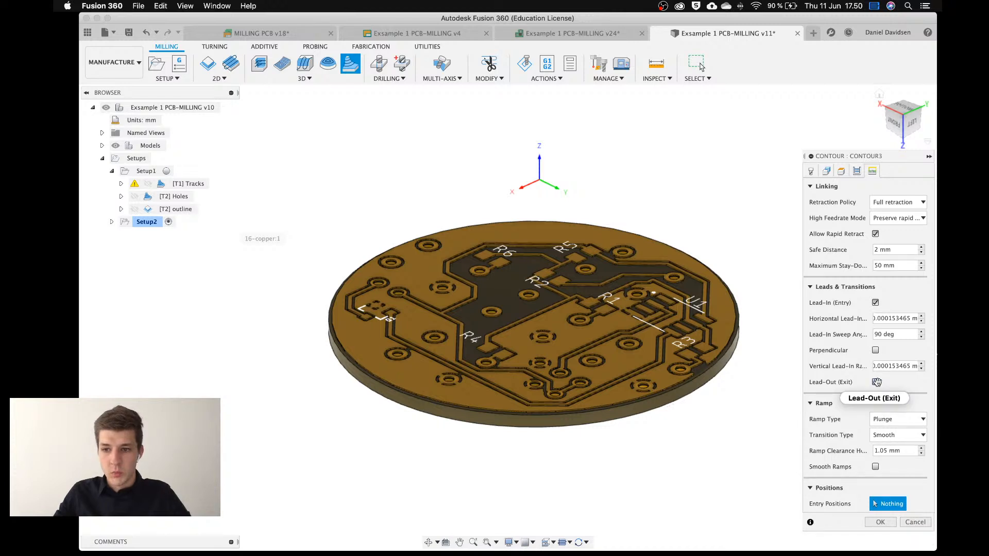
click(875, 302)
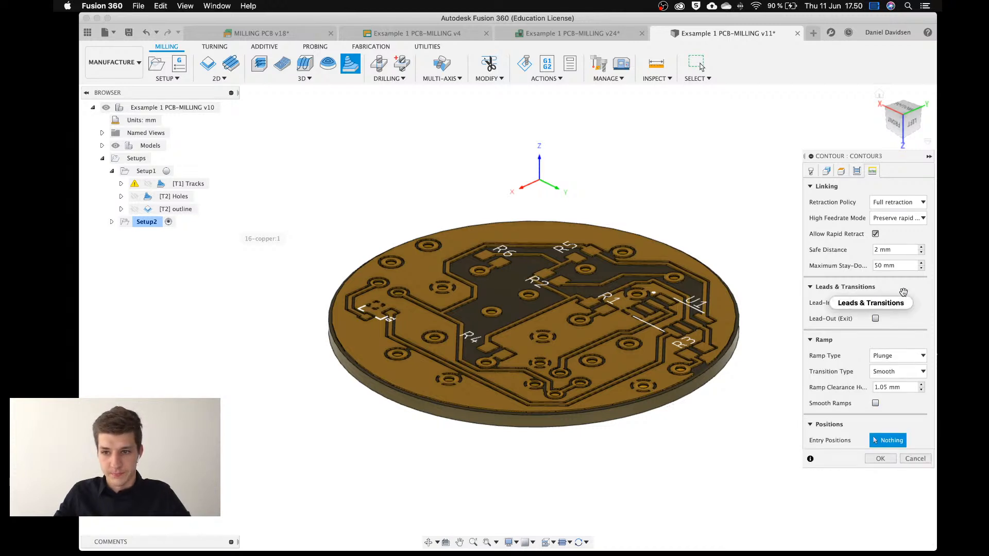
click(882, 459)
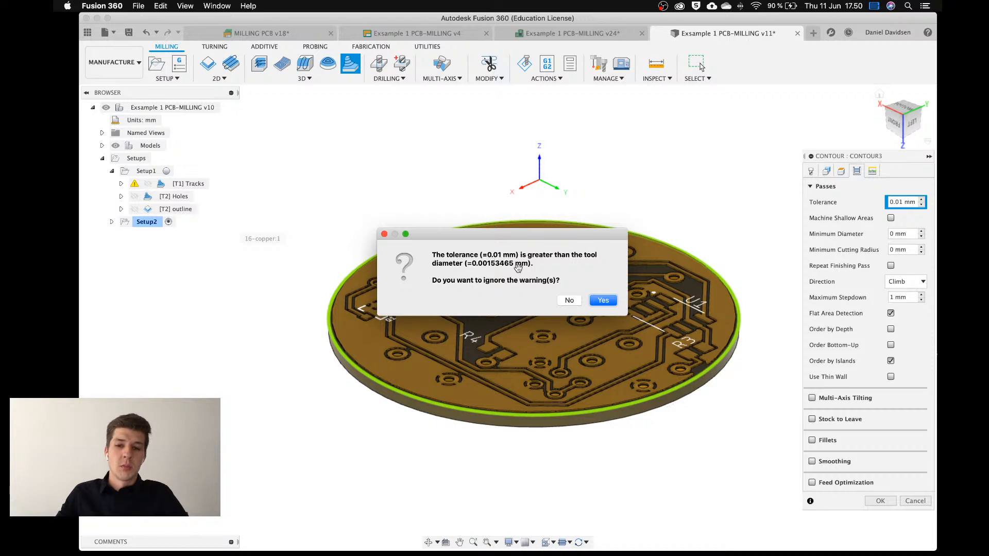
click(600, 303)
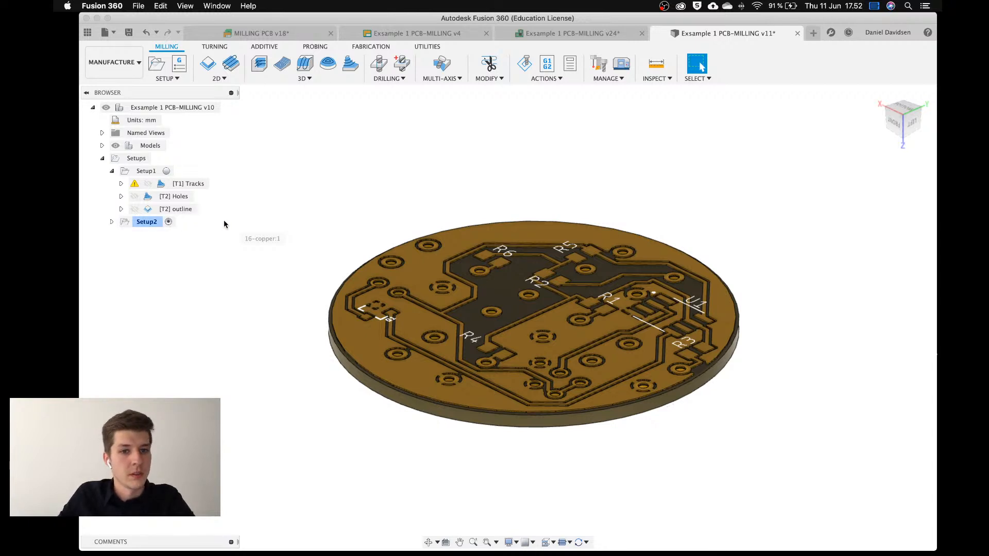
Examine Setup2's contour toolpath up close, checking how it runs around the pads, traces and drill holes.
click(112, 223)
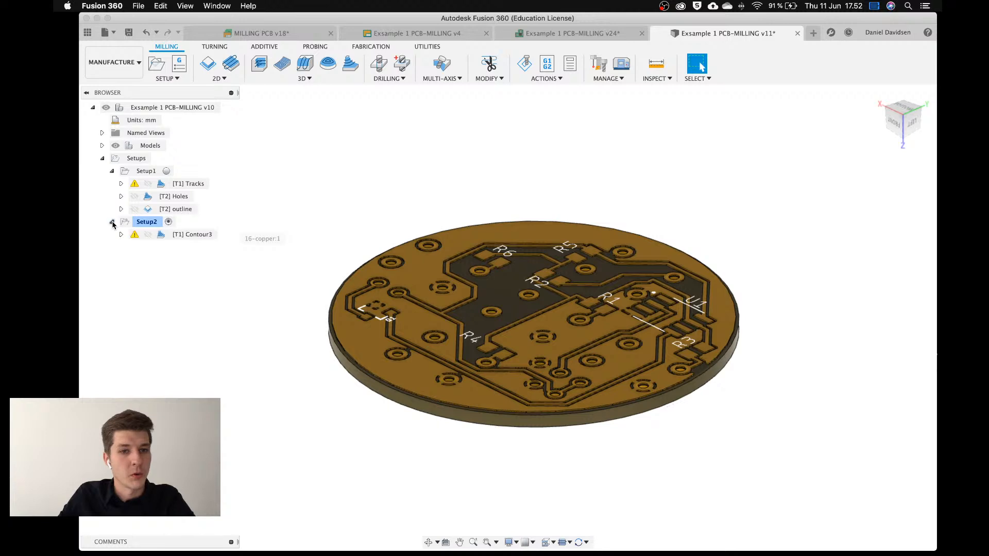
click(194, 235)
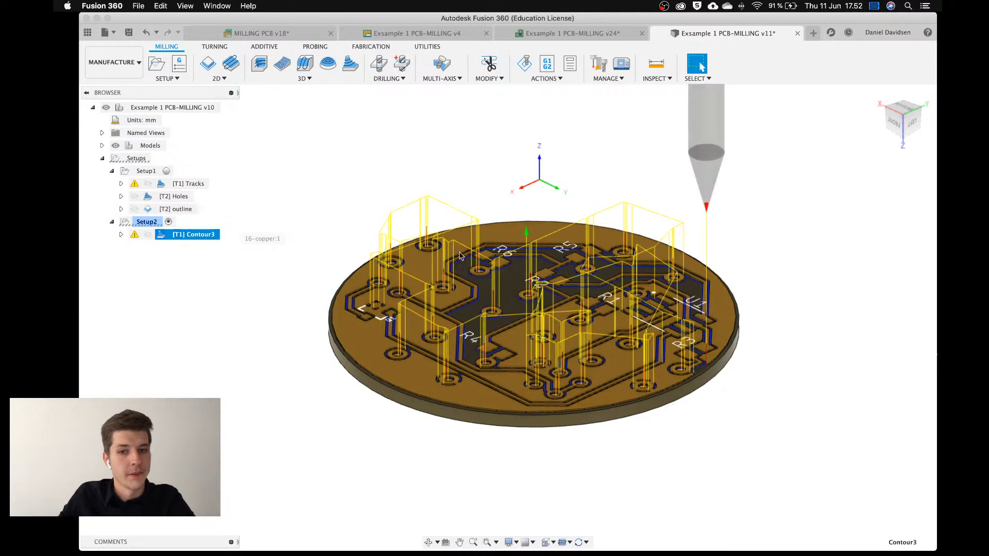
scroll(483, 361, down, 2)
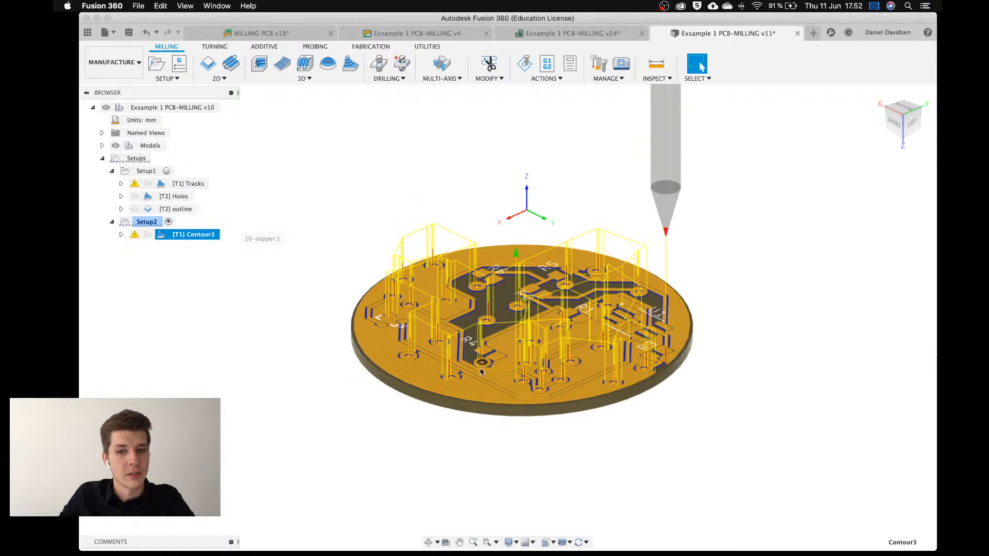
scroll(450, 378, up, 5)
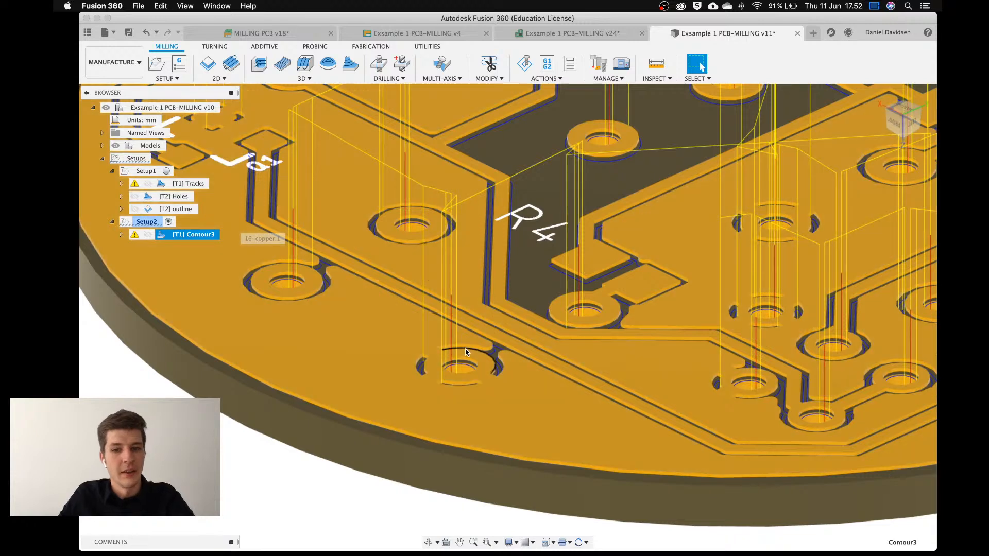
scroll(465, 348, up, 3)
shift+middle_drag(465, 348, 452, 395)
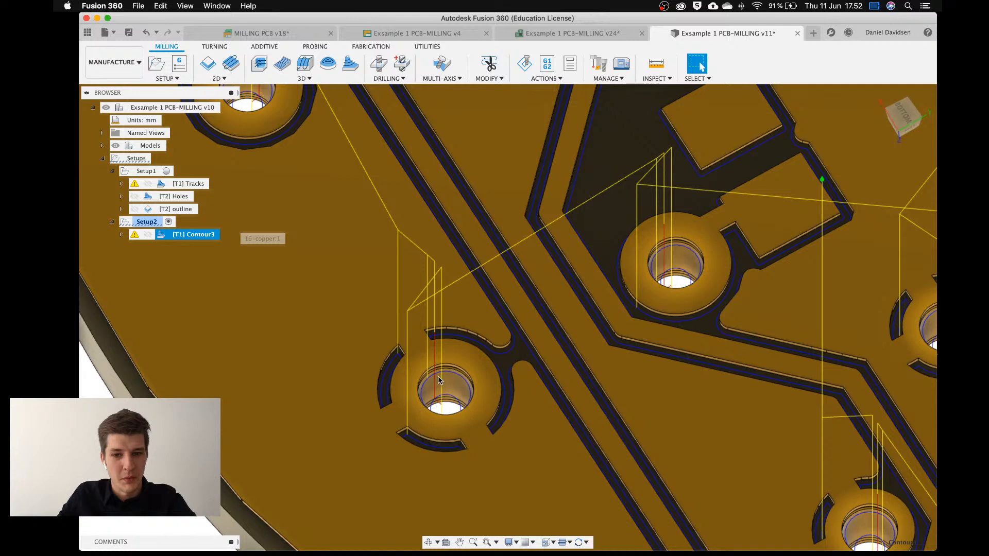
scroll(457, 374, up, 5)
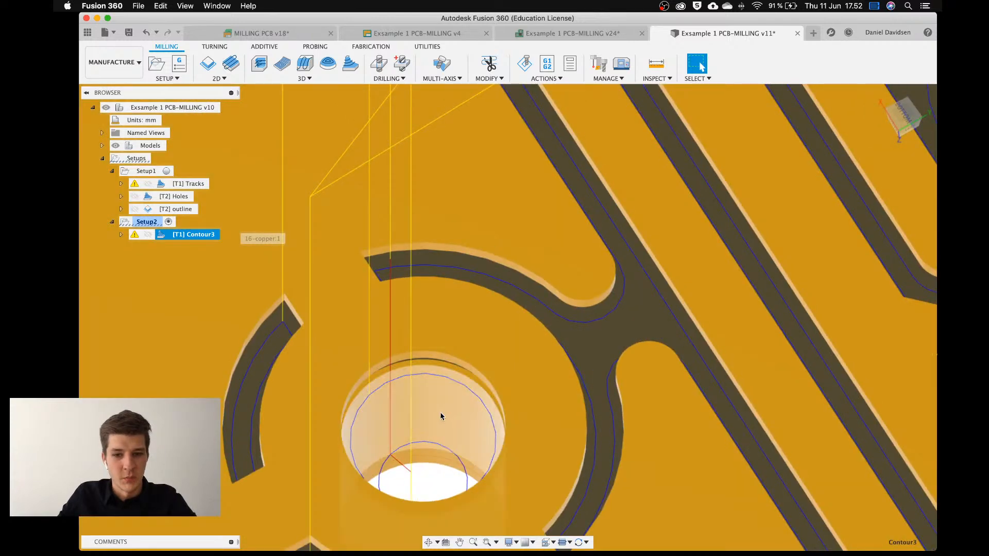
middle_drag(442, 415, 499, 317)
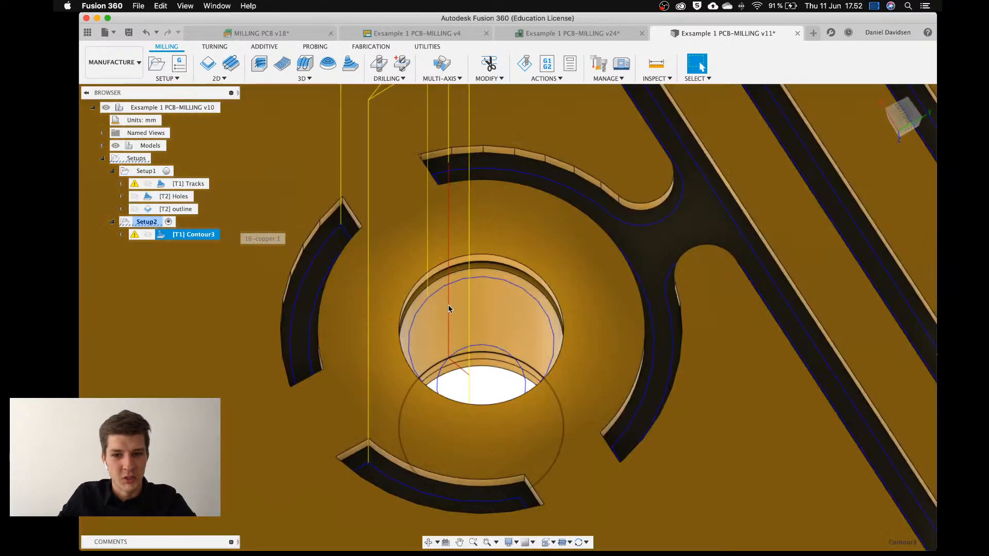
scroll(498, 320, down, 1)
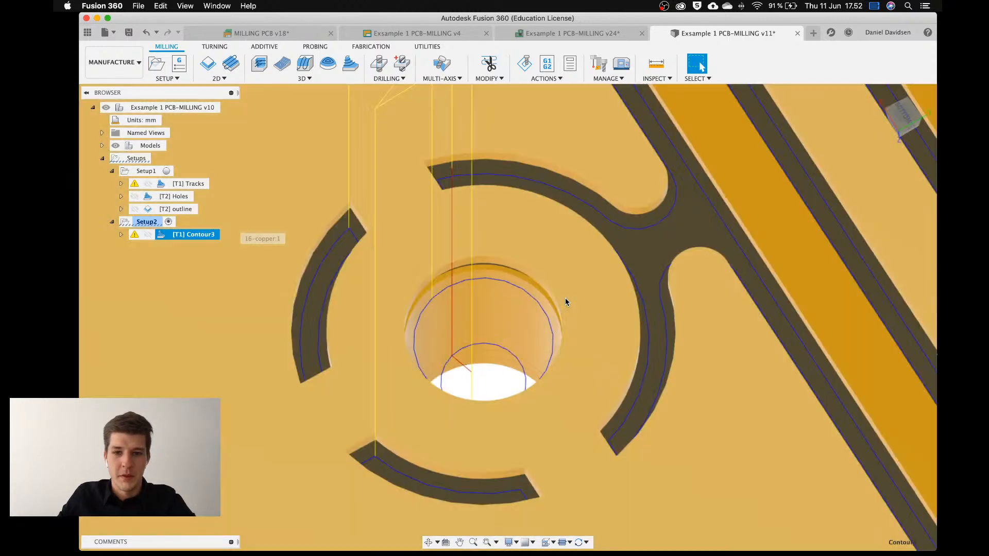
scroll(564, 298, down, 5)
scroll(566, 298, down, 7)
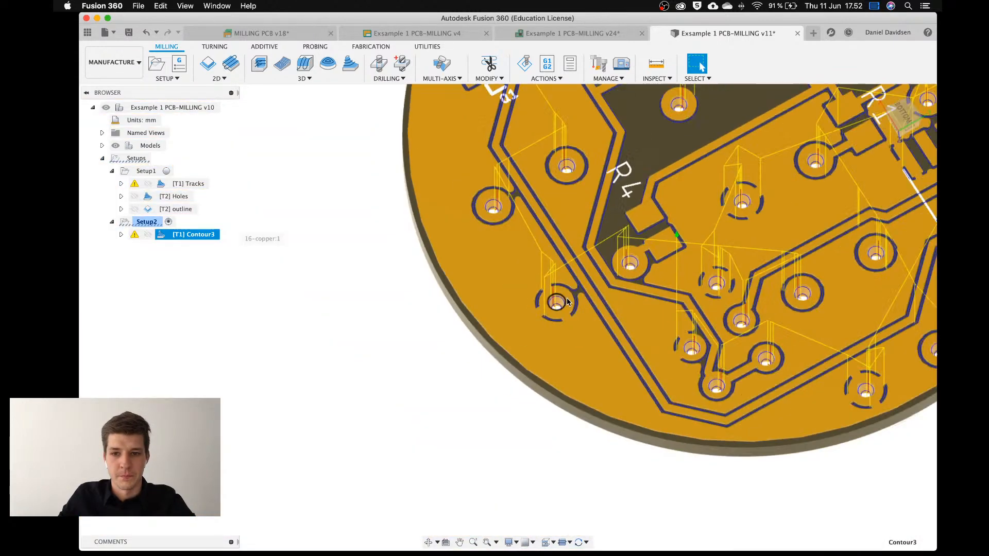
shift+middle_drag(565, 301, 597, 251)
click(700, 66)
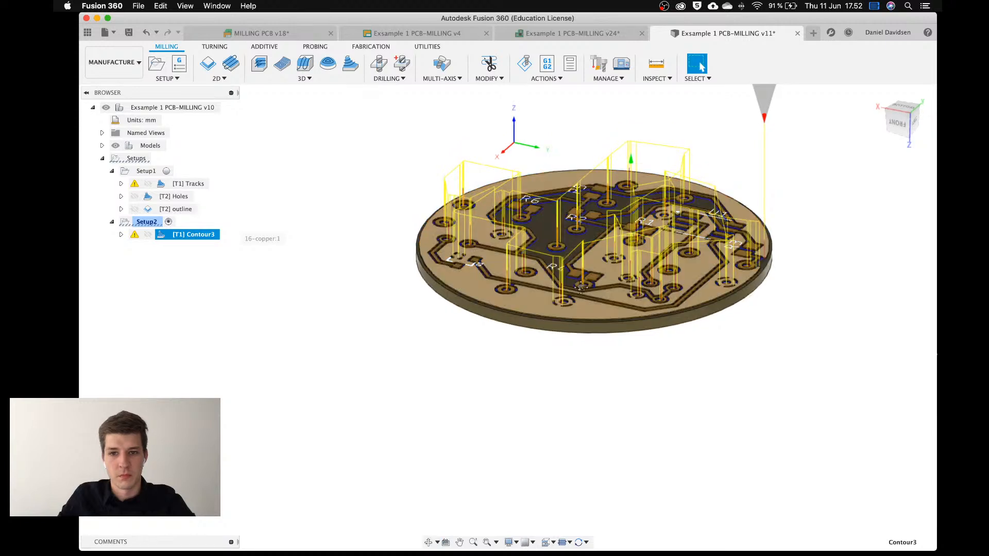
Edit Contour3 so its bottom height comes from the recessed board face between the copper traces, and regenerate it despite the tolerance warning.
right_click(172, 238)
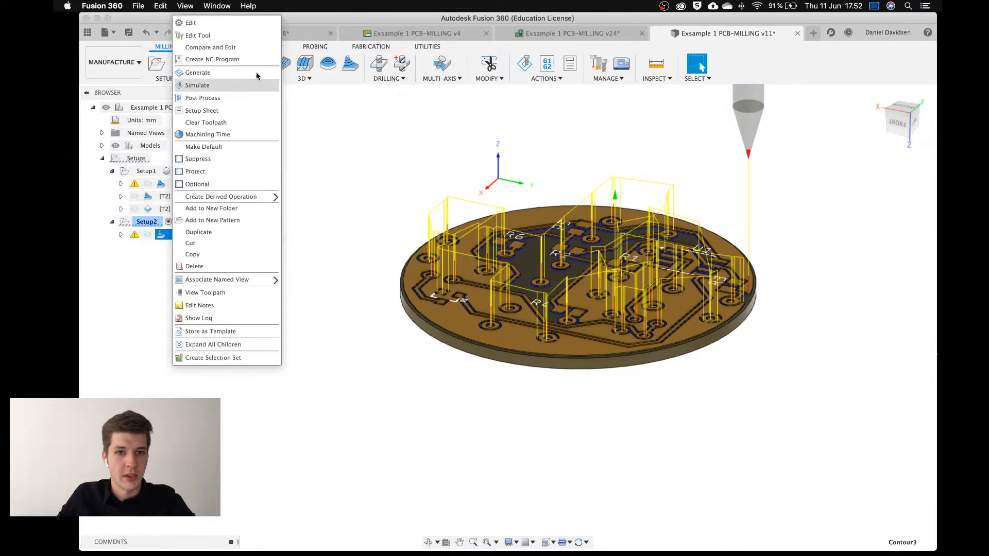
key(Escape)
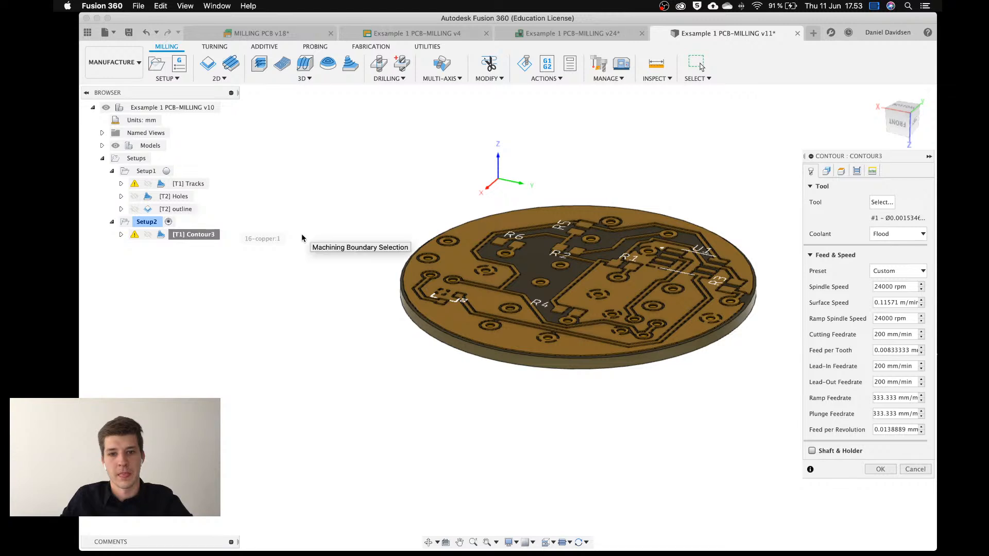
click(842, 172)
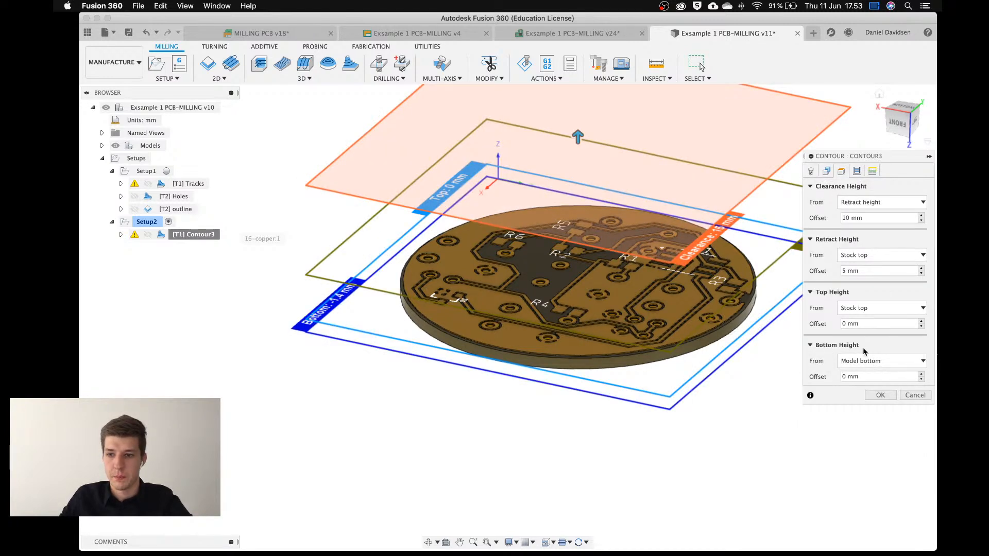
click(879, 359)
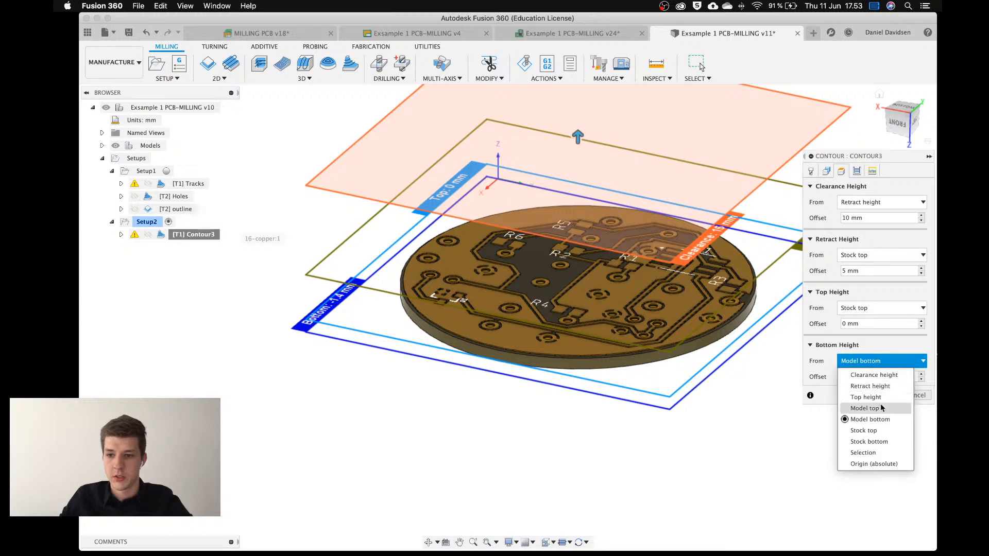
click(878, 452)
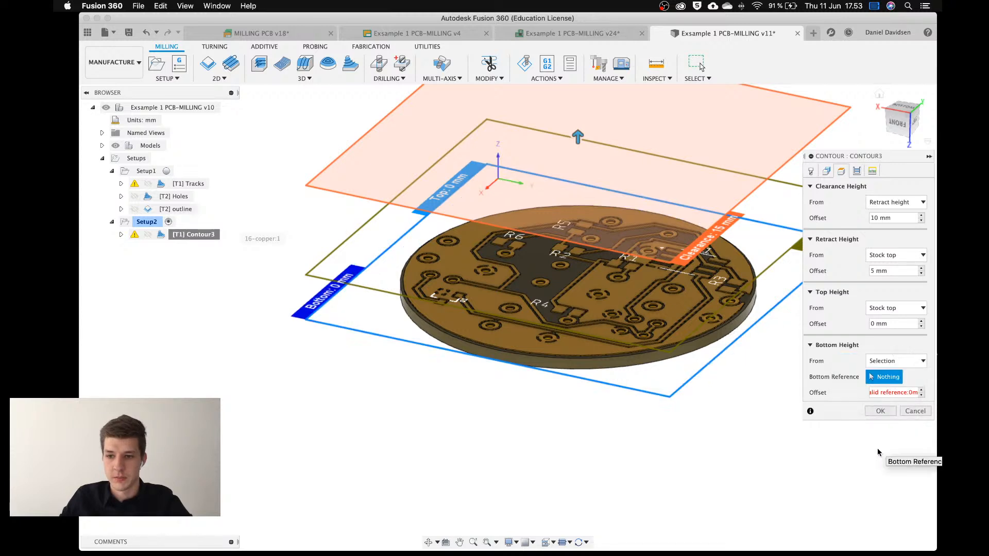
click(535, 272)
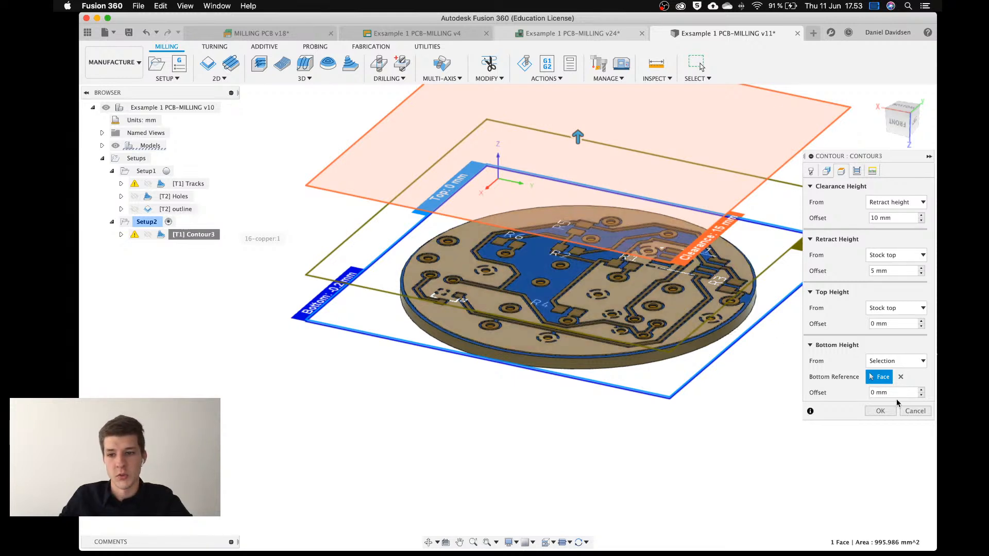
mouse_move(882, 397)
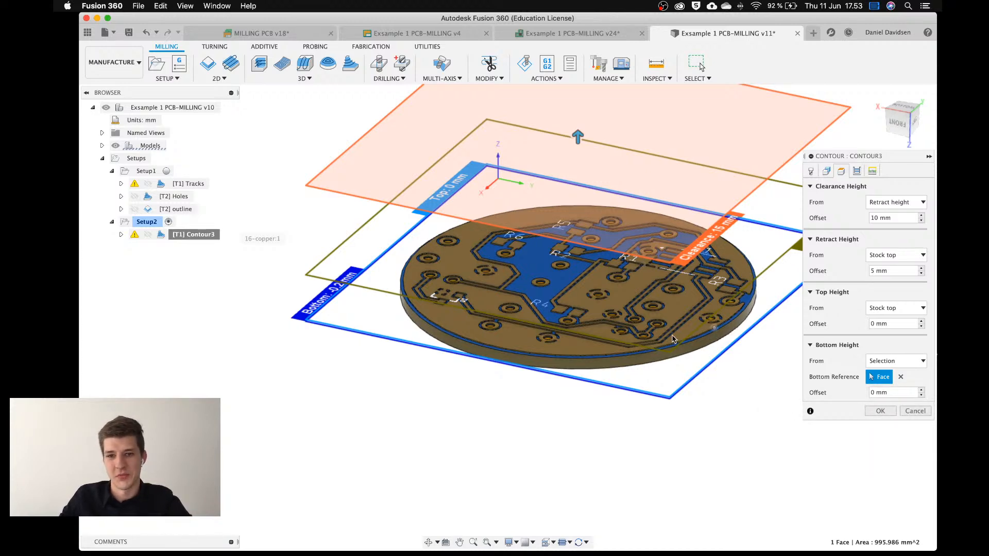
middle_drag(672, 335, 605, 345)
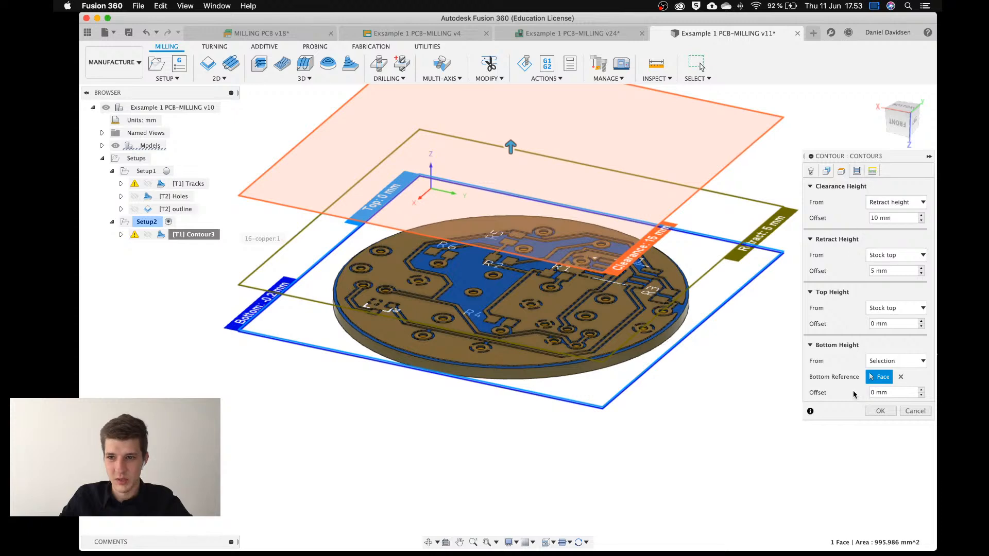
click(880, 411)
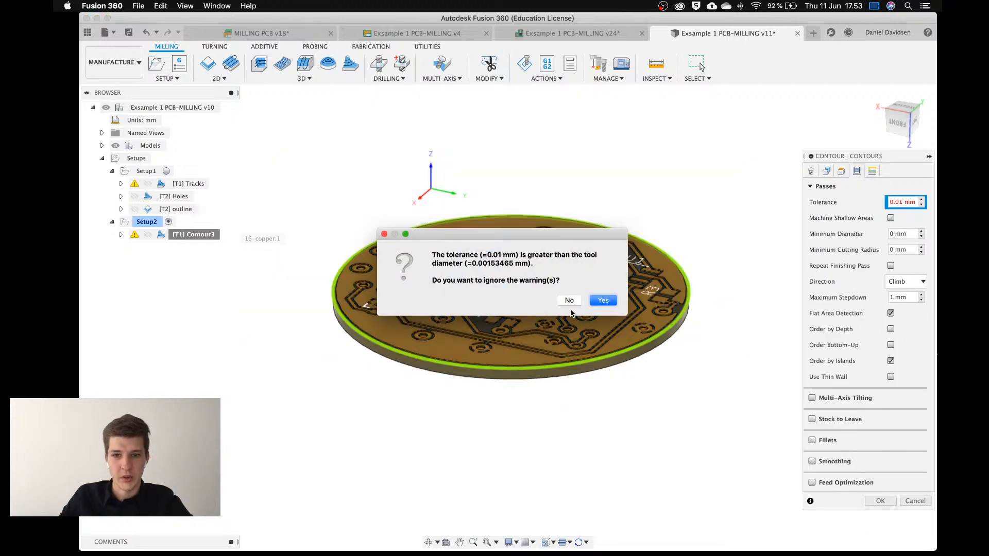
click(603, 300)
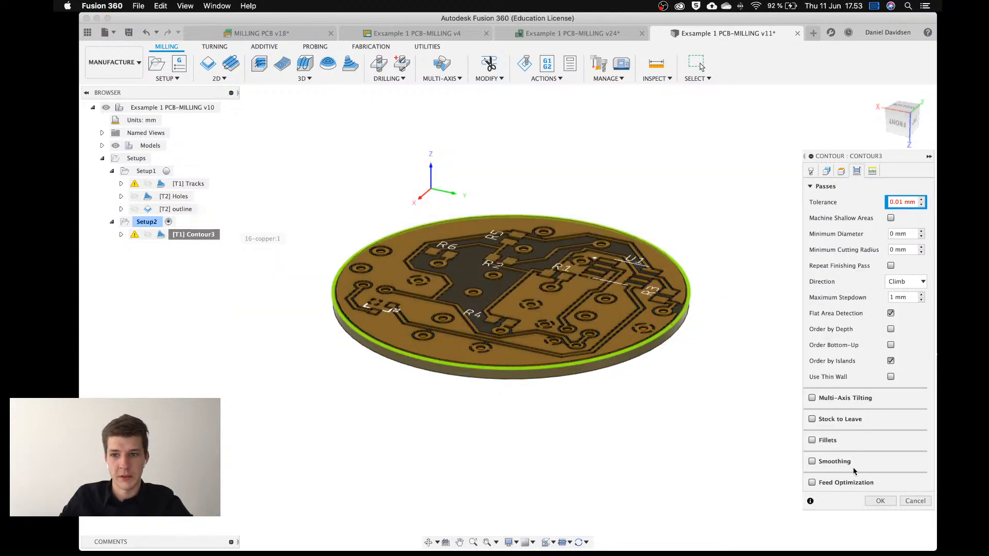
click(877, 500)
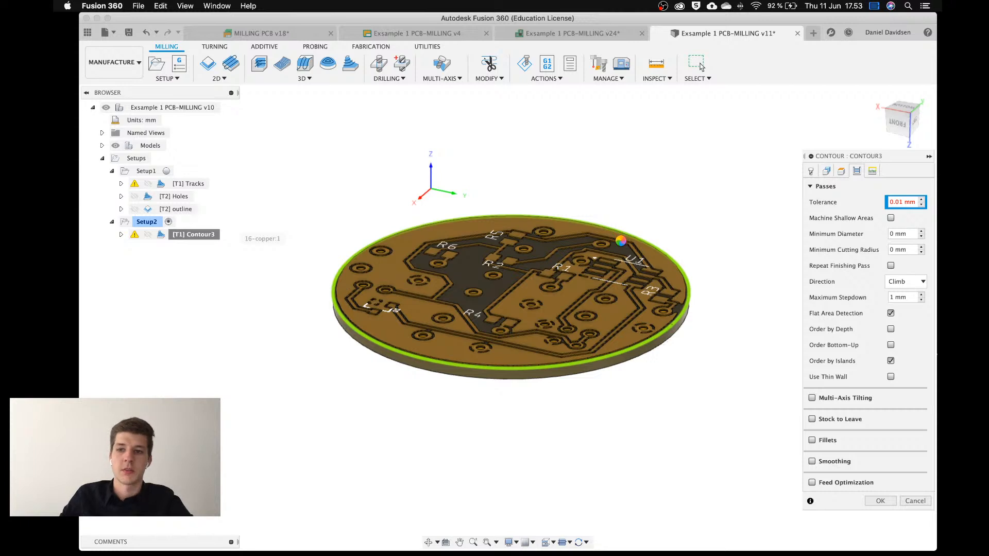
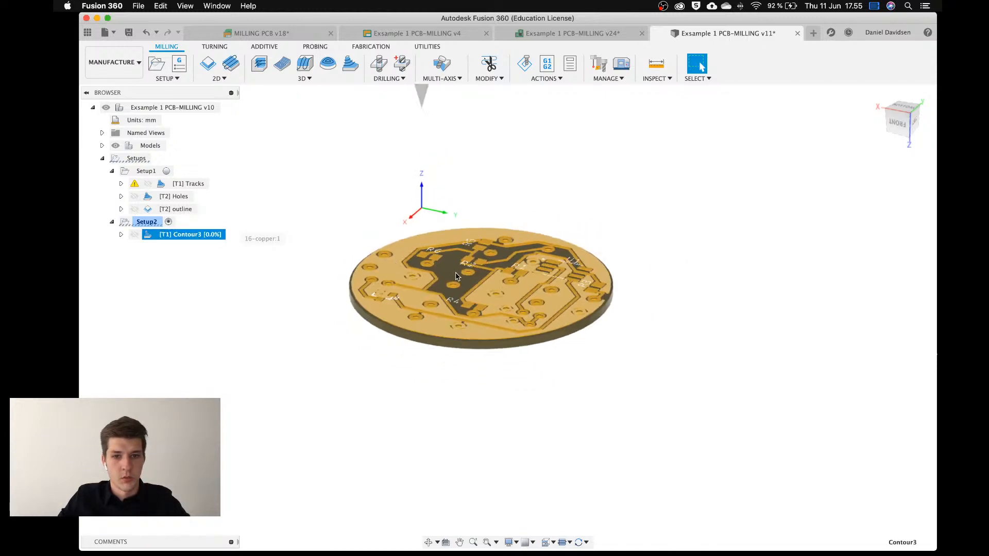
Examine the regenerated Contour3 toolpath around the pads, holes and traces, up close and across the whole board.
scroll(454, 269, up, 5)
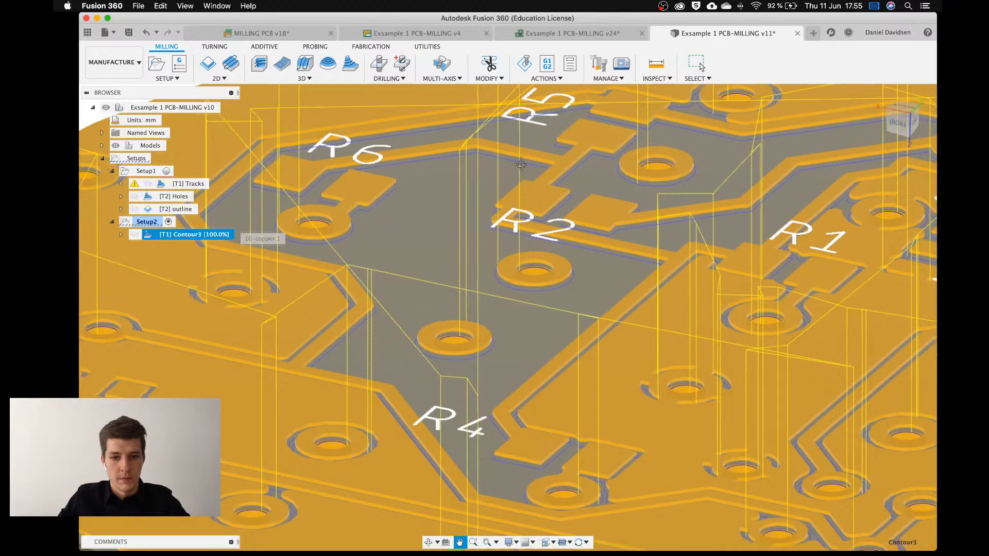
scroll(477, 261, down, 2)
shift+middle_drag(443, 288, 448, 341)
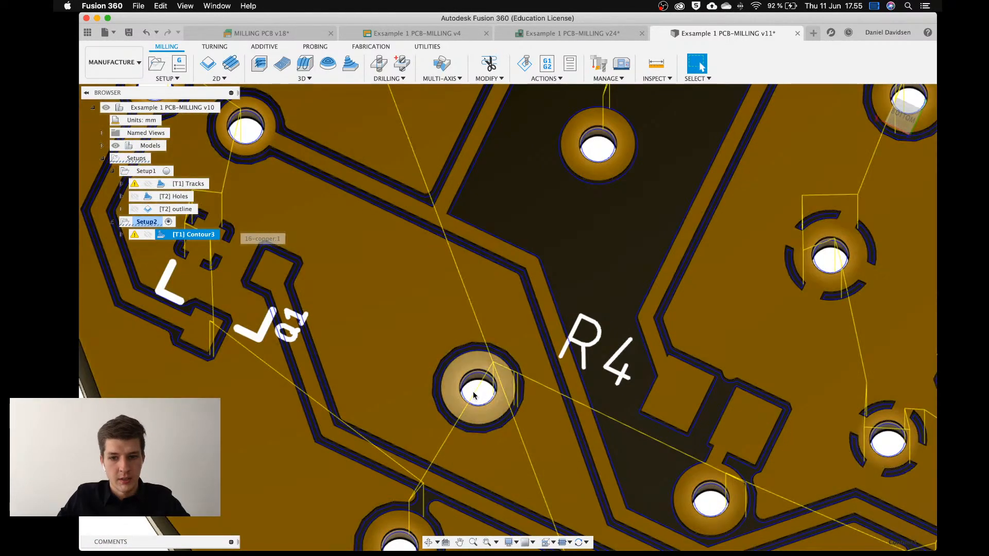
scroll(473, 407, down, 5)
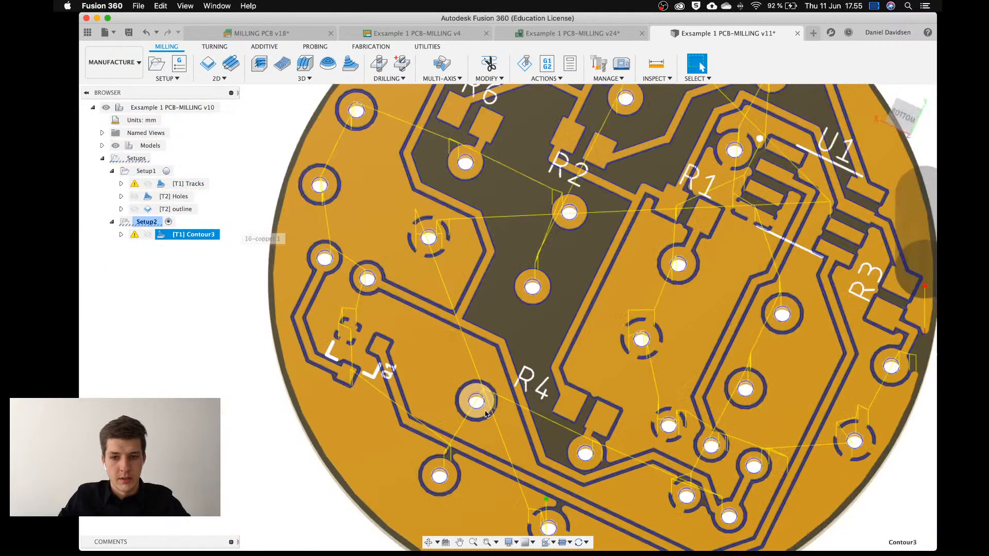
middle_drag(485, 414, 381, 184)
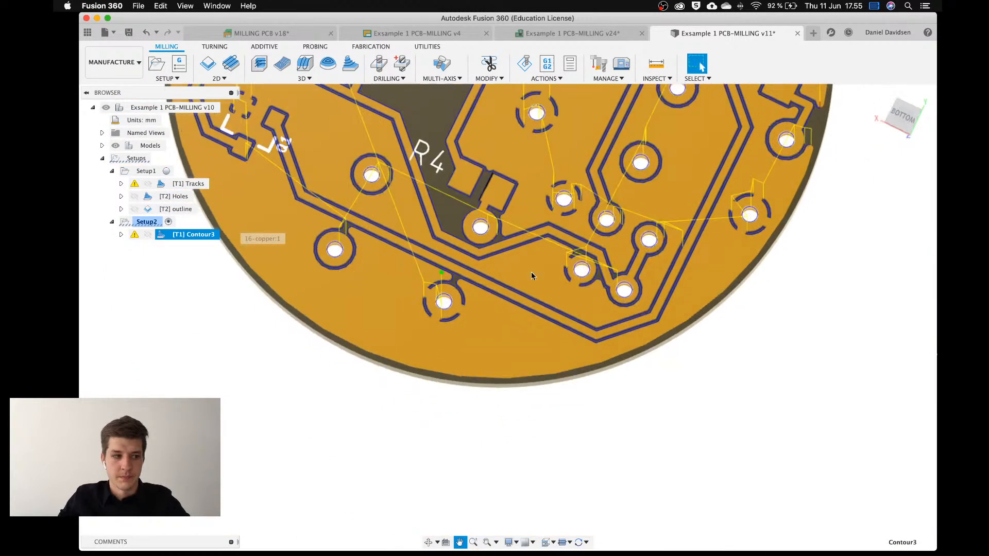
shift+middle_drag(524, 235, 542, 367)
scroll(531, 221, down, 4)
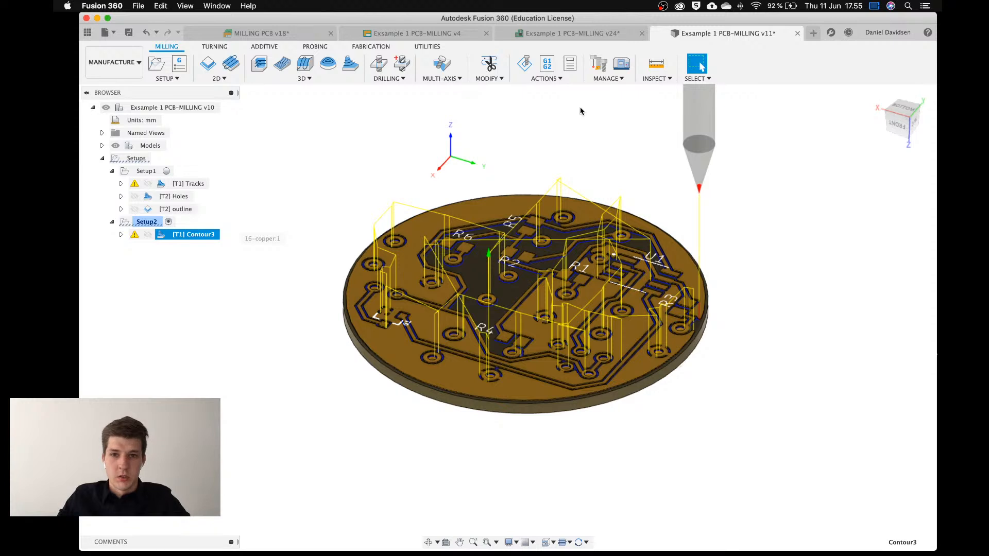
Create a new tapered mill in the Exsample 1 PCB-MILLING document's tool library and show its cutter settings.
click(597, 67)
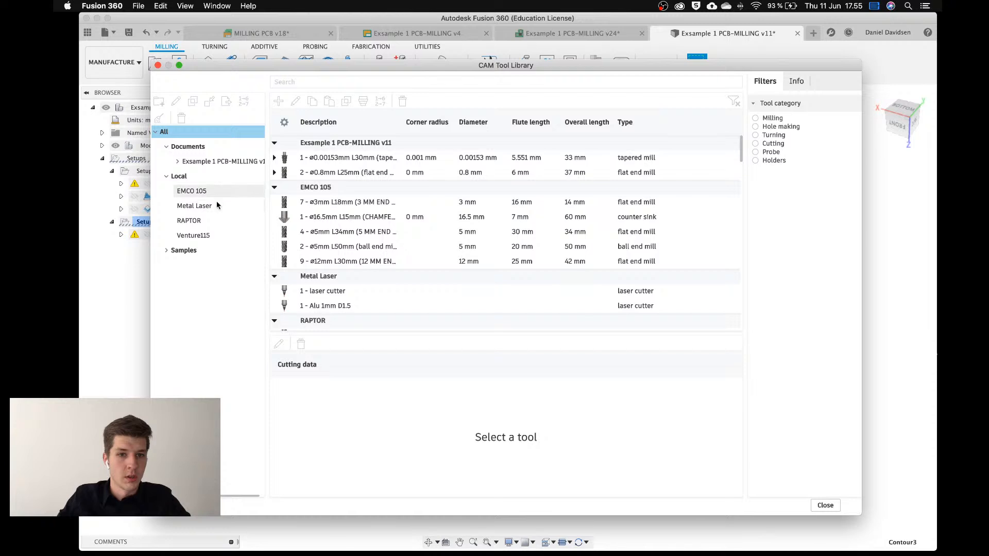
click(201, 162)
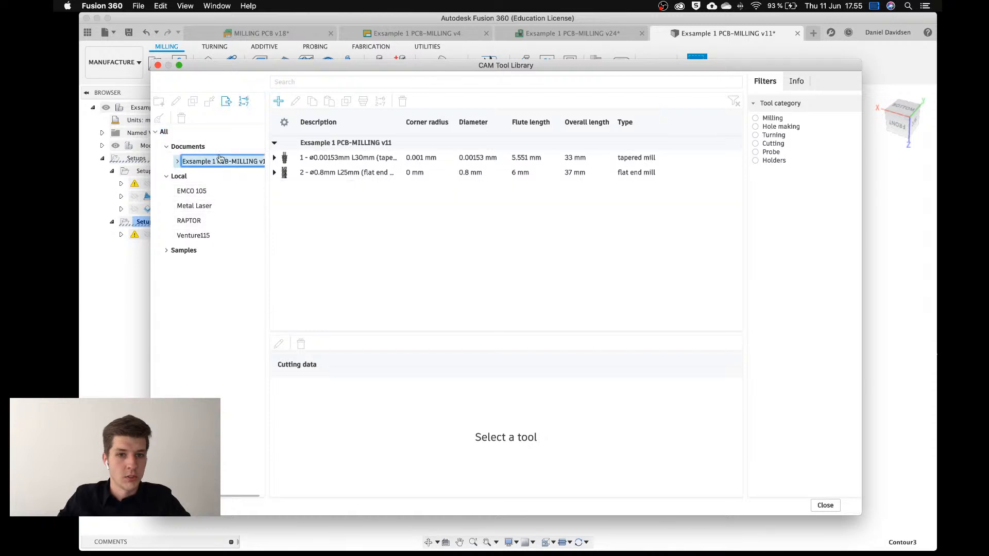
click(279, 102)
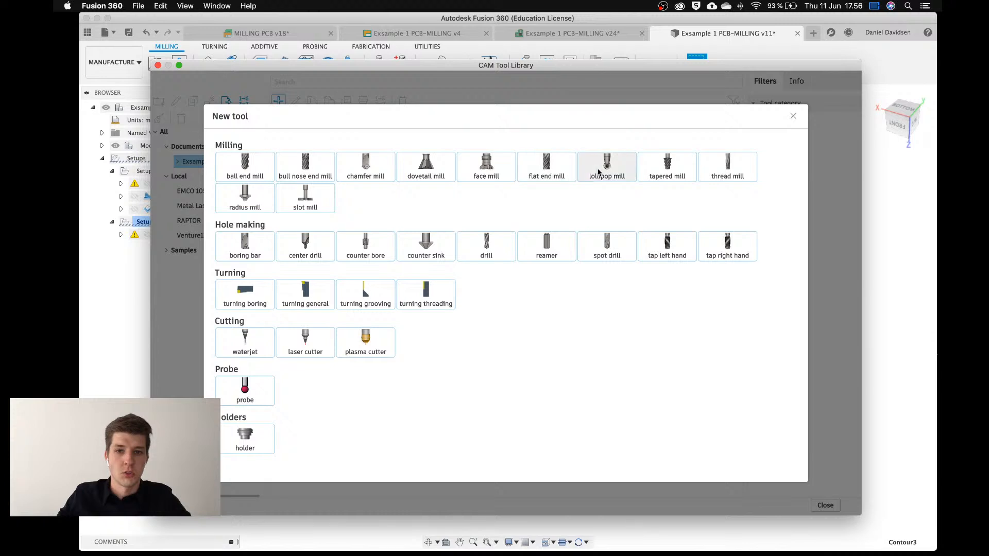
click(647, 174)
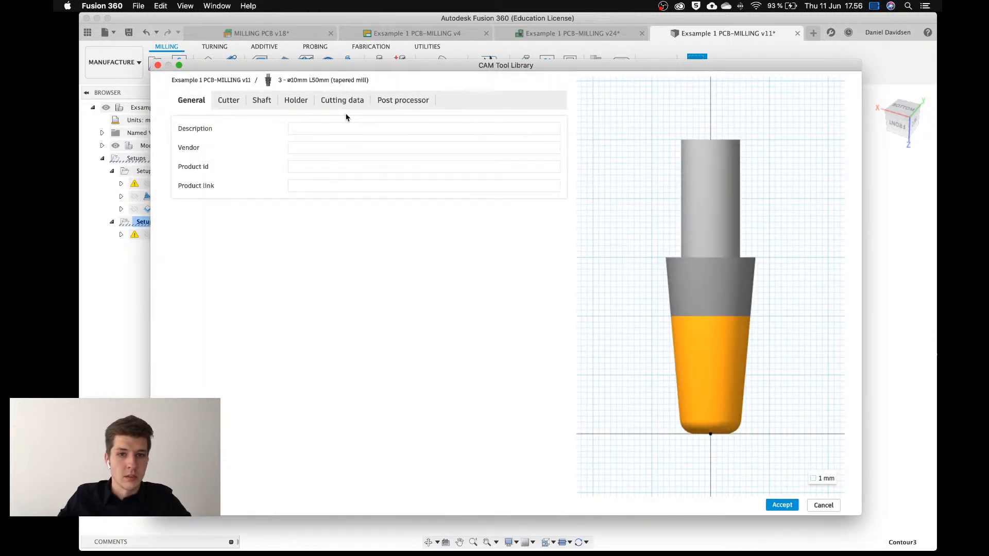
click(238, 104)
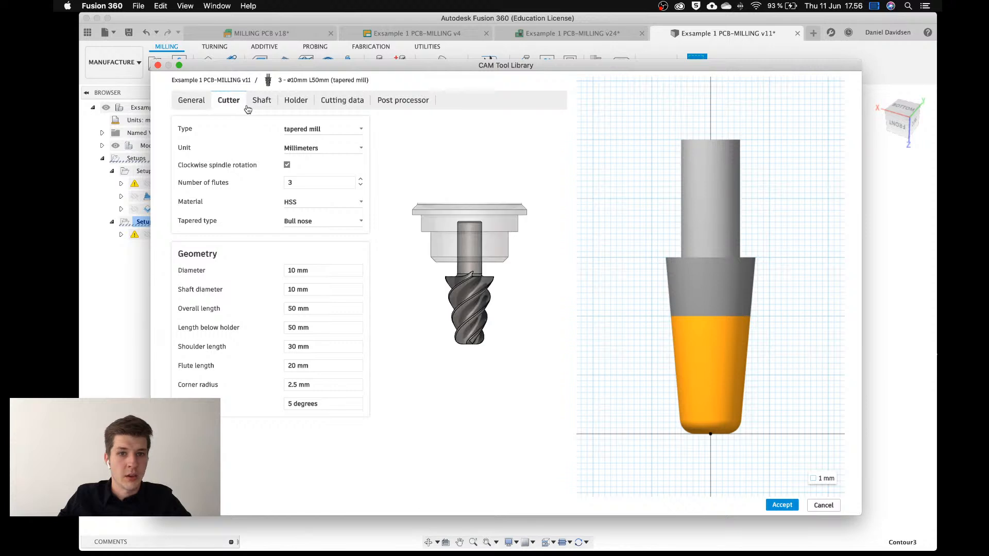
Set the new tapered mill's number of flutes to 1 and keep Bull nose as its tapered type.
click(320, 185)
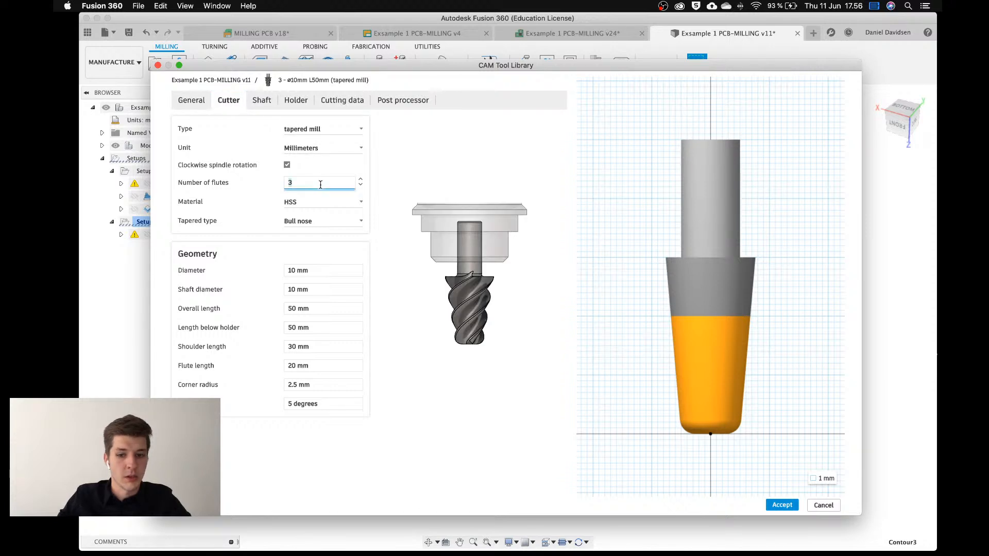
click(321, 225)
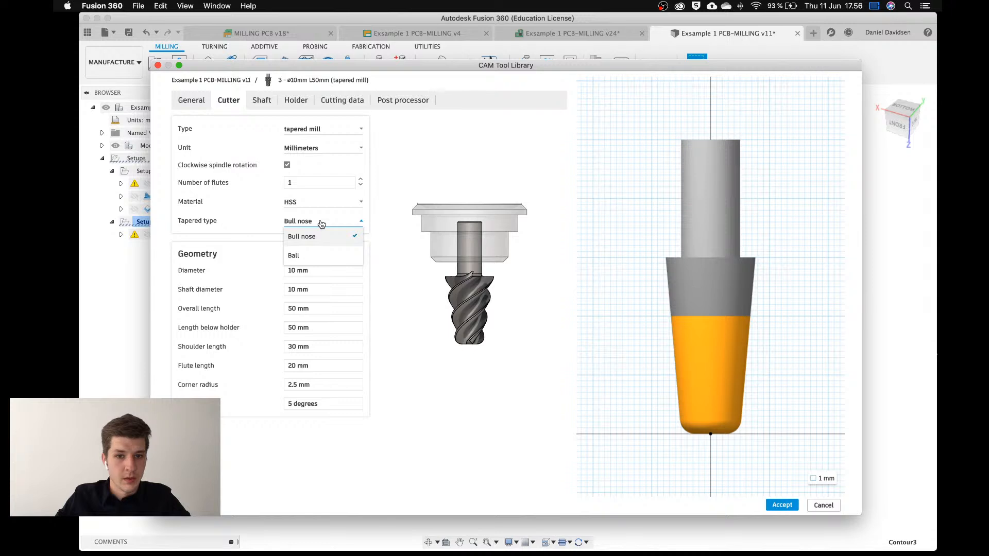
click(321, 224)
click(321, 224)
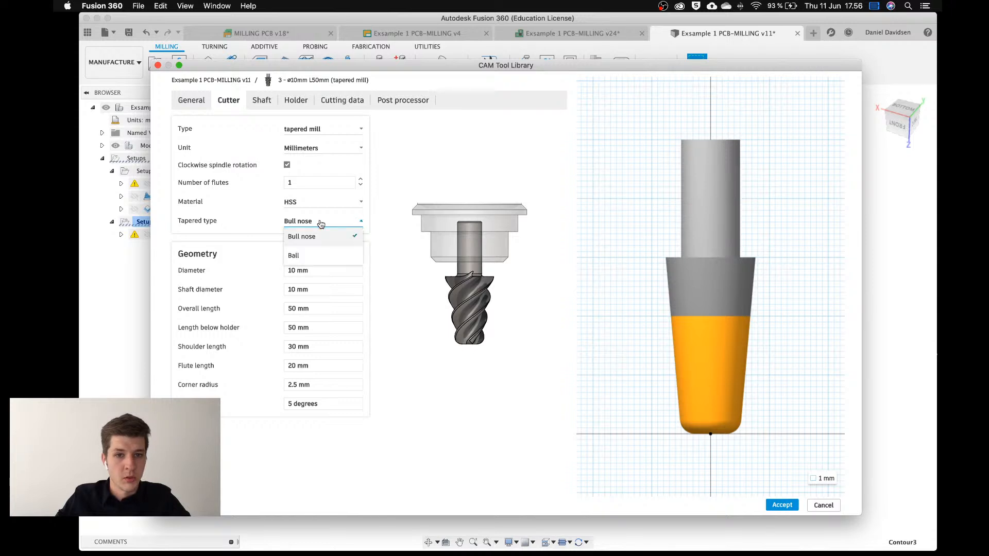
click(319, 223)
Set the tapered mill's diameter to 0.2 mm and its shaft diameter to 3 mm.
click(317, 268)
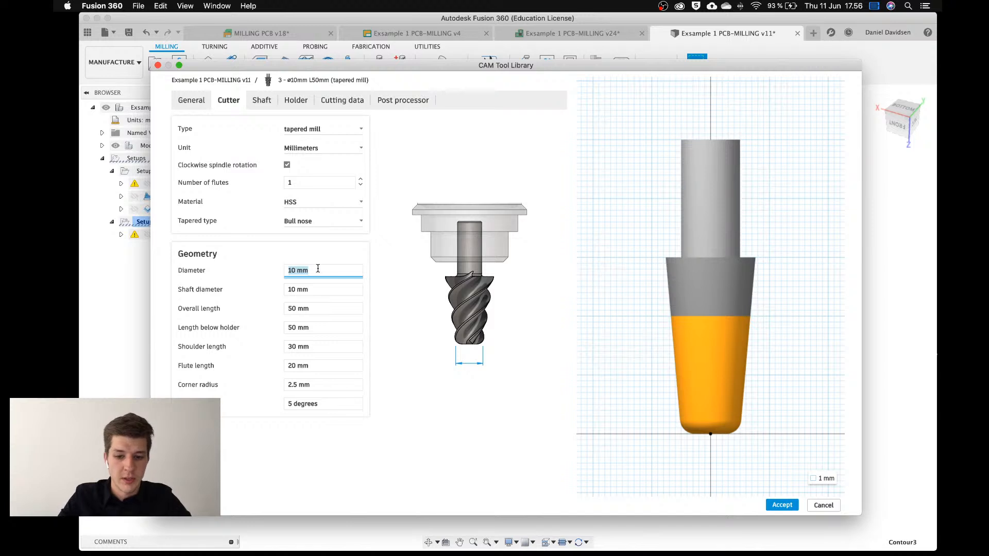
text(0.)
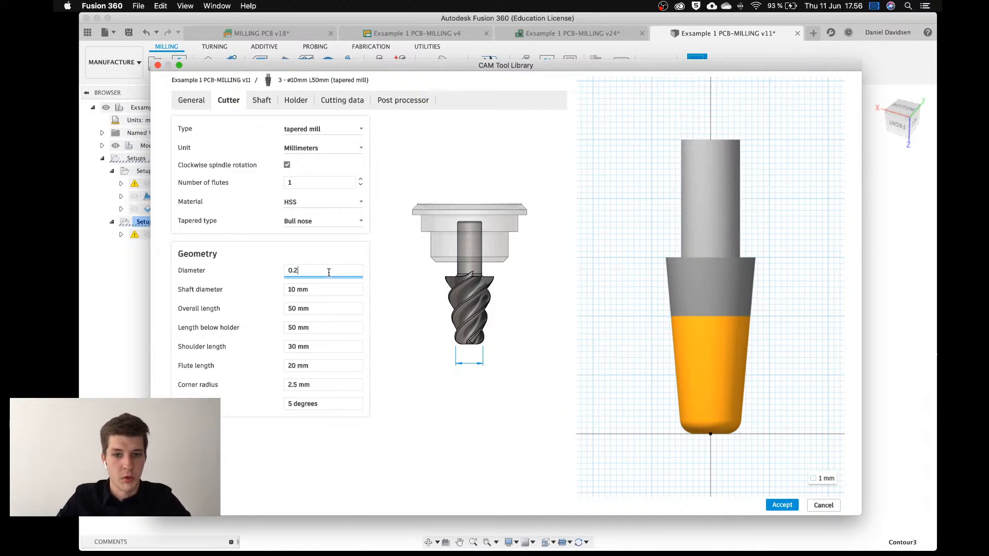
text(2mm)
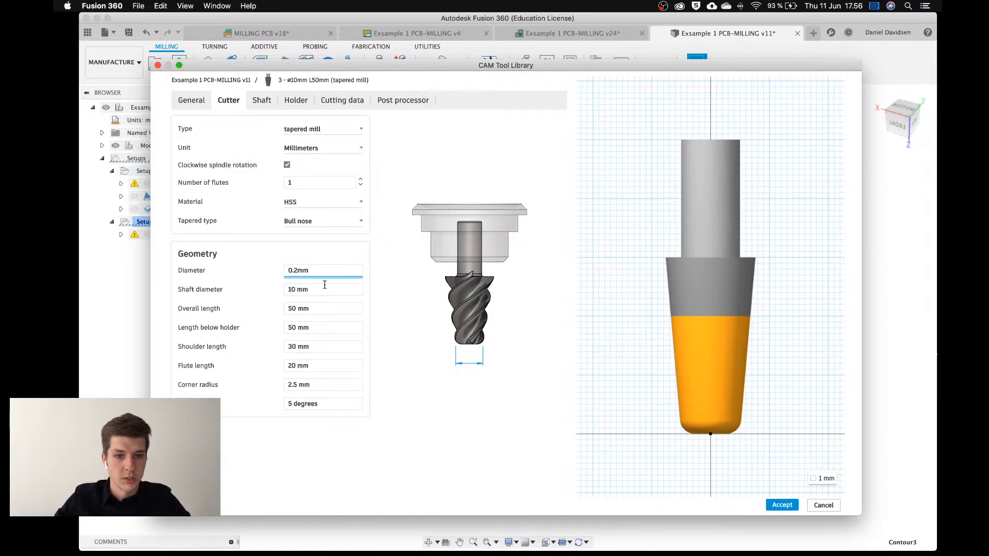
click(324, 289)
text(3)
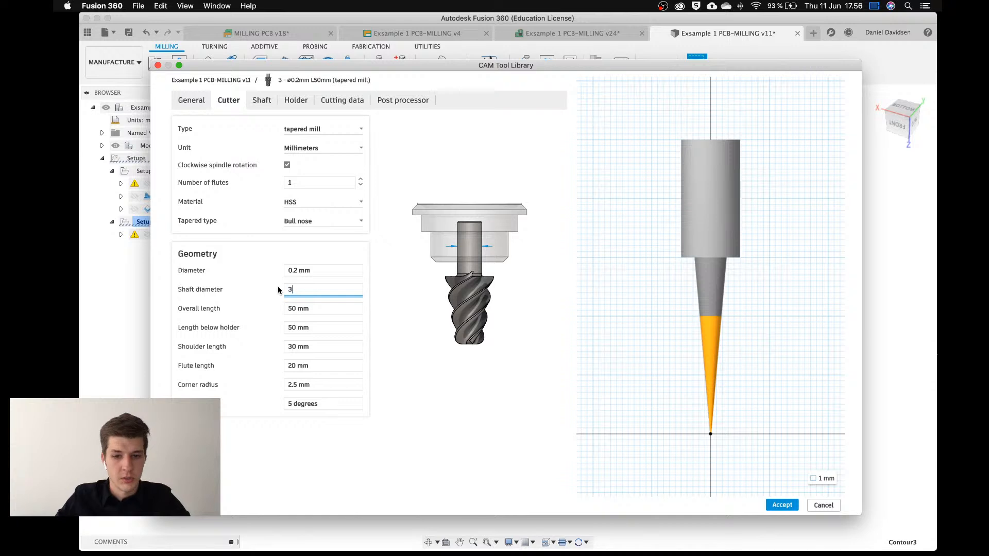
key(Return)
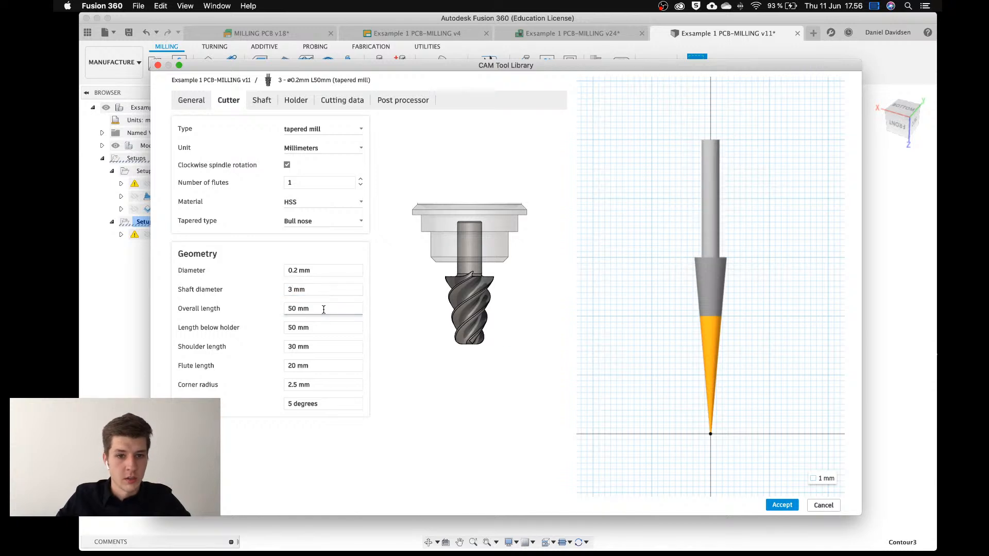
Review the tapered mill's overall length, length below holder, shoulder length and flute length settings.
click(324, 308)
click(329, 324)
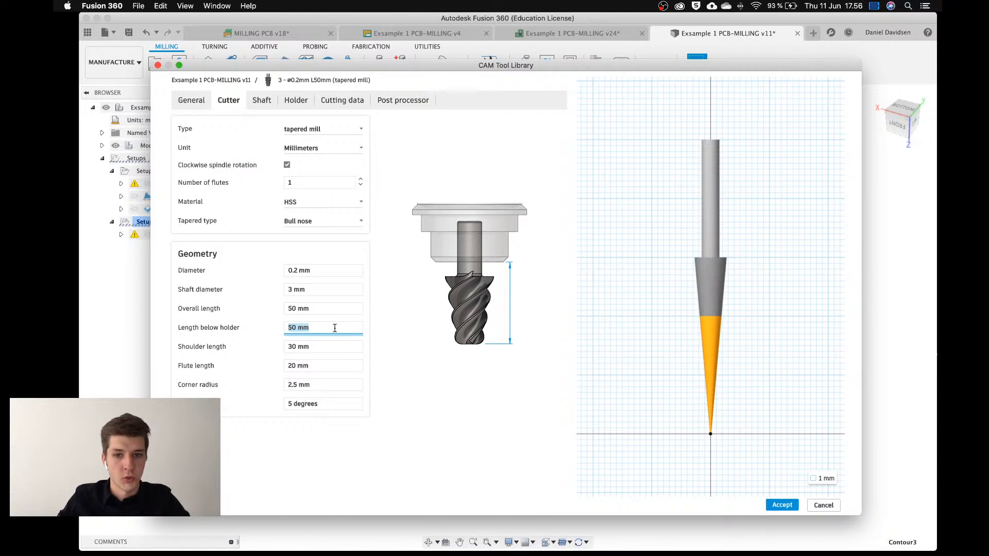
click(334, 346)
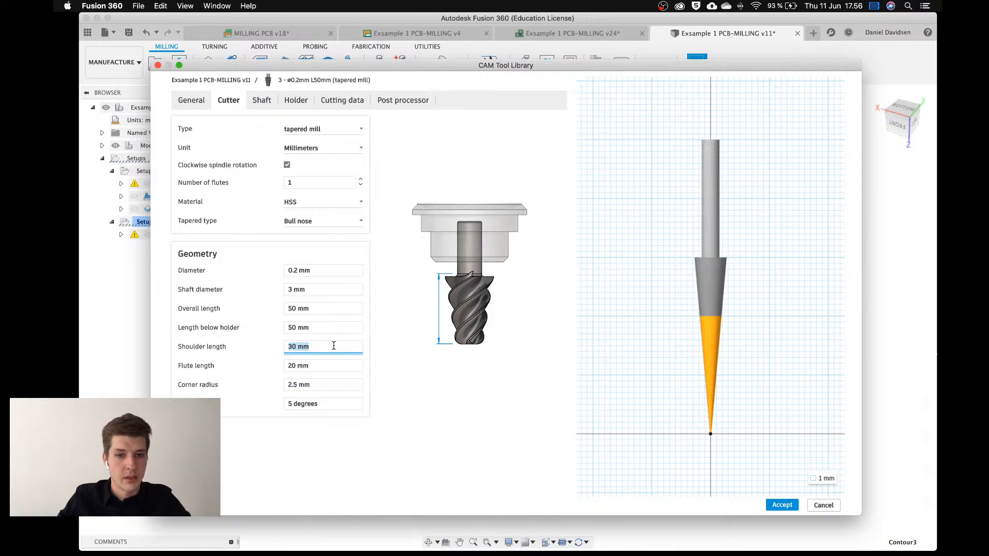
click(333, 364)
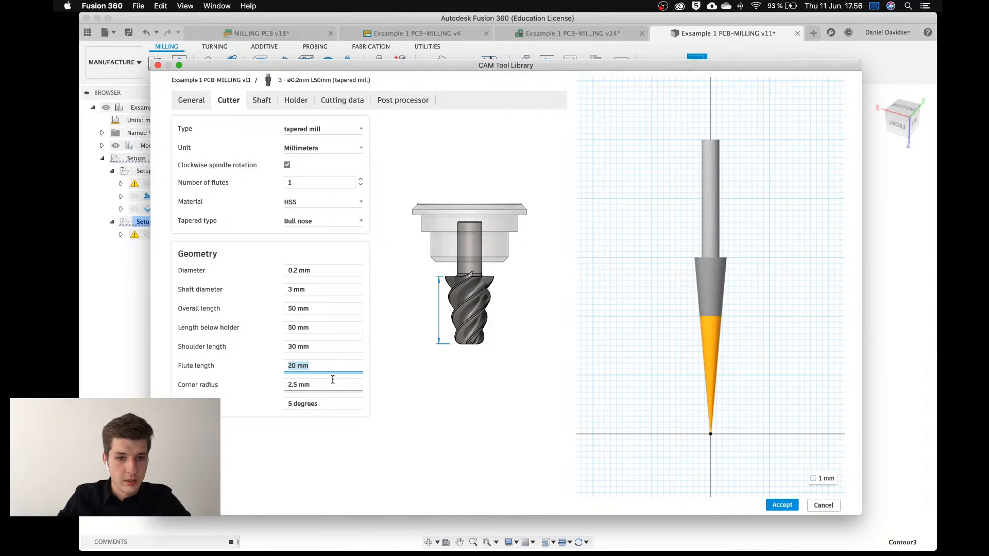
Set the tapered mill's corner radius to 0.00000001 mm for a practically sharp tip edge.
click(334, 384)
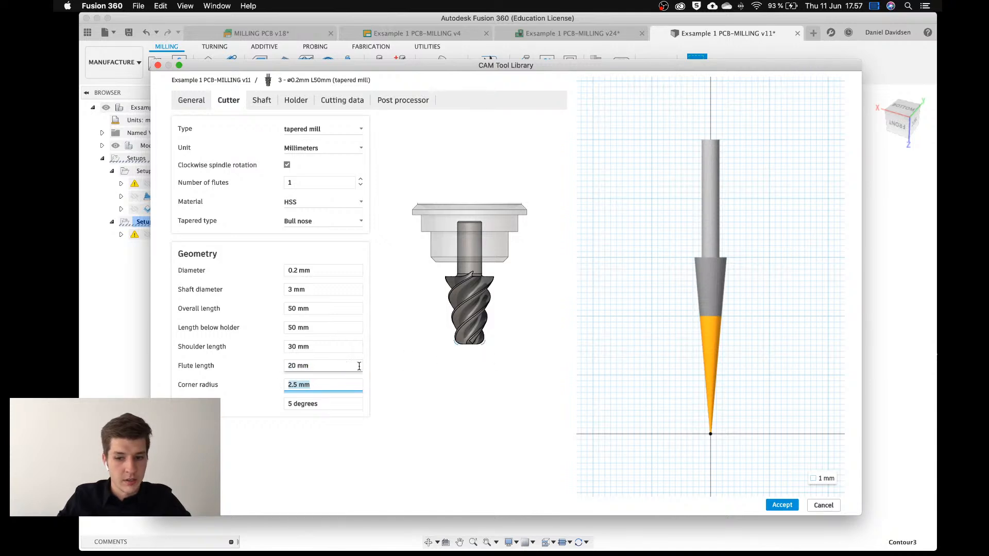
text(.)
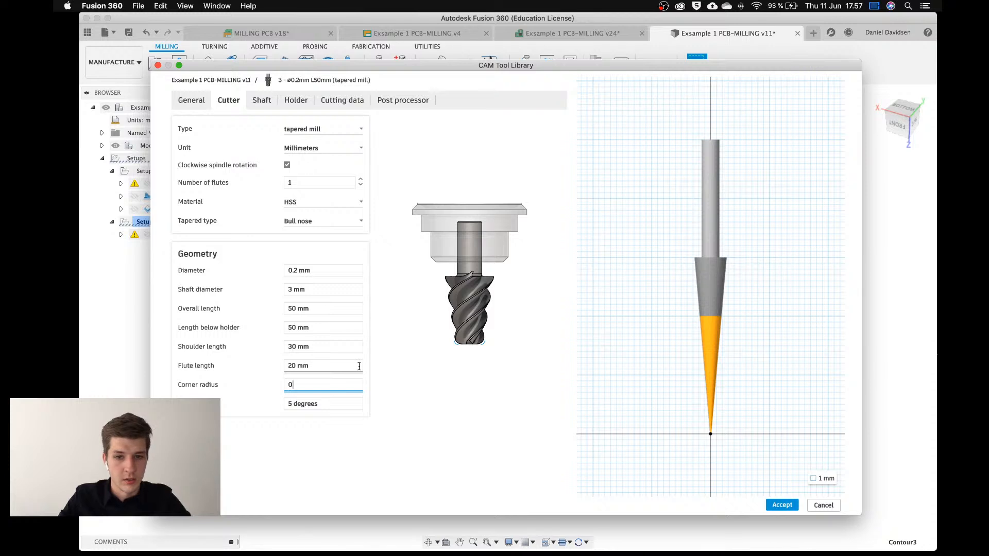
click(354, 366)
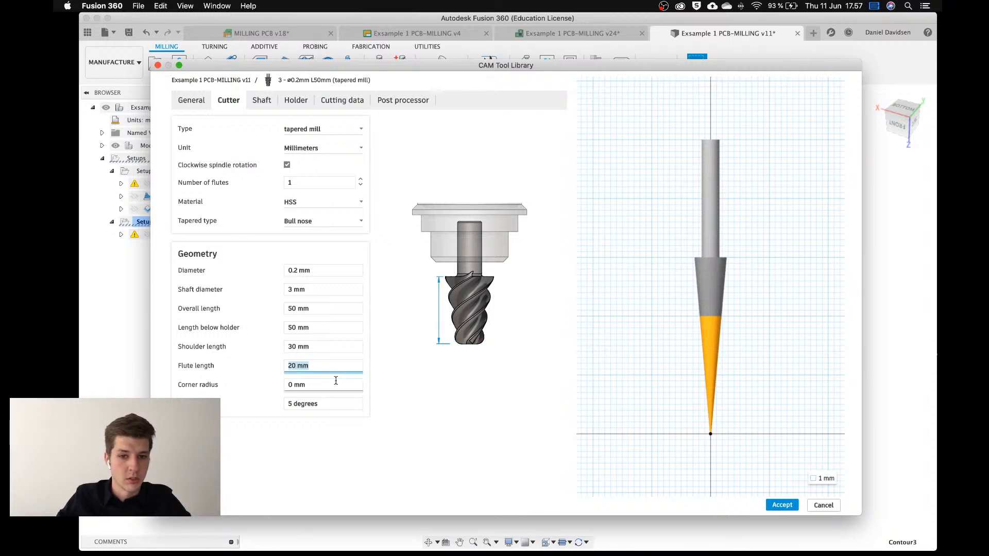
click(336, 384)
click(336, 384)
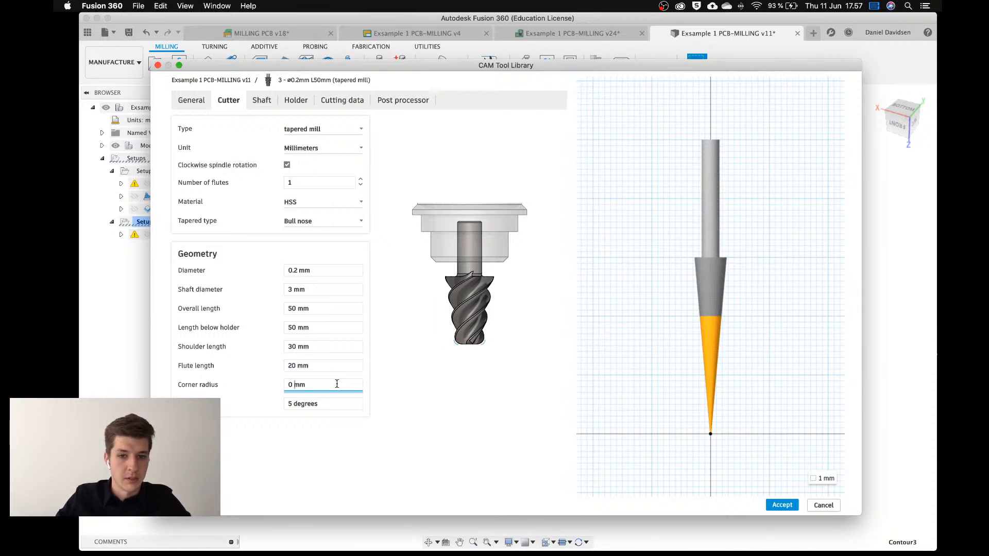
text(.)
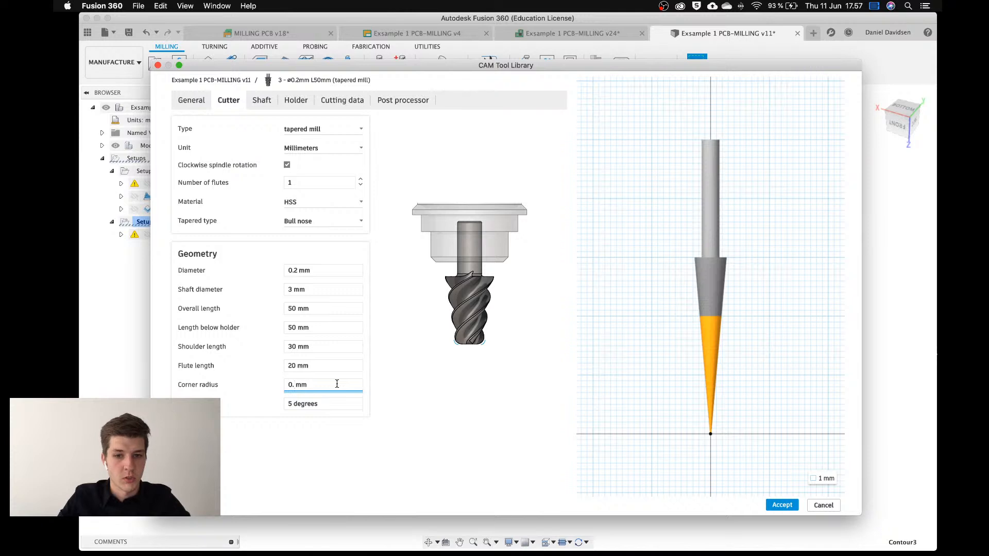
text(00000001)
key(Return)
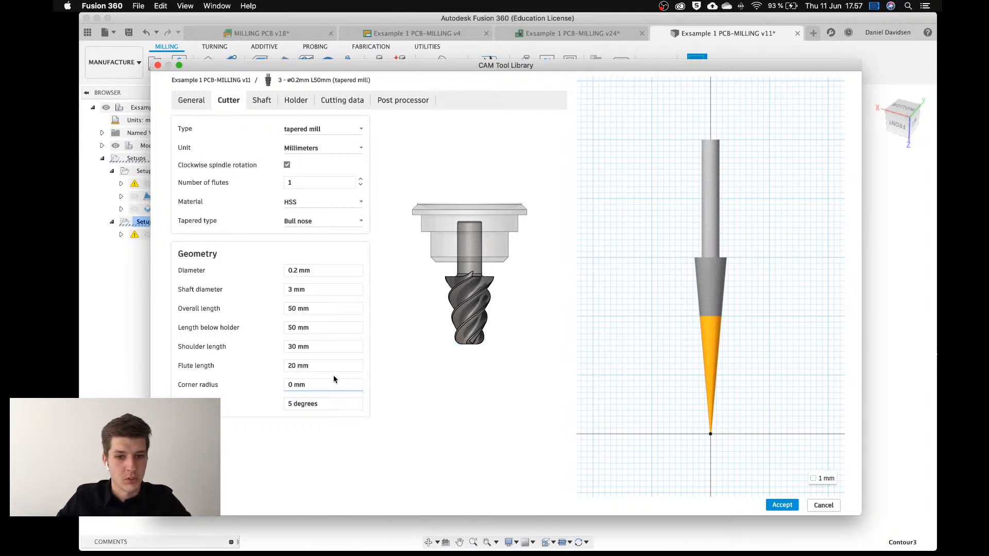
click(294, 385)
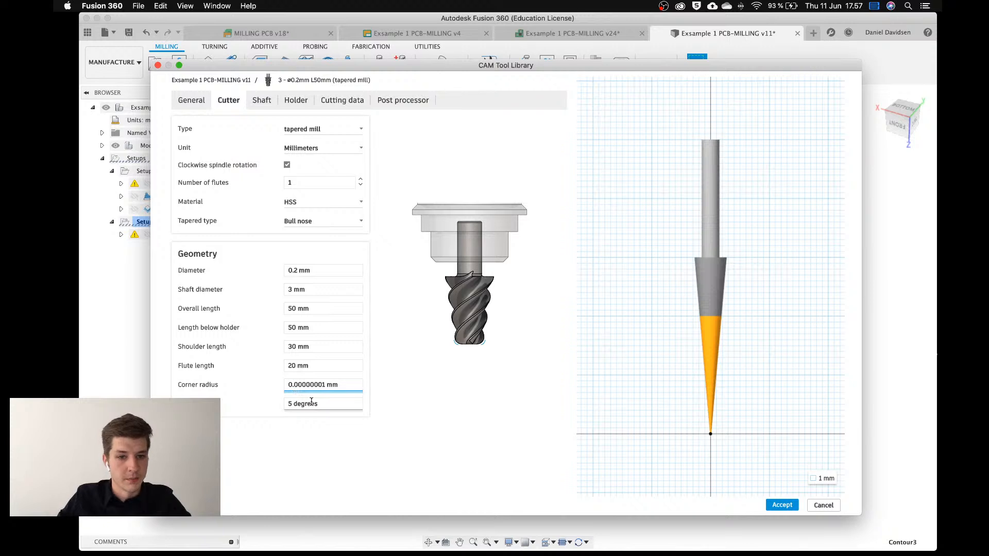
Set the tapered mill's taper angle to 15 degrees.
key(Tab)
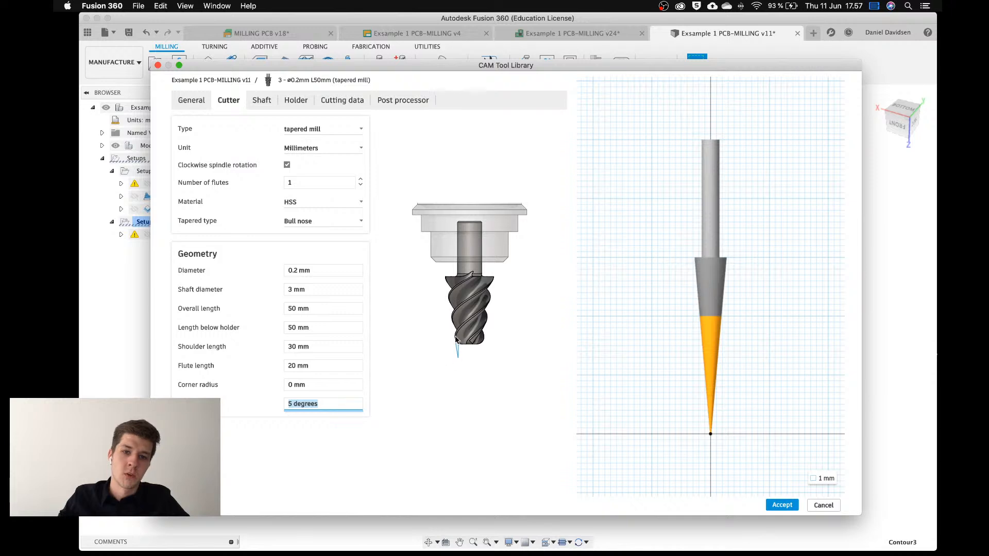
text(1)
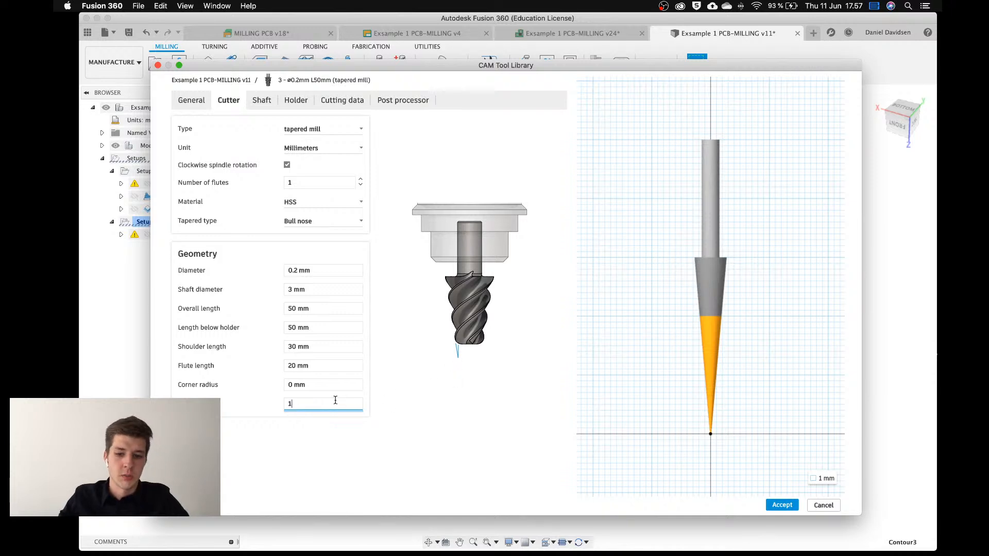
text(5)
click(334, 388)
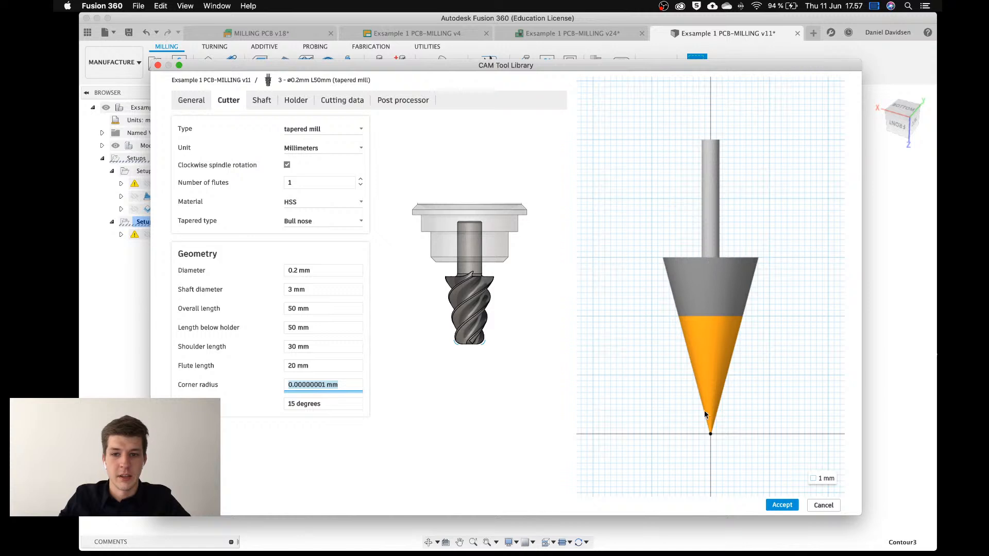
Set the tapered mill's shoulder length to 10 mm.
click(333, 346)
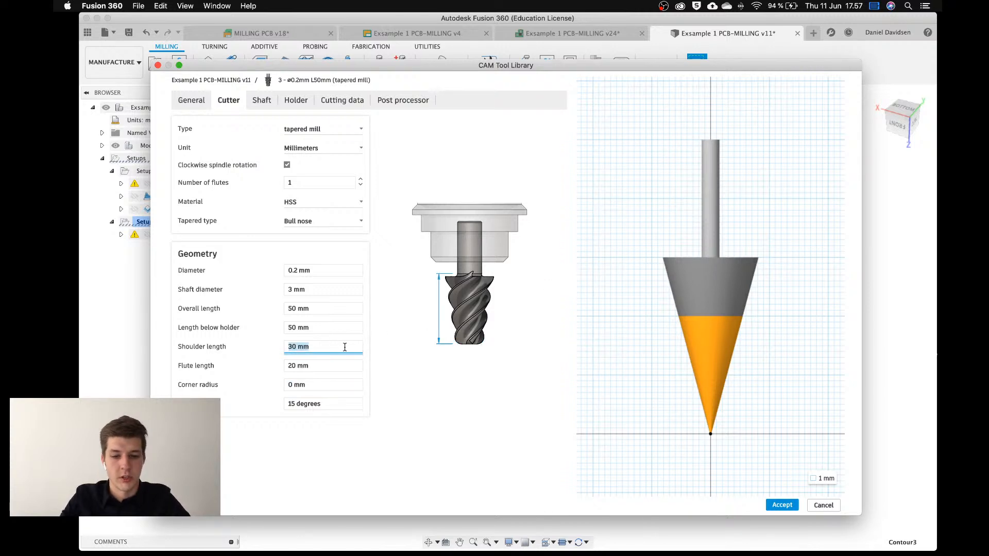
text(10)
click(347, 364)
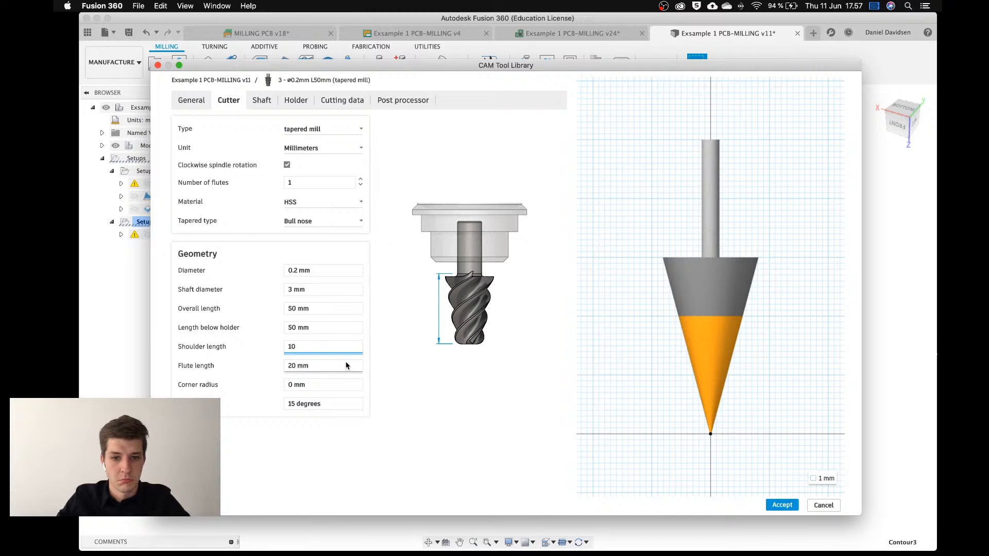
click(334, 344)
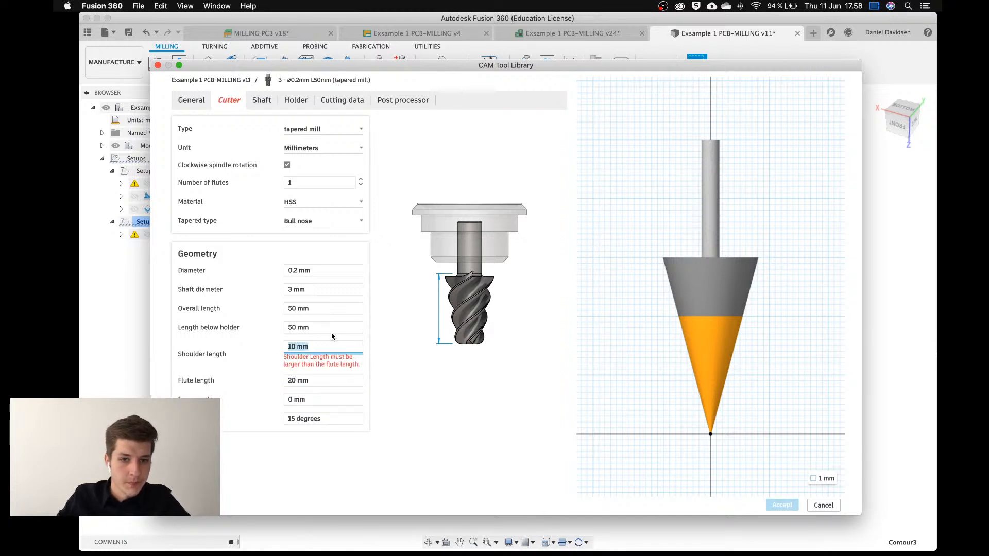
Set the tapered mill's flute length to 8 mm, keeping the shoulder length at 10 mm.
click(327, 330)
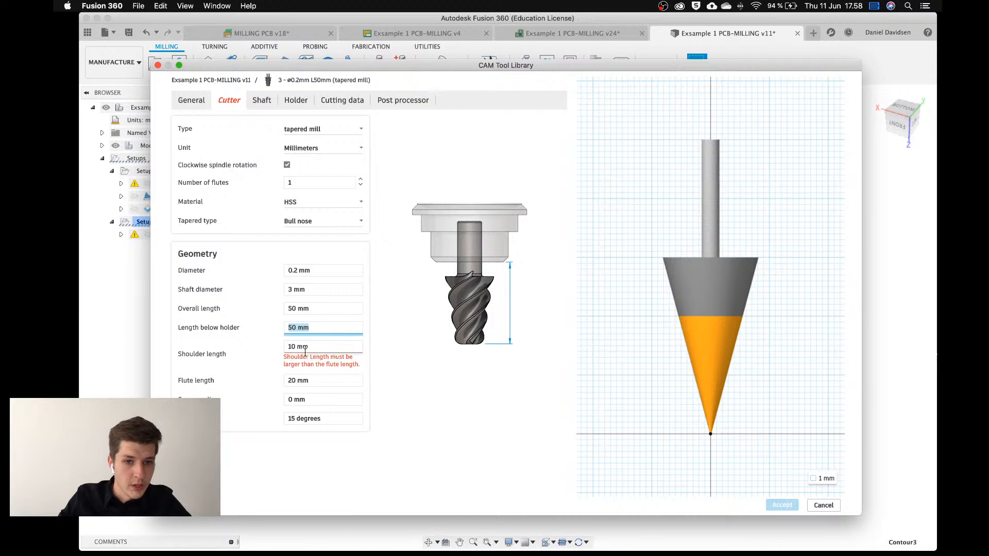
click(284, 380)
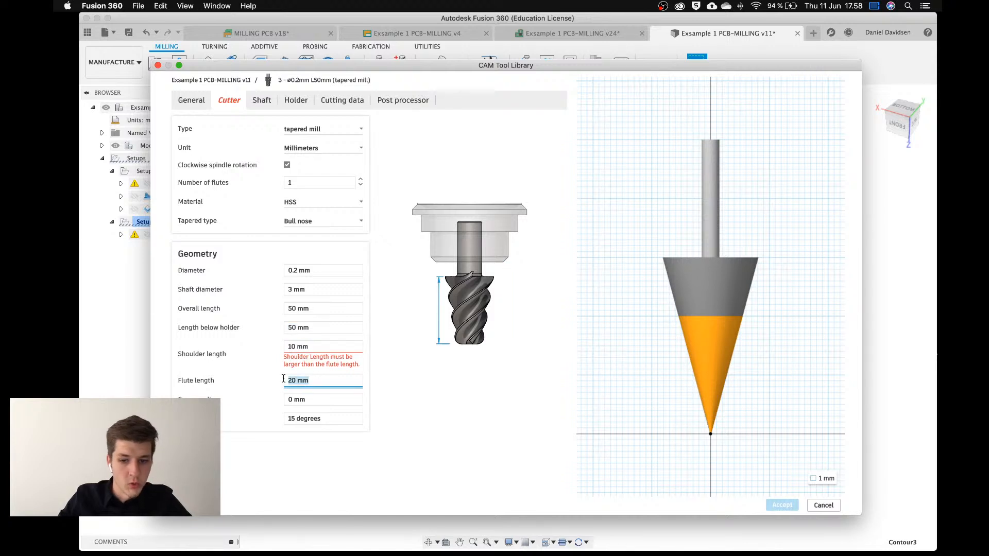
text(10)
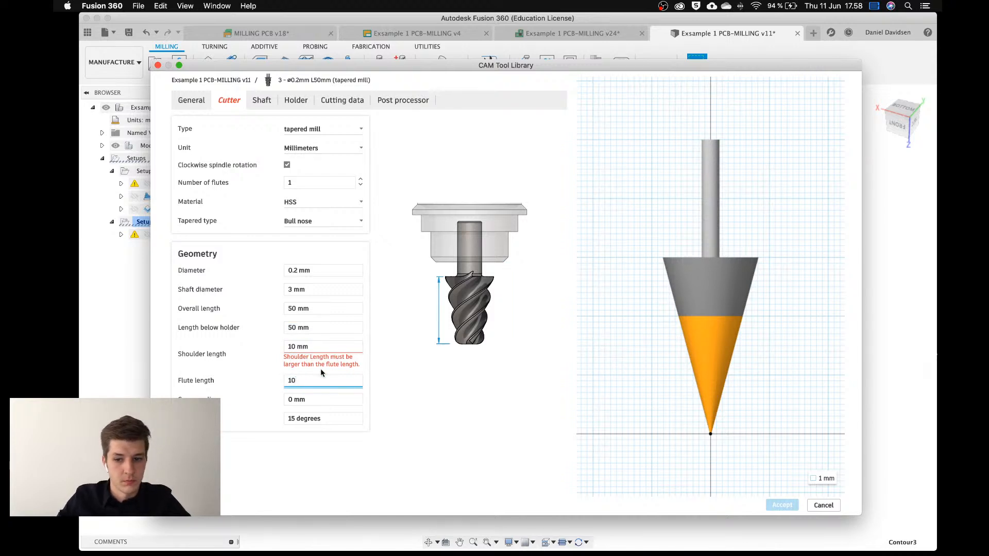
text(8)
click(317, 346)
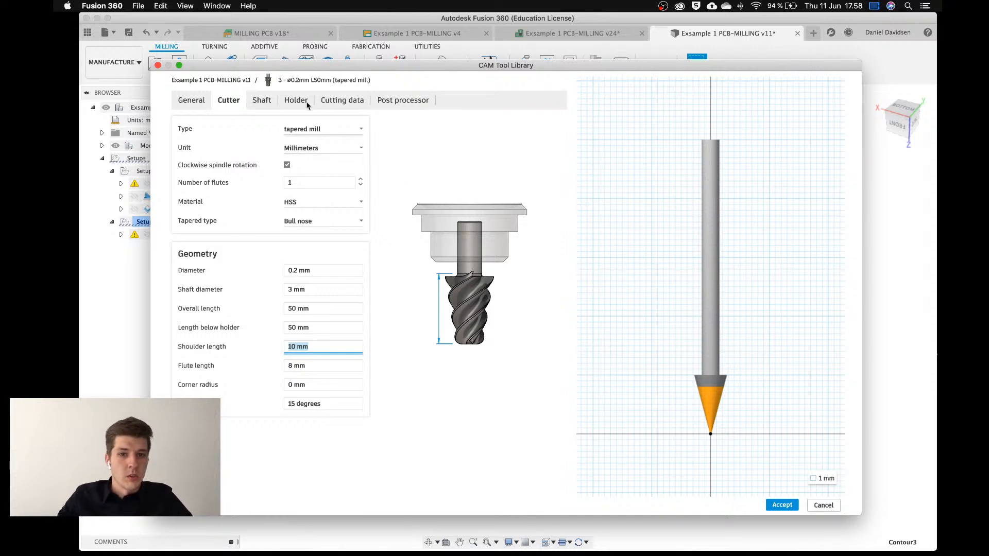
Rename the tool's default cutting data preset as "Trace cut".
click(353, 101)
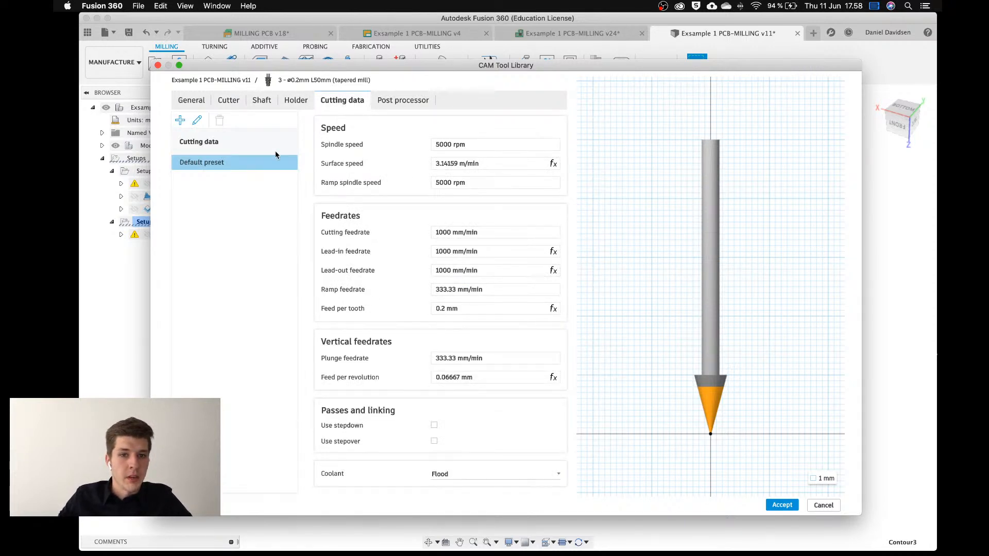
click(208, 164)
double_click(208, 163)
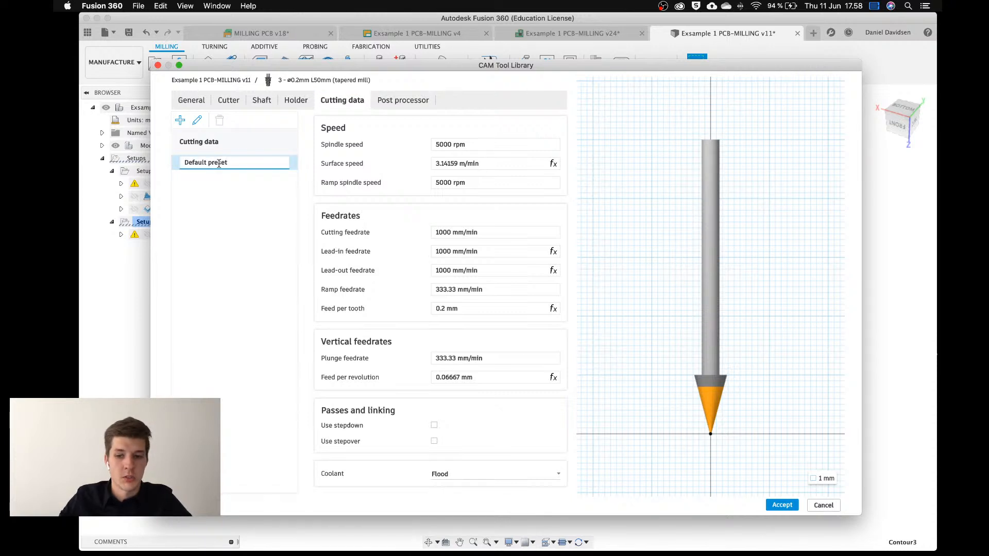
key(super+a)
text(T)
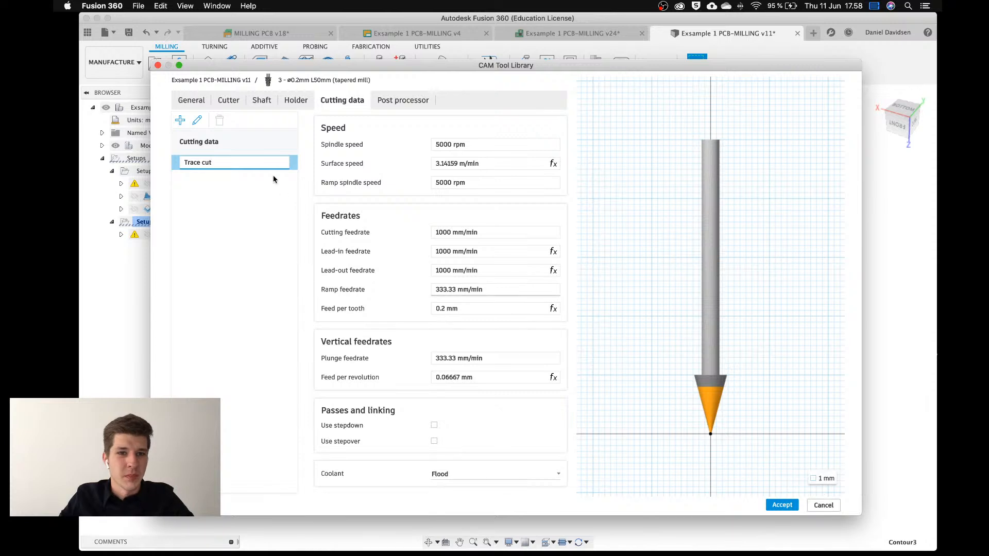
Change the new tool's cutter type to flat end mill.
click(190, 102)
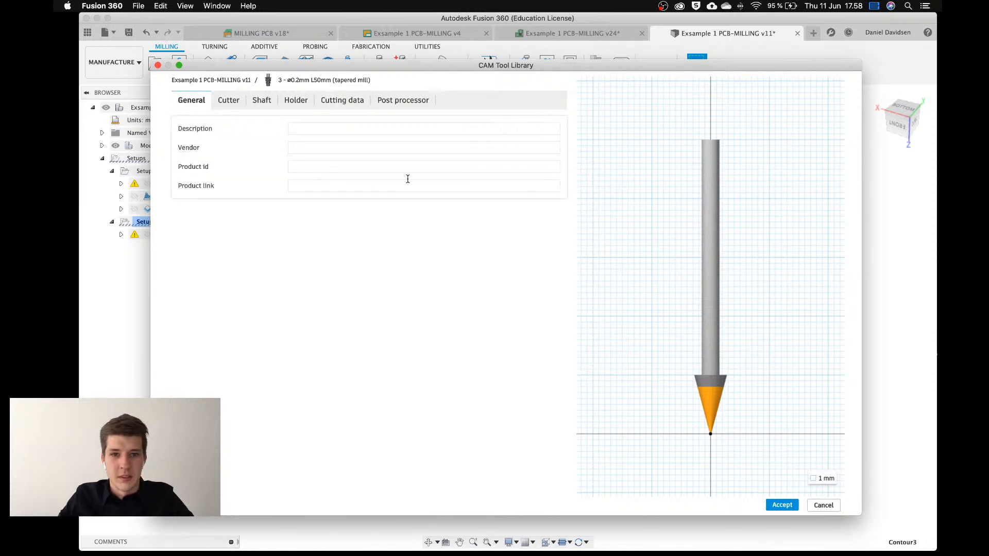
click(228, 100)
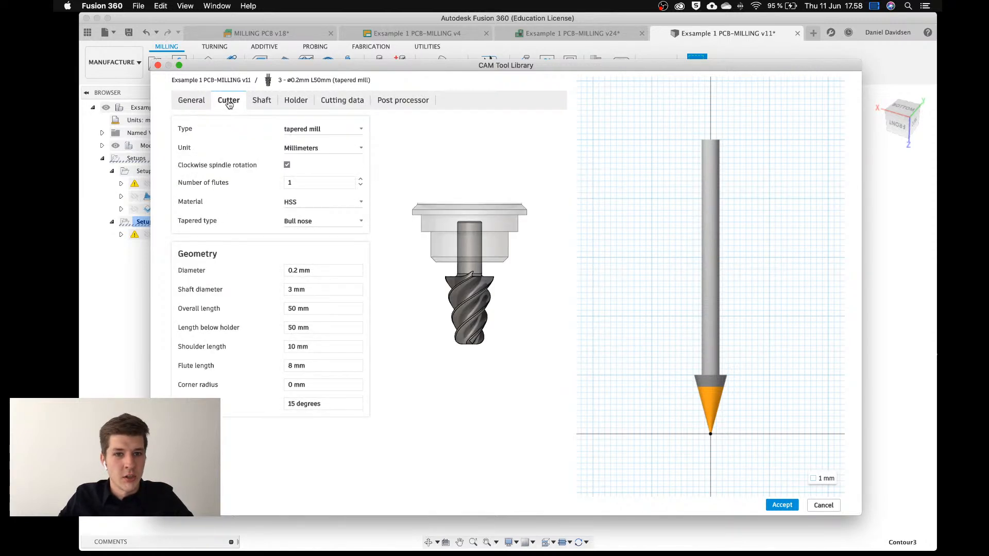
click(312, 129)
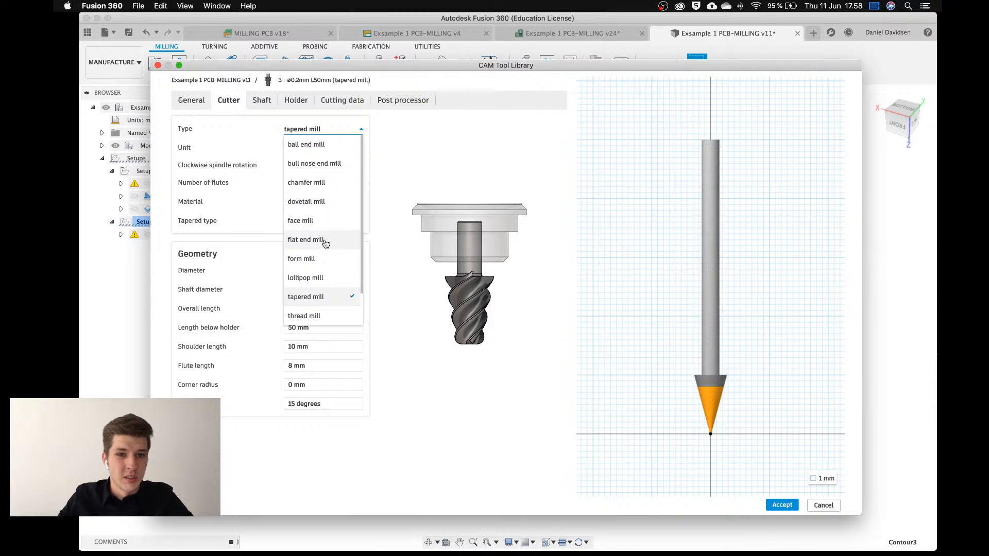
click(331, 296)
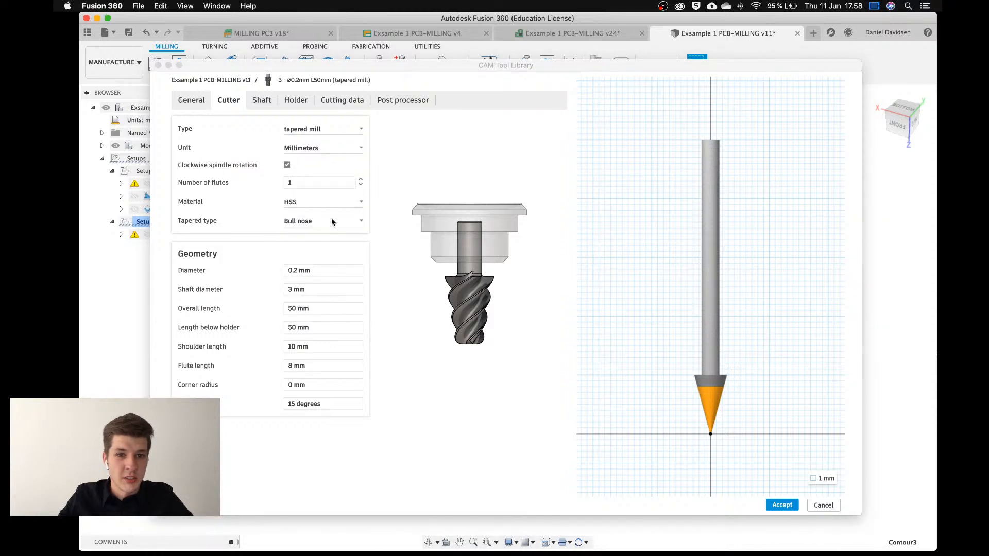
click(322, 131)
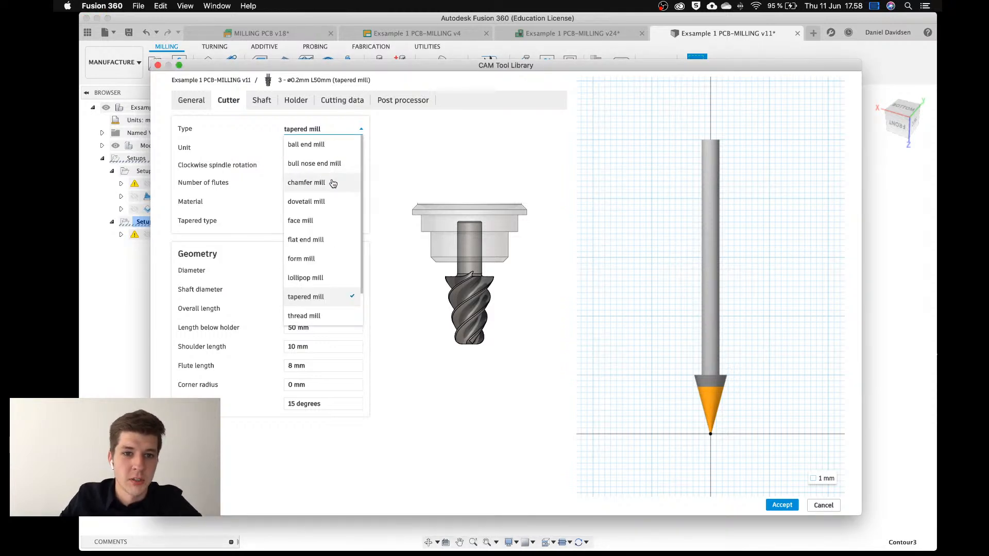
click(327, 240)
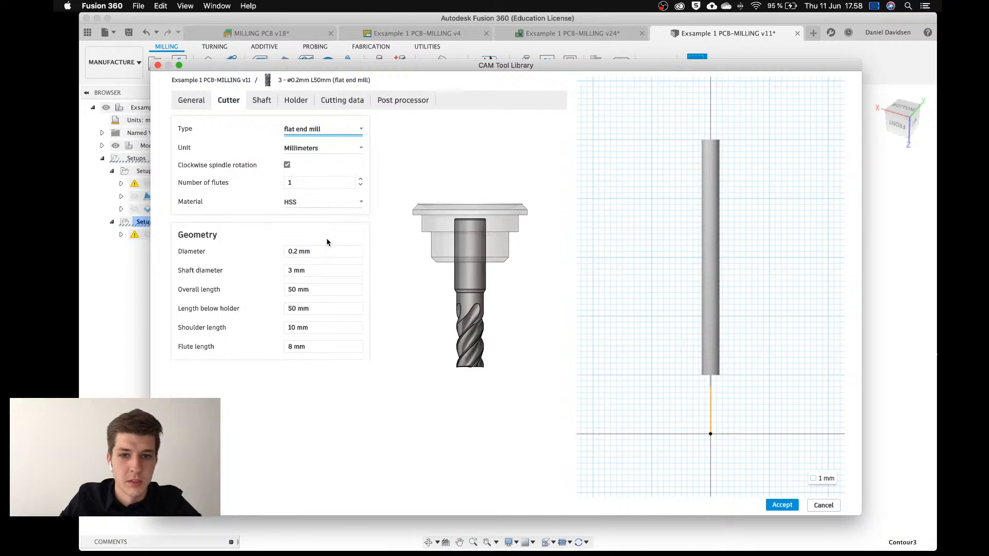
Set the flat end mill's diameter to 0.8 mm, discard the new tool and close the tool library.
click(332, 252)
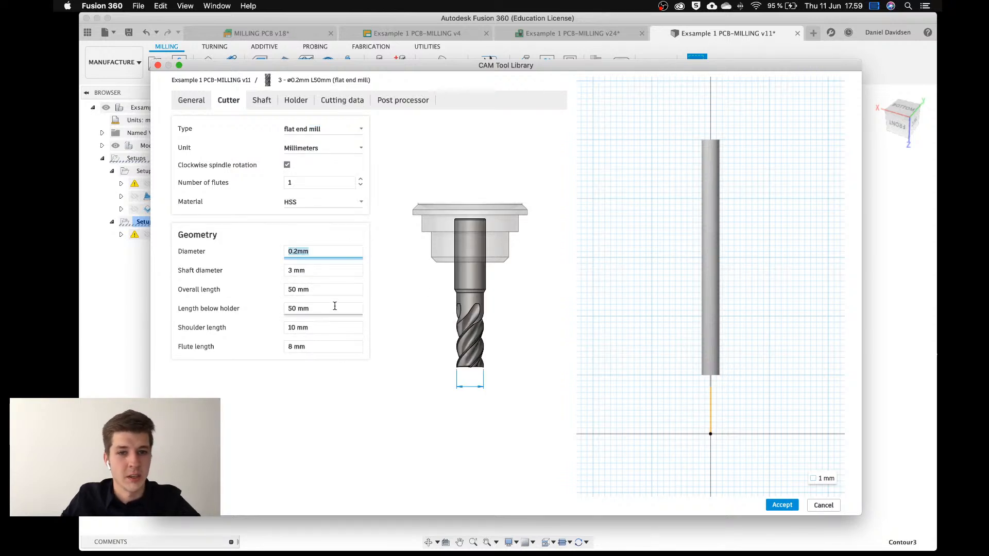
click(297, 252)
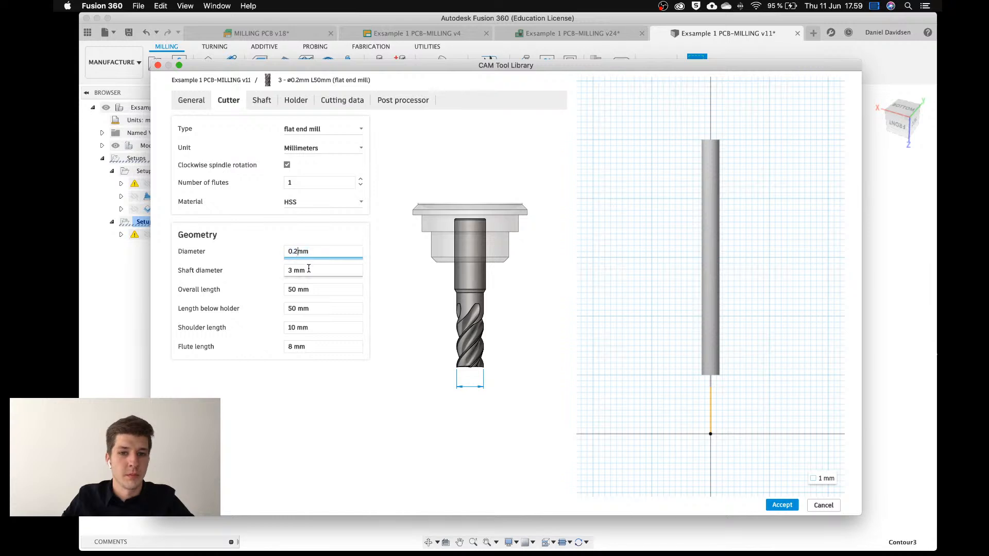
key(BackSpace)
text(8)
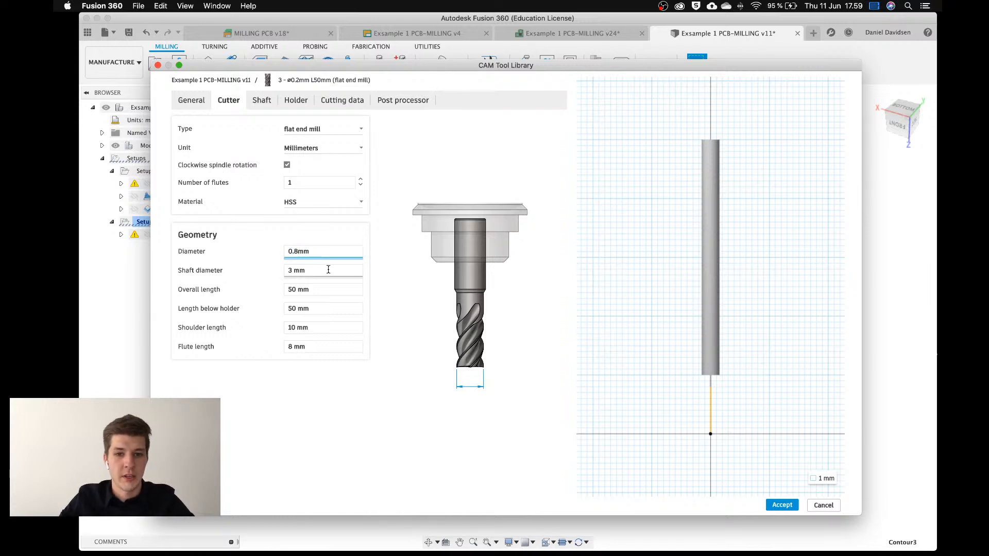
click(384, 283)
click(338, 267)
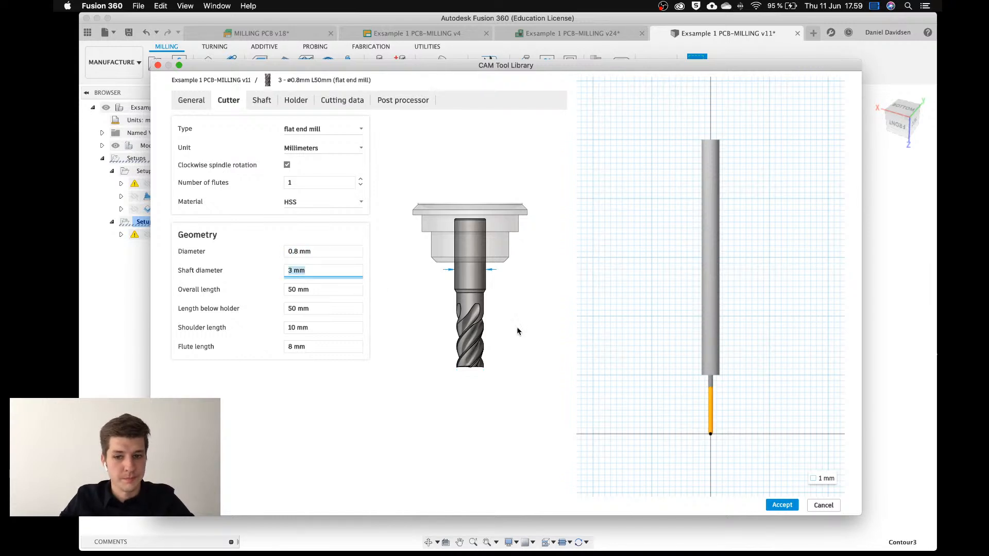
click(824, 505)
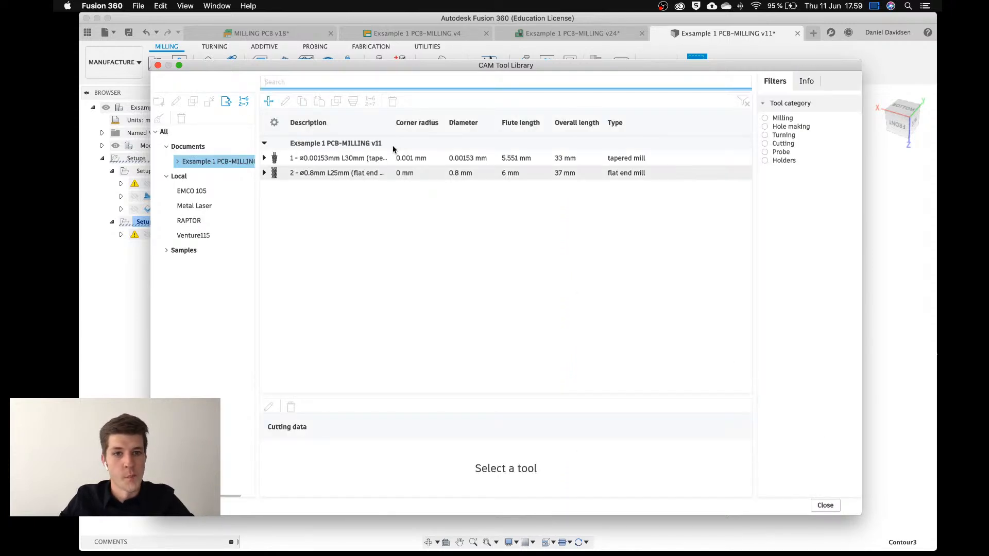
click(157, 67)
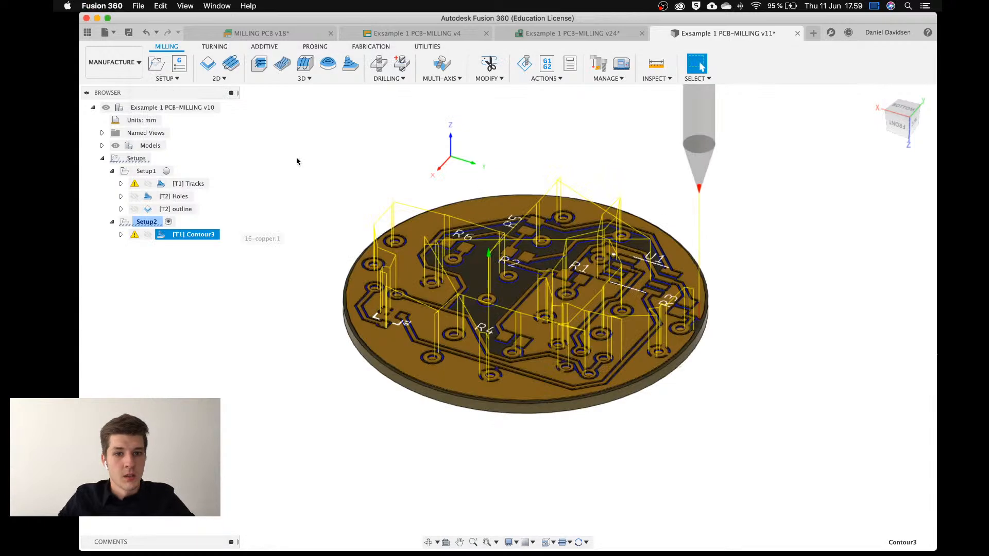
Create a 3D contour operation in Setup2 using the 0.8 mm flat end mill with the PCB full cut preset.
click(302, 165)
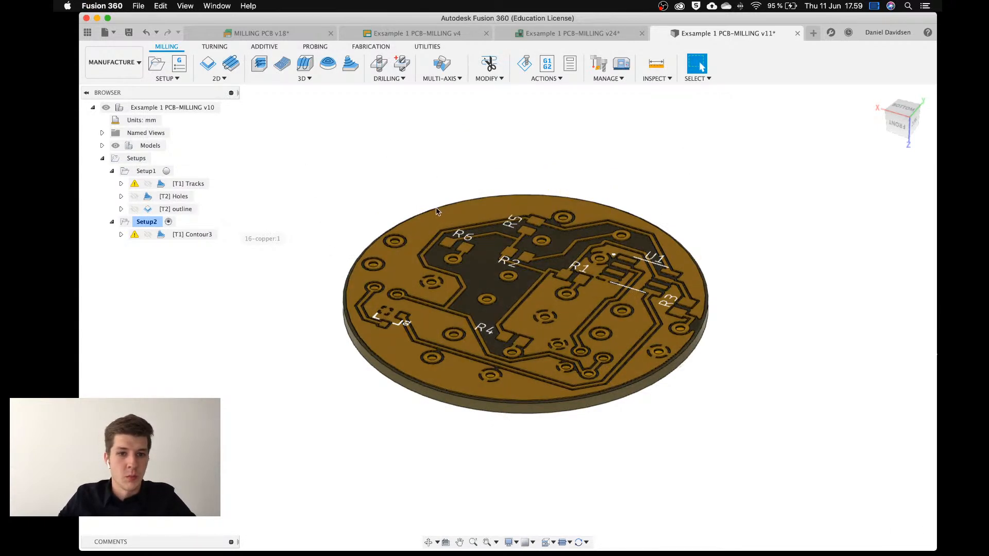
click(351, 65)
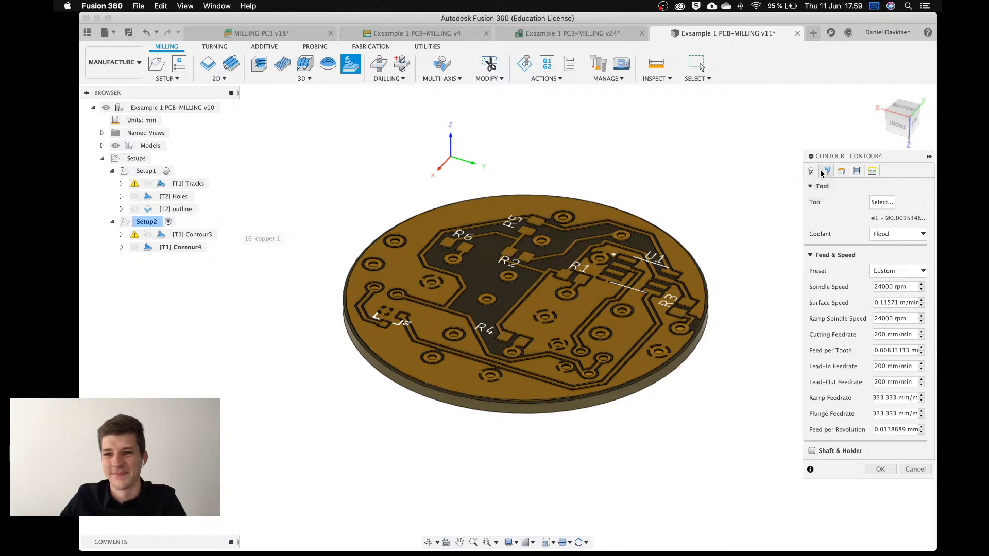
click(880, 203)
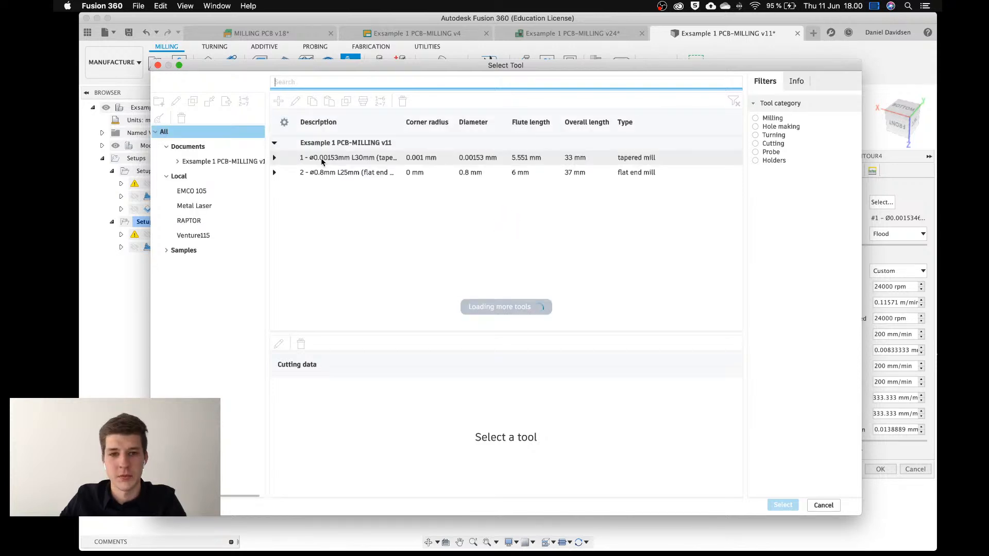
click(331, 172)
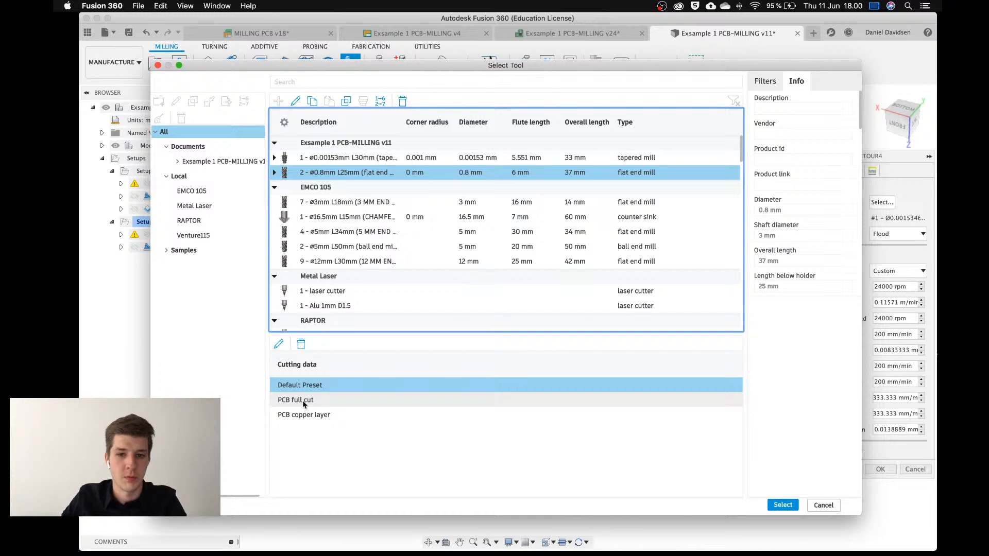
click(303, 401)
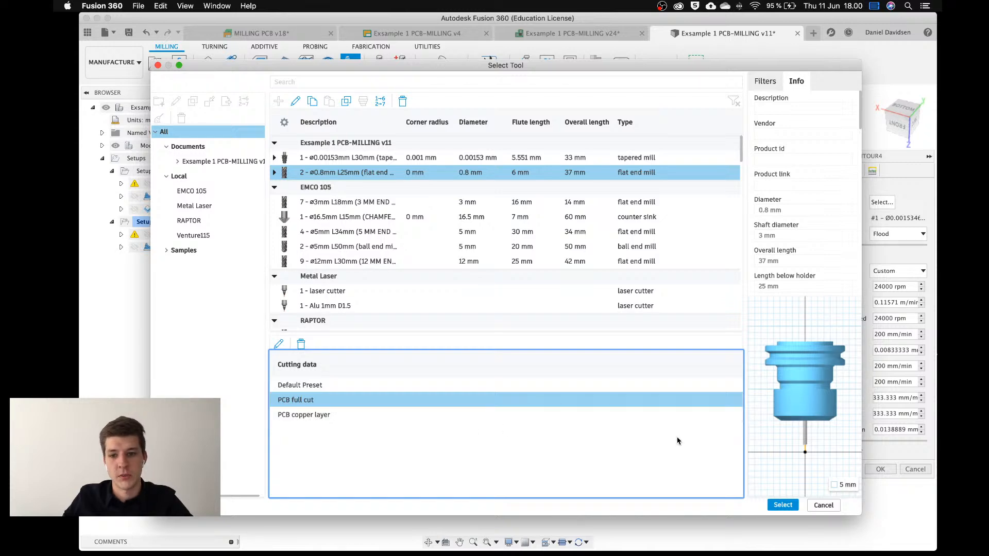
click(783, 505)
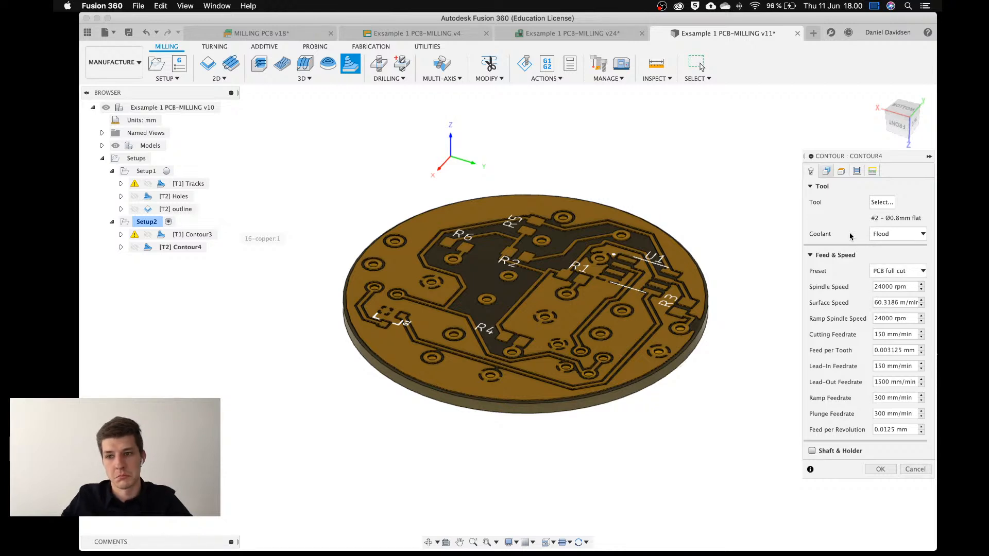
Select the board's outer edge as the machining boundary and set the bottom height offset to -0.5 mm from the model bottom.
click(828, 173)
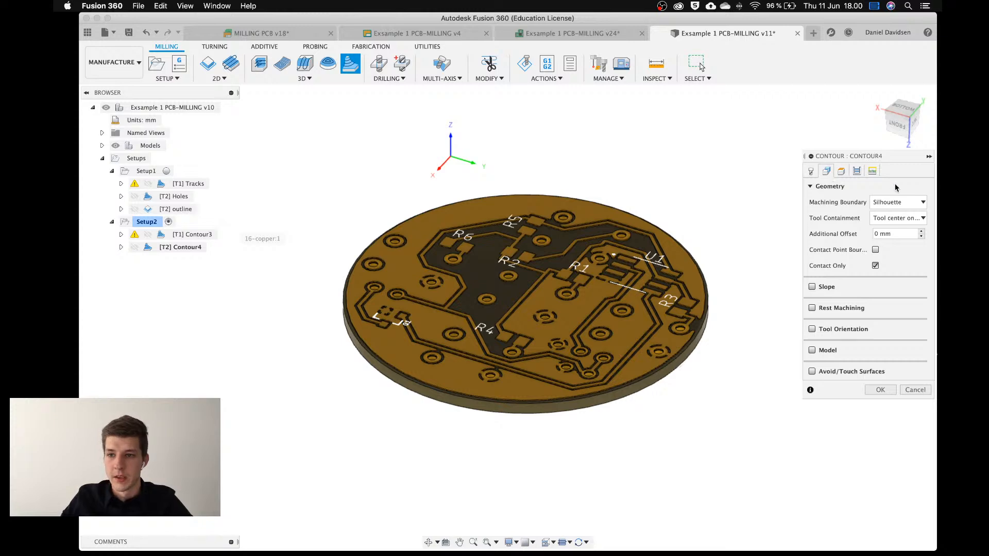
click(705, 309)
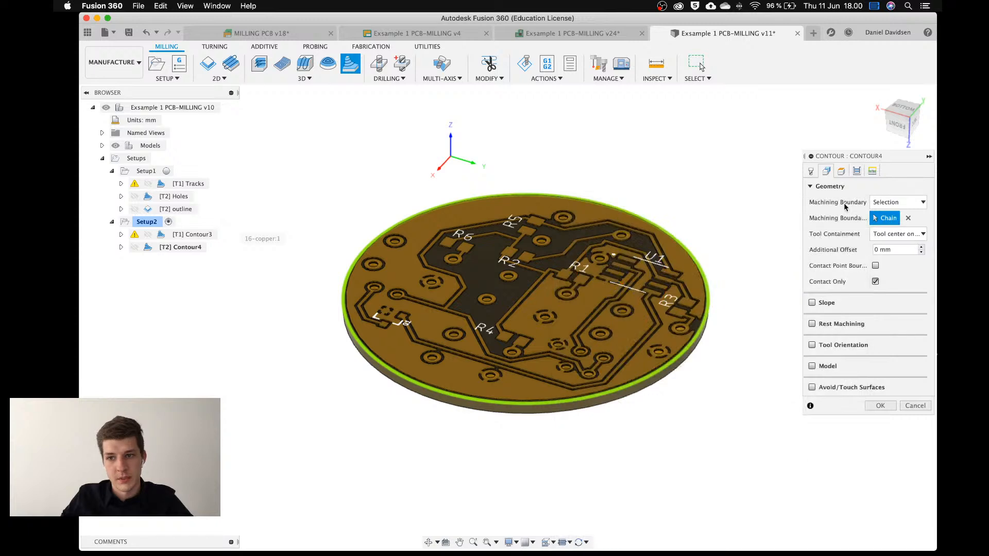
click(840, 171)
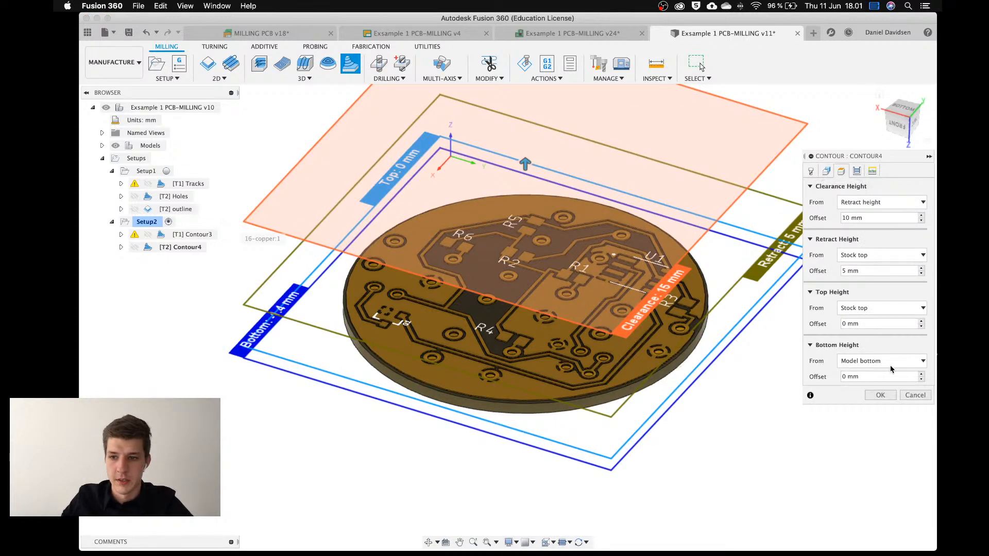
click(872, 376)
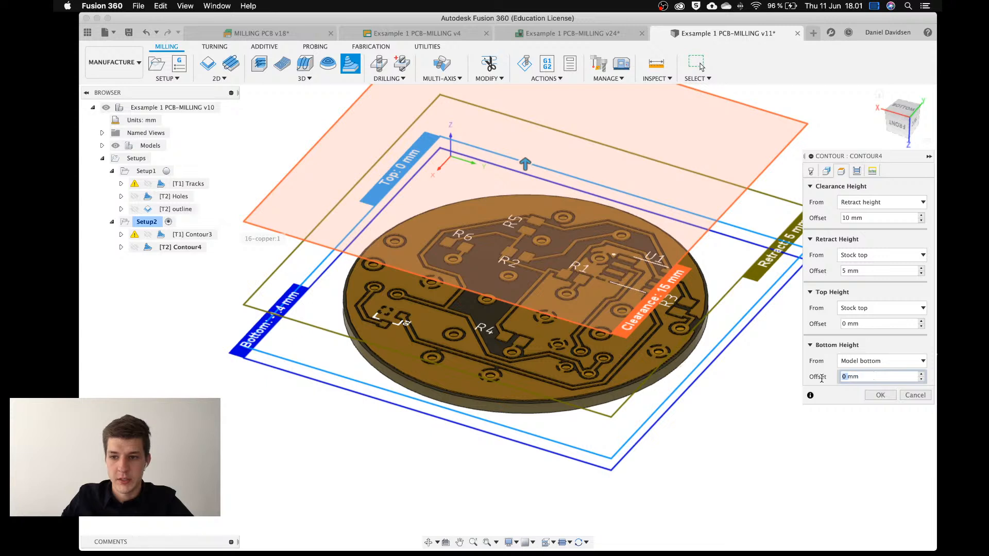
text(-.5)
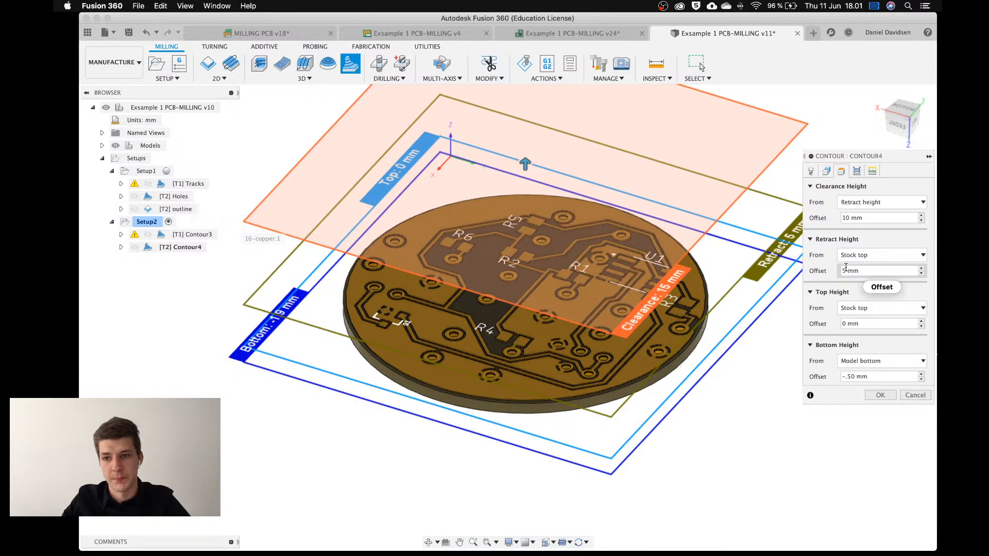
Set the contour's maximum stepdown to 1.4+.5 mm and open its linking settings.
click(857, 171)
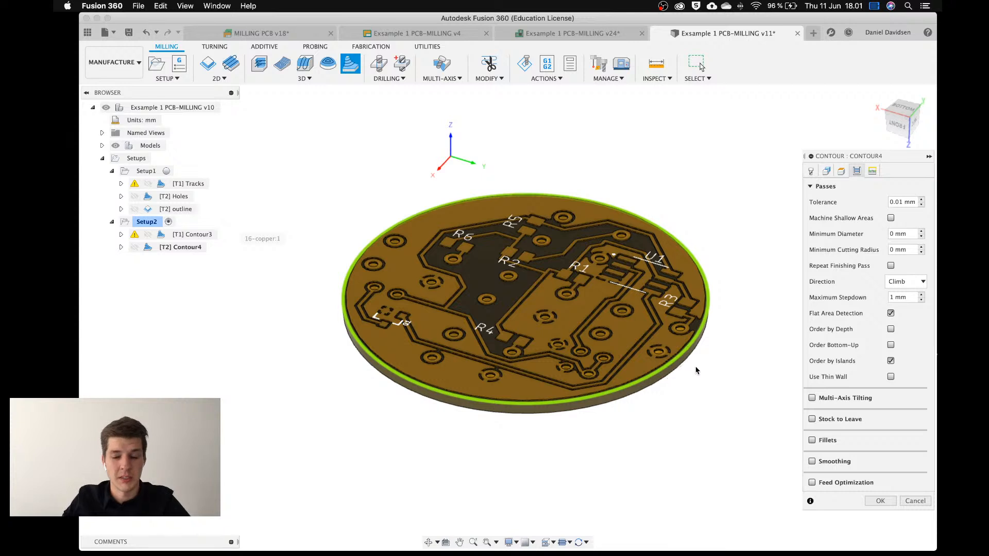
click(911, 298)
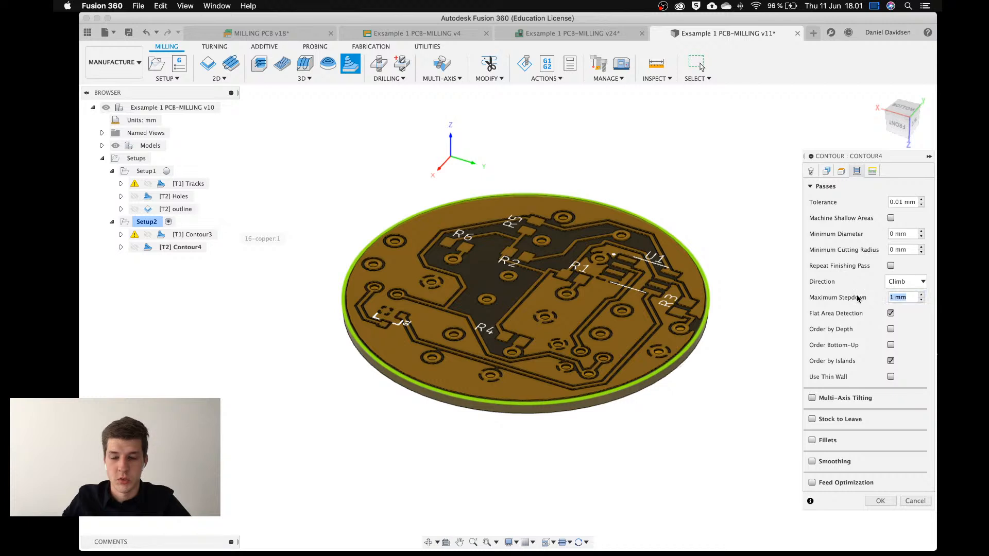
text(1.4)
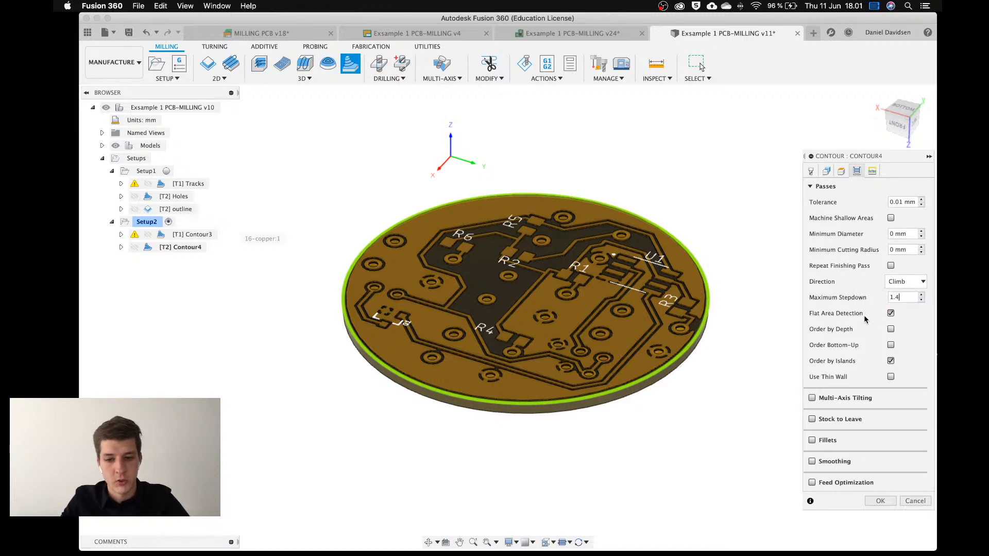
text(+.5)
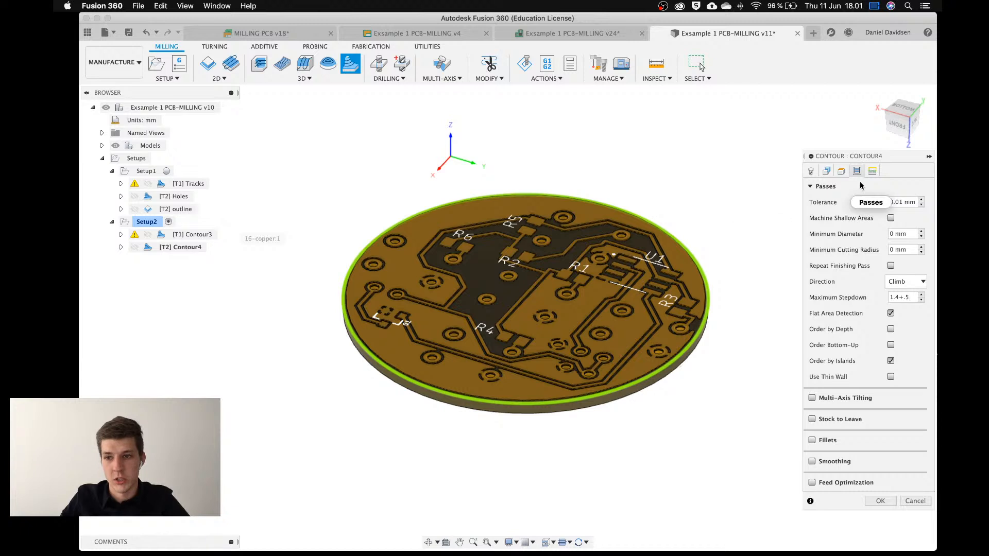
click(872, 171)
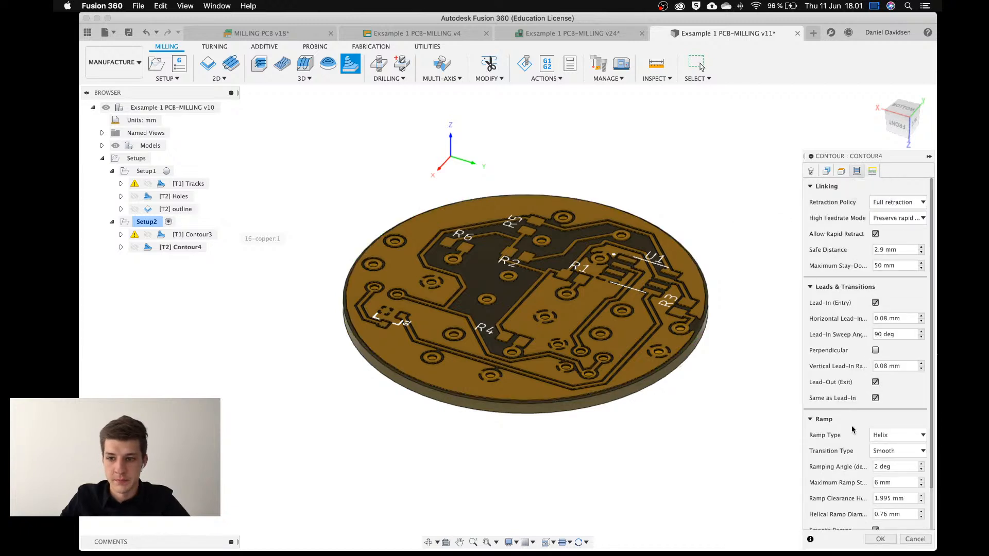
Set the contour's ramp type to Plunge, disable its lead-in and lead-out, and accept the operation.
click(888, 437)
click(894, 449)
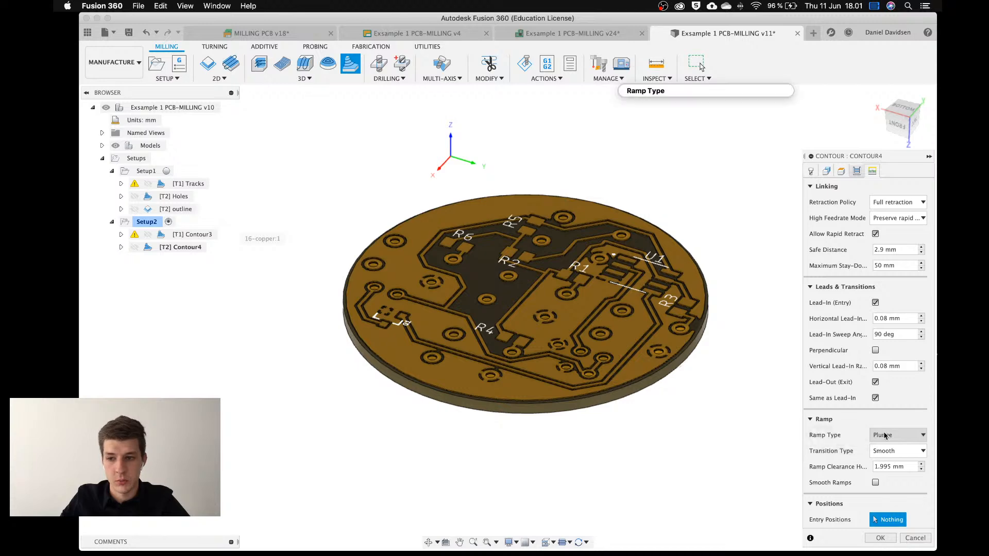
click(875, 303)
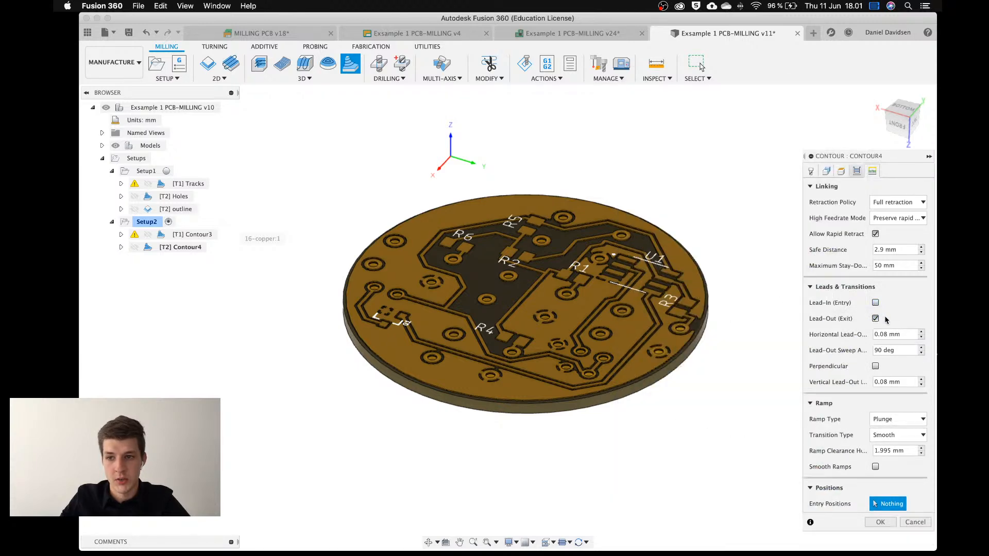
click(876, 319)
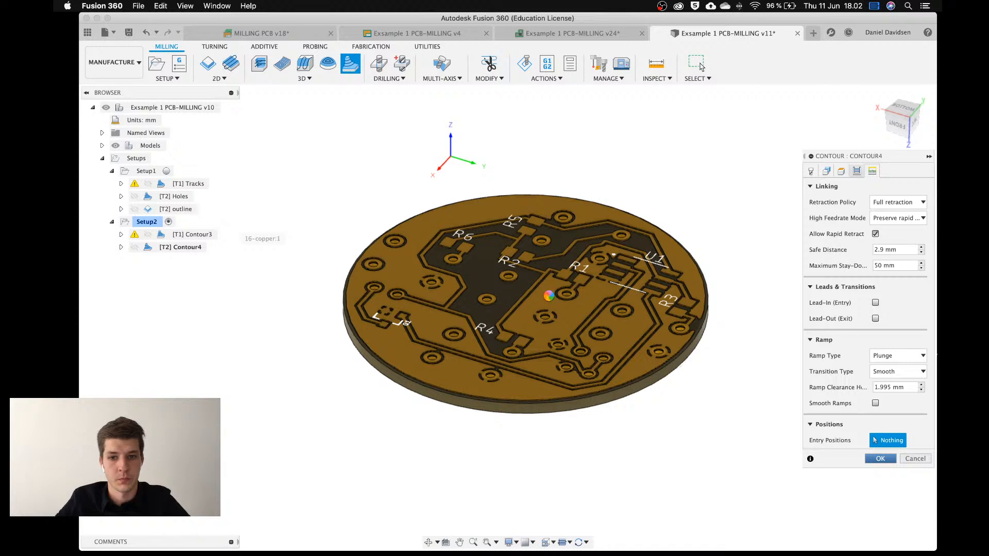
key(Return)
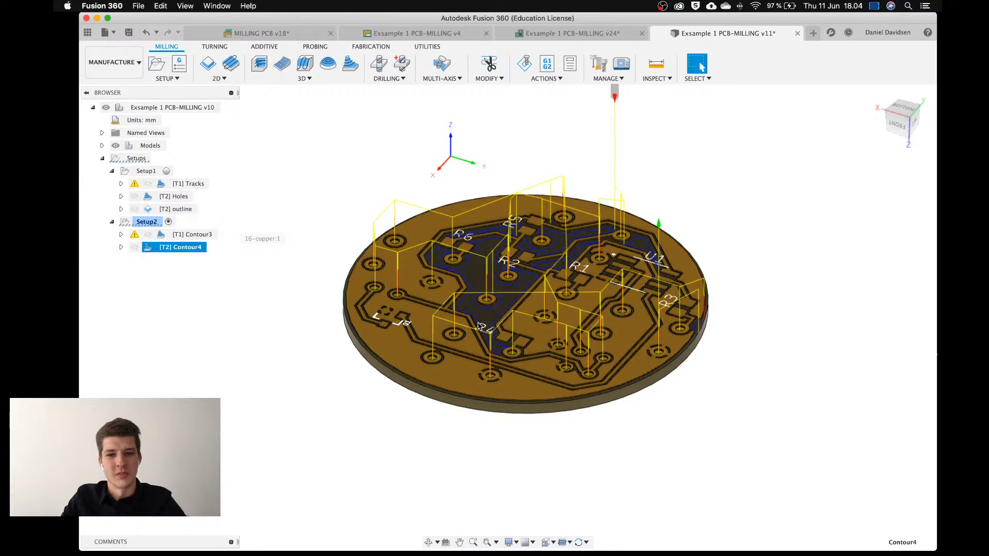
Examine the Contour4 toolpath's depth passes through the holes from the side and beneath the board.
scroll(472, 318, down, 1)
shift+middle_drag(430, 404, 484, 337)
scroll(486, 337, down, 3)
scroll(488, 333, up, 8)
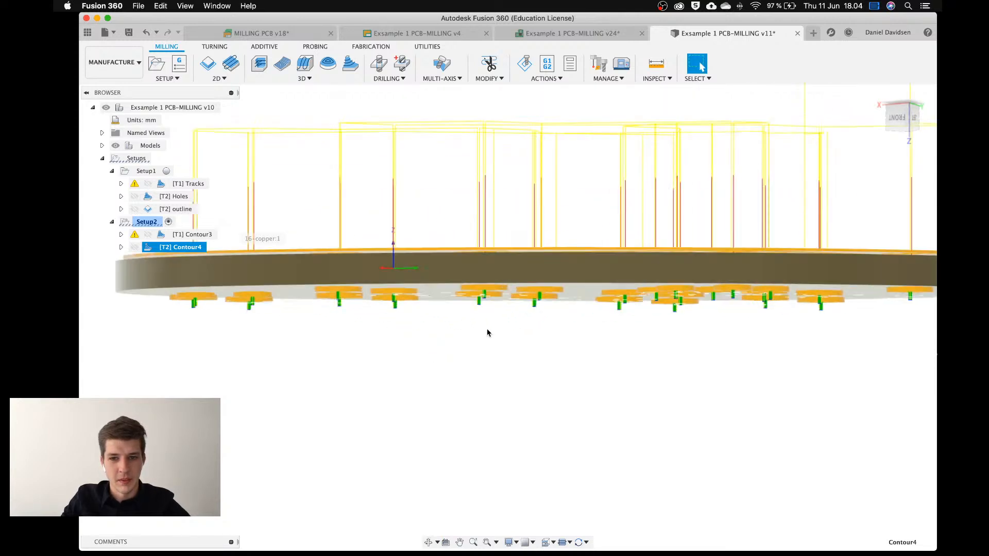
scroll(482, 309, up, 6)
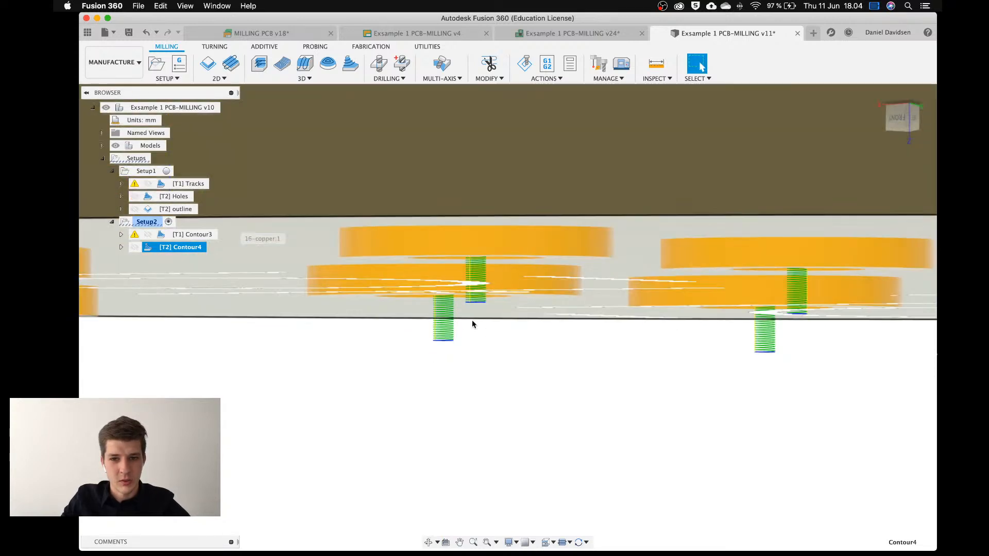
scroll(471, 320, up, 5)
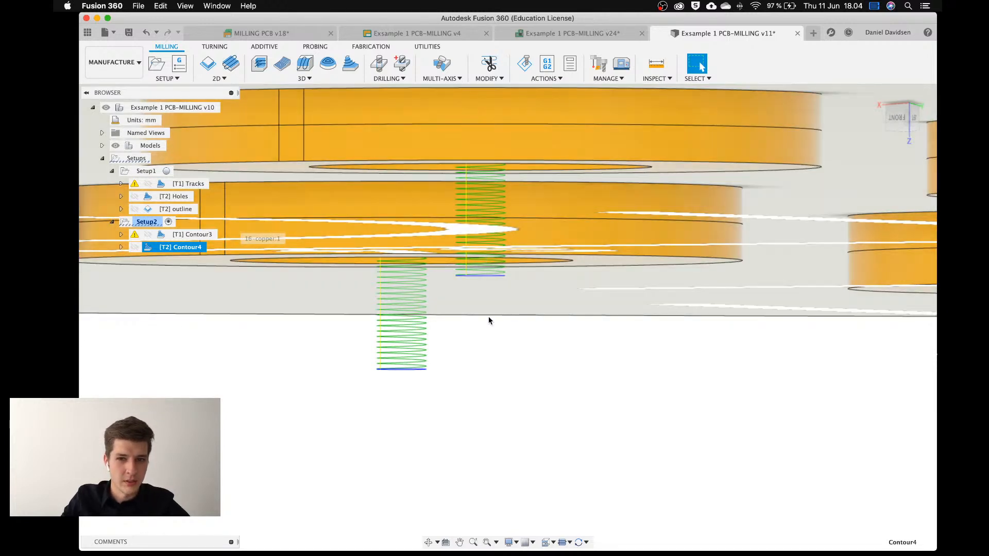
middle_drag(492, 366, 507, 341)
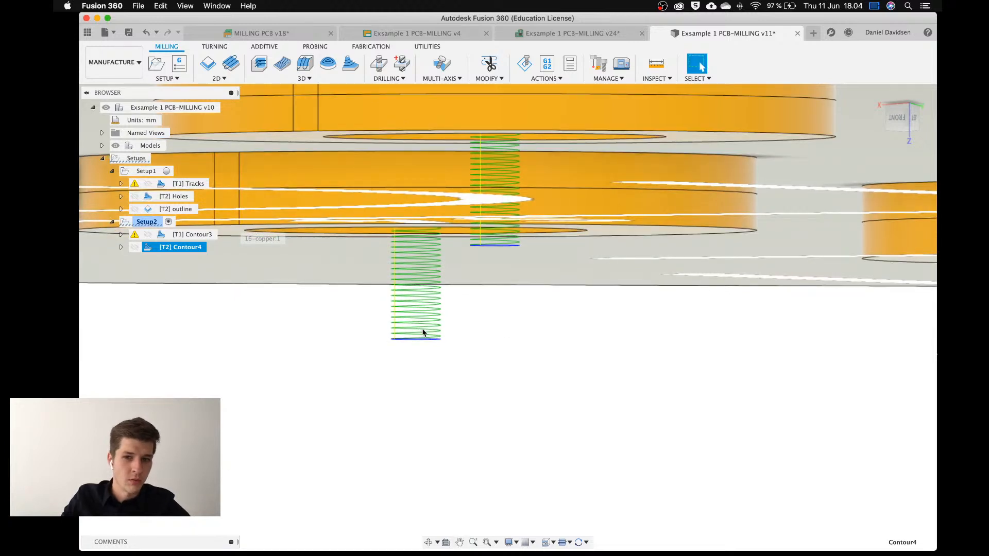
scroll(414, 320, down, 1)
shift+middle_drag(414, 323, 410, 419)
middle_drag(394, 113, 450, 246)
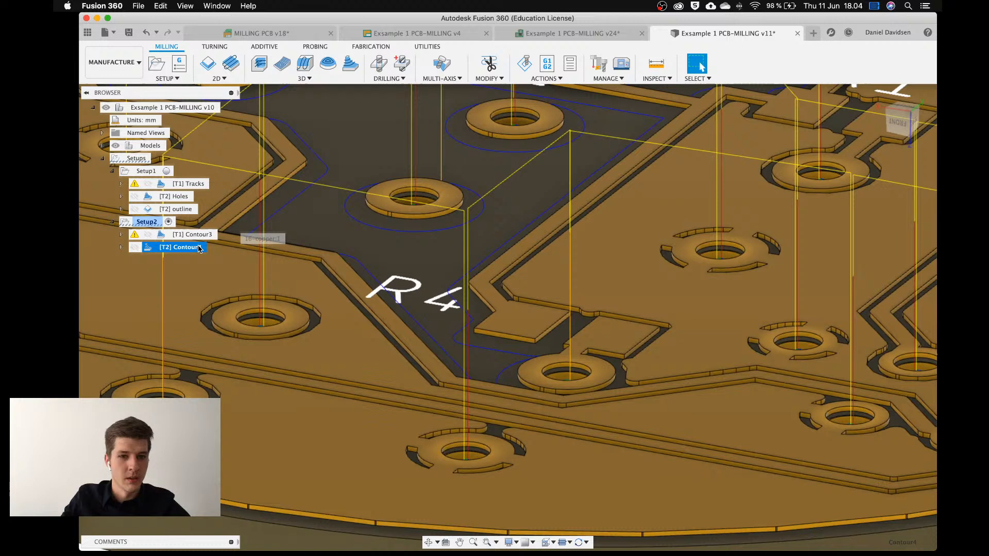
Edit Contour4 and set its top height from a selection, using the dark board face beneath the copper as reference.
right_click(198, 247)
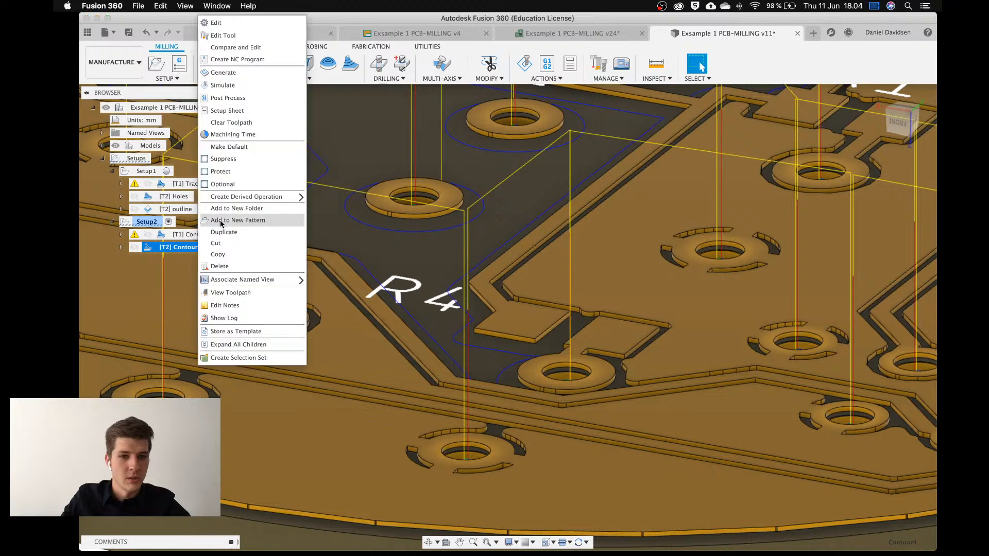
click(241, 35)
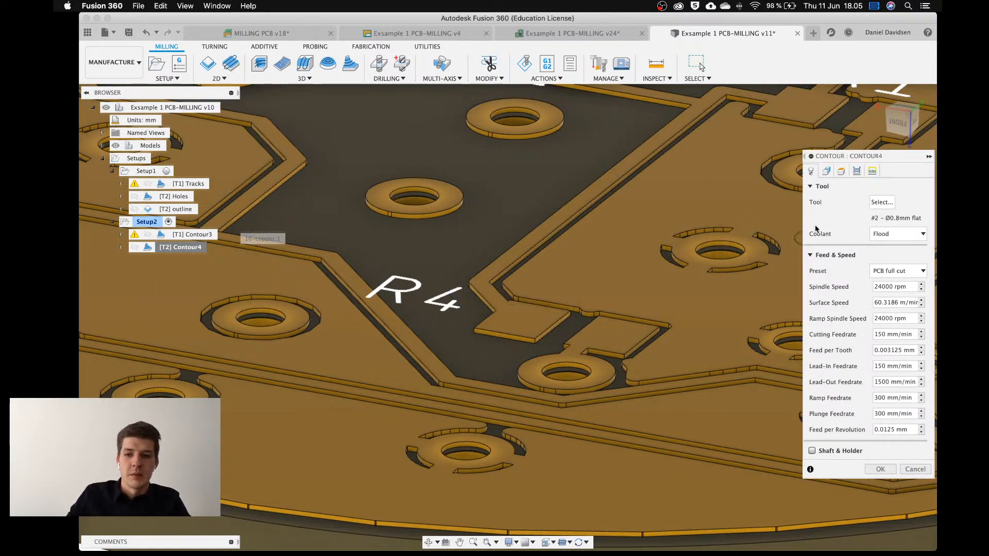
click(841, 175)
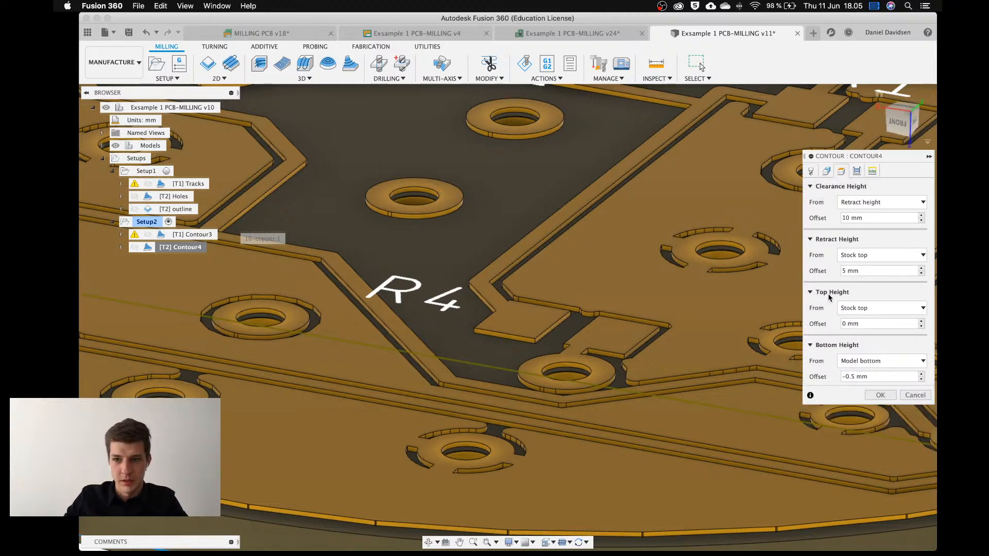
click(852, 308)
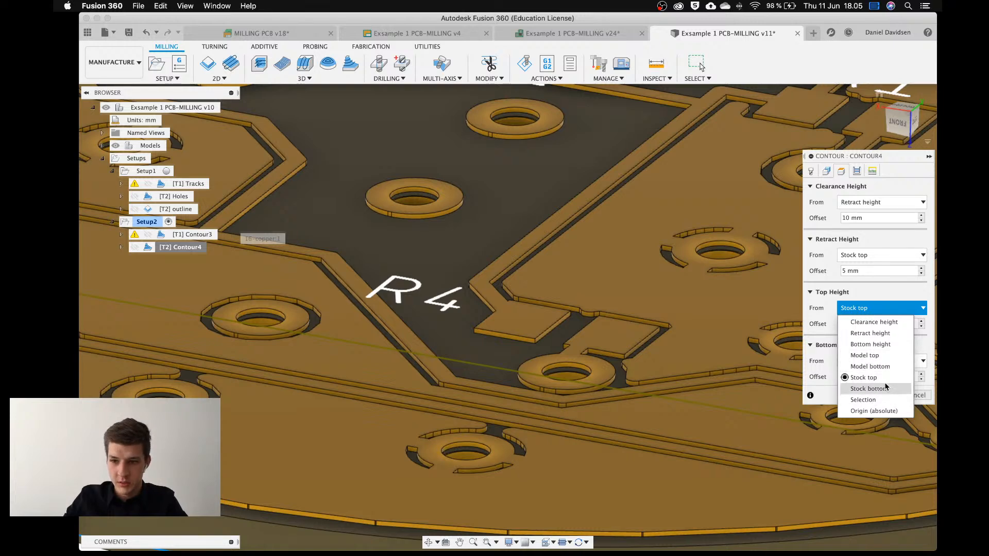
click(884, 400)
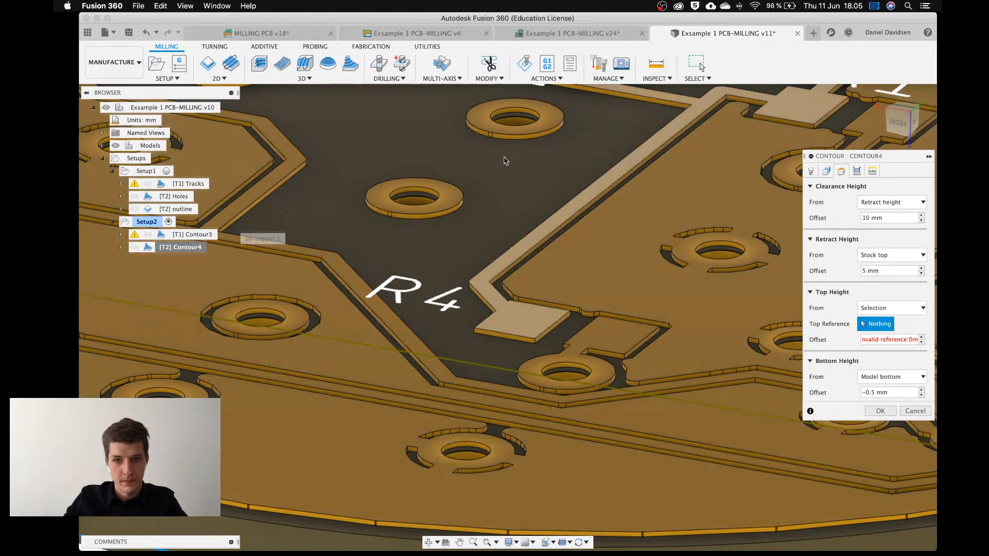
click(493, 164)
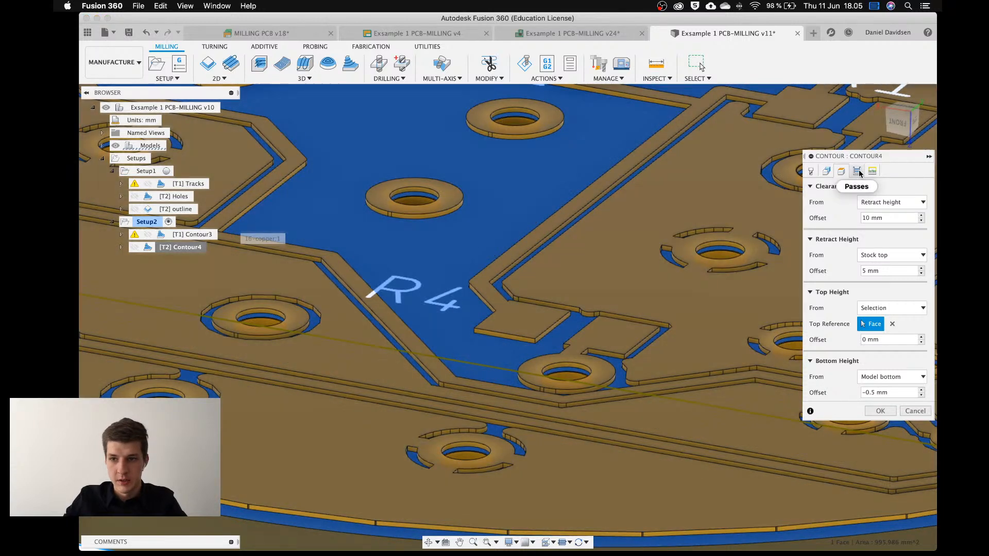
Set Contour4's maximum stepdown to 2 mm and accept the changes.
click(856, 171)
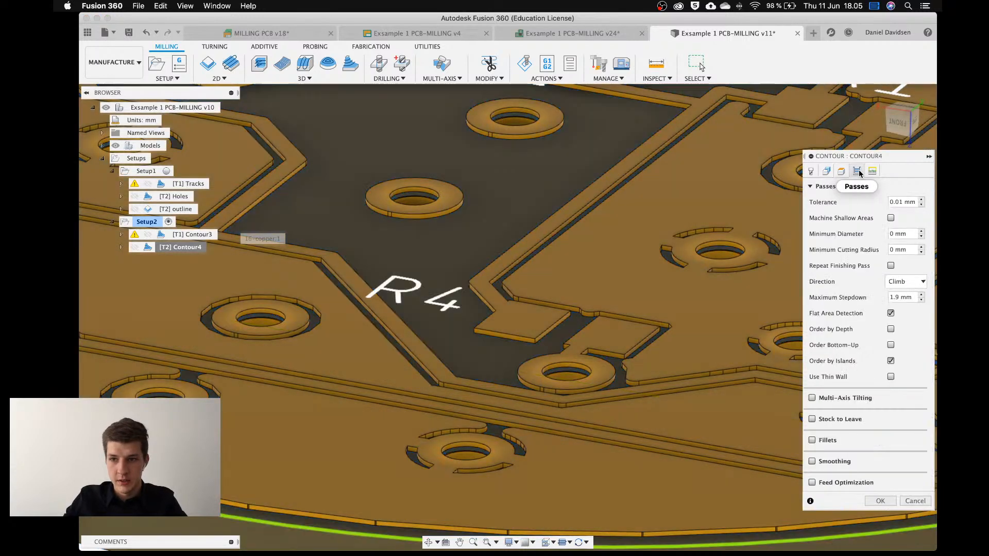
drag(908, 297, 882, 298)
text(2)
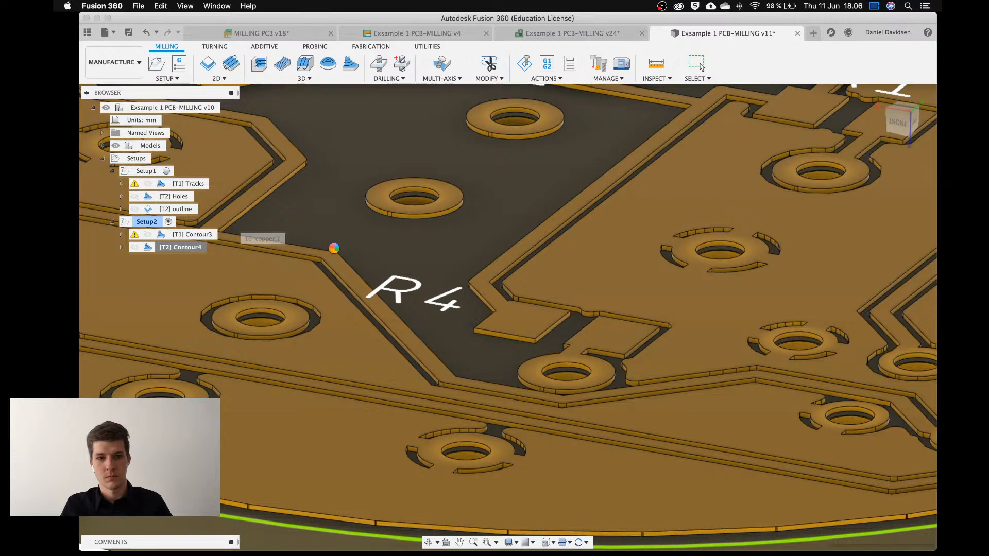
Examine the regenerated Contour4 toolpath at the board's holes from above and from the underside.
scroll(334, 248, down, 3)
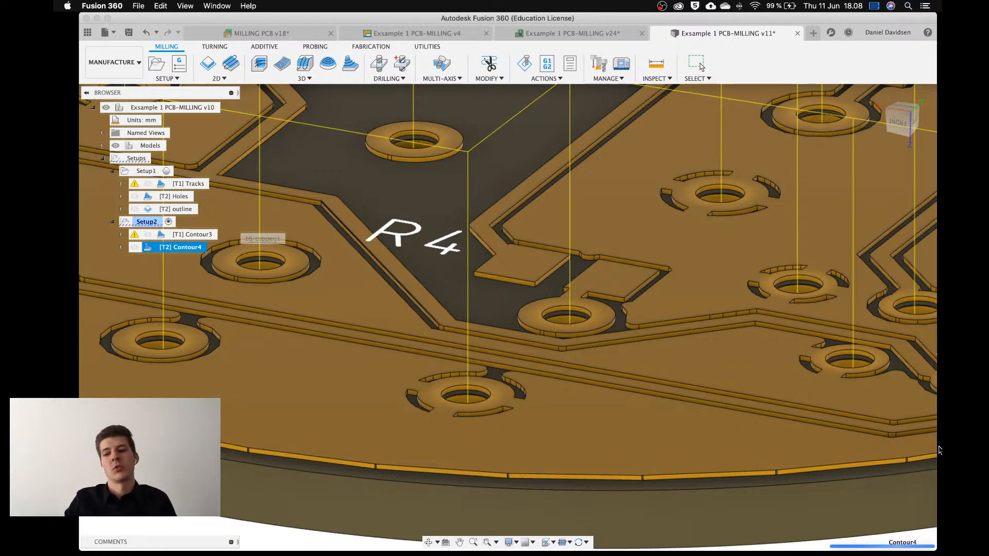
scroll(332, 441, up, 5)
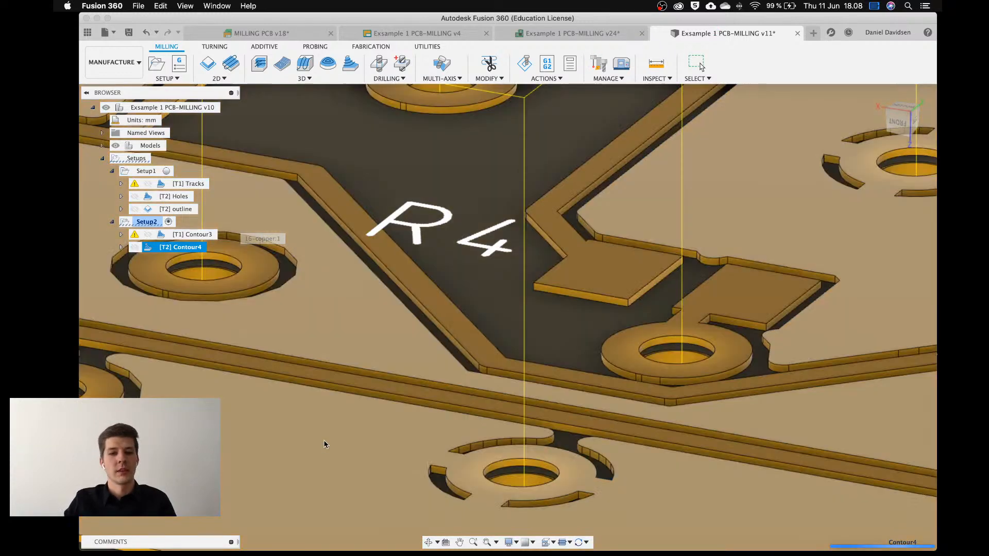
scroll(367, 336, down, 3)
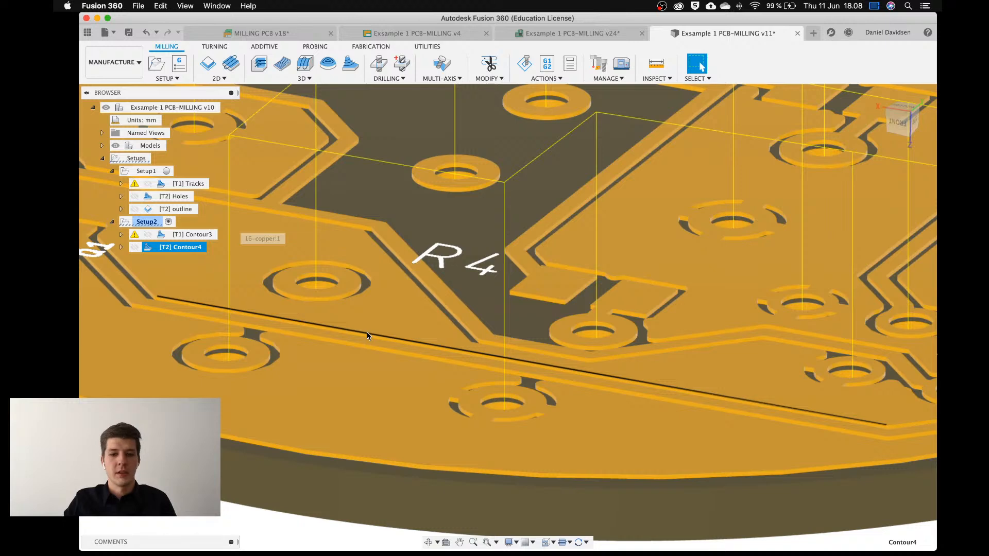
scroll(596, 236, down, 5)
click(415, 311)
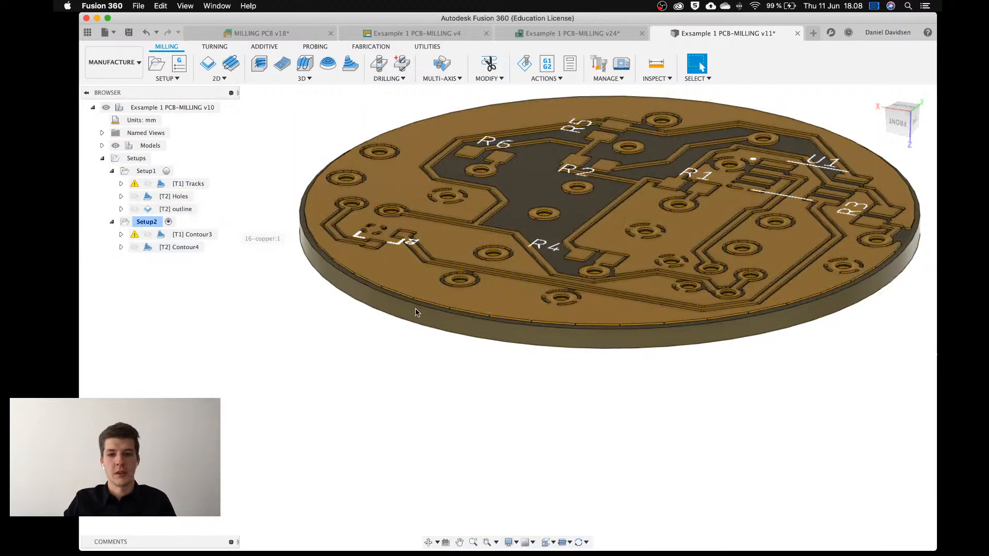
scroll(436, 303, right, 3)
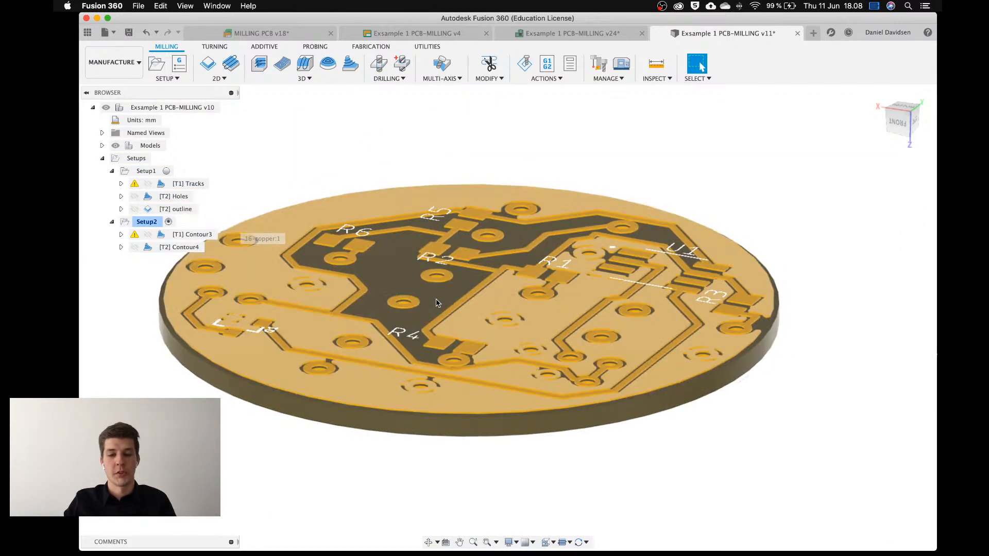
scroll(436, 303, left, 2)
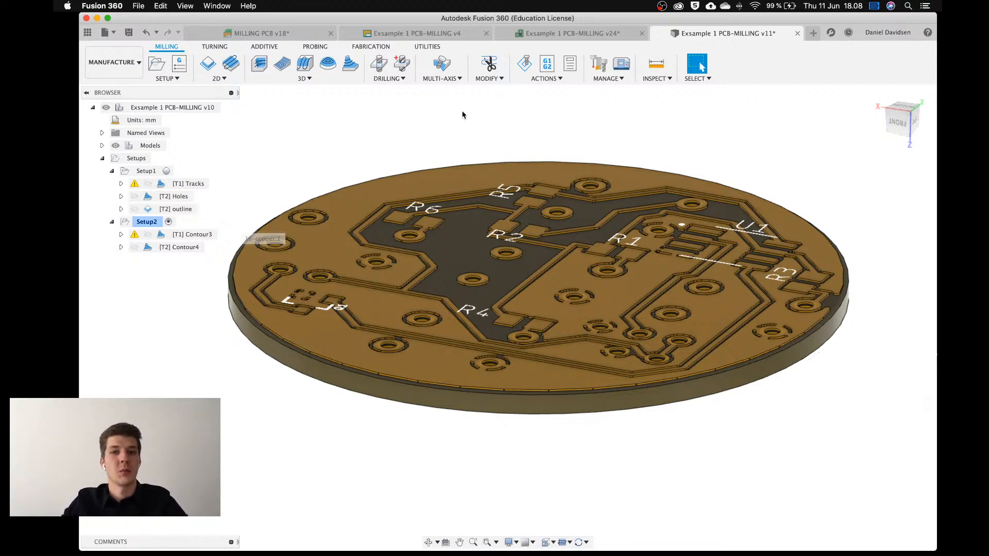
click(181, 247)
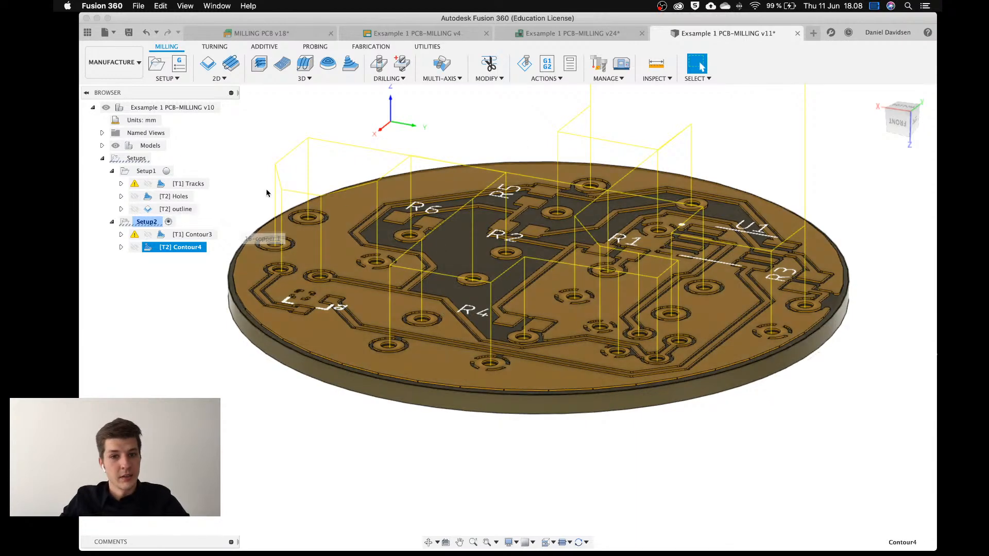
shift+middle_drag(446, 378, 458, 331)
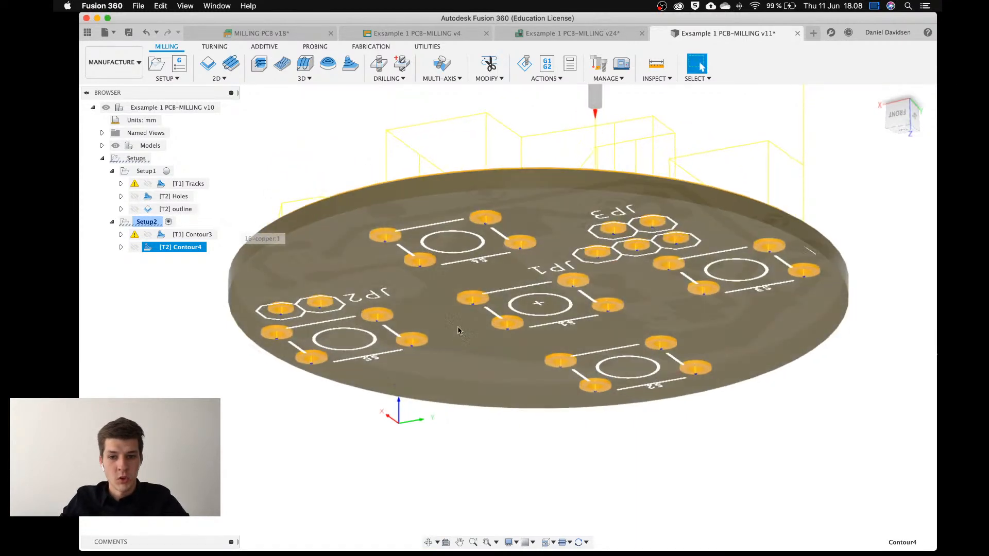
scroll(469, 314, up, 10)
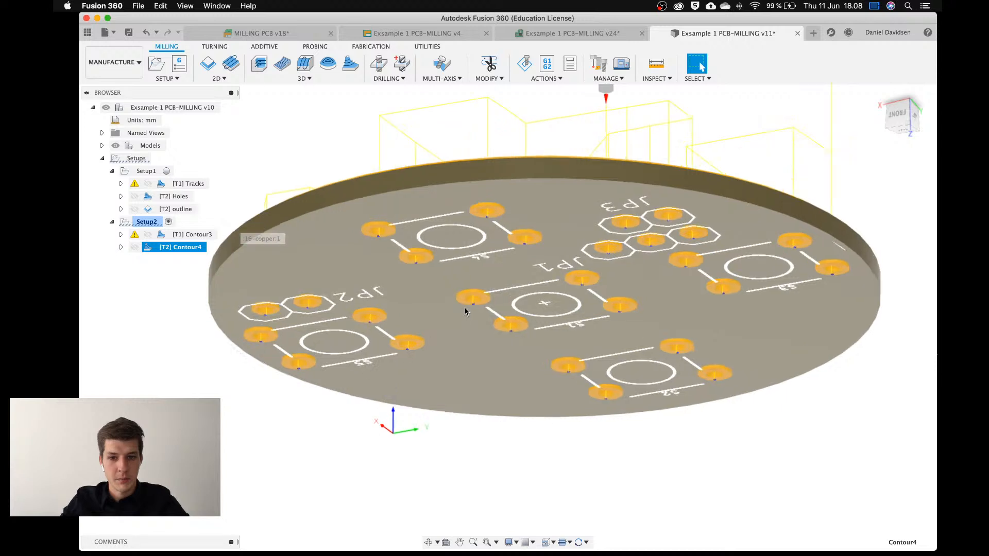
scroll(479, 307, up, 4)
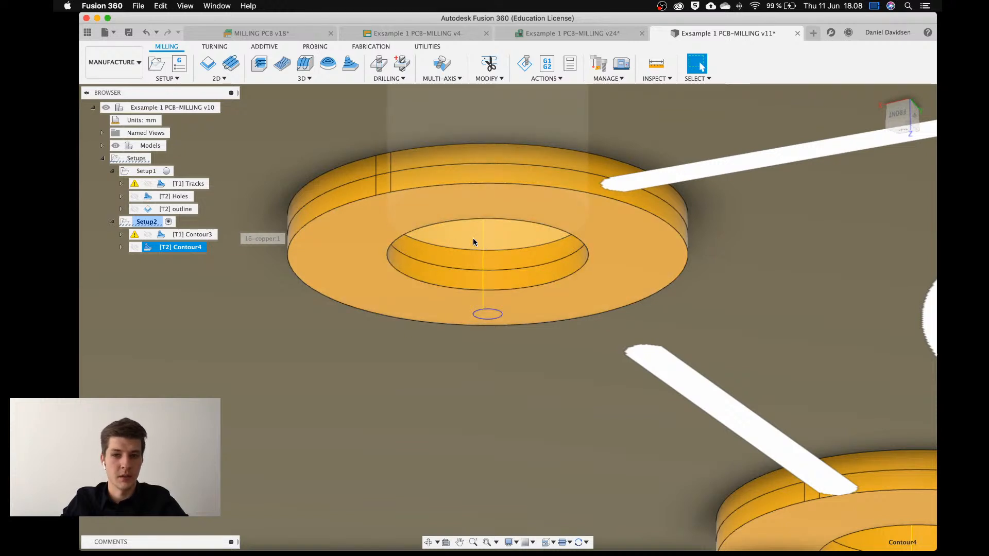
scroll(473, 240, down, 5)
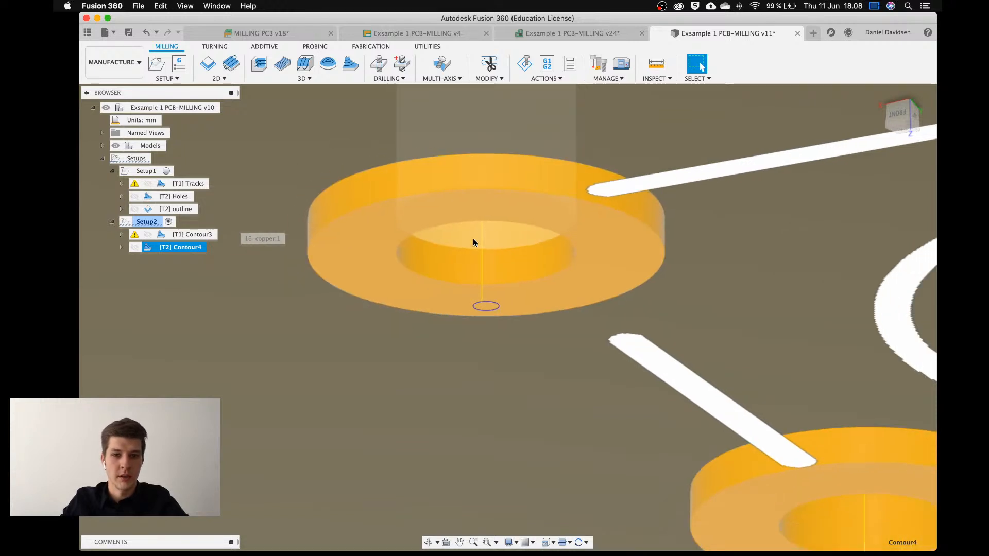
scroll(473, 239, down, 8)
mouse_move(474, 240)
shift+middle_down()
mouse_move(471, 250)
mouse_move(466, 233)
shift+middle_up()
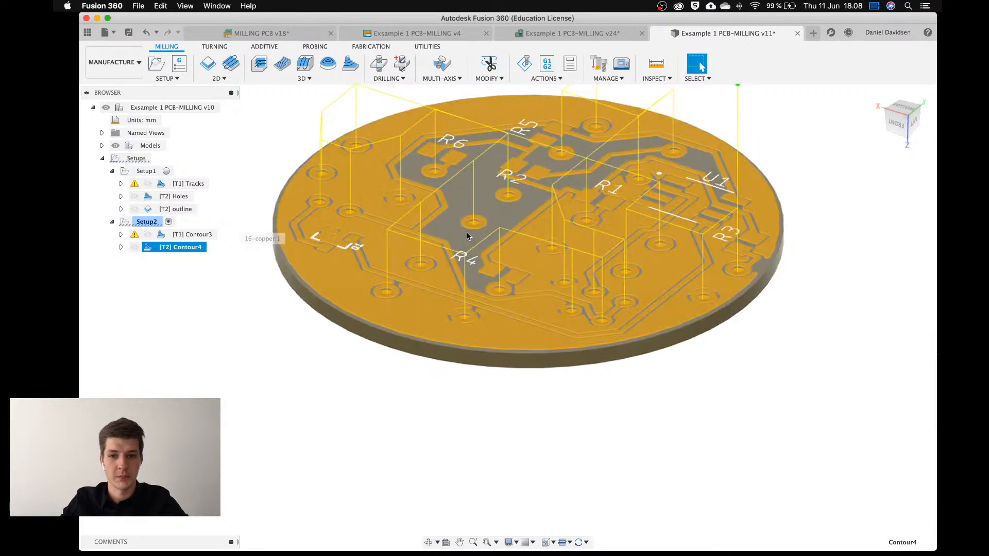
scroll(408, 192, down, 2)
click(248, 125)
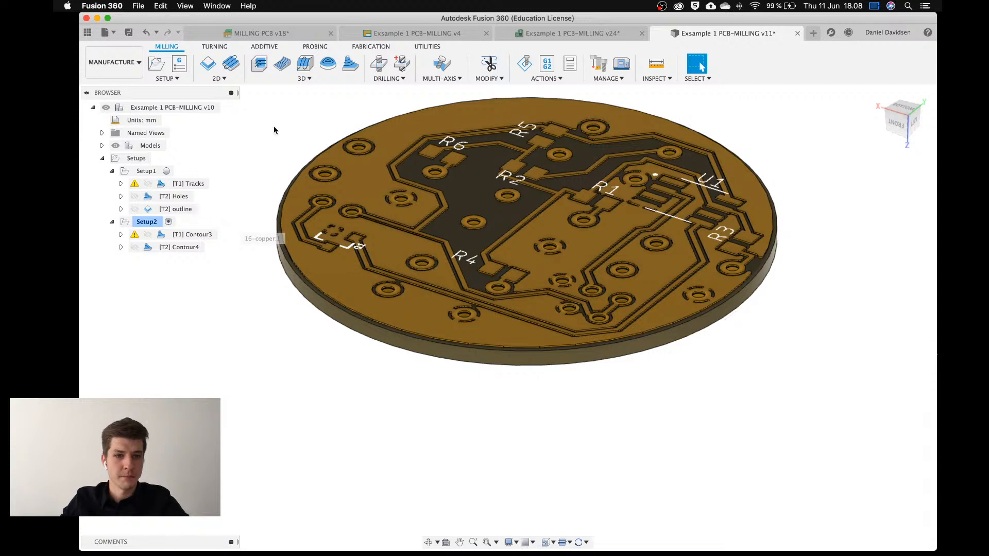
Start a 2D Contour operation in Setup2 and select the round board's lower outer edge as the contour.
click(209, 64)
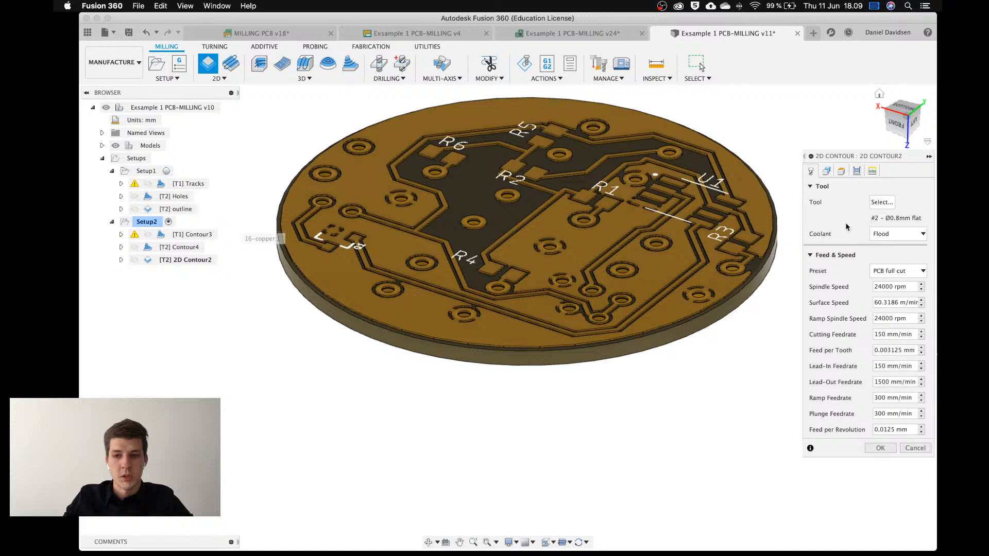
click(825, 174)
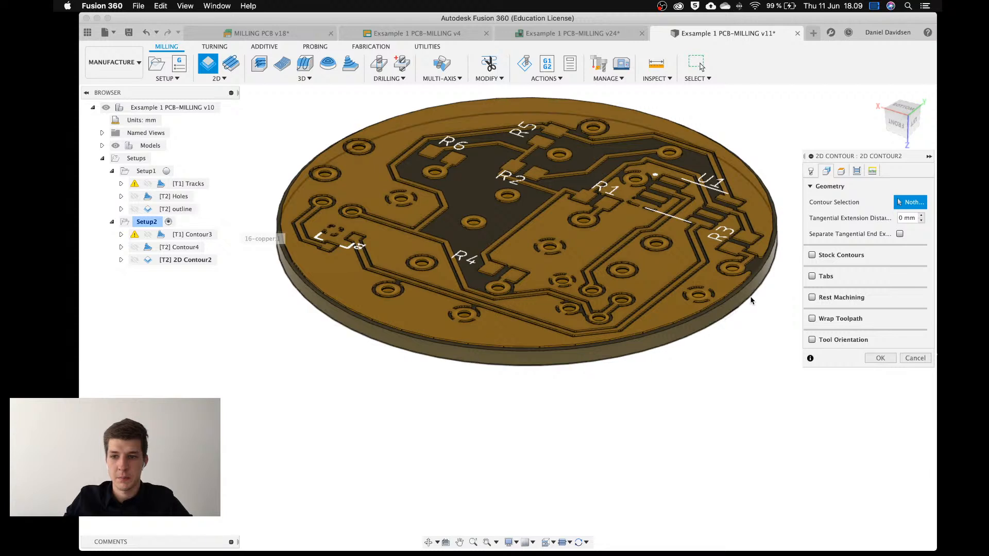
click(749, 301)
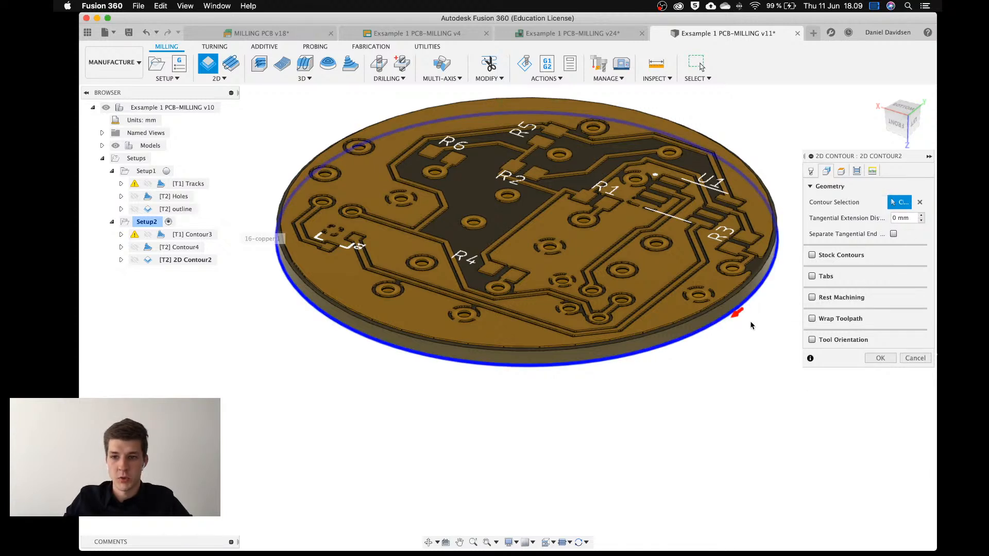
Set the 2D contour's bottom height offset to -.5 mm from the selected contour.
click(840, 175)
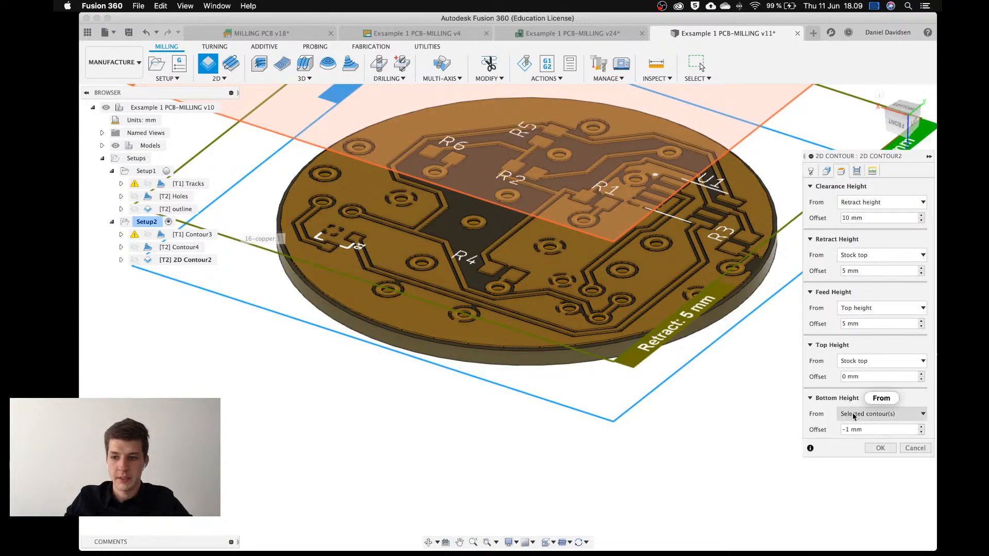
mouse_move(890, 422)
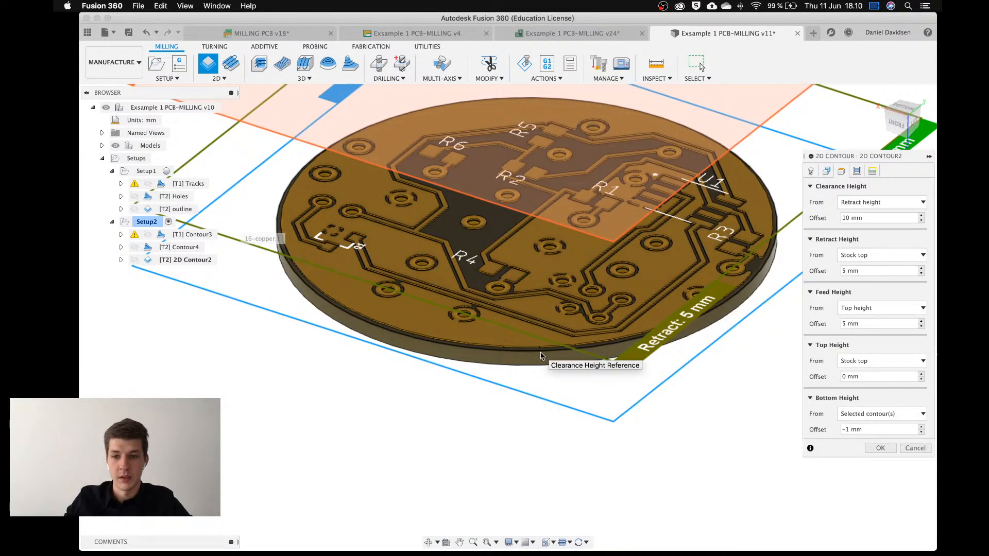
click(884, 428)
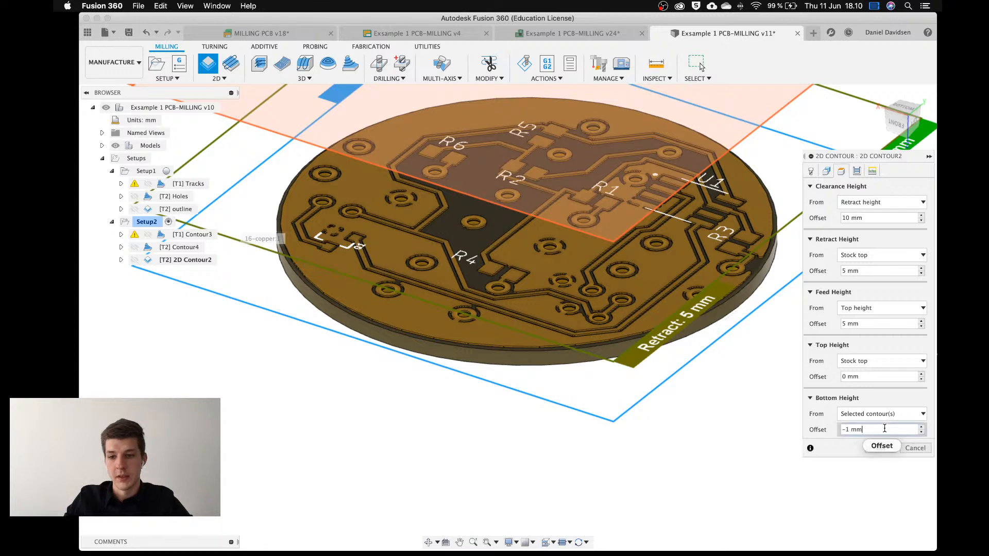
drag(859, 429, 838, 429)
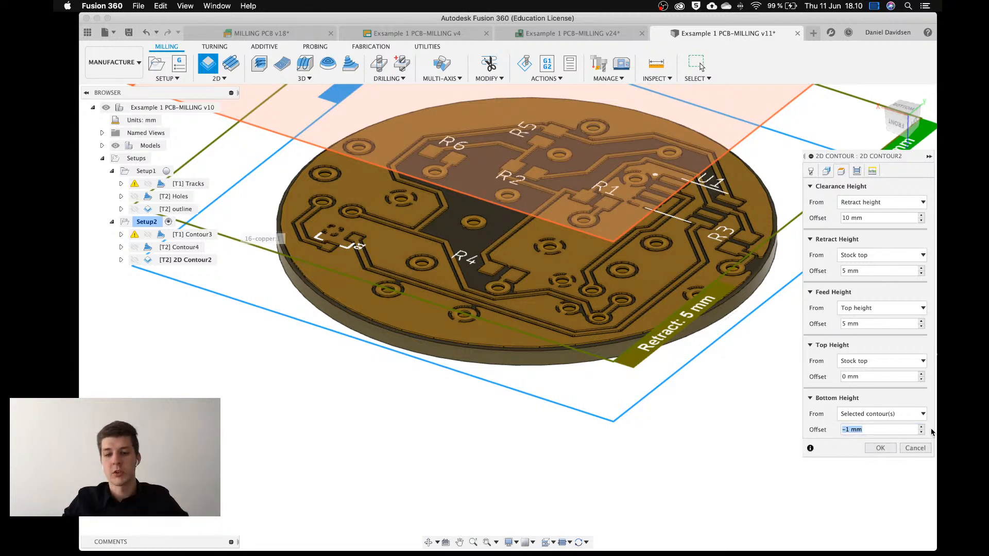
key(Right)
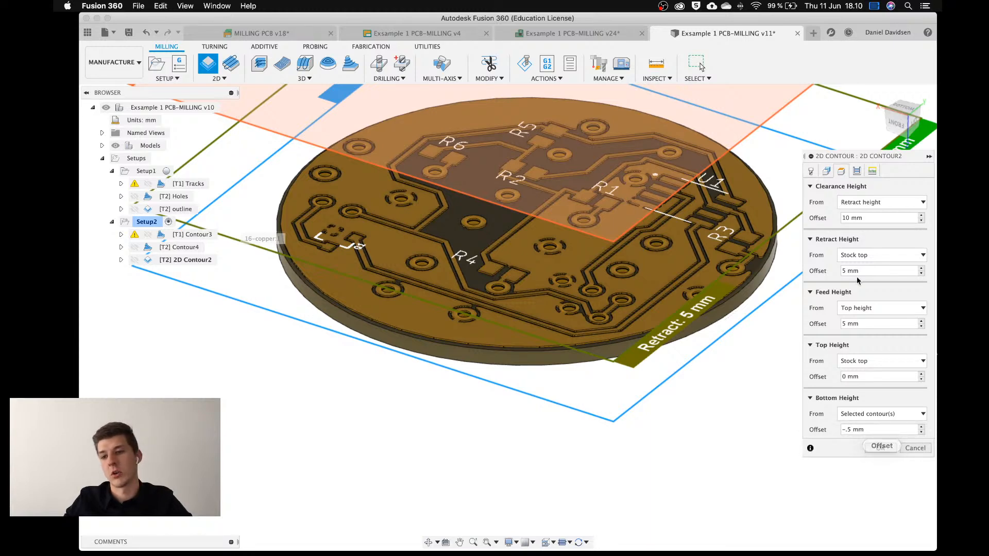
Turn off multiple depths in the 2D contour's passes settings.
click(857, 172)
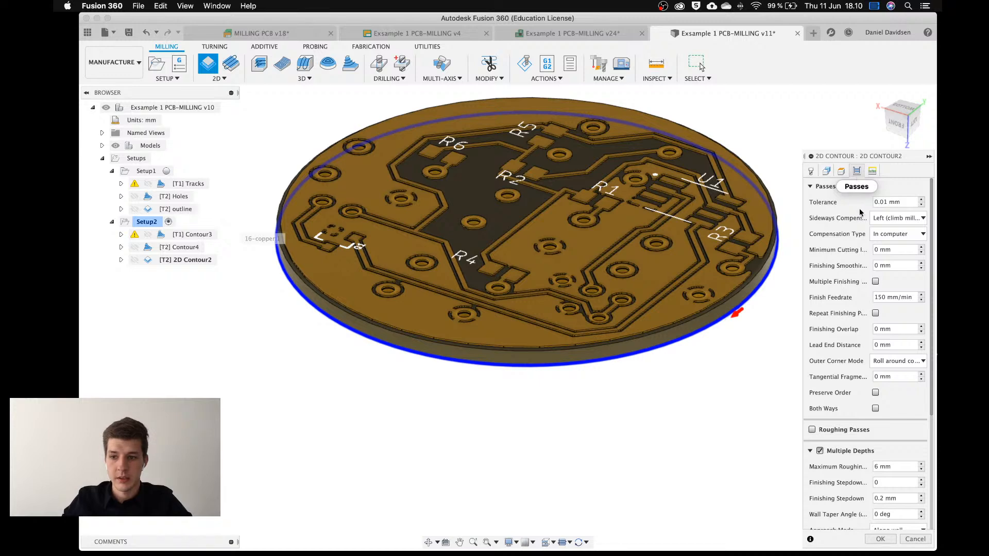
scroll(844, 340, down, 5)
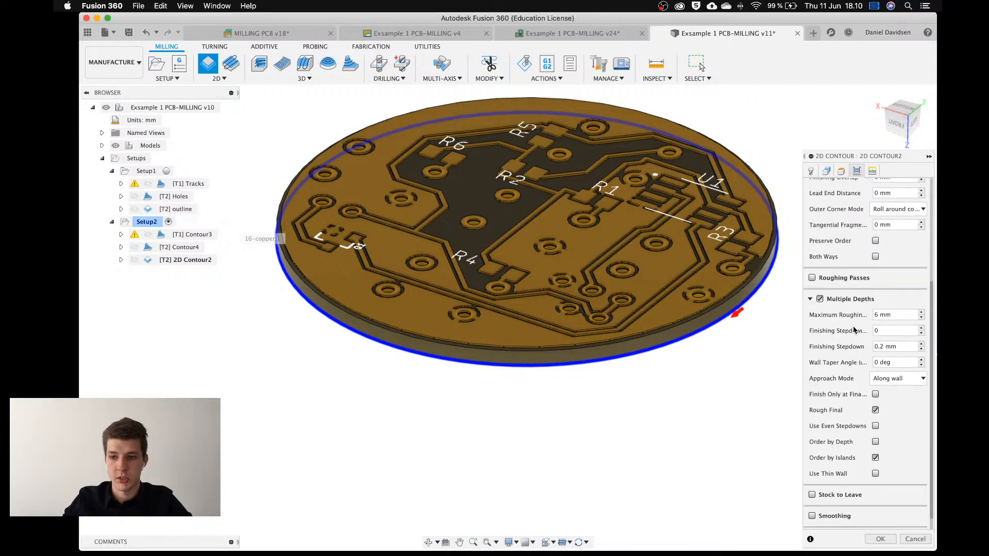
mouse_move(873, 302)
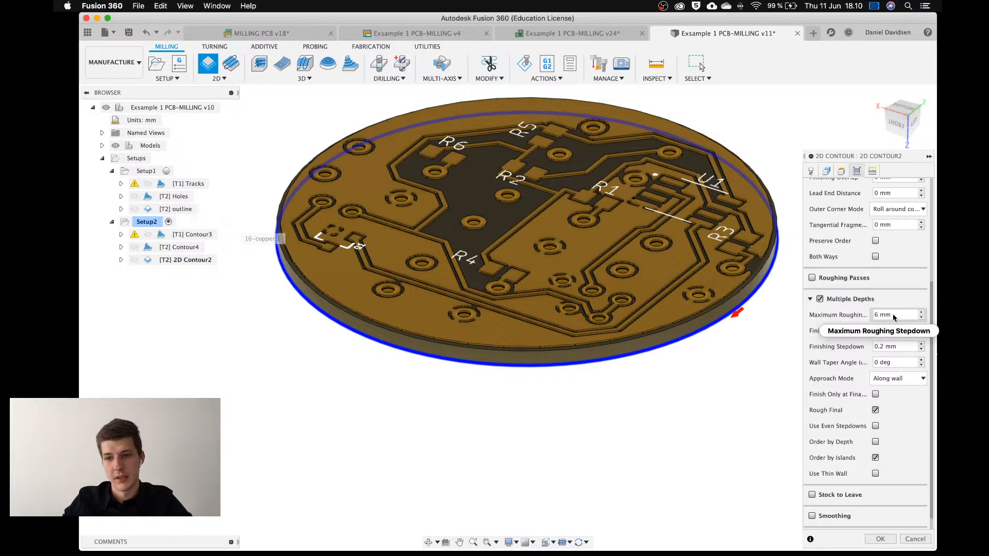
click(821, 300)
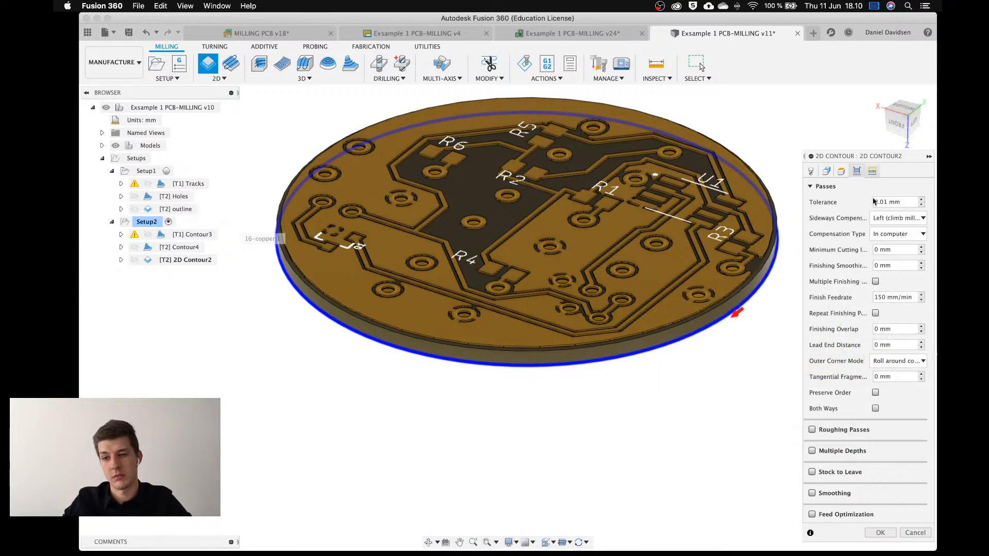
Disable lead-in and lead-out for the 2D contour and accept the operation.
click(873, 174)
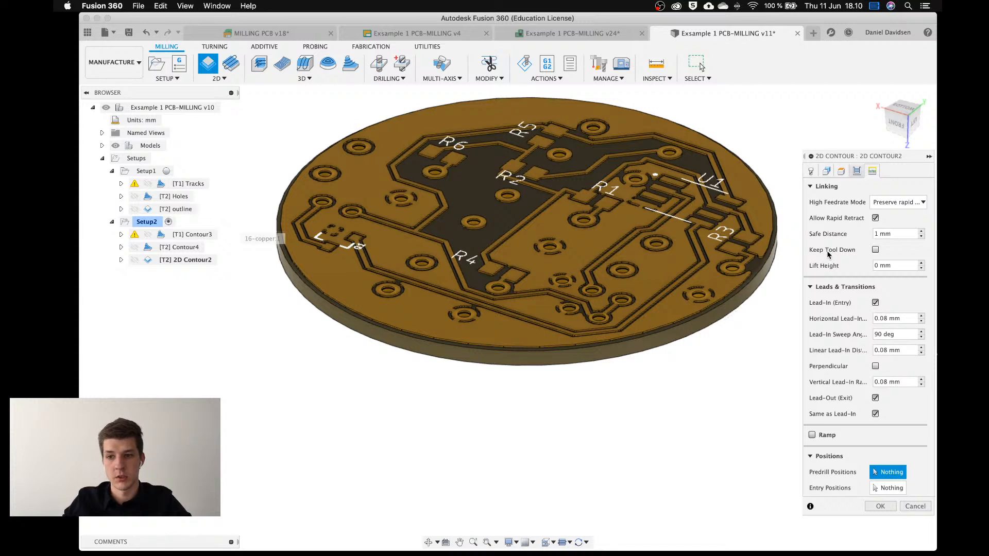
click(875, 303)
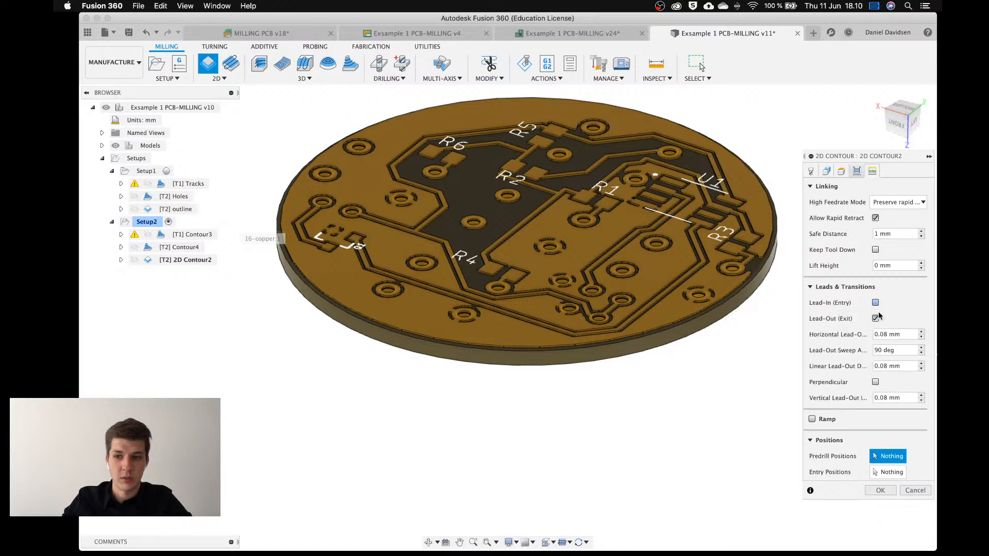
click(875, 318)
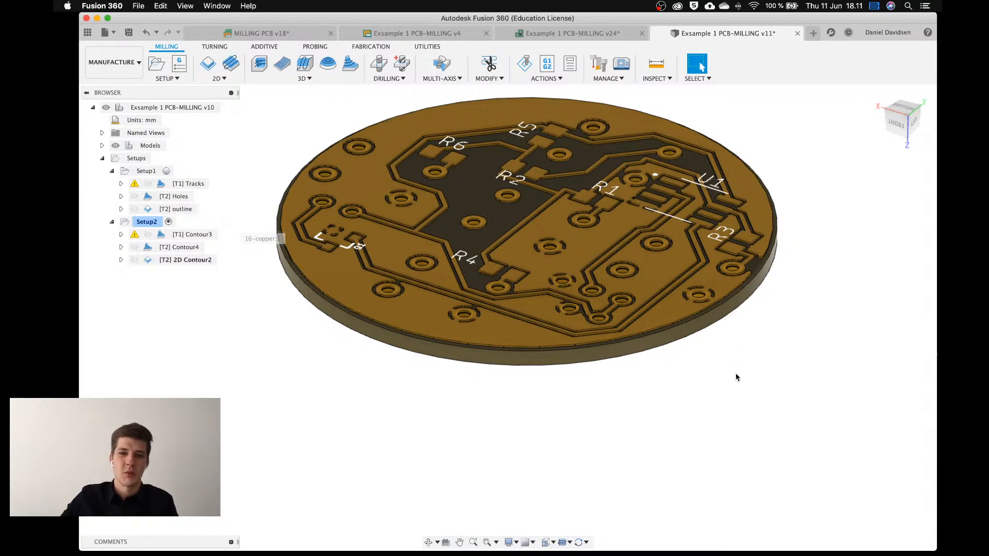
Examine the 2D Contour2 toolpath around the board's outer edge.
click(195, 260)
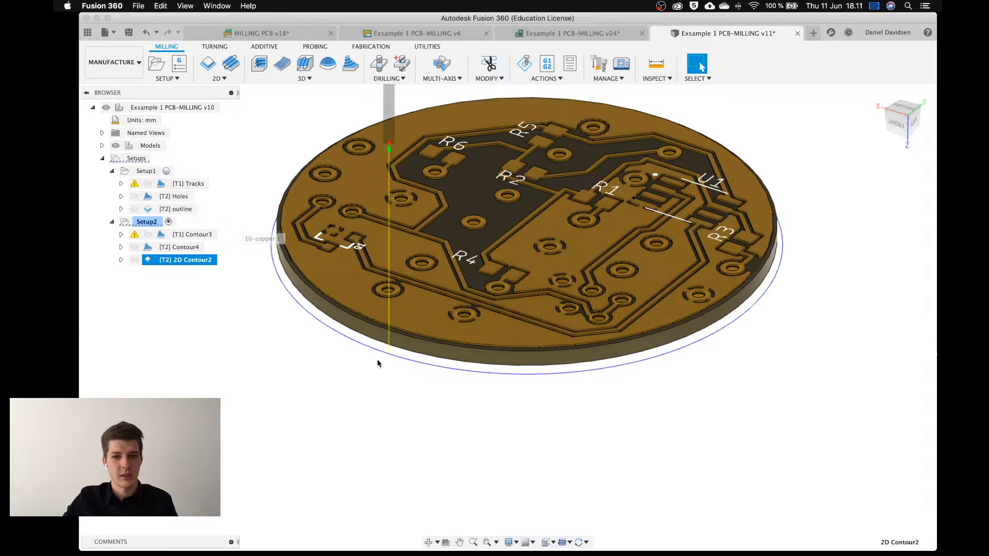
shift+middle_drag(484, 388, 528, 380)
middle_drag(422, 358, 499, 382)
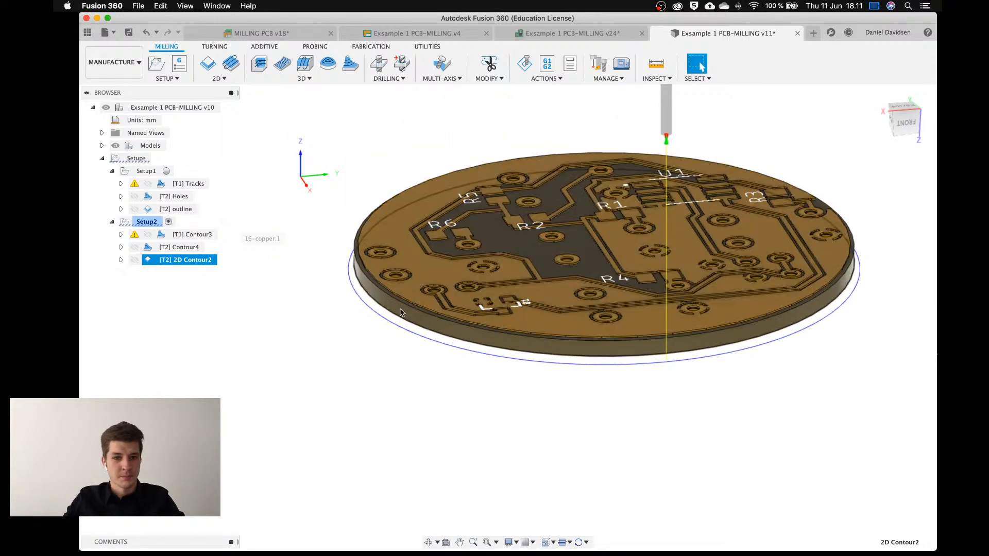
Simulate Setup2's toolpaths with the models hidden, skipping ahead to Contour4, and show the models again after closing the simulation.
click(151, 222)
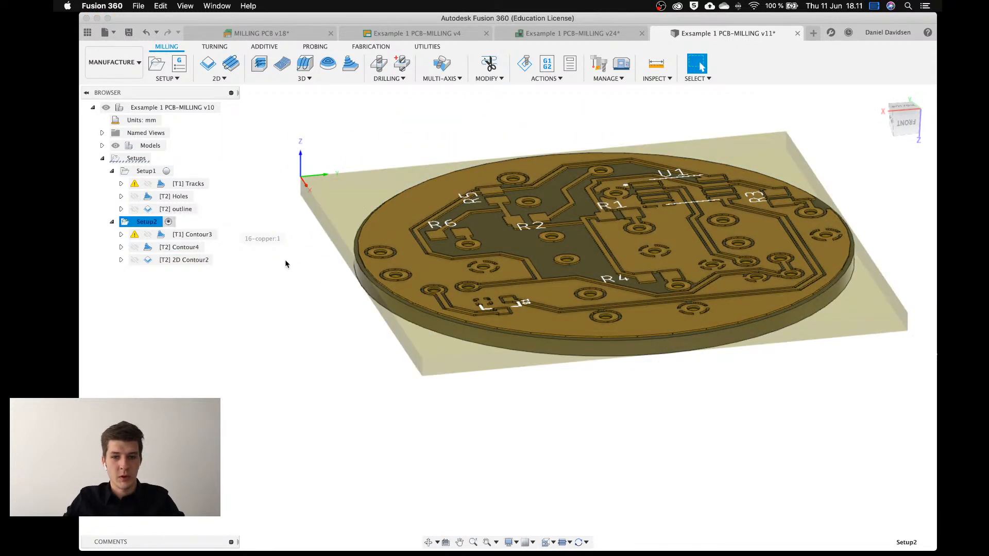
click(524, 64)
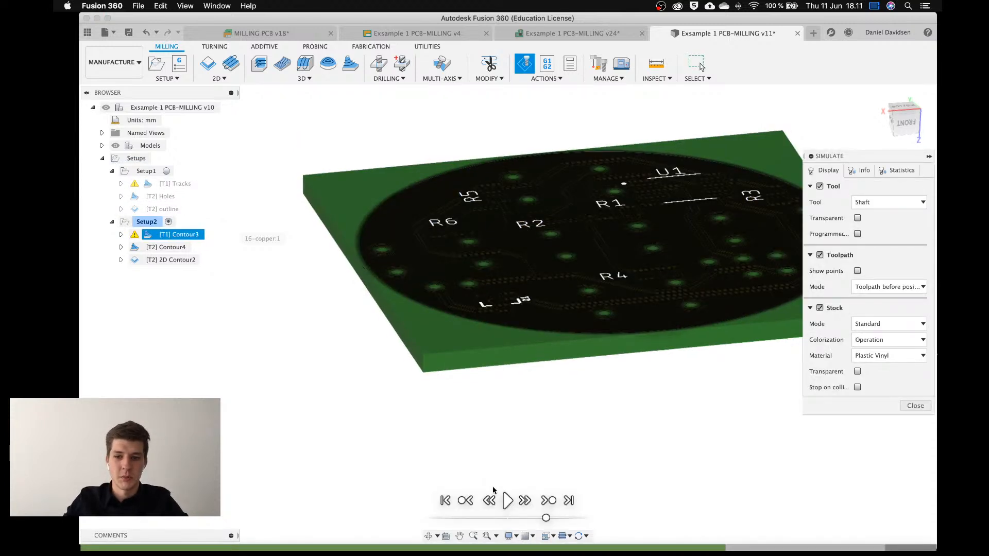
click(507, 500)
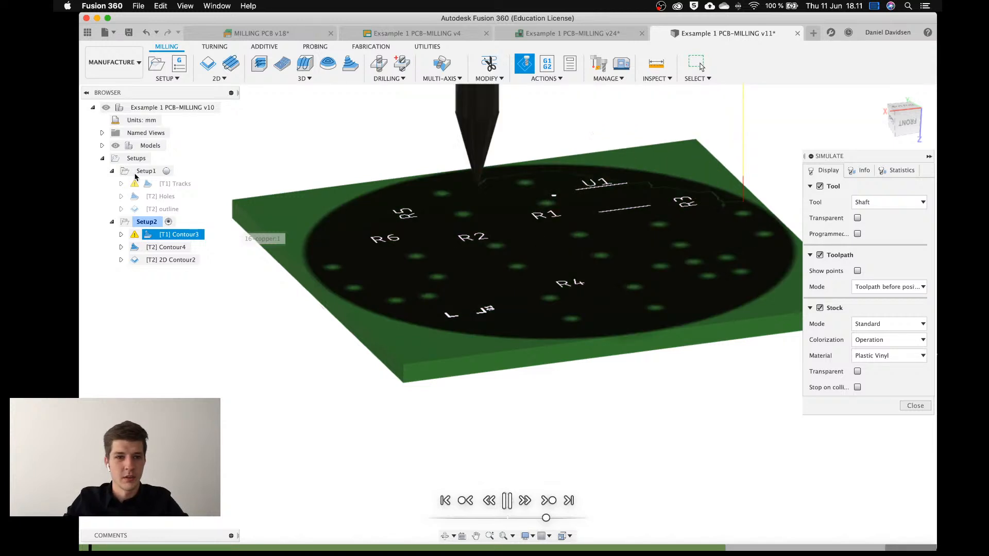
click(115, 146)
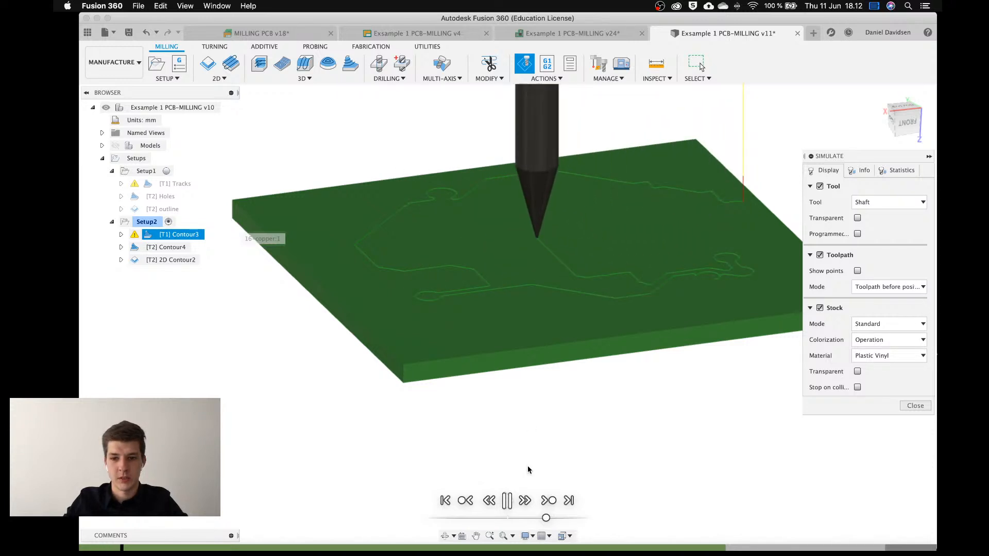
click(548, 501)
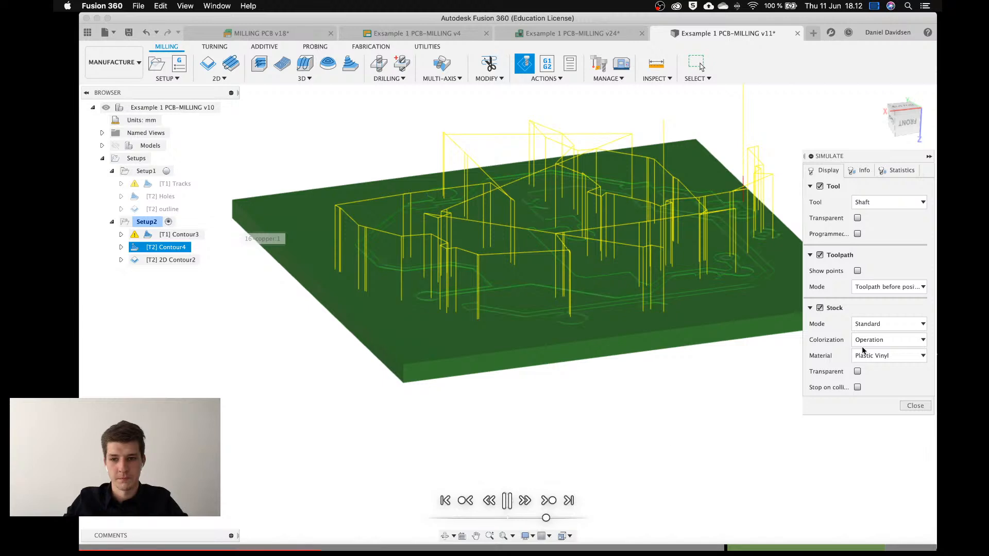
click(916, 406)
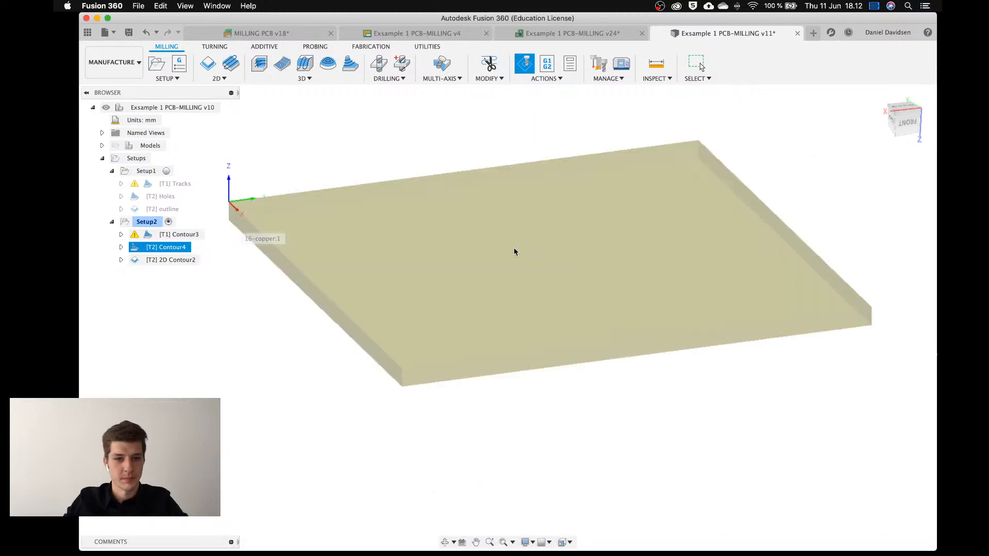
click(116, 145)
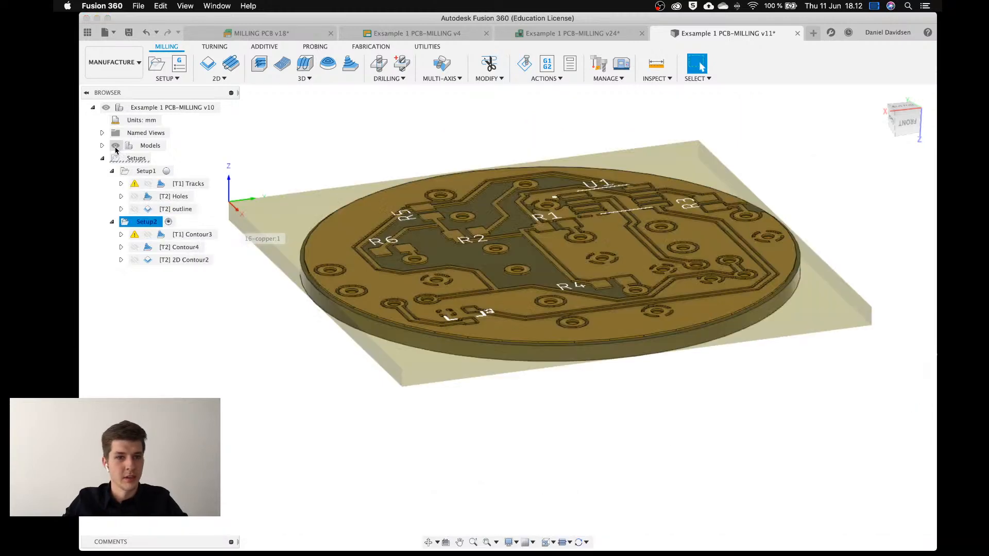
click(277, 149)
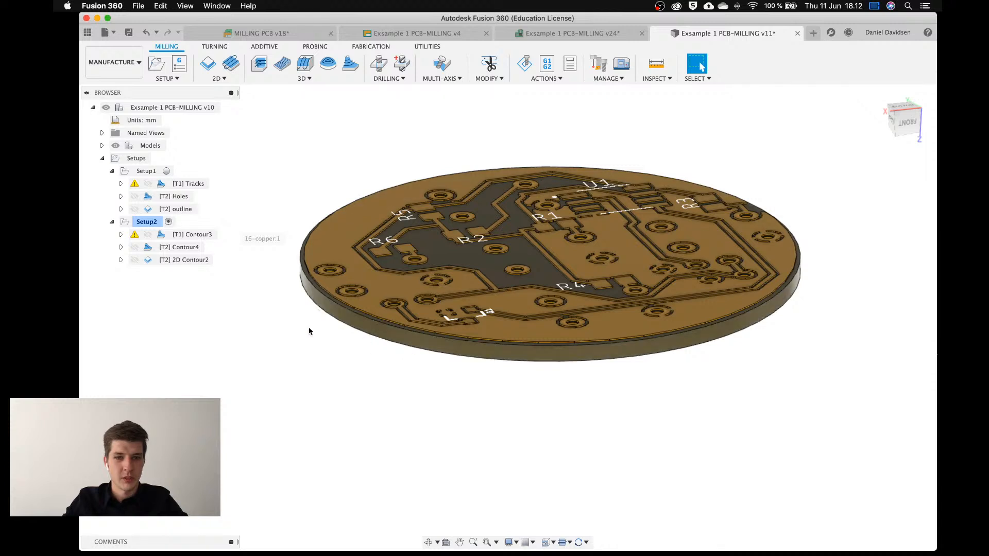
Select Contour3, Contour4 and 2D Contour2 together and start storing them as a template.
middle_drag(363, 340, 449, 352)
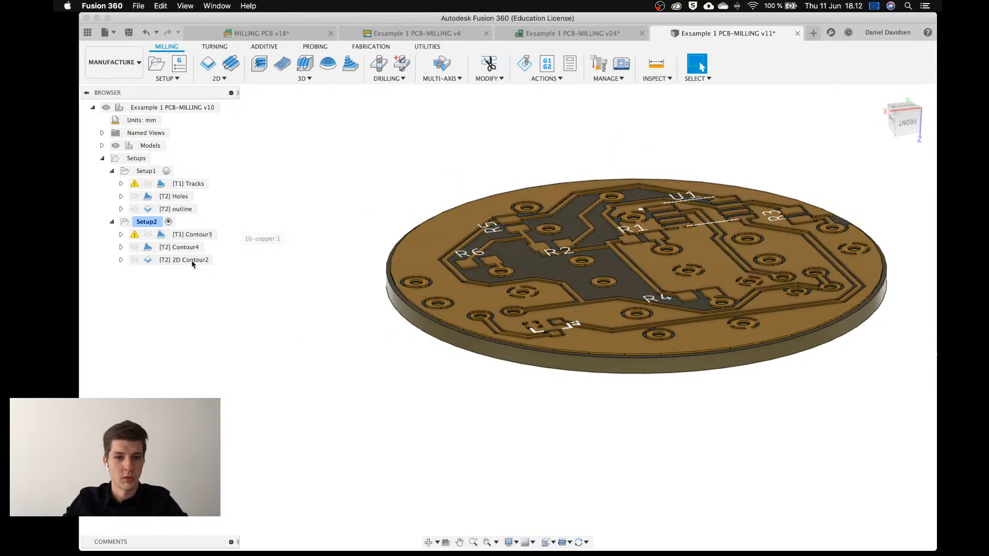
click(191, 235)
shift+click(180, 259)
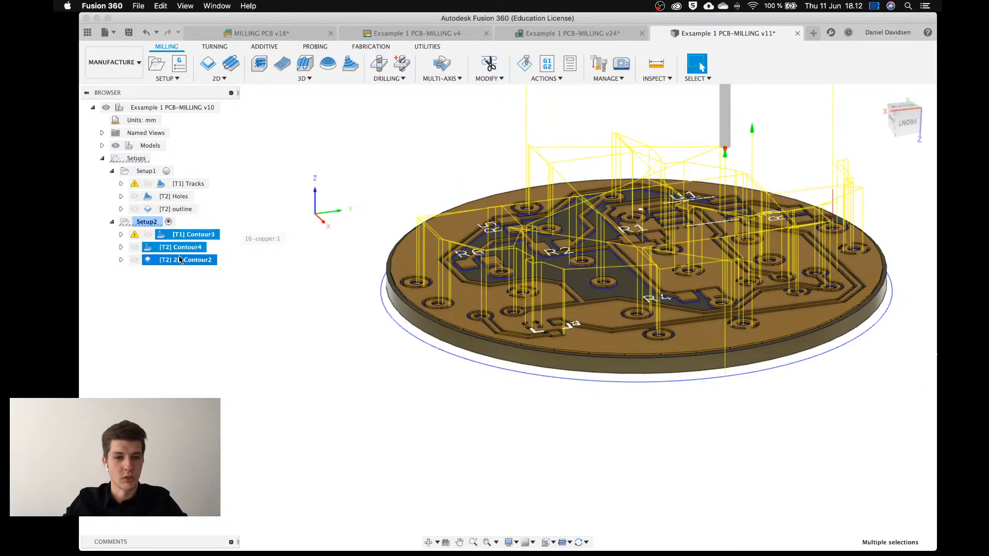
right_click(179, 259)
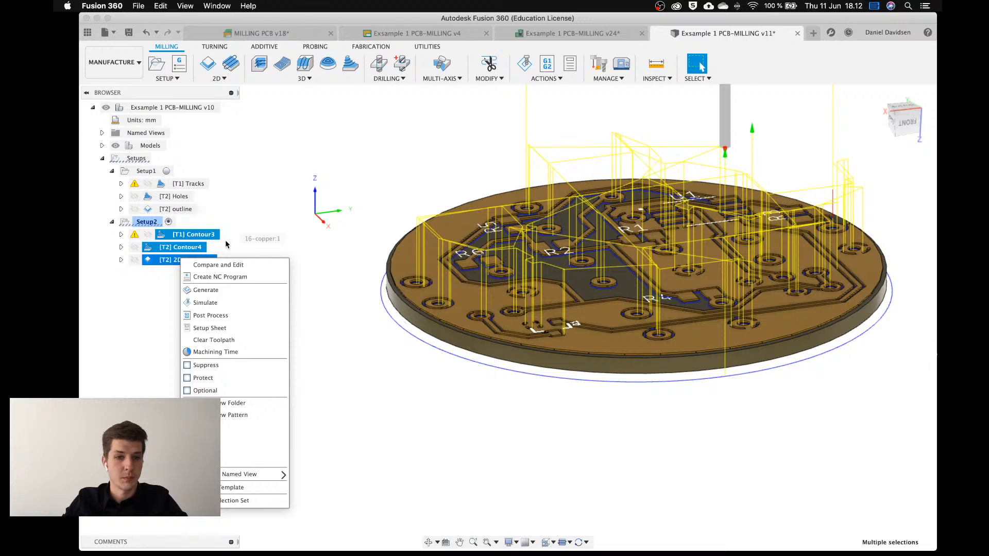
click(251, 487)
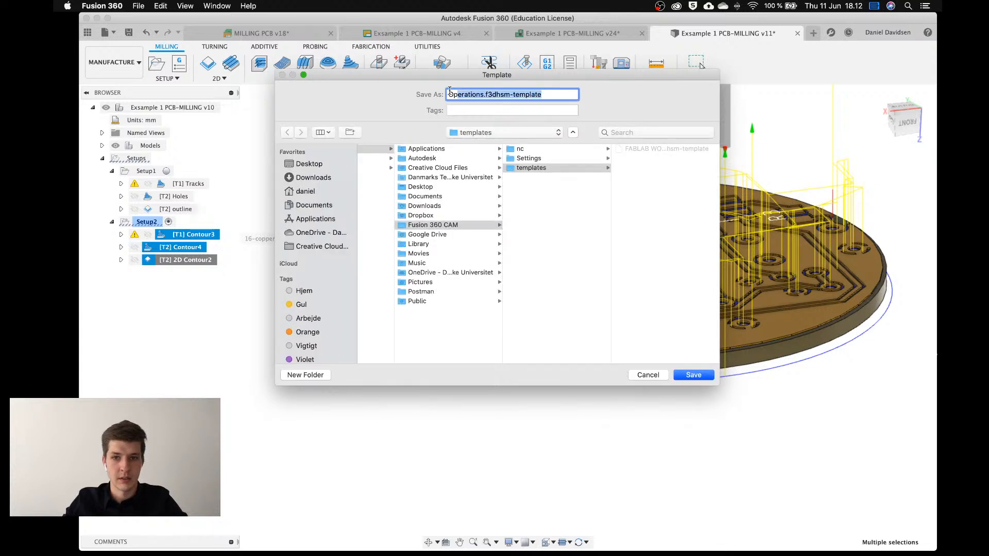
Save the selected operations as a template named PCB MILLING ENGRAVER BIT in the templates folder.
click(474, 94)
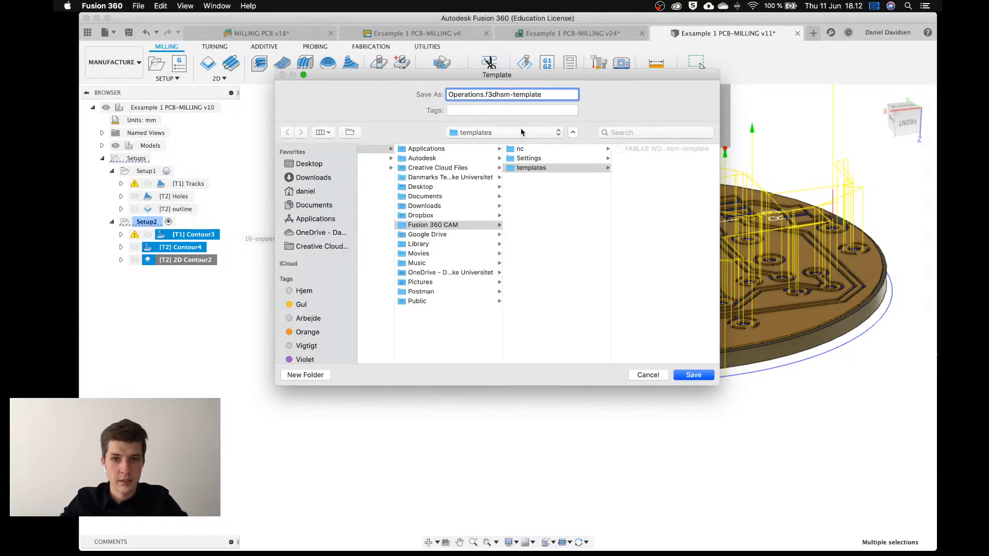
key(BackSpace)
key(BackSpace)
key(BackSpace)
key(BackSpace)
key(BackSpace)
key(BackSpace)
key(BackSpace)
key(BackSpace)
key(BackSpace)
key(BackSpace)
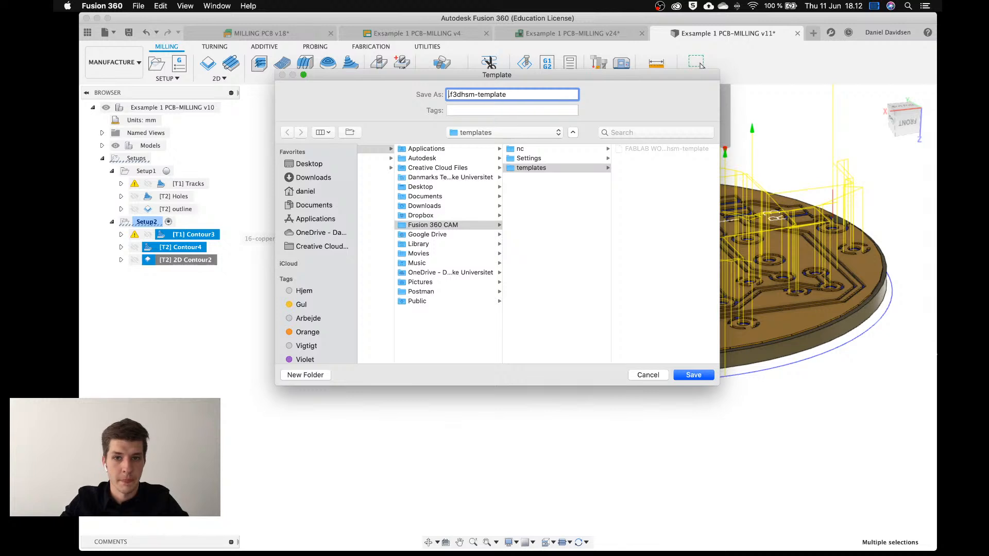
text(pCB)
key(BackSpace)
key(BackSpace)
key(BackSpace)
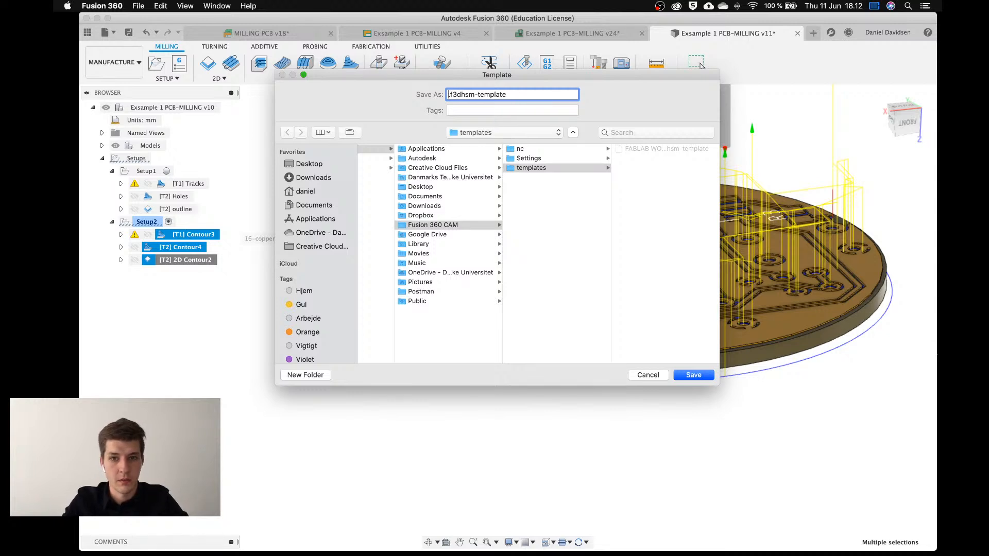
text(PCB MILLING )
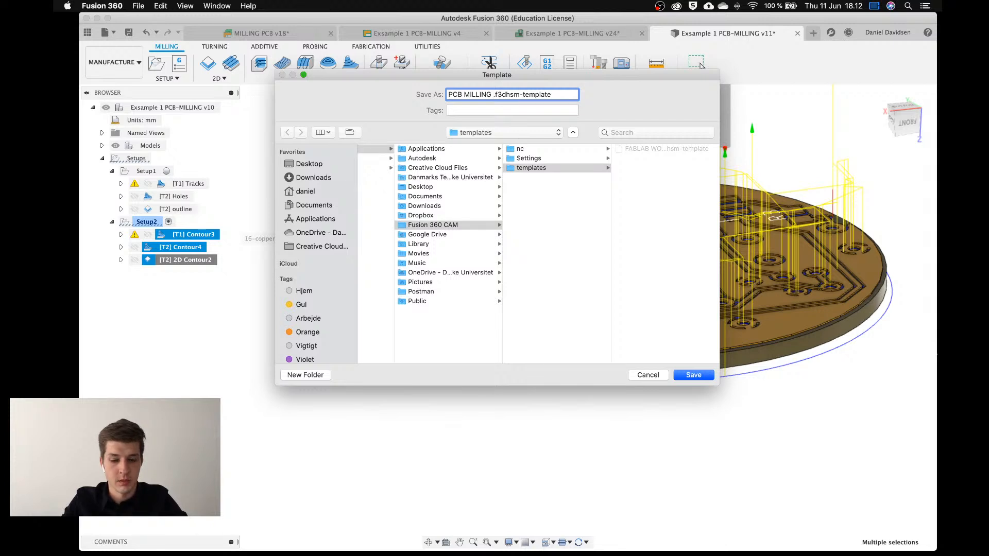
text(ENGRAVER)
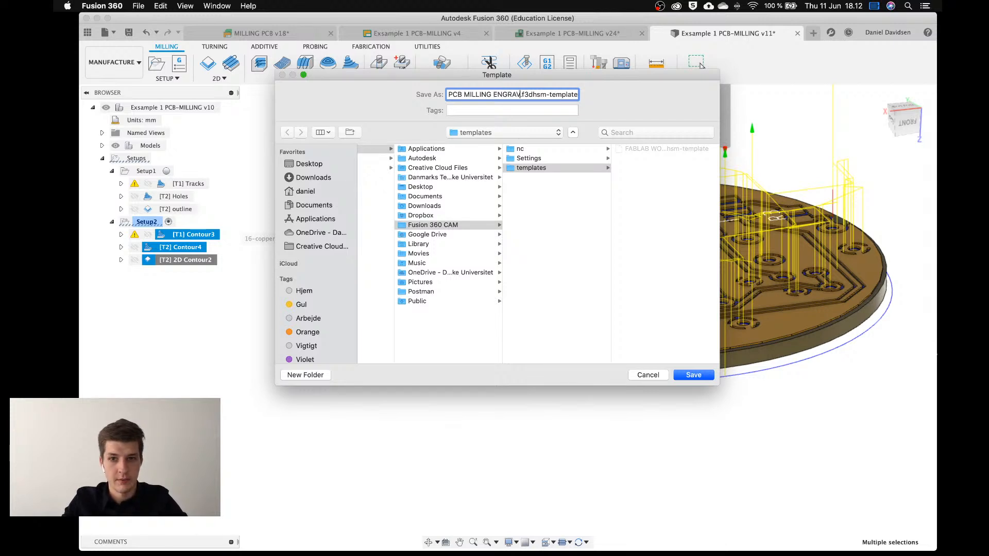
text( BIT)
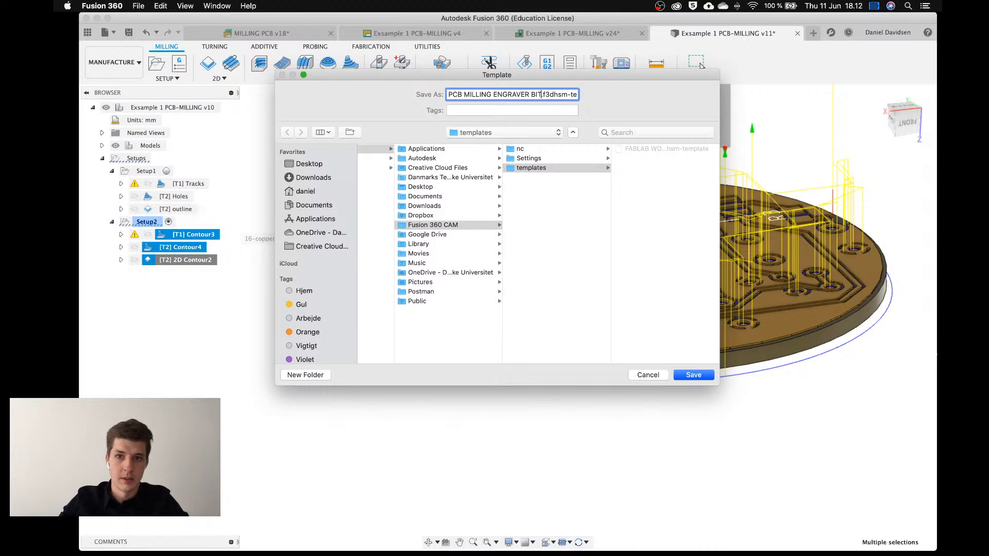
click(692, 375)
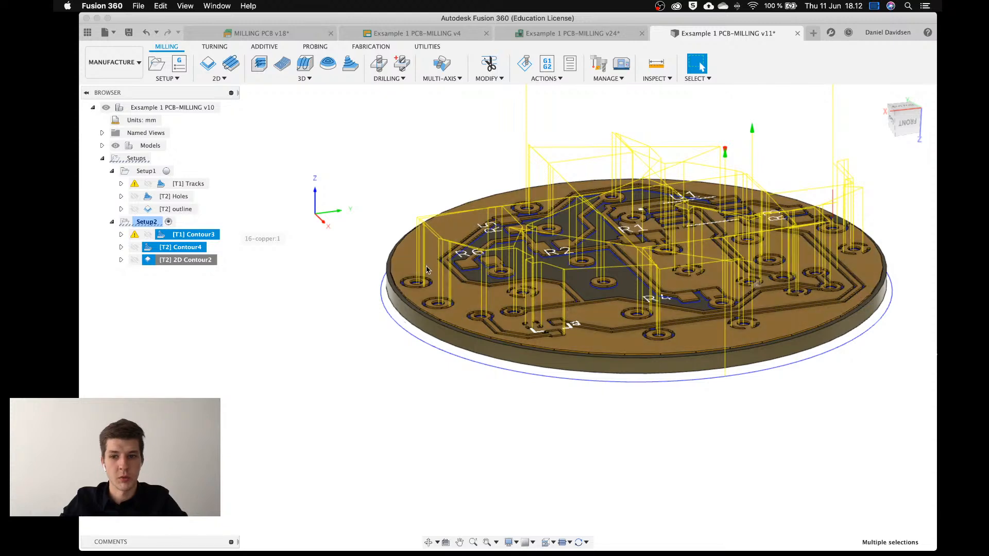
Clear the selection and create operations in Setup2 from the PCB MILLING ENGRAVER BIT template.
middle_drag(631, 203, 530, 199)
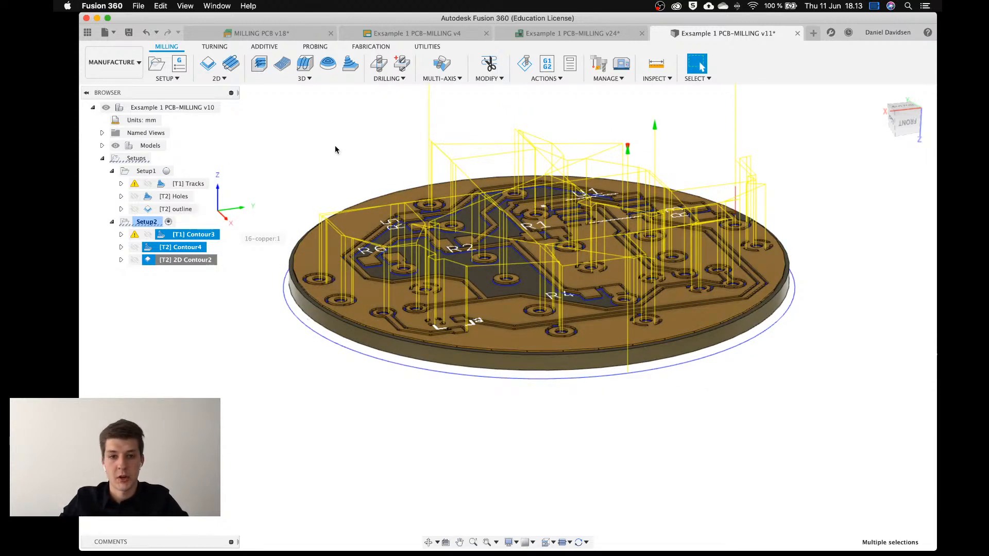
click(308, 160)
middle_drag(324, 155, 358, 152)
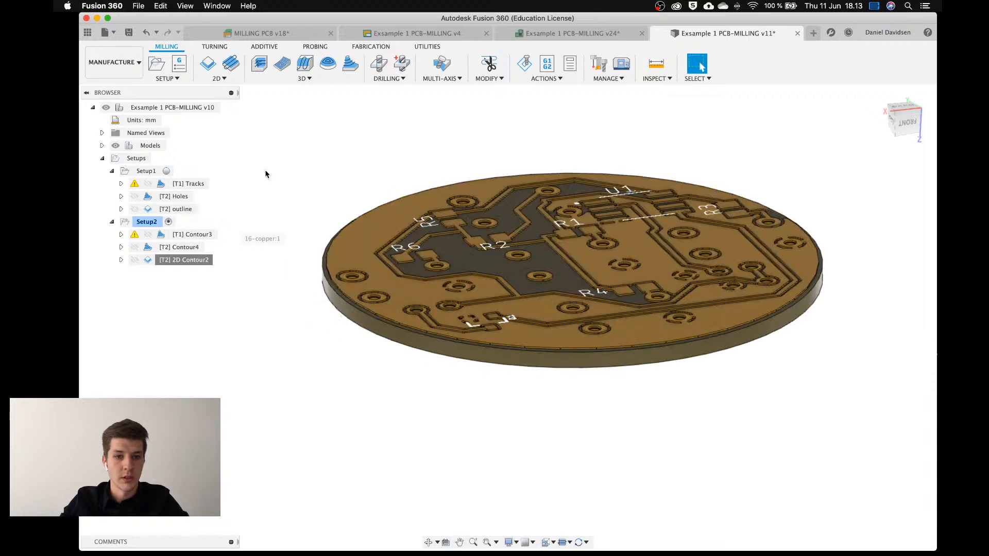
click(150, 222)
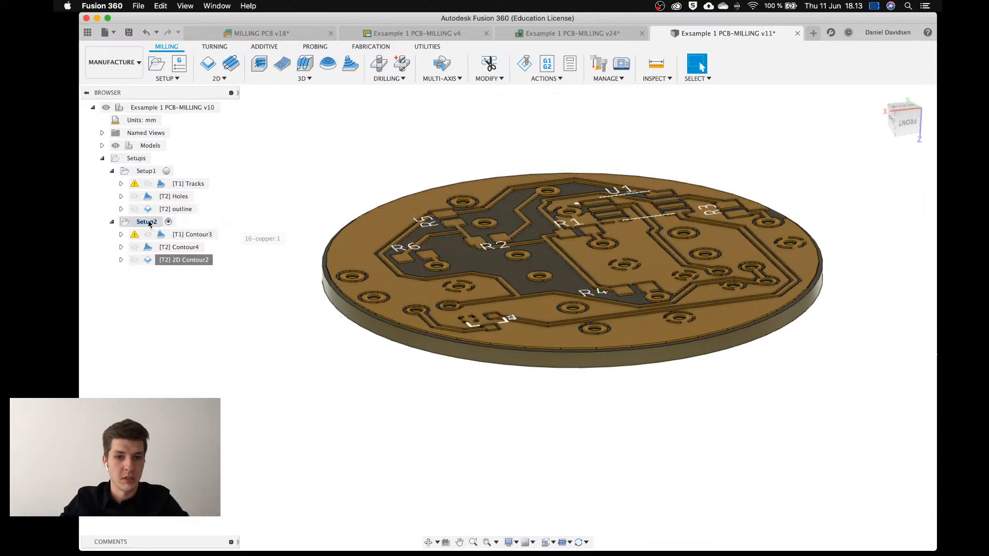
right_click(149, 223)
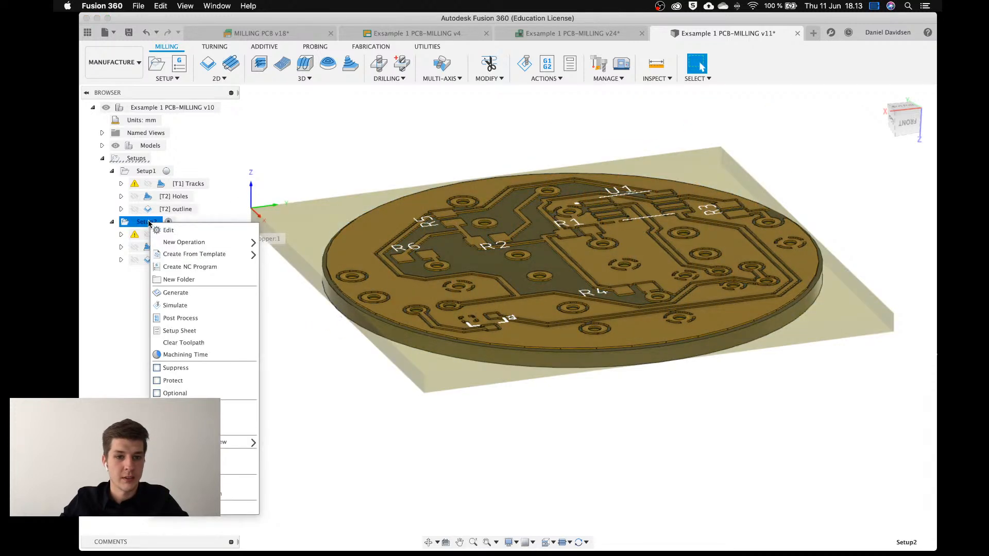
mouse_move(184, 255)
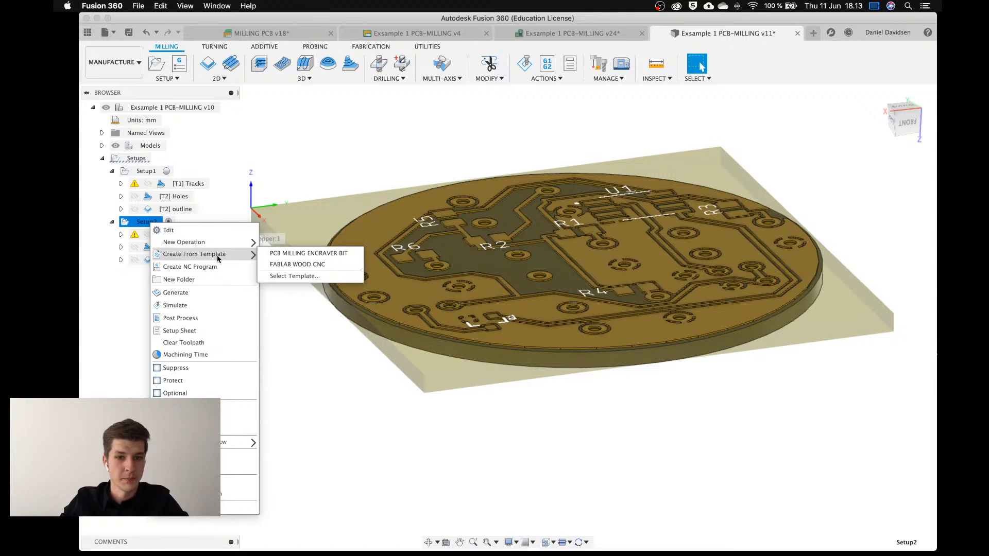
click(304, 253)
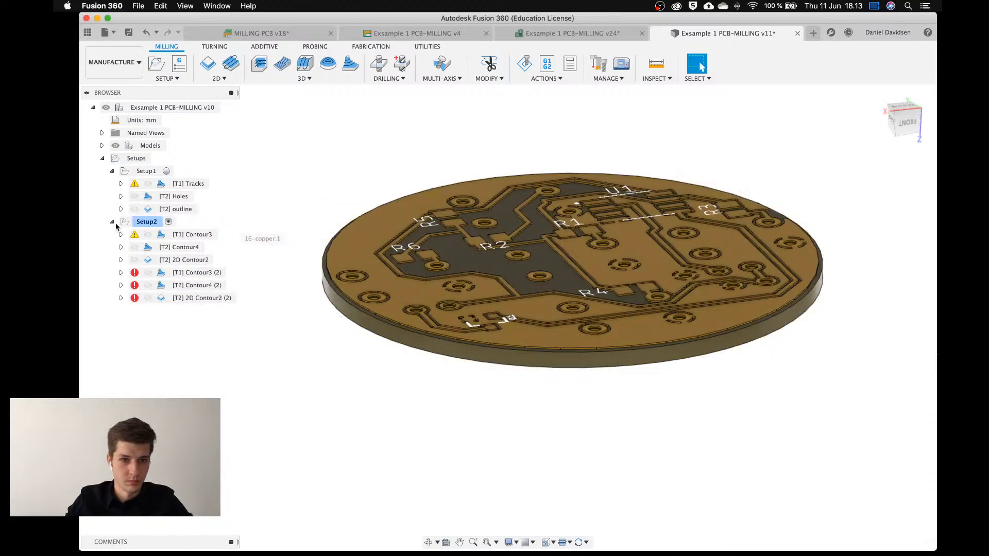
Delete the template-created operations Contour3 (2), Contour4 (2) and 2D Contour2 (2) from Setup2.
click(193, 274)
super+click(196, 298)
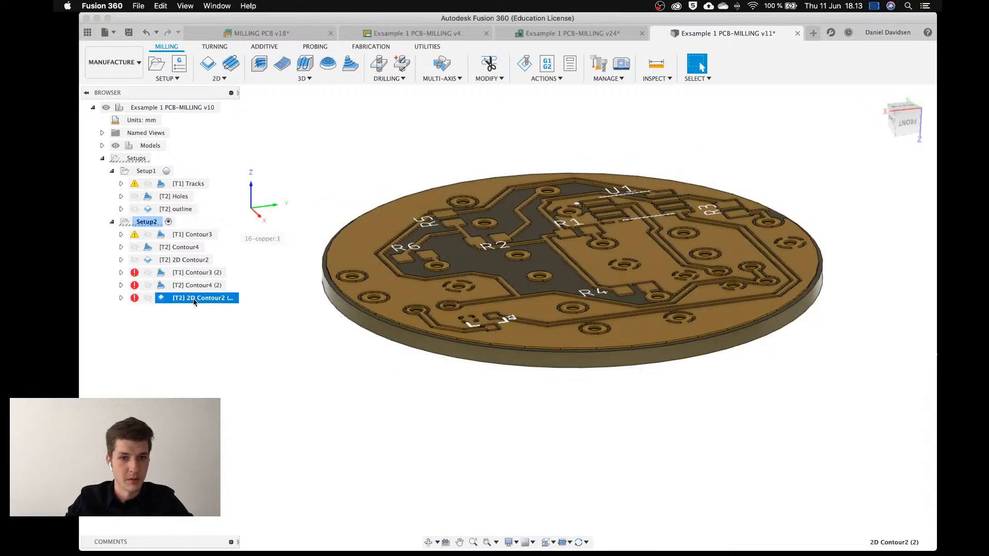
super+click(201, 274)
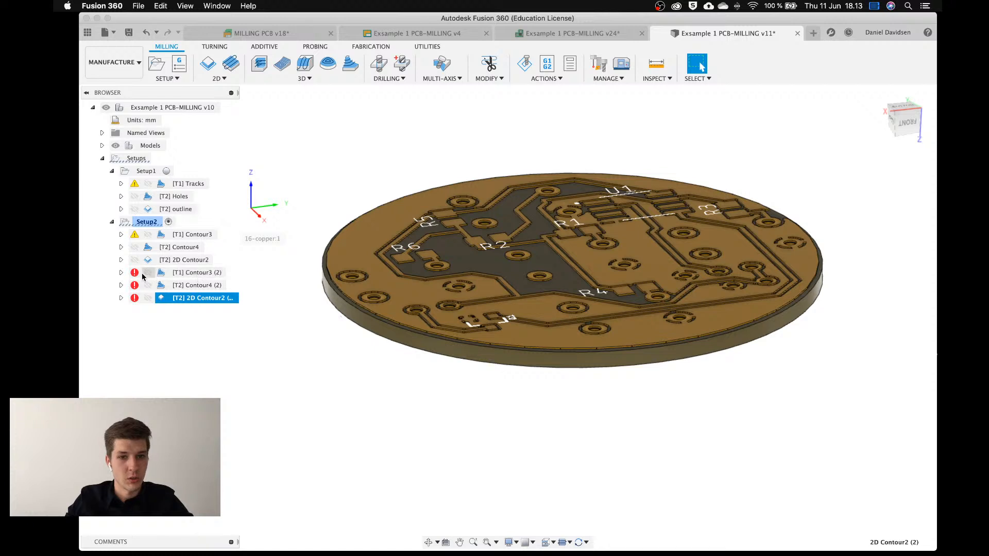
click(208, 275)
click(206, 295)
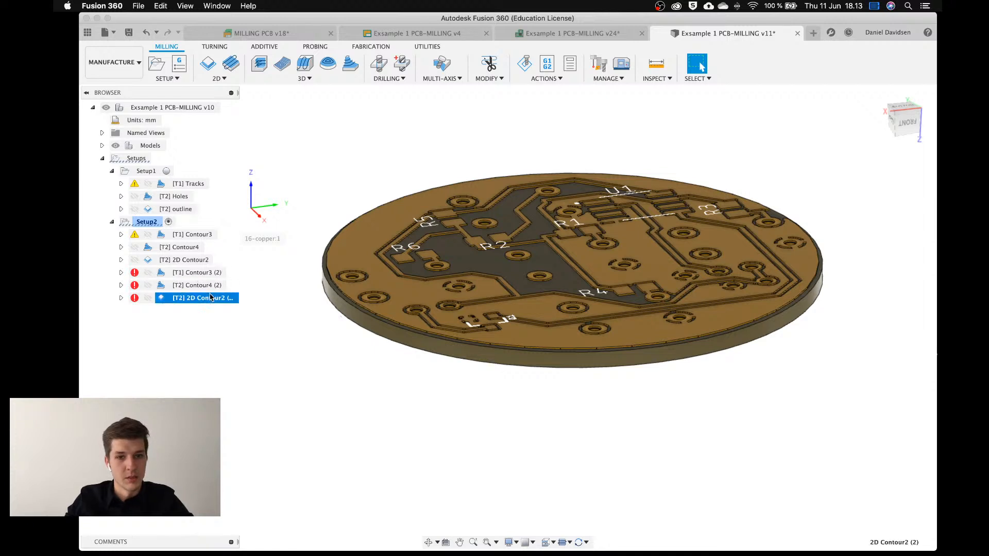
shift+click(205, 271)
key(Delete)
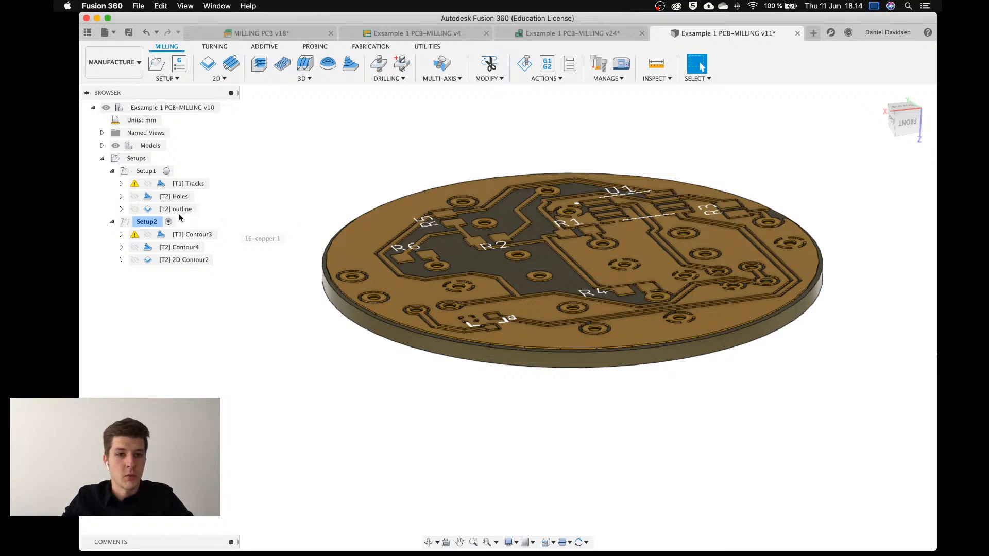
Switch to the Exsample 1 PCB-MILLING v24 board layout and move the diagonal +5V trace near R6 outward towards the board edge.
click(112, 170)
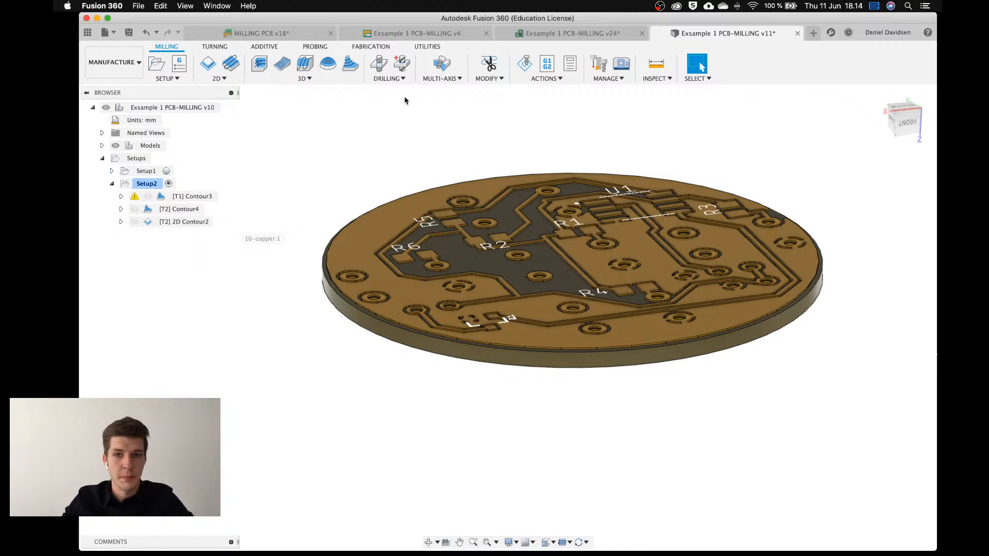
click(540, 33)
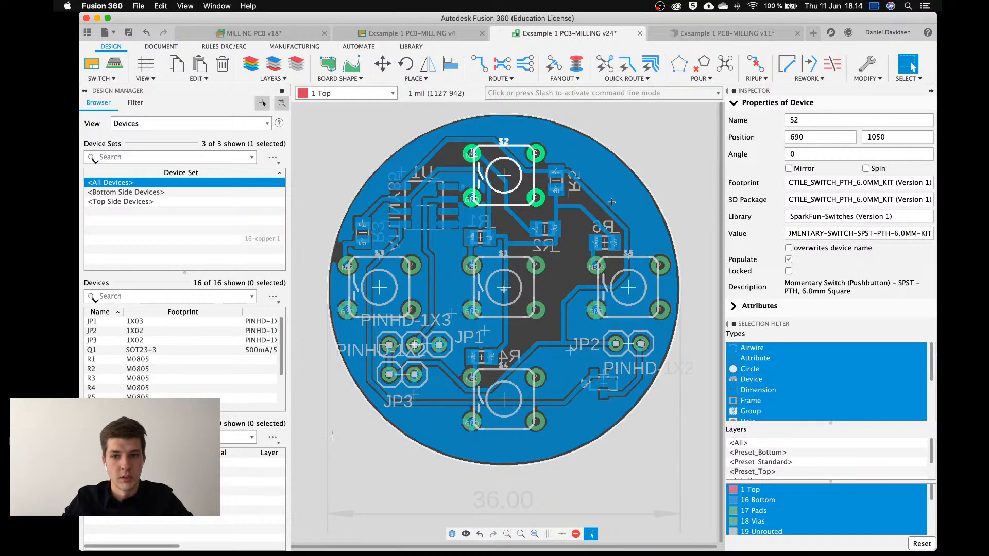
middle_drag(611, 202, 510, 224)
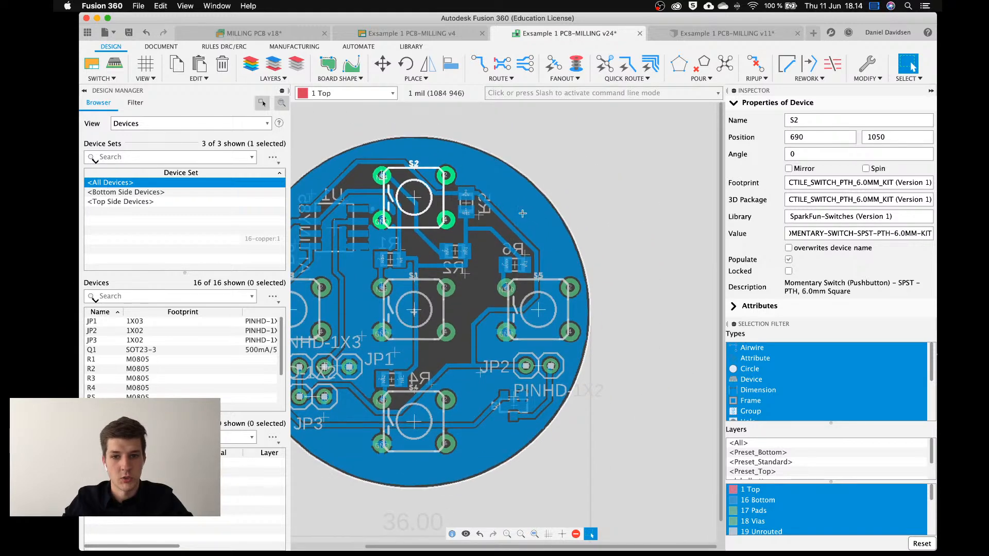
key(Escape)
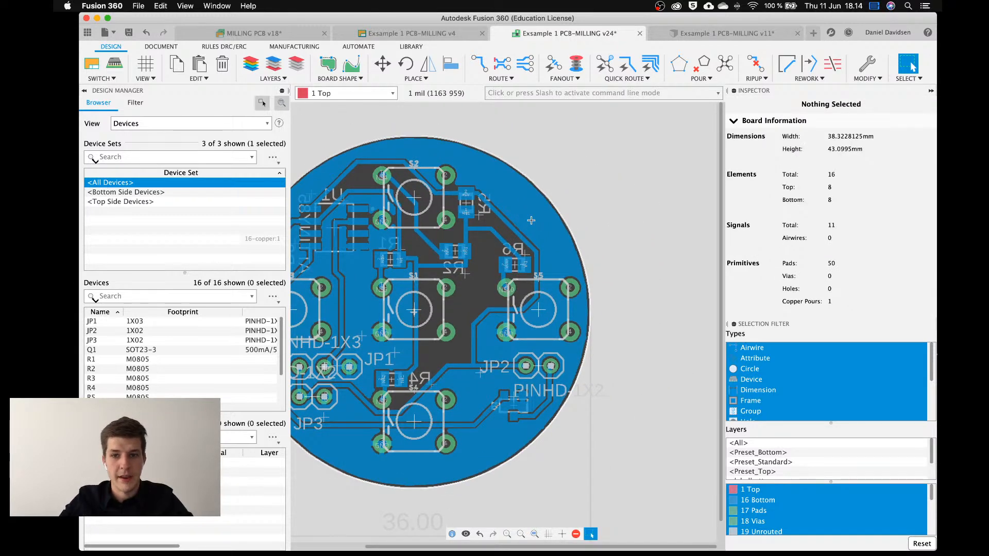
scroll(531, 221, up, 5)
key(m)
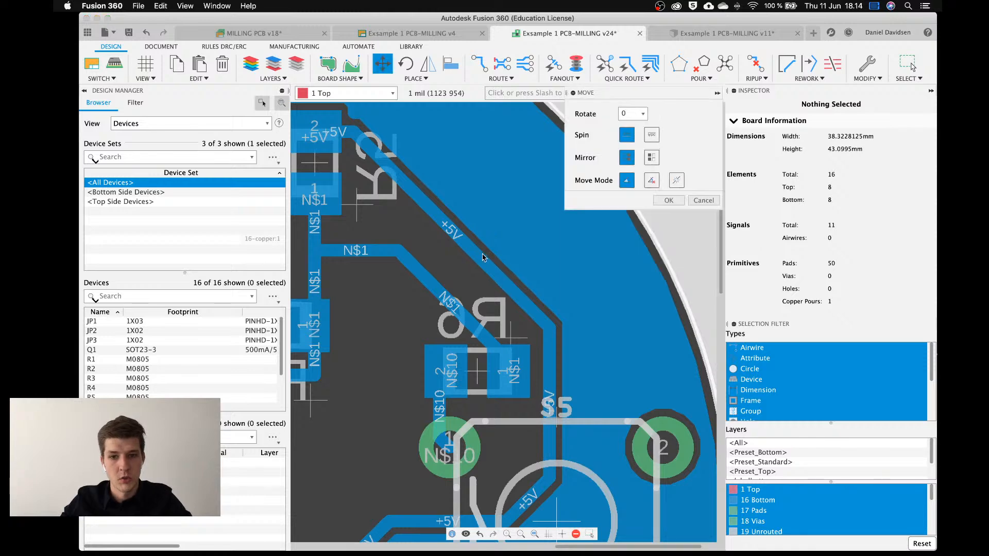
click(482, 256)
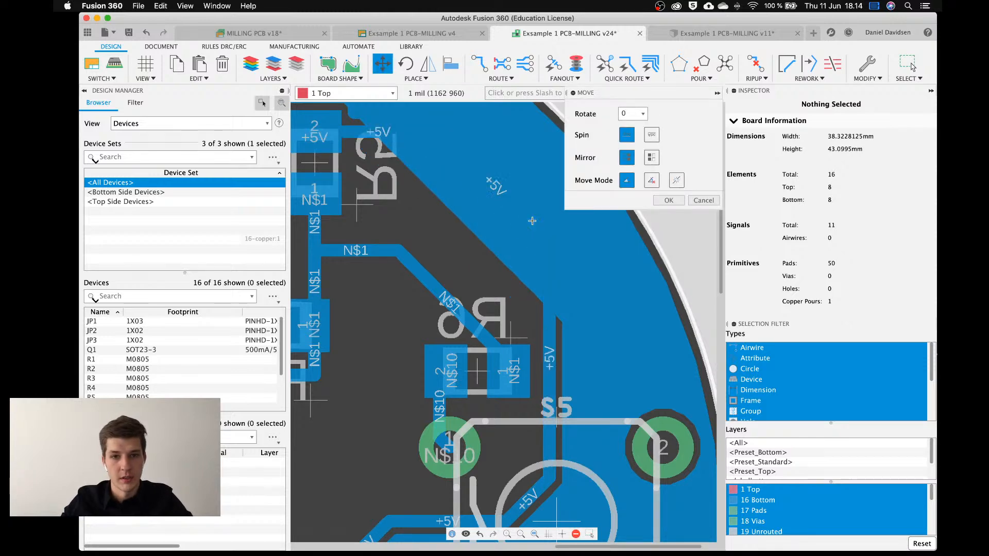
Move the horizontal N$1 trace below resistor R2 slightly downward.
scroll(532, 220, down, 5)
scroll(532, 220, left, 5)
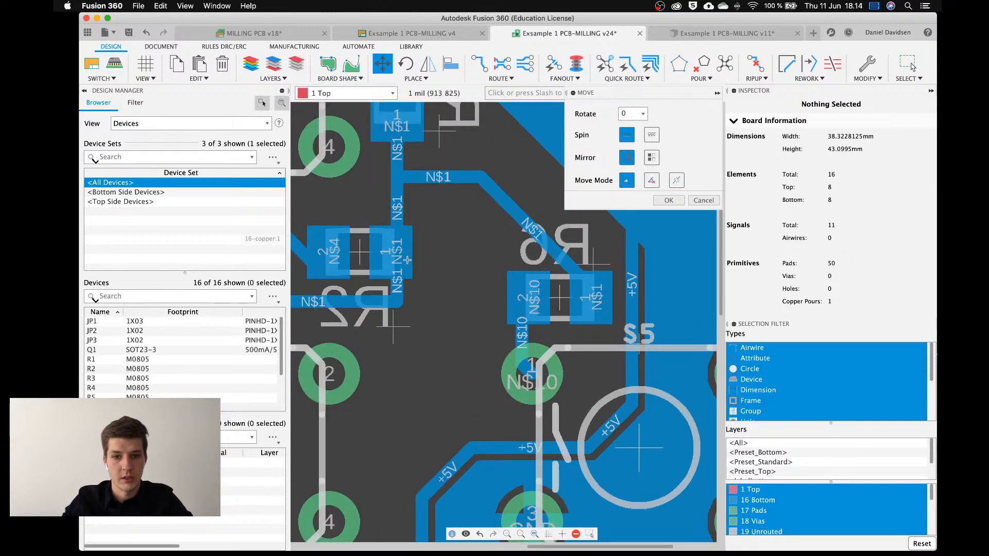
scroll(408, 260, left, 5)
scroll(407, 260, down, 1)
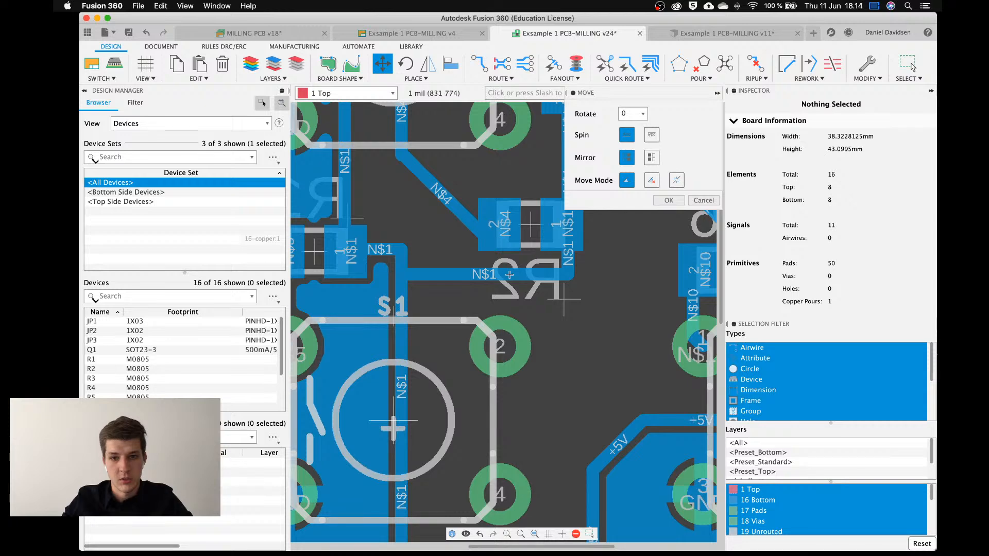
click(510, 275)
click(509, 292)
Move resistor R4 beside the vertical N$1 trace above switch S4, rotated upright with pad 1 on top.
mouse_move(573, 465)
middle_down()
mouse_move(564, 384)
mouse_move(421, 219)
middle_up()
mouse_move(502, 321)
middle_down()
mouse_move(610, 248)
mouse_move(715, 202)
middle_up()
middle_drag(408, 334, 408, 312)
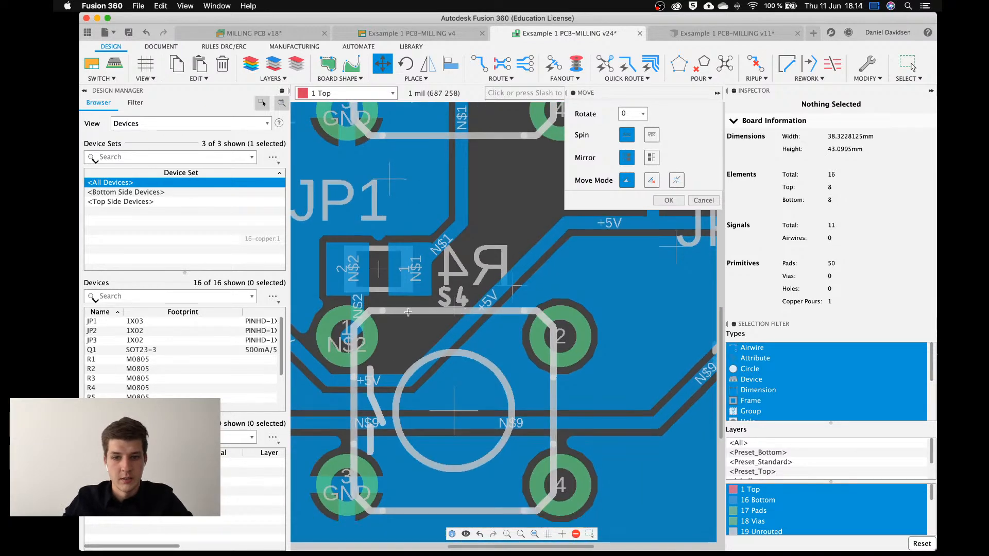
click(410, 269)
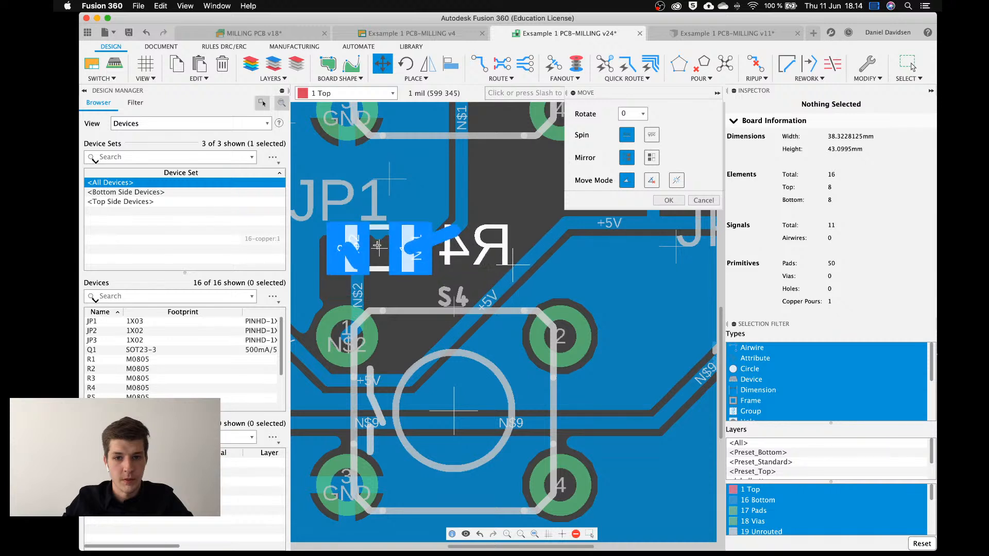
right_click(381, 234)
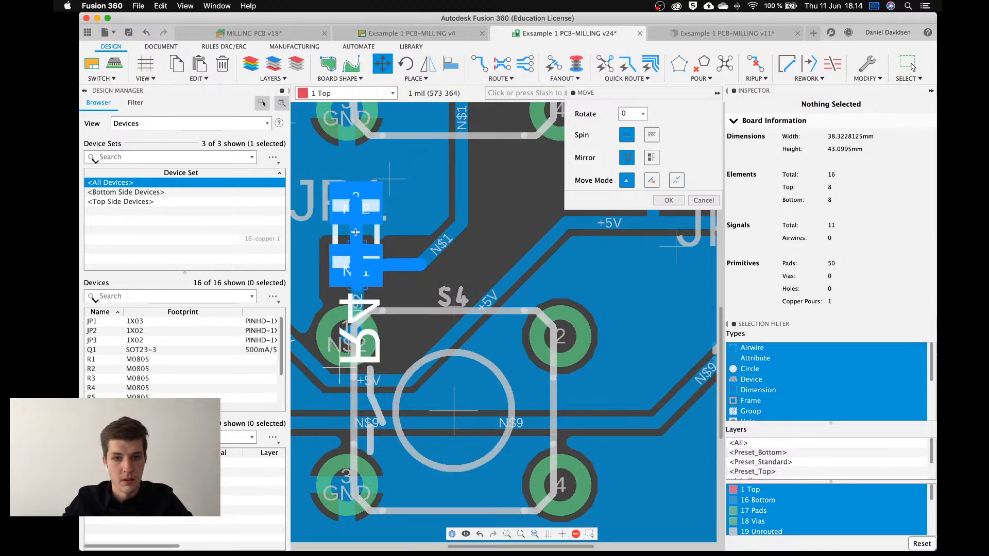
right_click(368, 236)
right_click(366, 233)
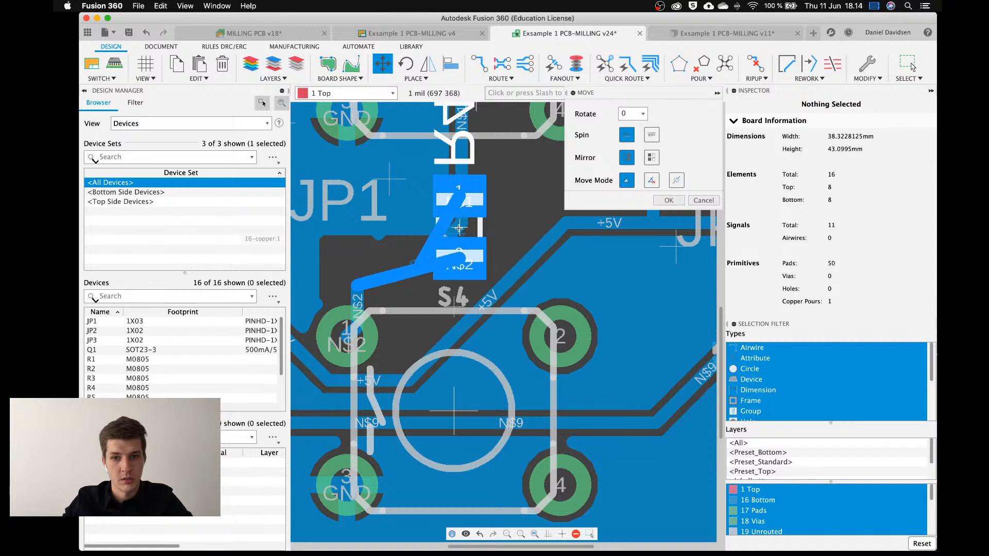
click(484, 227)
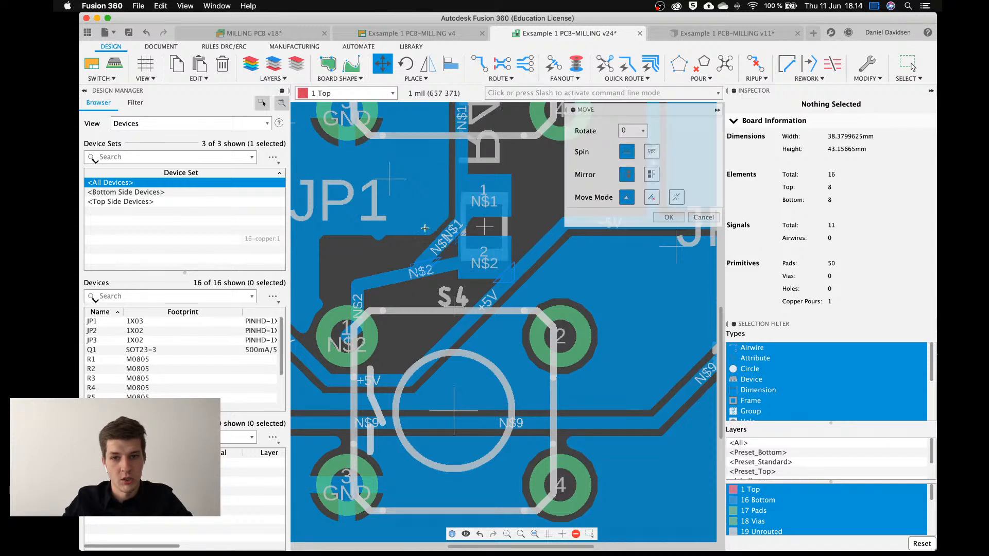
key(Escape)
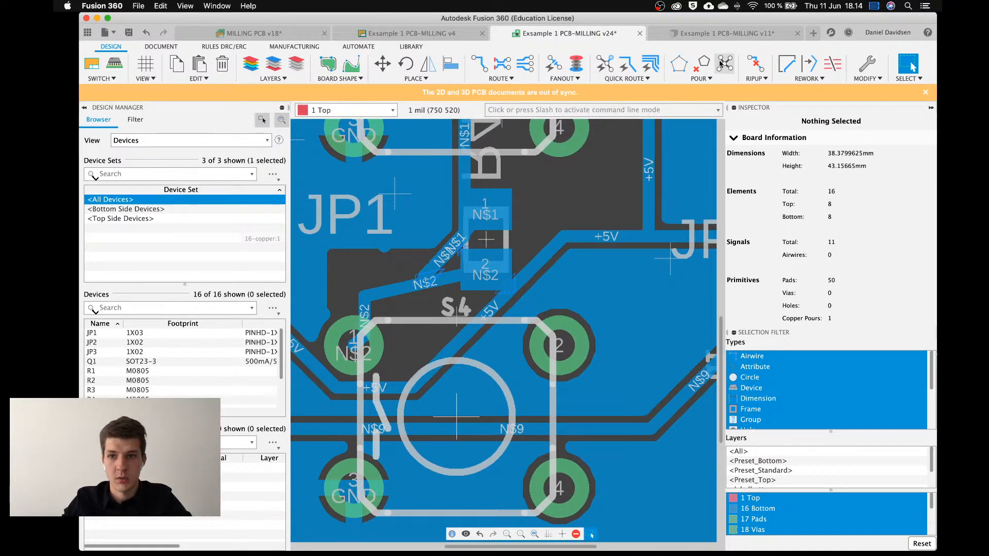
Rip up the N$1 and N$2 signal traces connected to resistor R4.
click(754, 66)
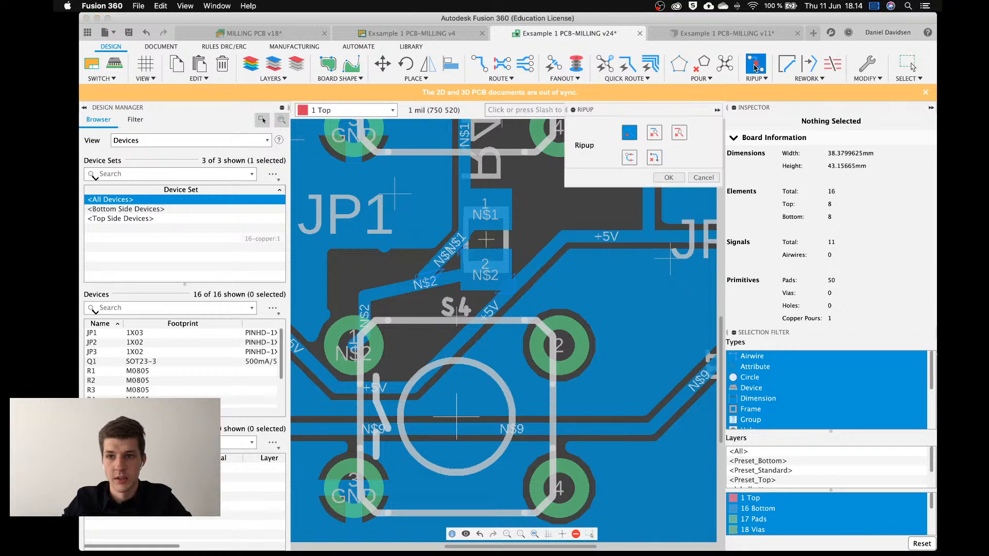
click(653, 133)
click(448, 254)
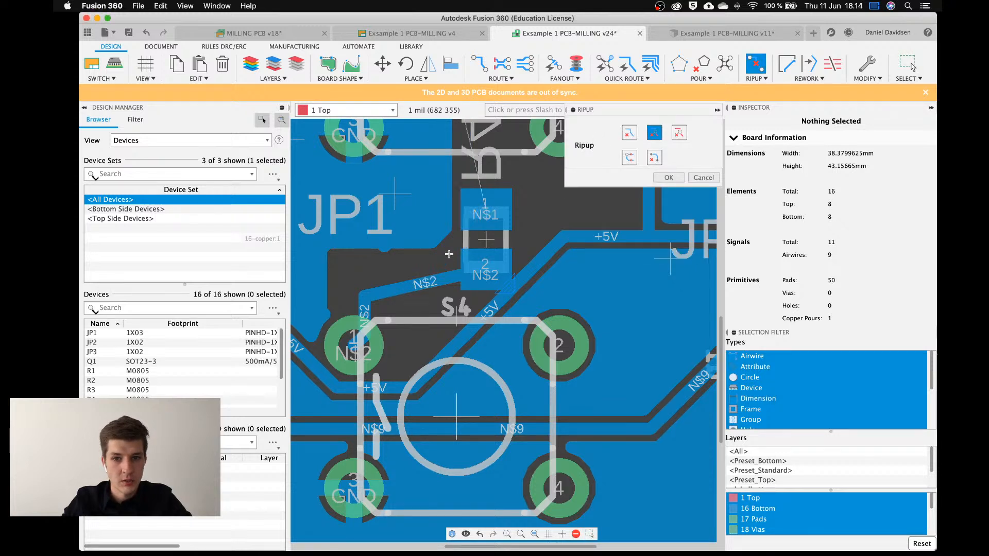
click(448, 275)
click(629, 133)
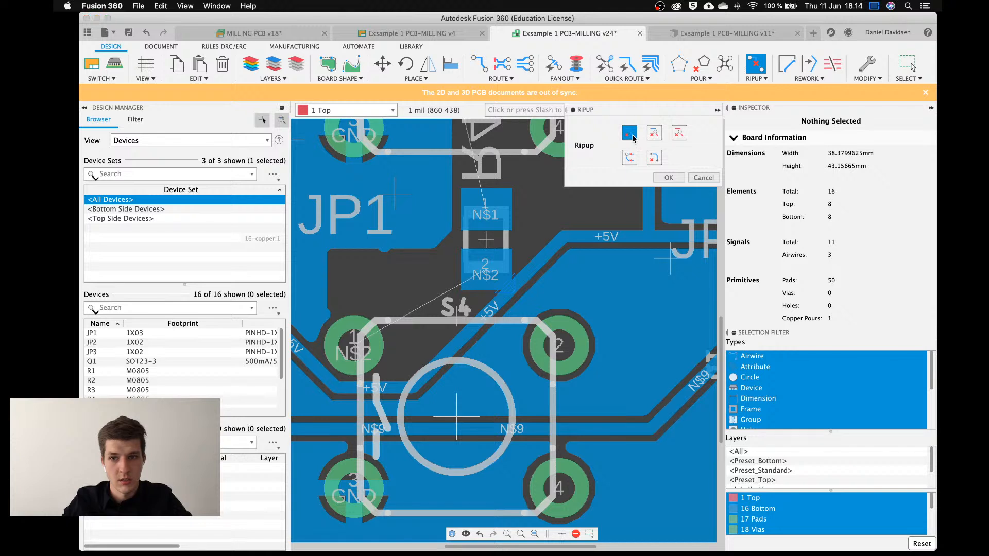
Route the N$2 trace manually on the 16 Bottom layer between pad 2 of resistor R4 and pad 1 of switch S4, width 15.
click(478, 68)
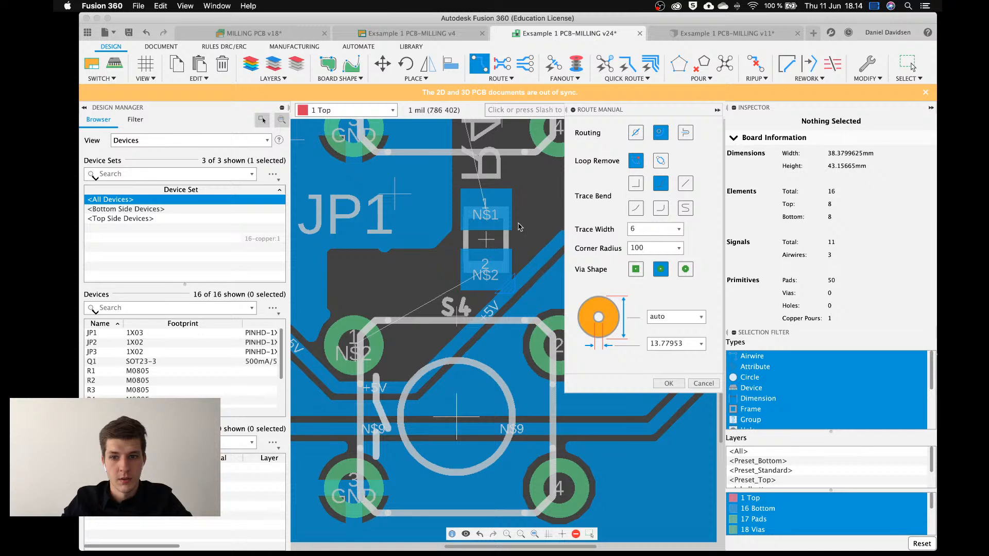
click(358, 340)
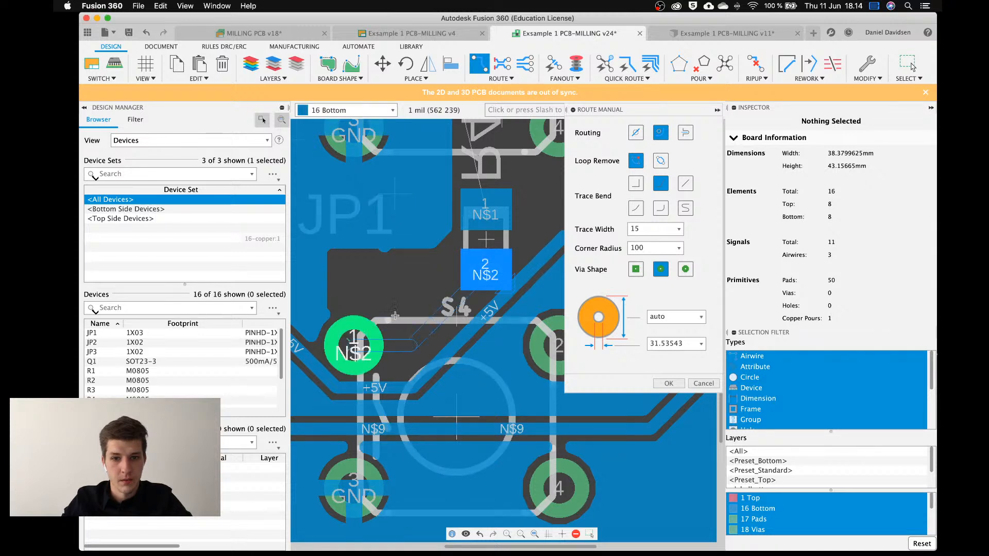
click(357, 340)
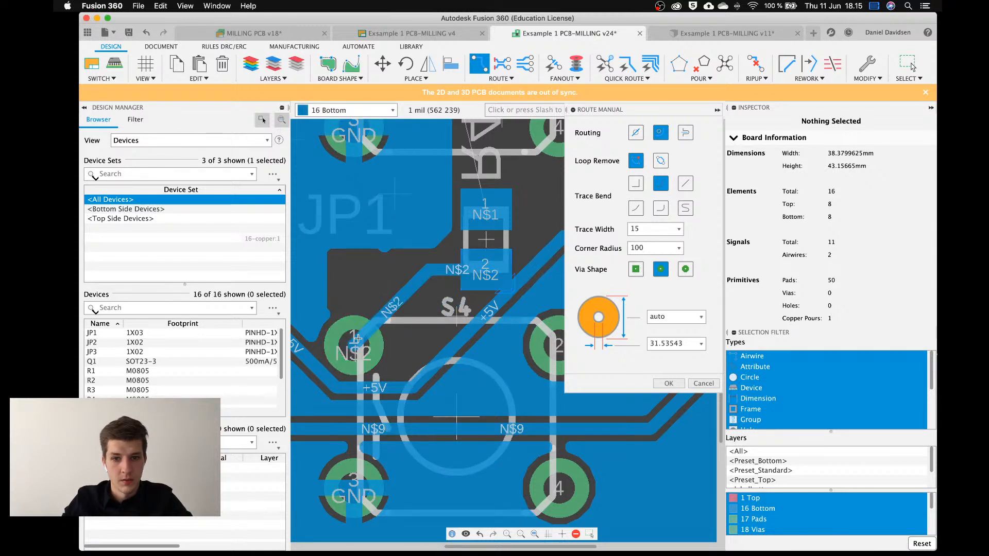
Route the N$1 trace on the bottom layer from pad 1 of resistor R4 up to pad 1 of resistor R1.
middle_drag(482, 200, 414, 353)
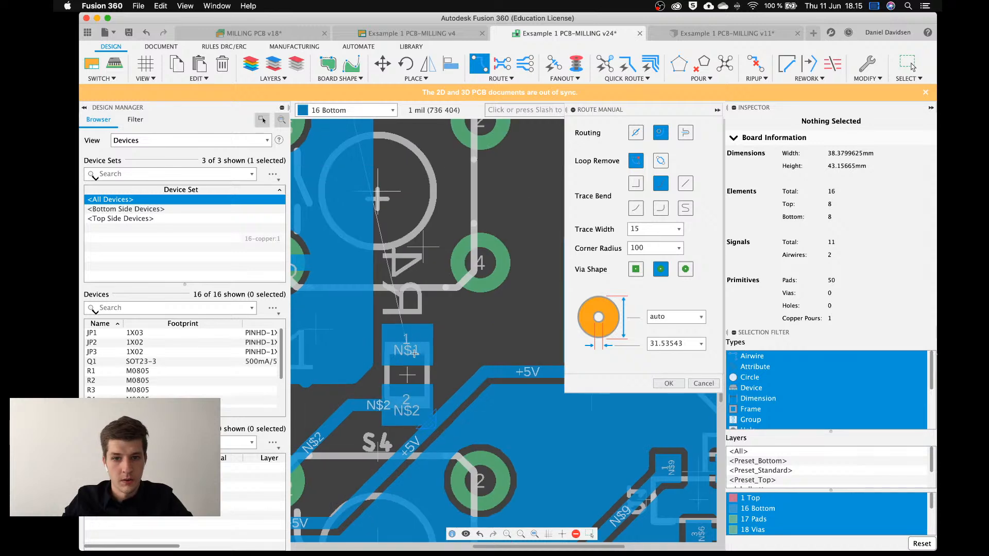
click(413, 352)
middle_drag(385, 217, 504, 368)
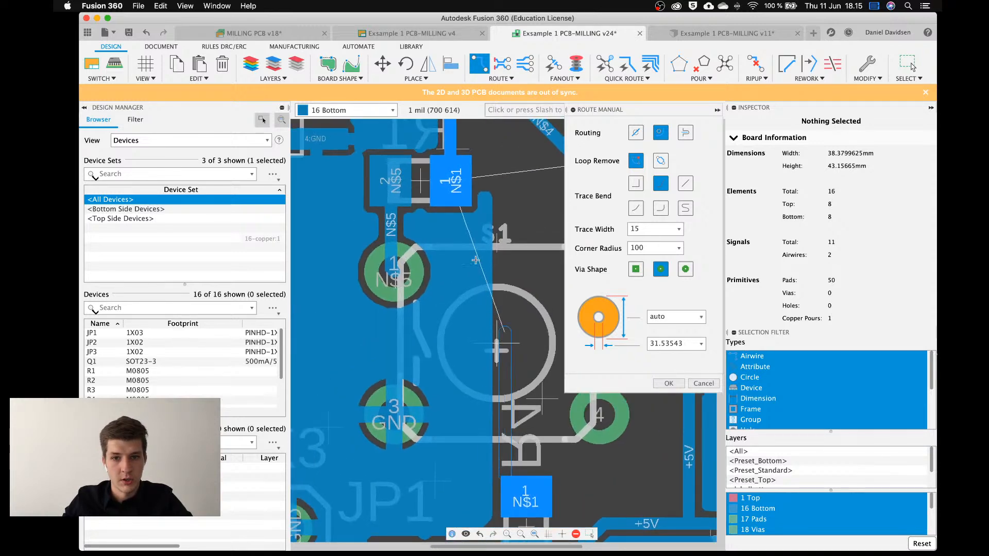
click(456, 179)
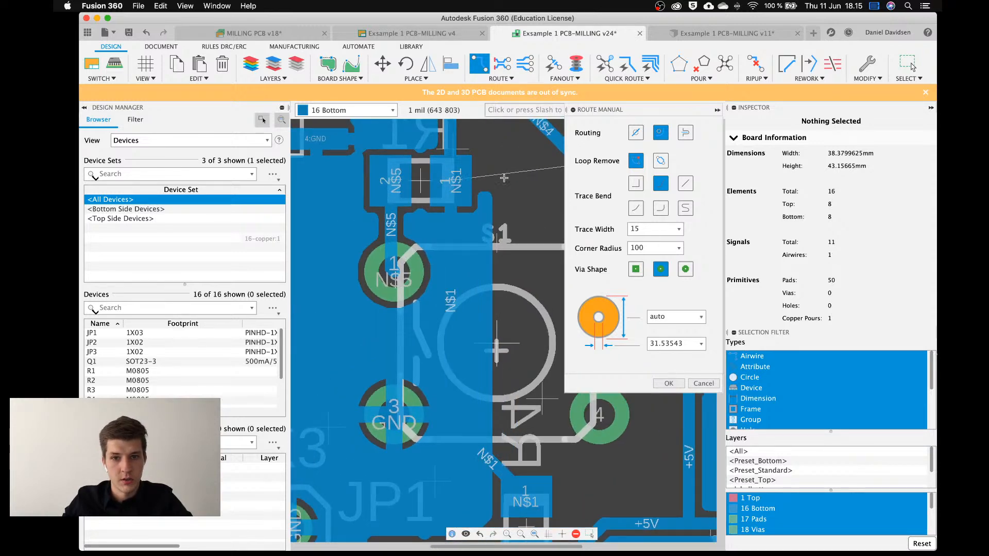
Complete the remaining N$1 connection at pad 1 of resistor R2 and finish manual routing.
scroll(504, 178, right, 5)
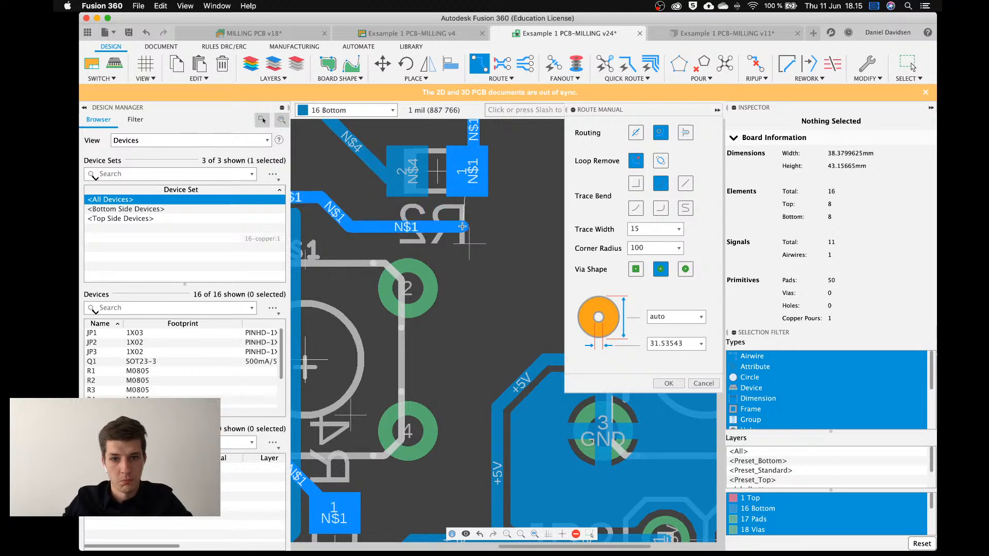
click(470, 175)
scroll(497, 233, right, 5)
scroll(496, 234, down, 4)
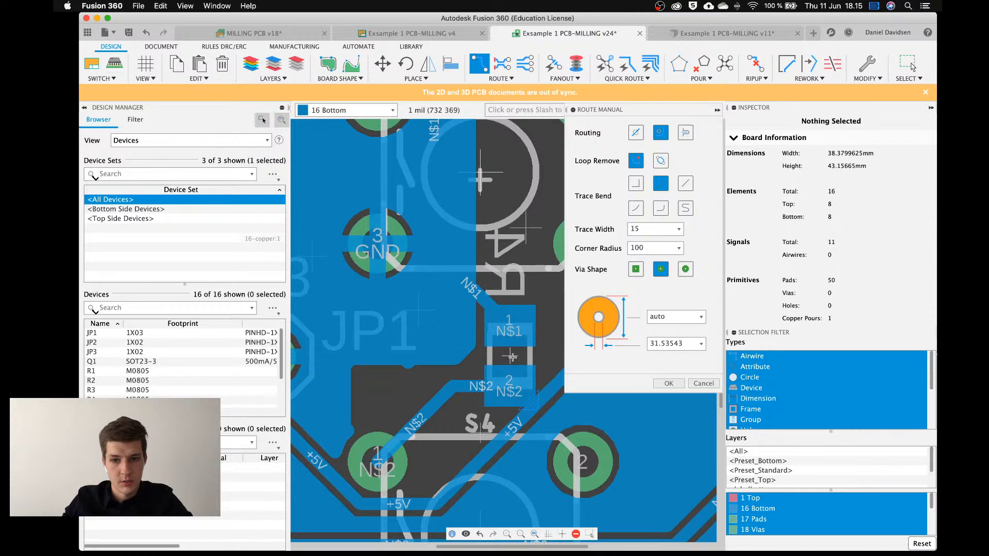
key(Escape)
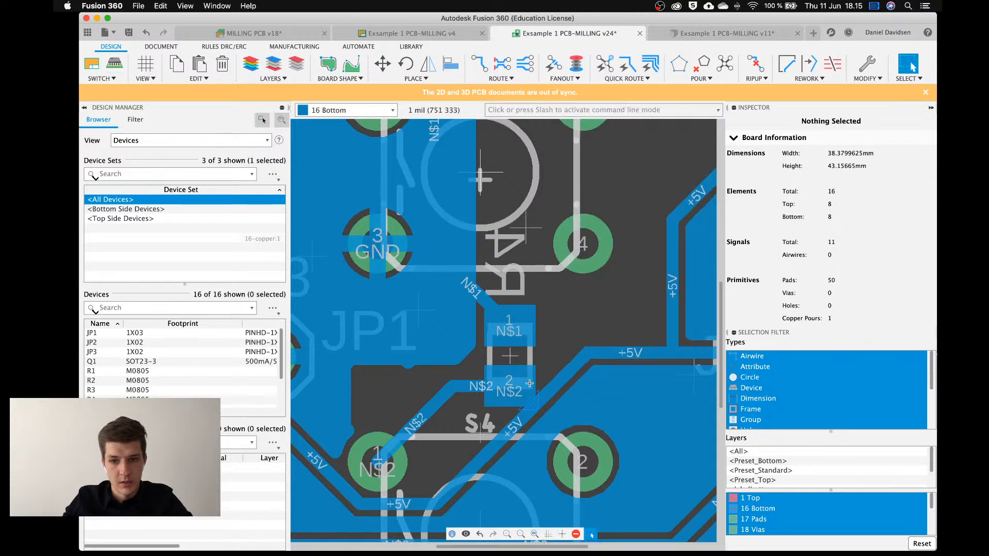
Nudge resistor R4 slightly sideways, closer to the vertical N$1 trace above switch S4.
click(502, 351)
drag(503, 351, 497, 352)
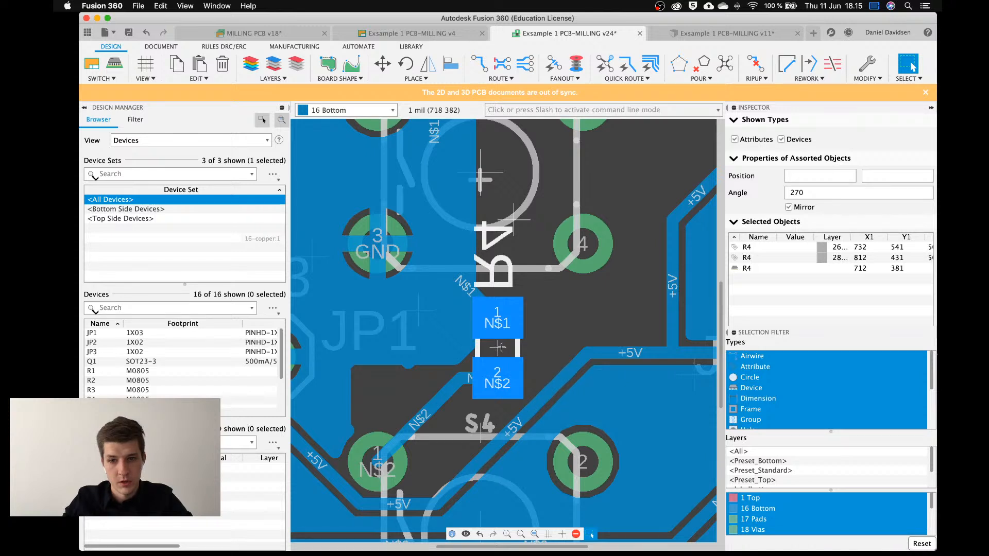
key(m)
click(494, 348)
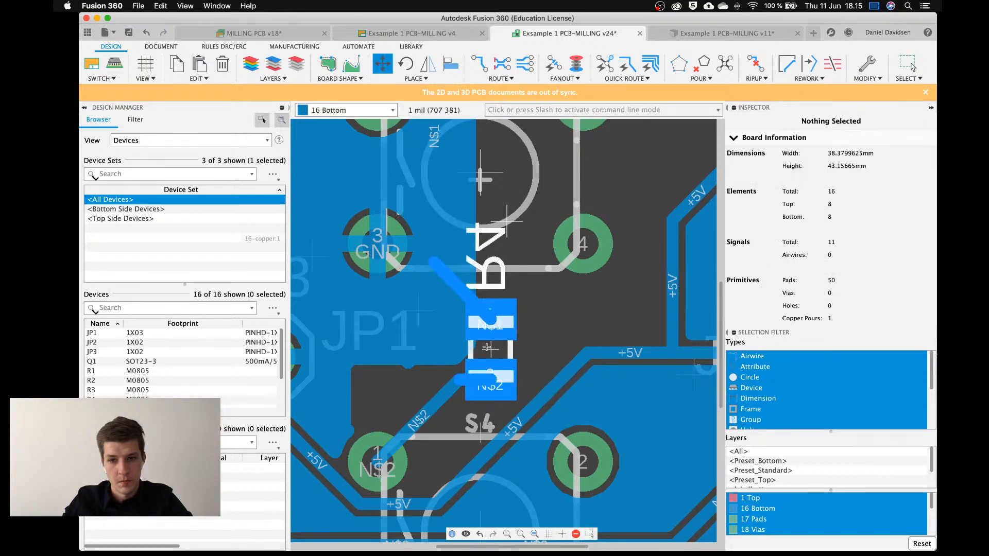
drag(486, 347, 480, 347)
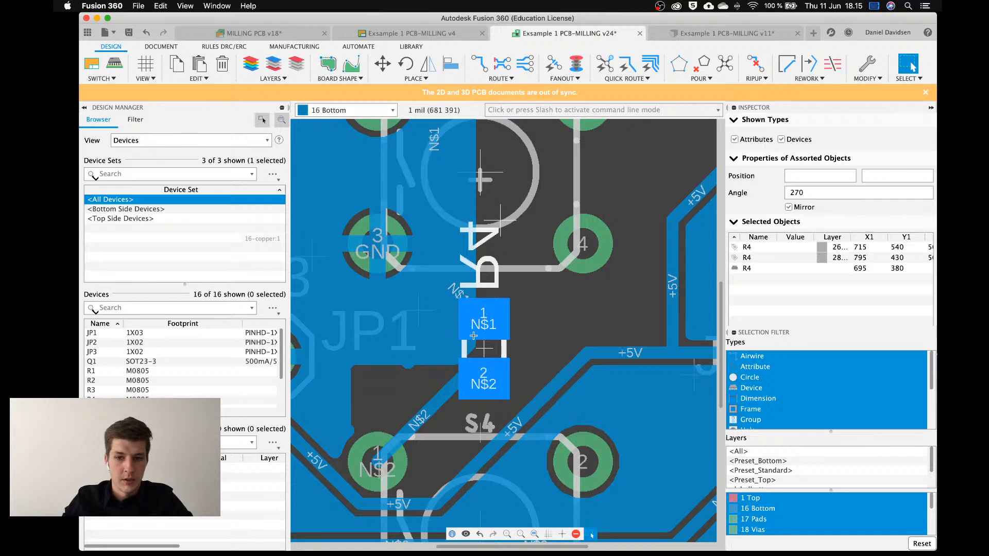
Recalculate the bottom copper pour around the rerouted N$1 and N$2 traces with Ratsnest.
click(679, 65)
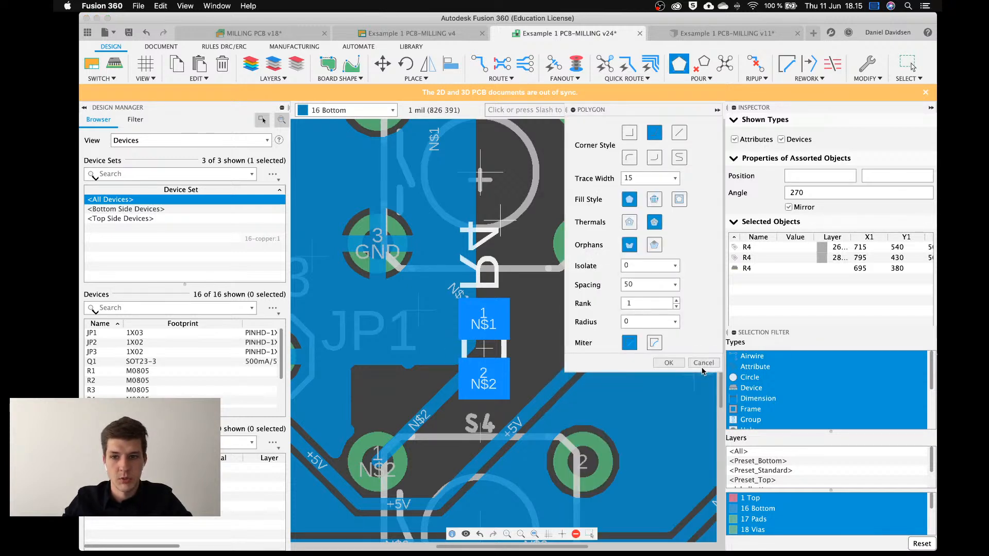
click(702, 364)
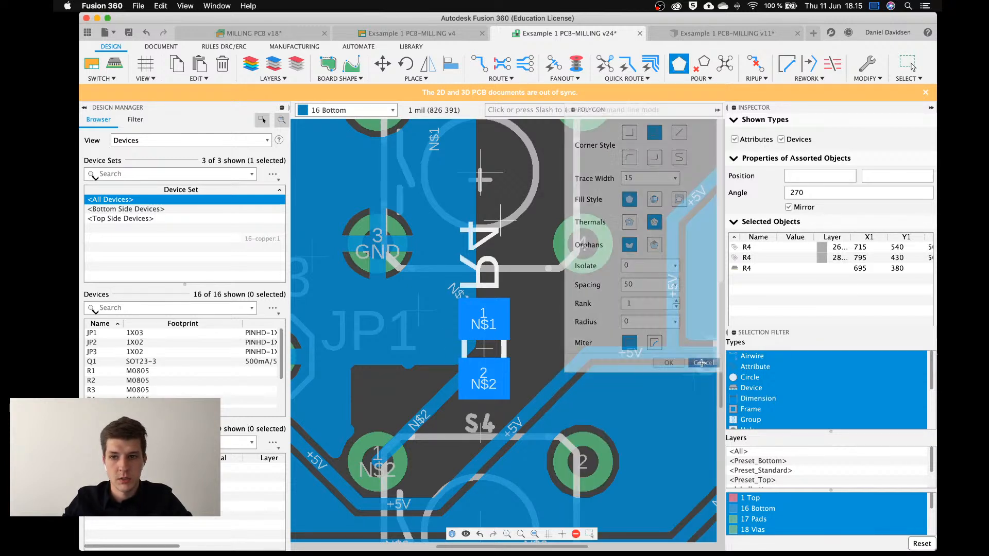
click(719, 61)
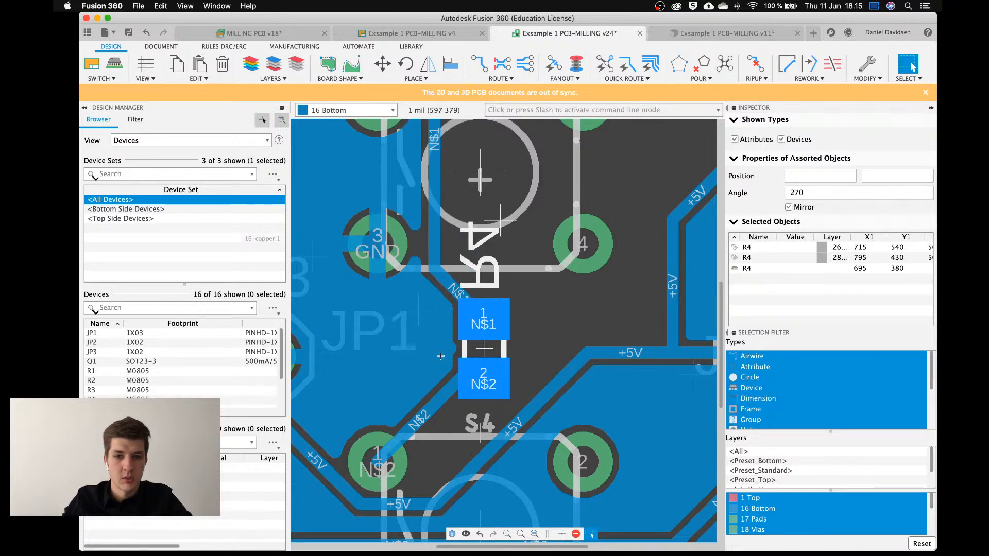
Push the layout changes to the 3D PCB and check the updated copper tracks from the bottom view.
click(119, 69)
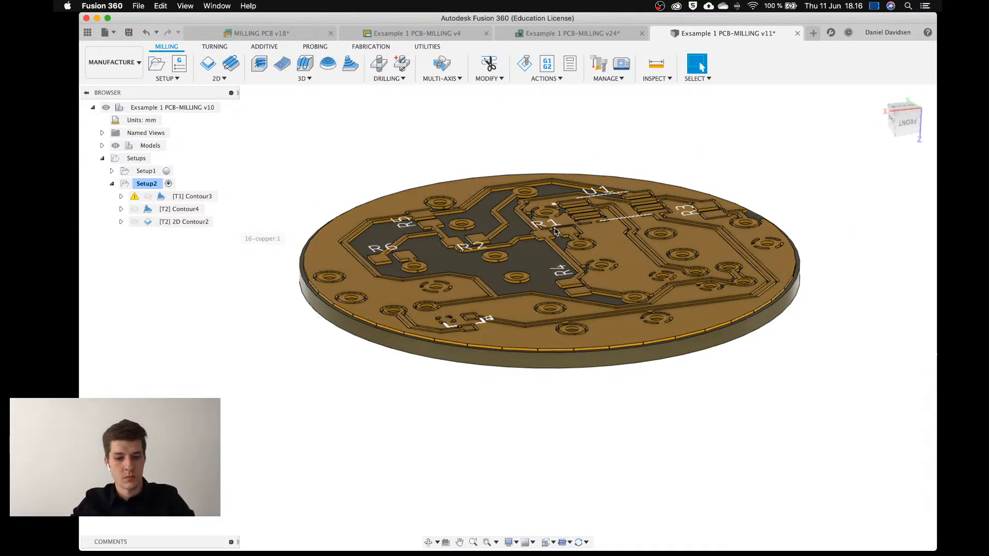
shift+middle_drag(554, 229, 541, 278)
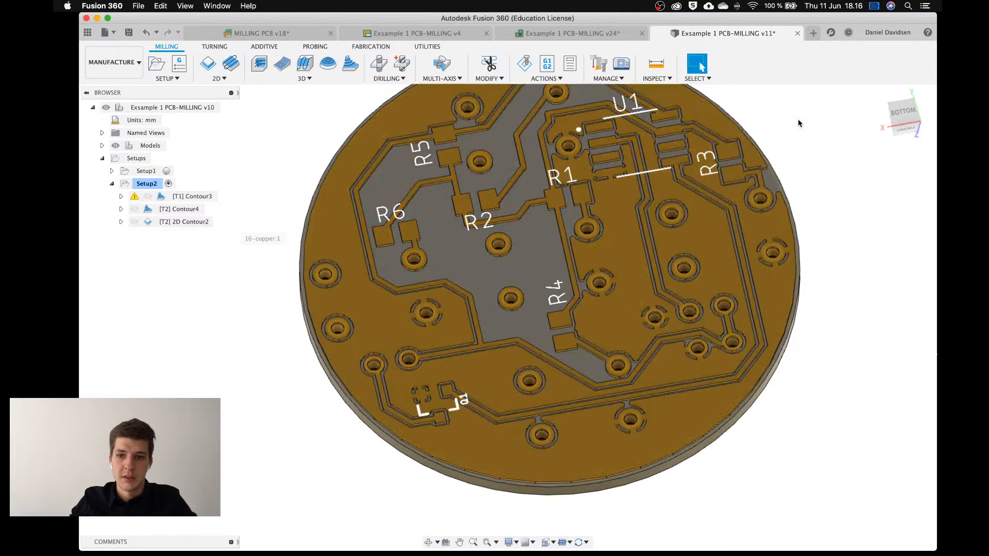
click(904, 112)
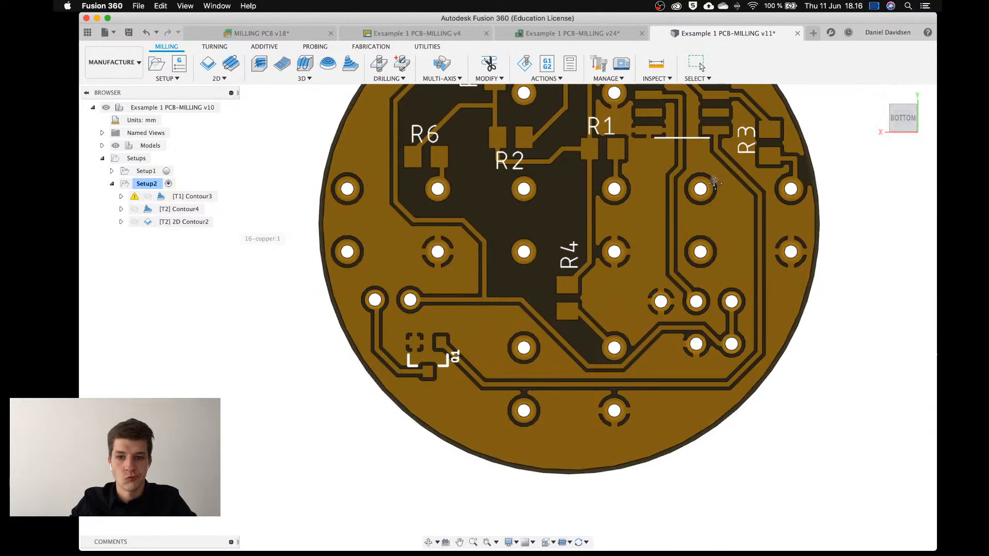
middle_drag(714, 183, 699, 224)
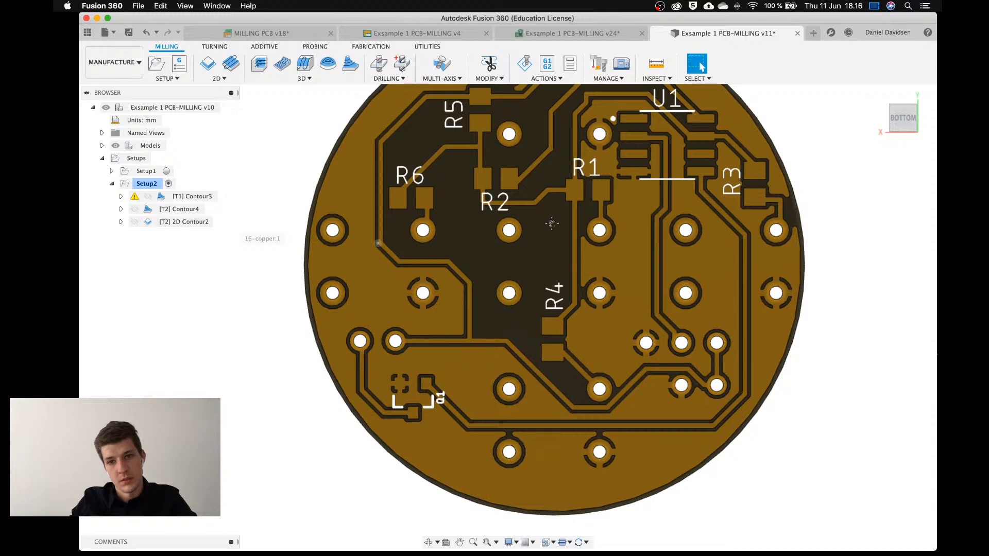
middle_drag(551, 223, 537, 243)
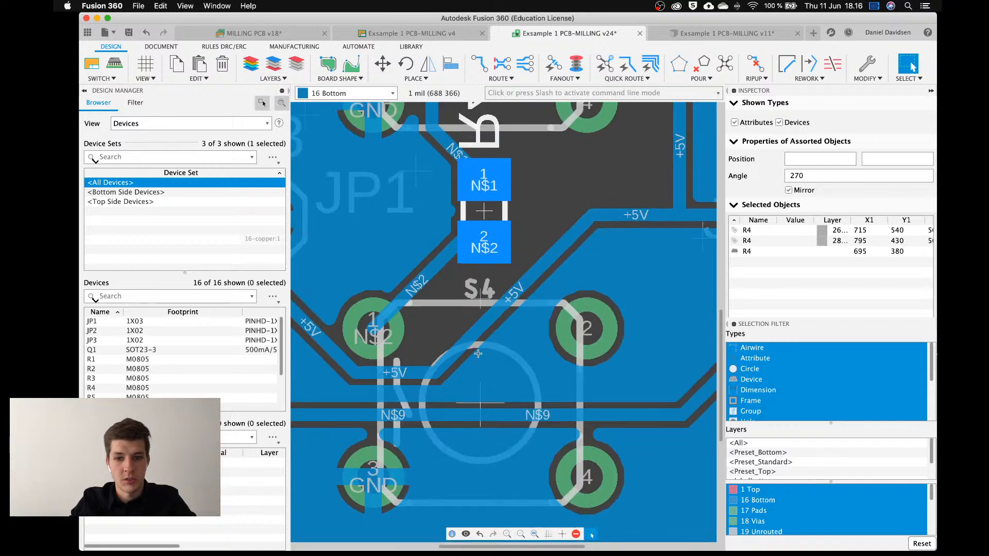
scroll(478, 353, down, 10)
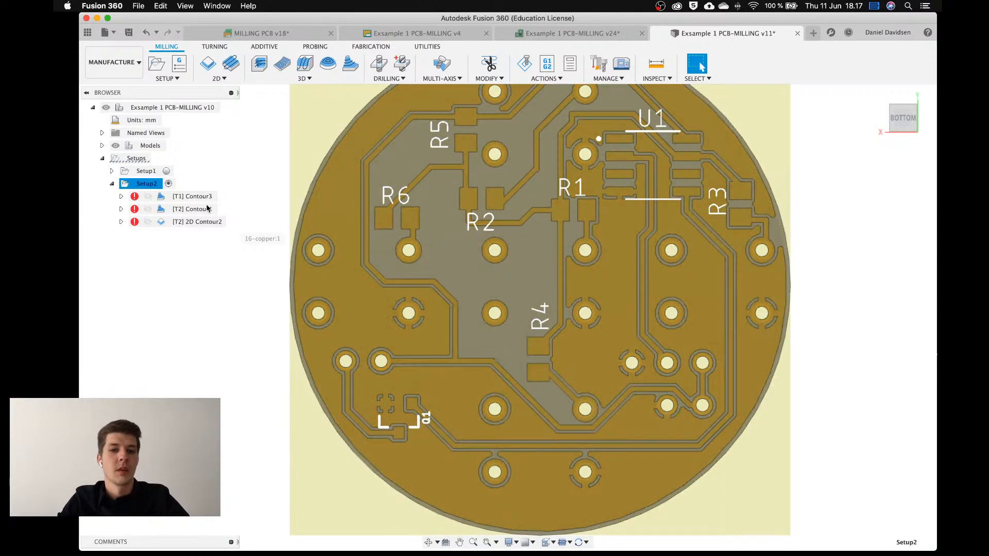
Try to regenerate all outdated toolpaths in Setup2.
click(138, 198)
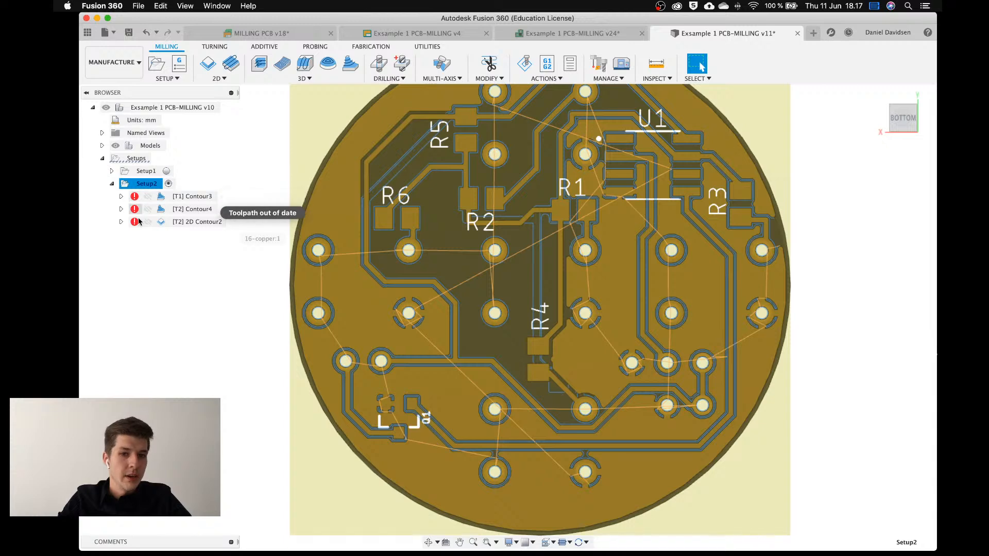
click(140, 223)
click(155, 184)
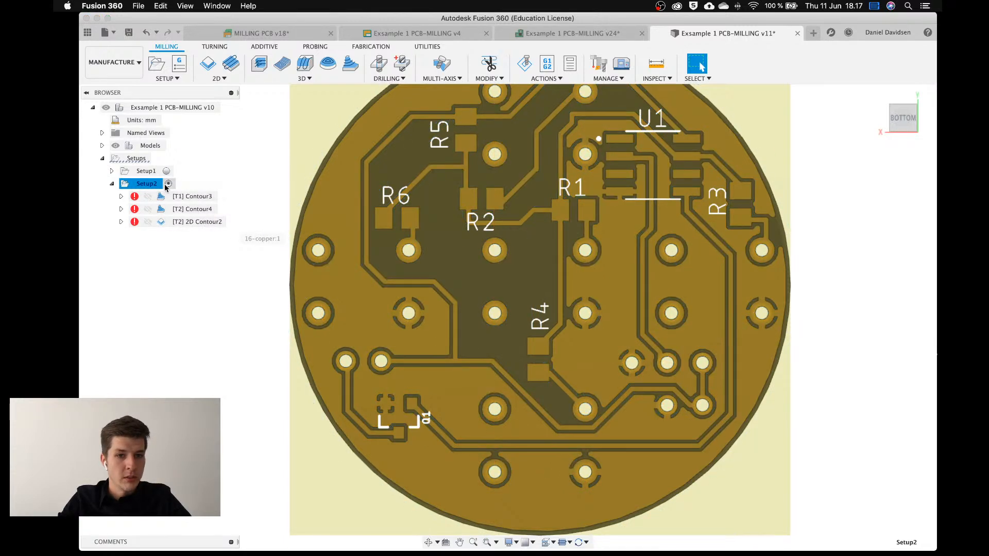
click(157, 185)
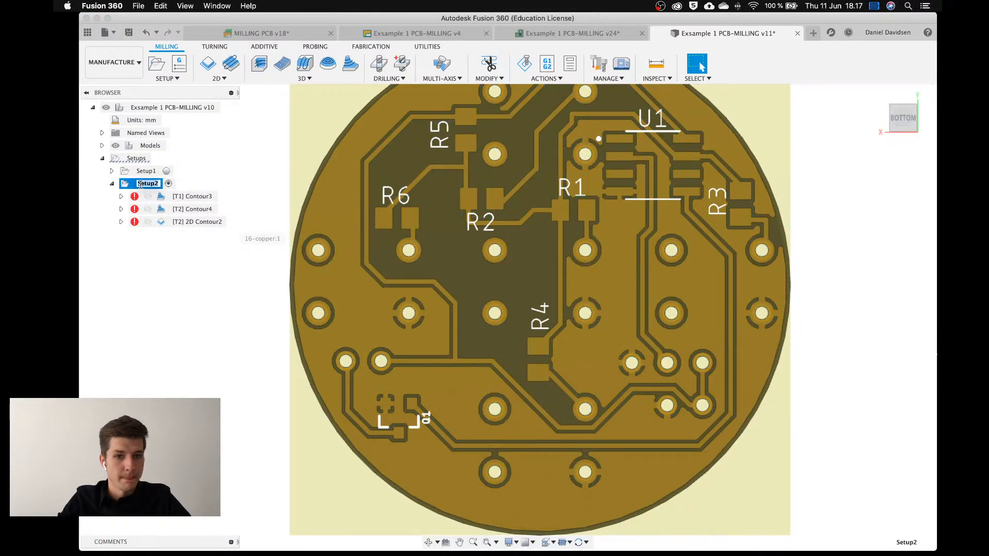
right_click(136, 187)
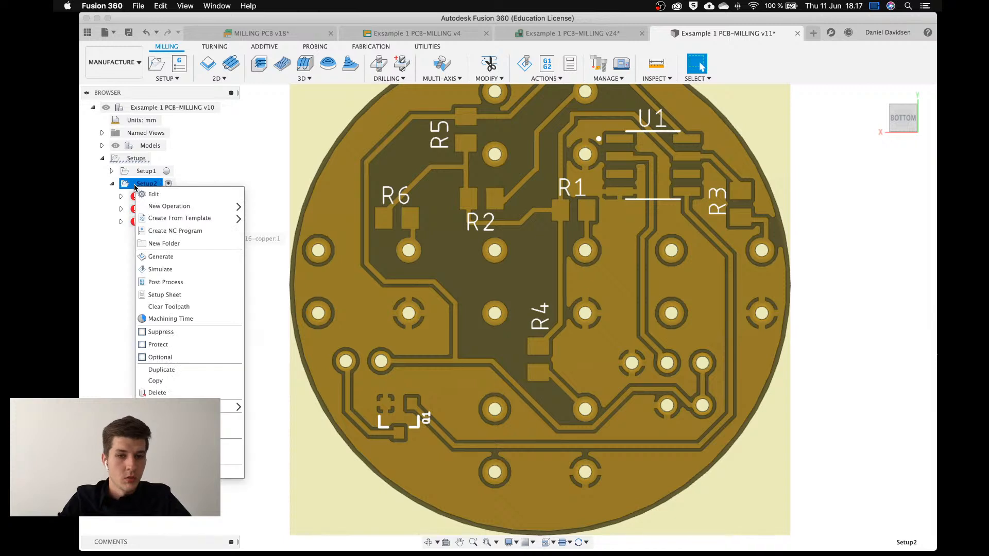
click(183, 263)
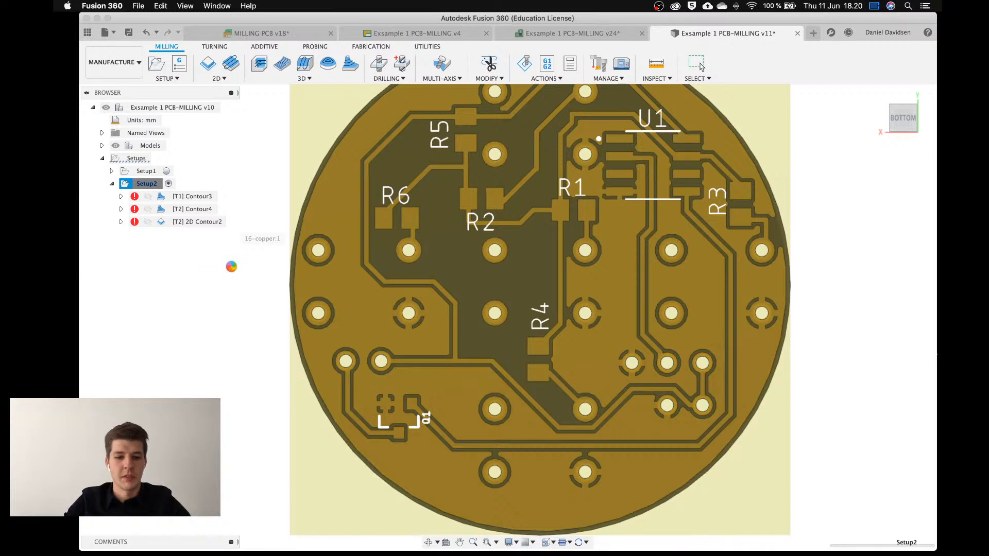
Force quit the unresponsive Fusion 360 and close the force quit window.
key(super+alt+Escape)
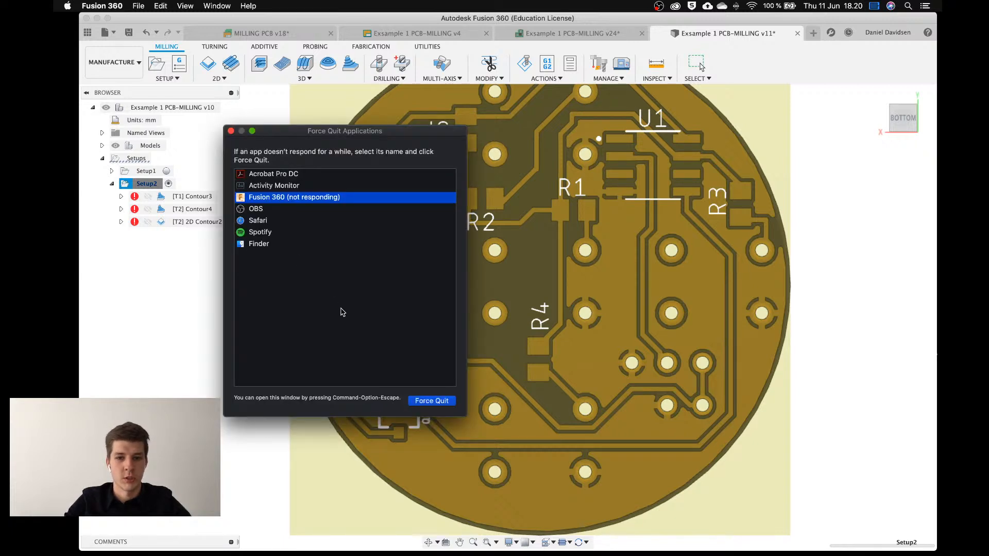
click(427, 400)
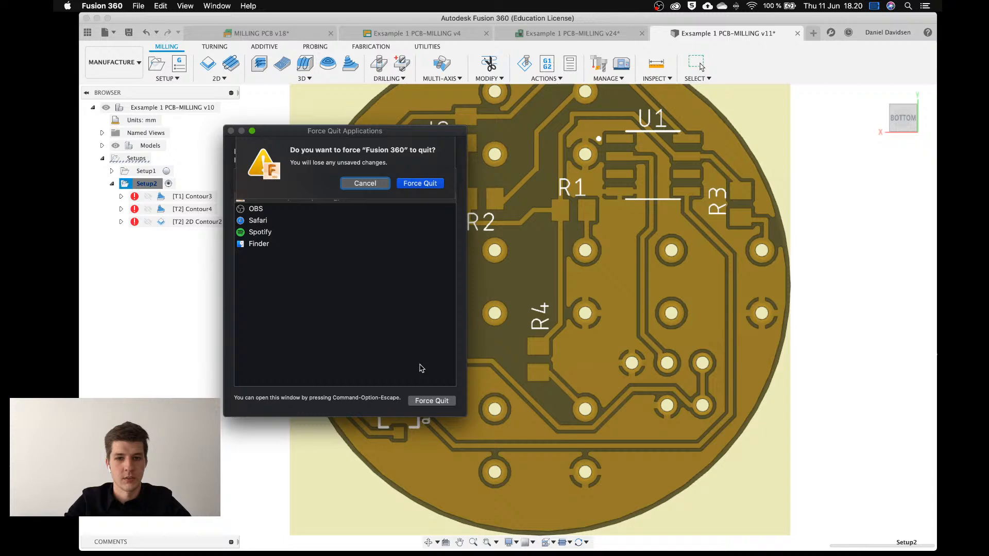
click(404, 189)
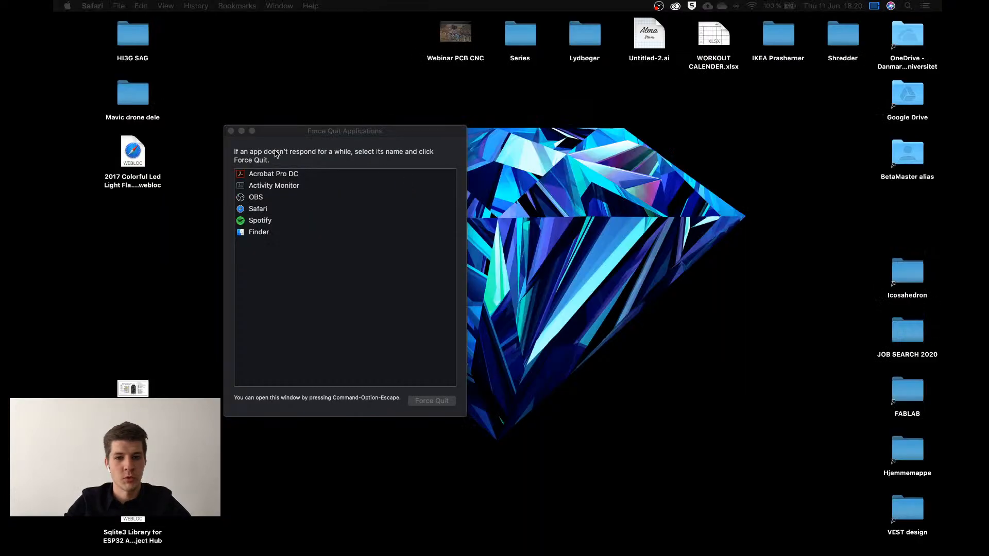
click(230, 131)
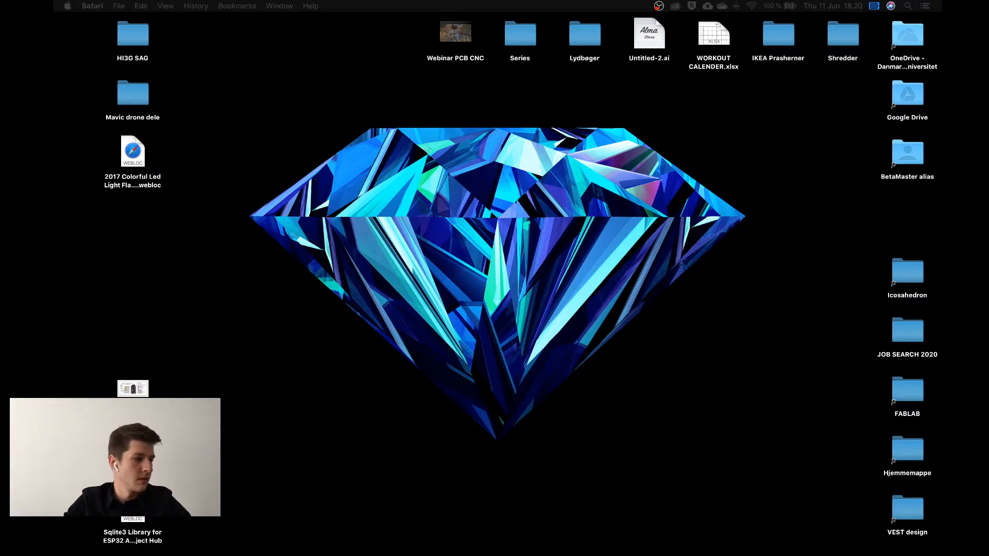
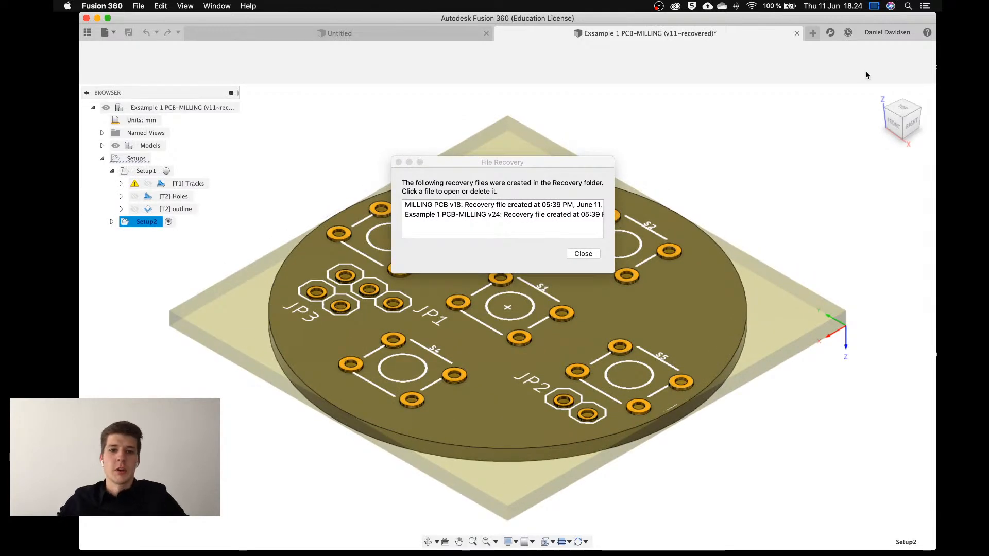
Dismiss the file recovery list and make Setup1 the active setup in the recovered Exsample 1 PCB-MILLING document.
click(583, 255)
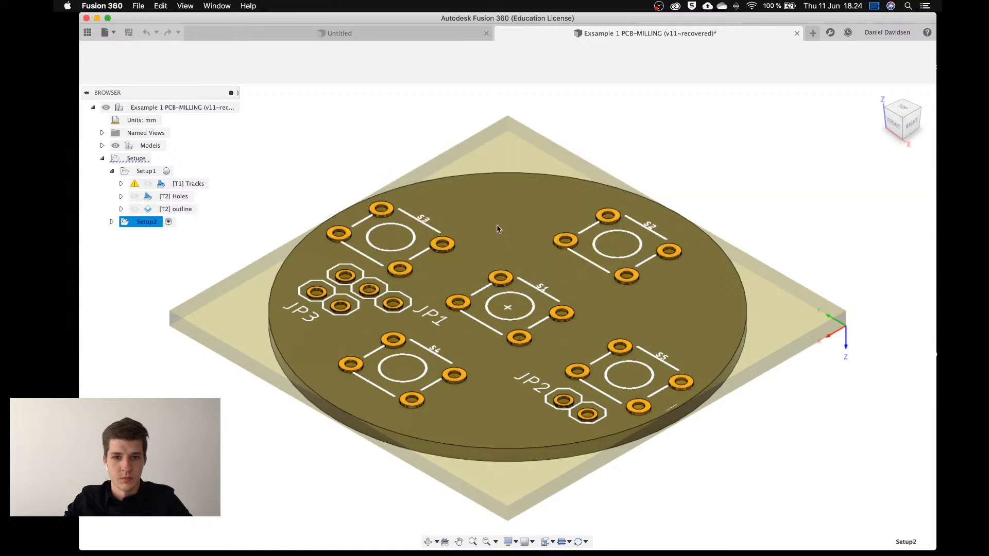
click(167, 172)
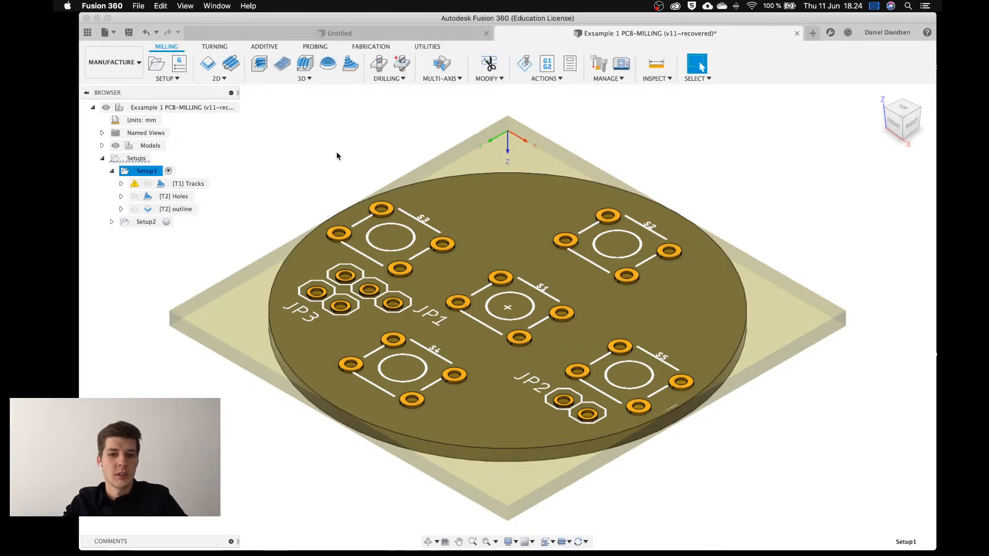
shift+middle_drag(337, 156, 311, 154)
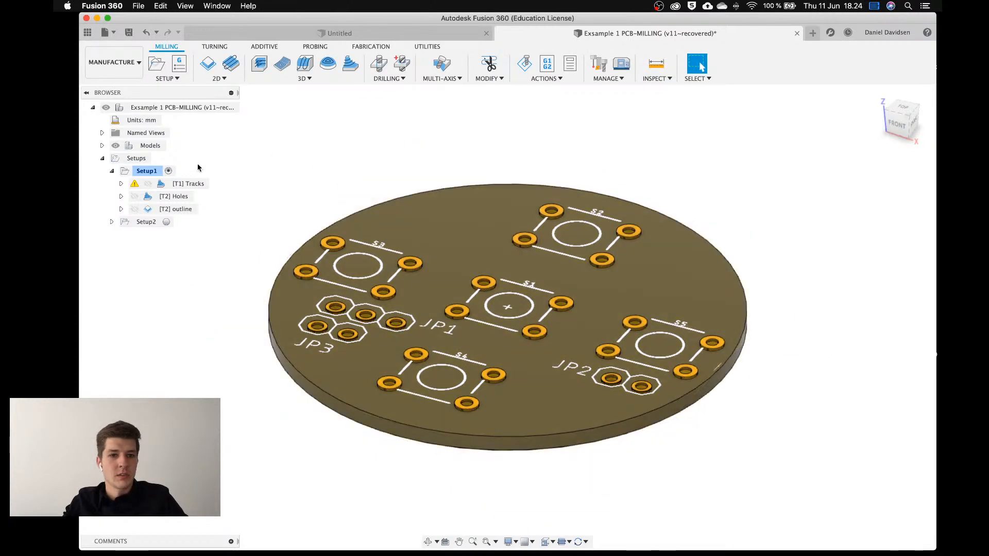
click(146, 172)
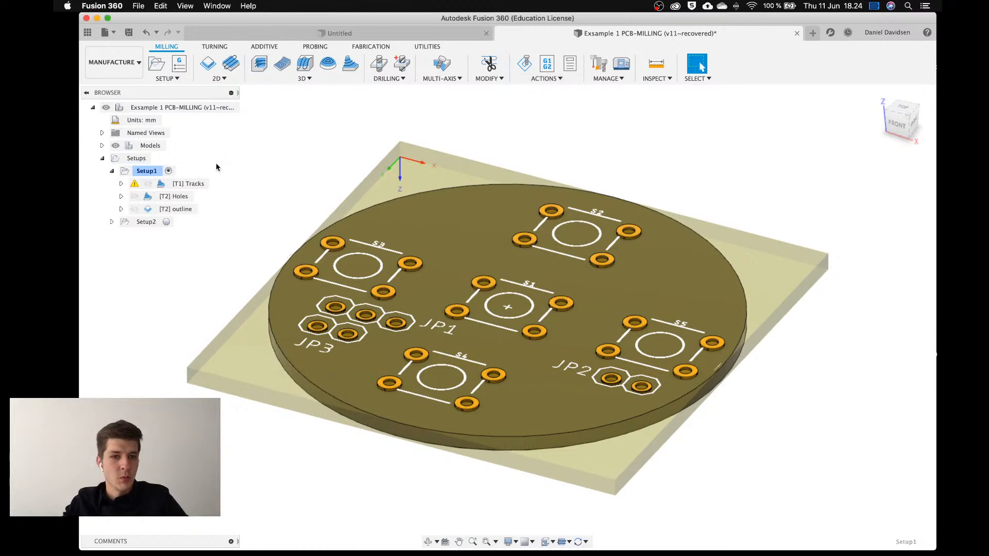
click(147, 171)
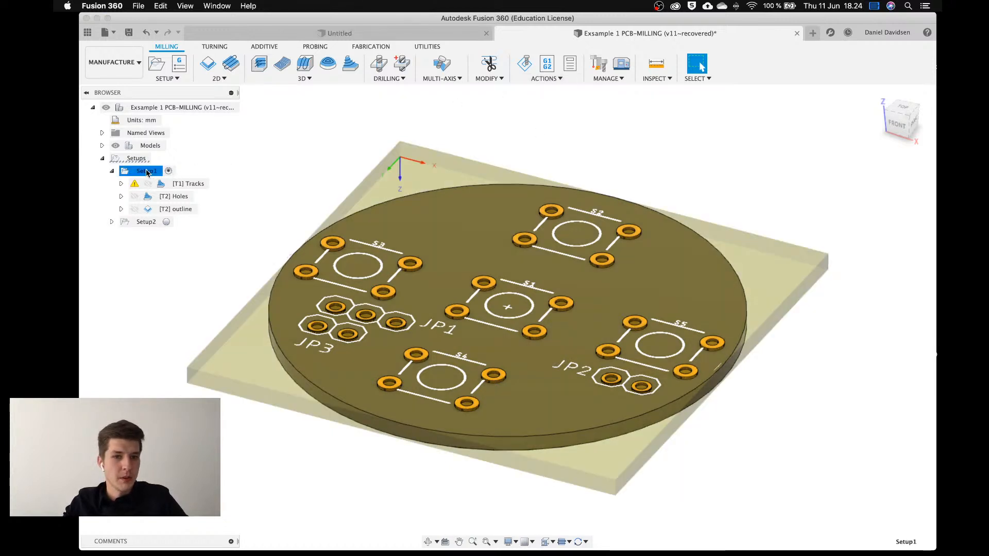
right_click(147, 172)
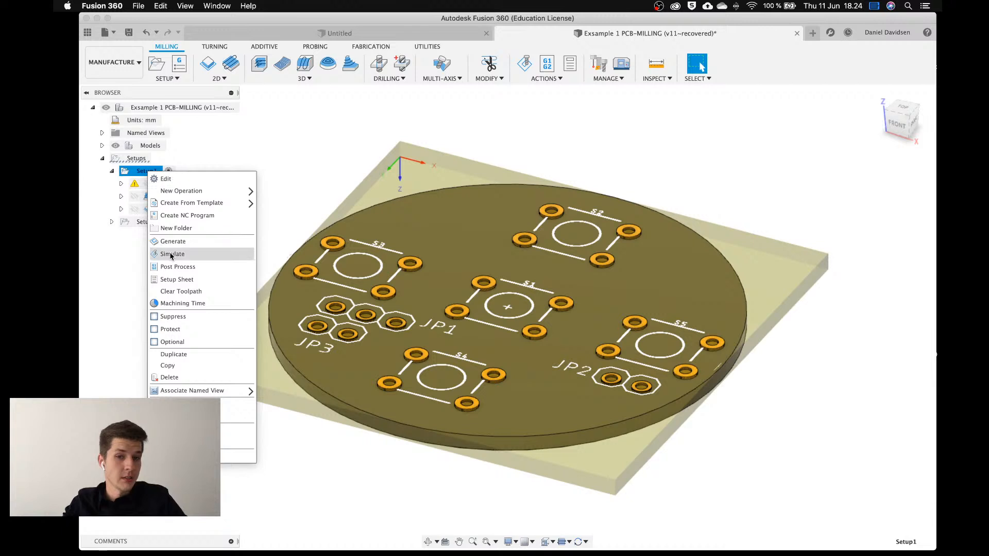
click(297, 175)
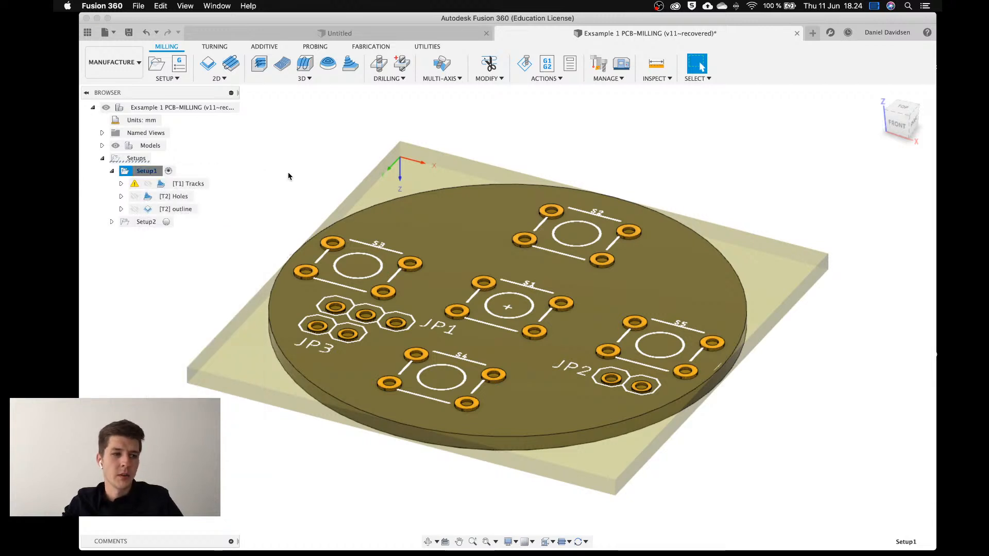
click(205, 186)
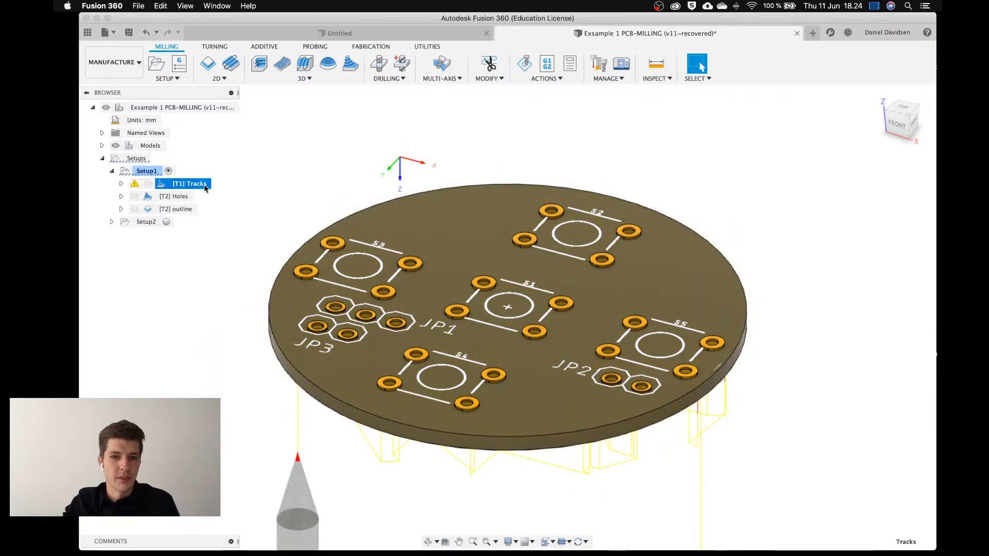
click(255, 182)
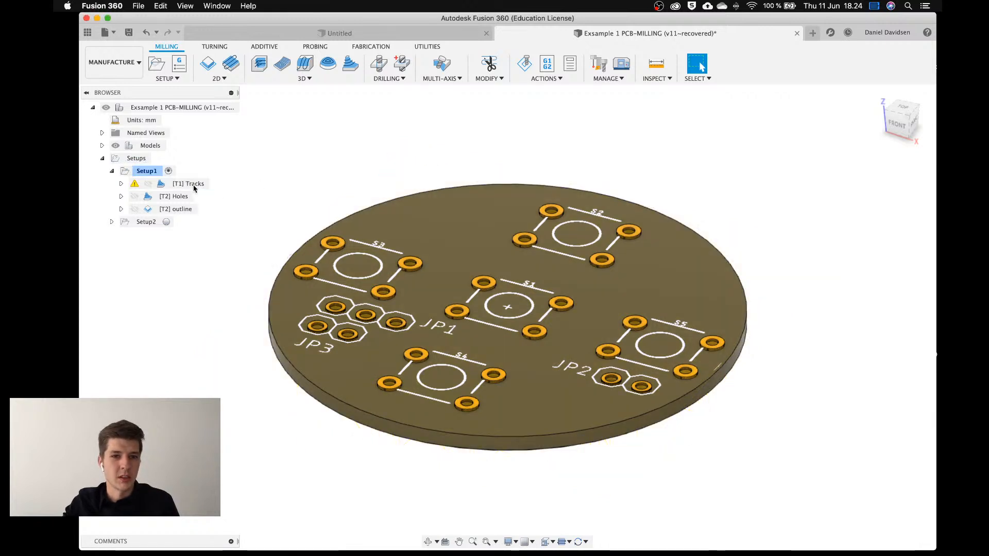
click(193, 186)
right_click(194, 189)
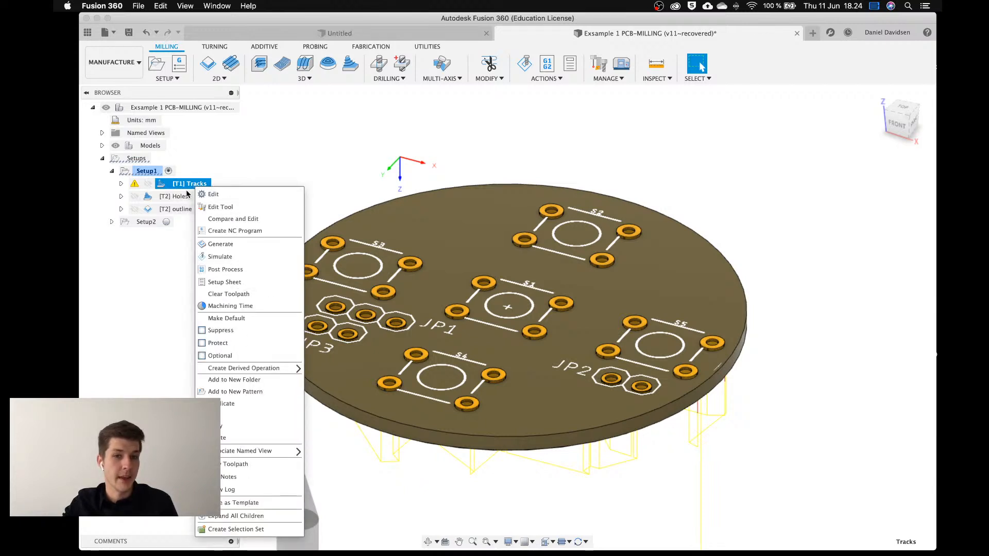
click(212, 169)
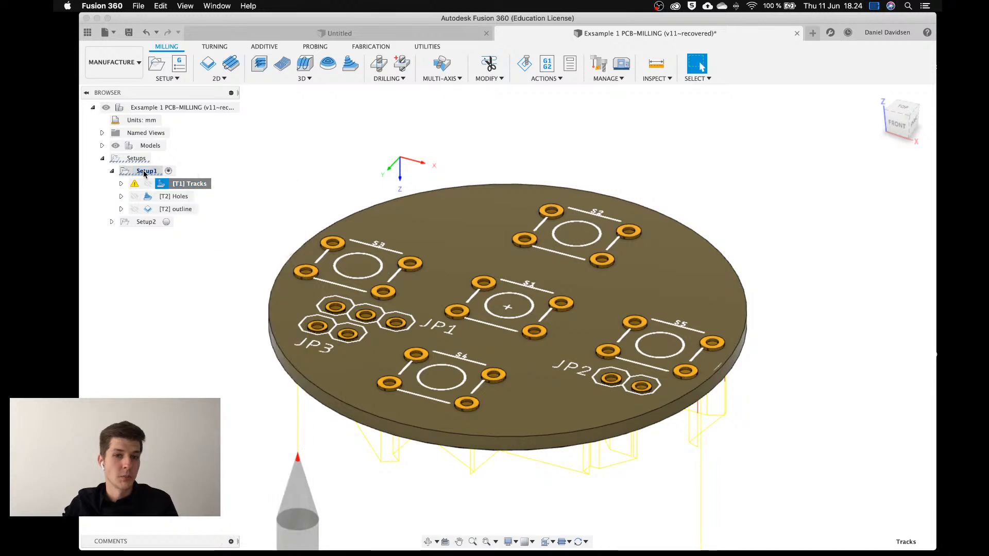
click(143, 172)
right_click(154, 174)
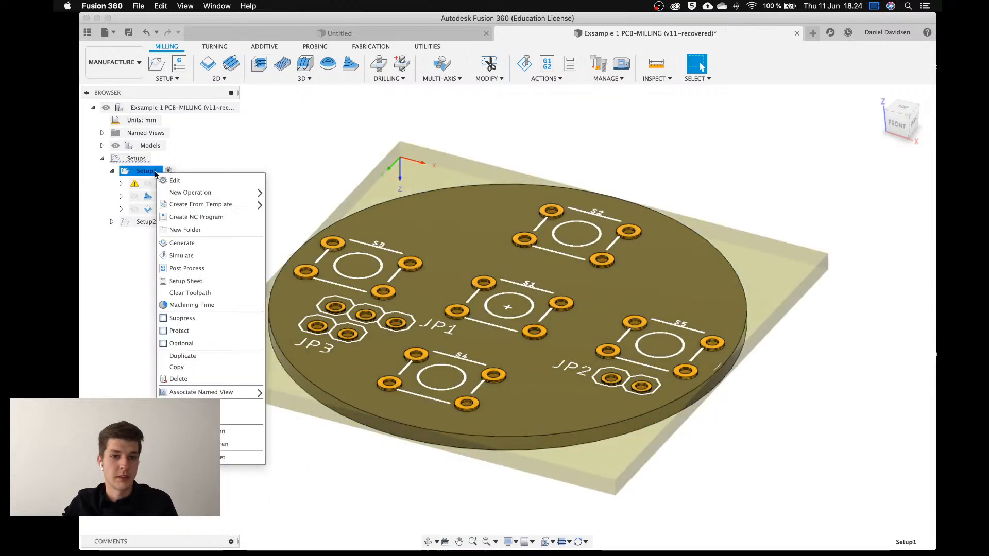
click(242, 167)
click(178, 196)
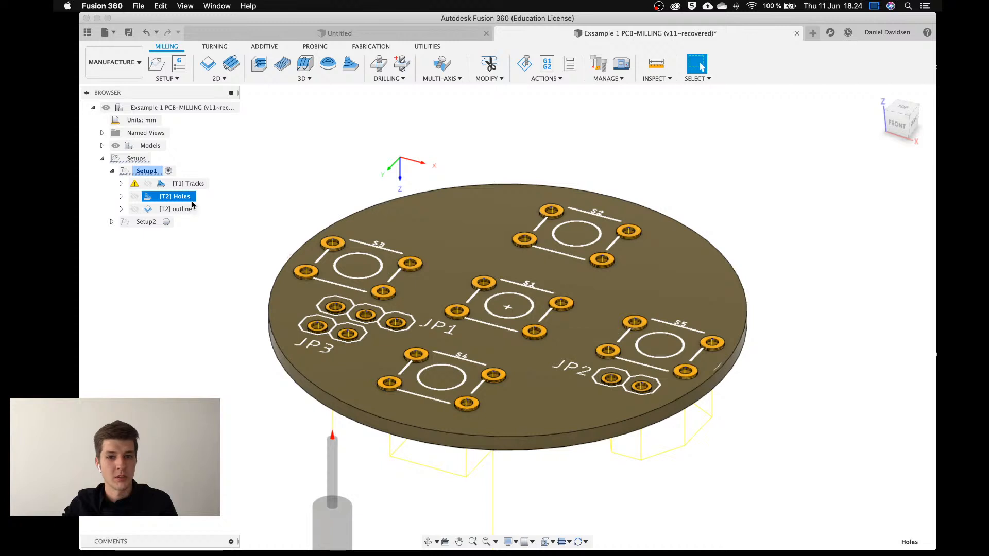
Make Setup2 the active setup and turn the board to show its copper track side.
click(157, 222)
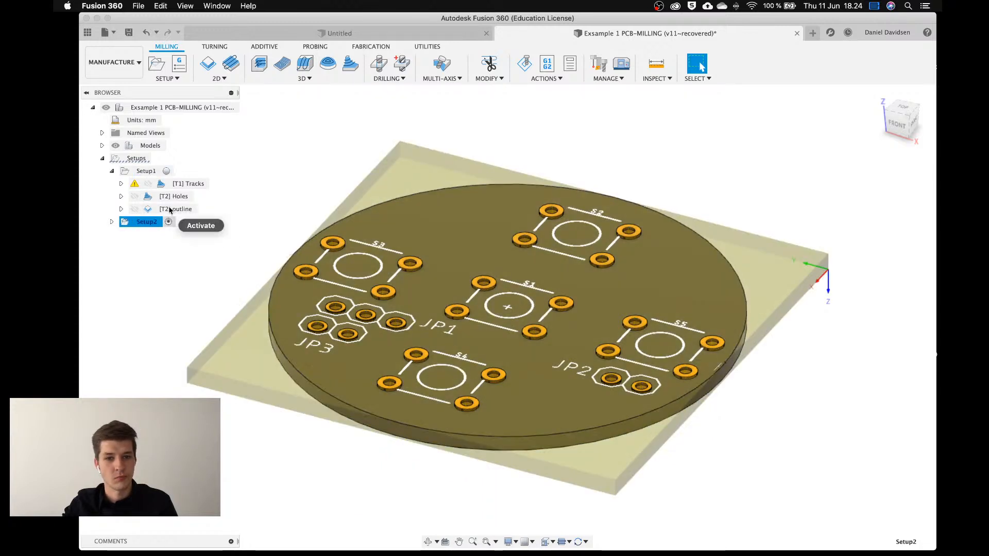
click(168, 222)
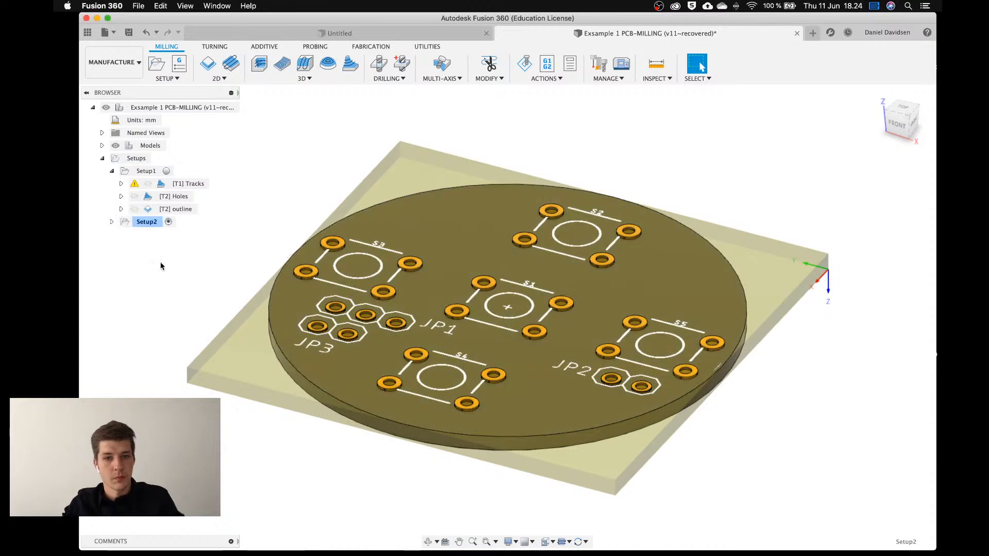
click(160, 261)
click(153, 222)
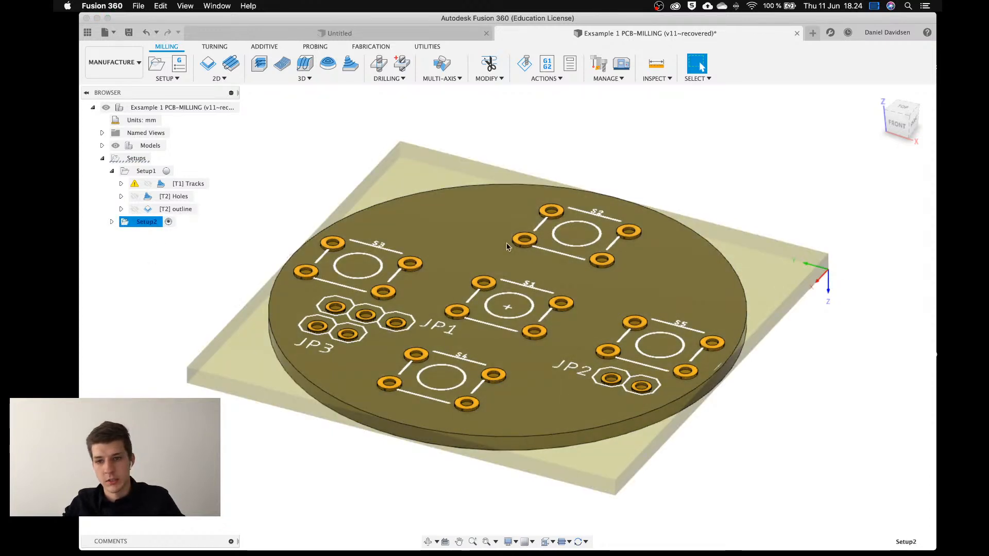
click(233, 228)
shift+middle_drag(323, 224, 390, 241)
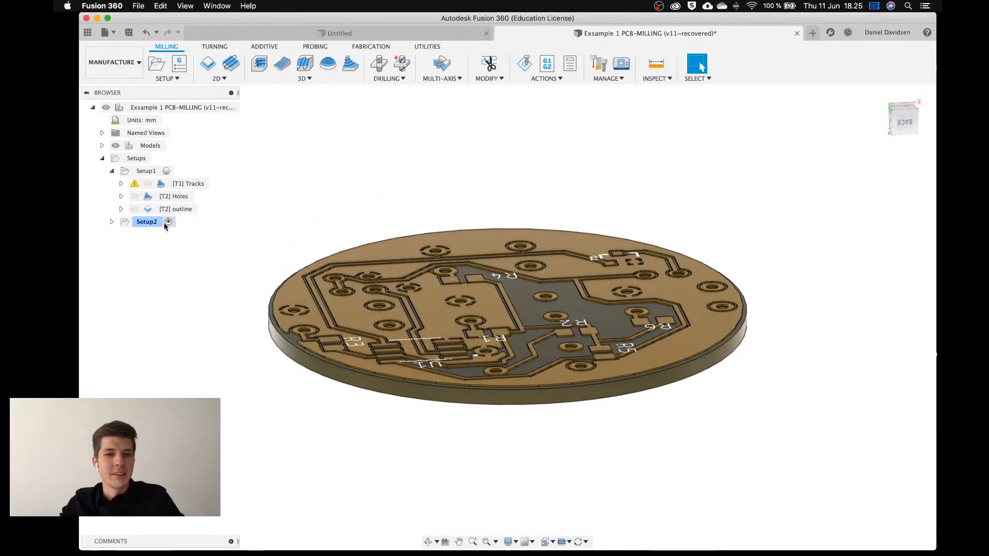
Delete the duplicate operations Contour3 (2), Contour4 (2) and 2D Contour2 (2) from Setup2.
click(140, 224)
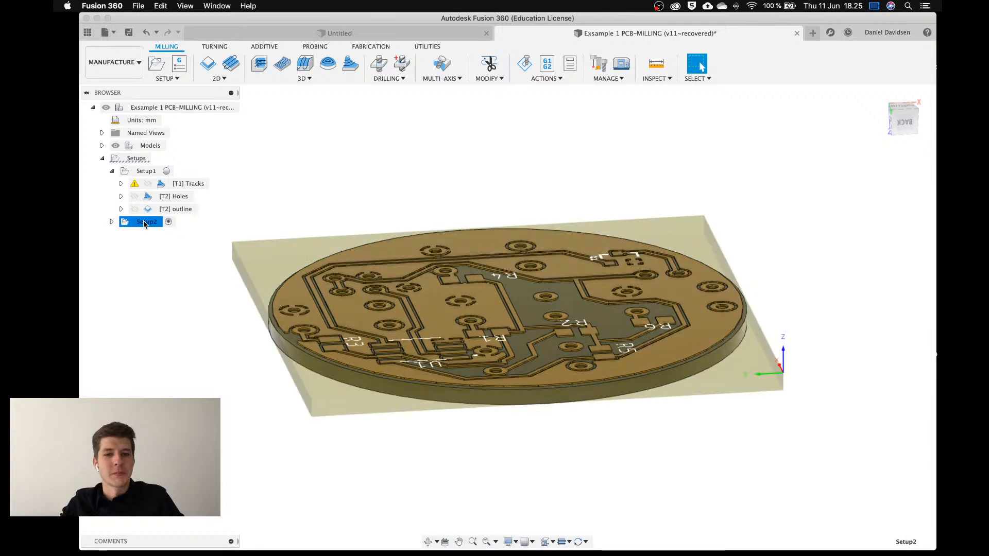
click(112, 221)
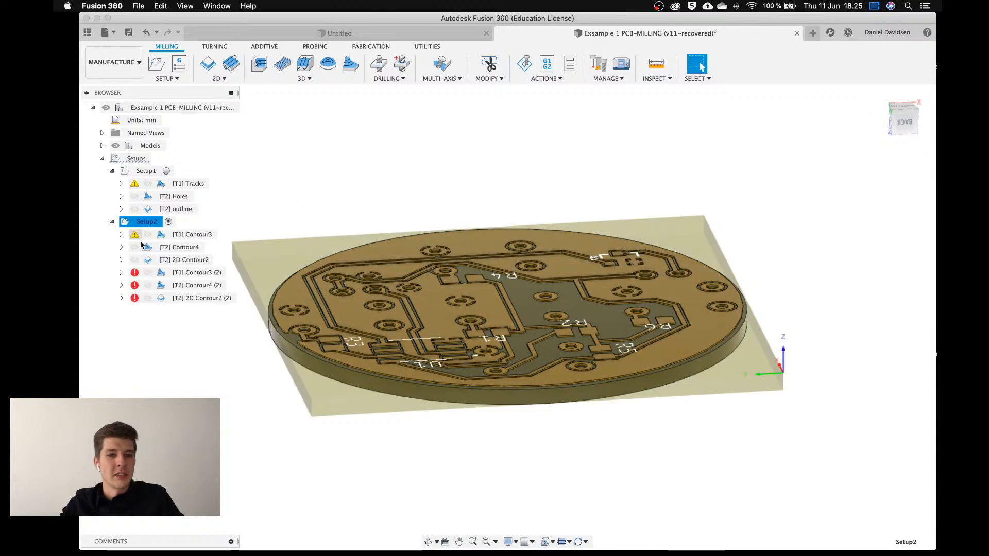
click(180, 272)
shift+click(202, 298)
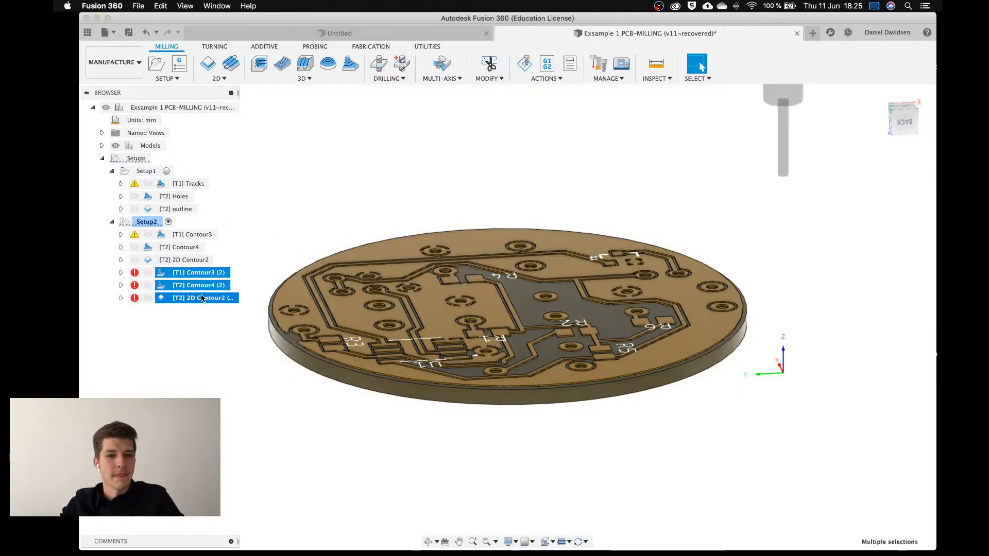
key(Delete)
Review the post-process properties for Setup2 and post it with Mach3Mill as program 1001, saving 1001.tap to the Desktop.
click(196, 247)
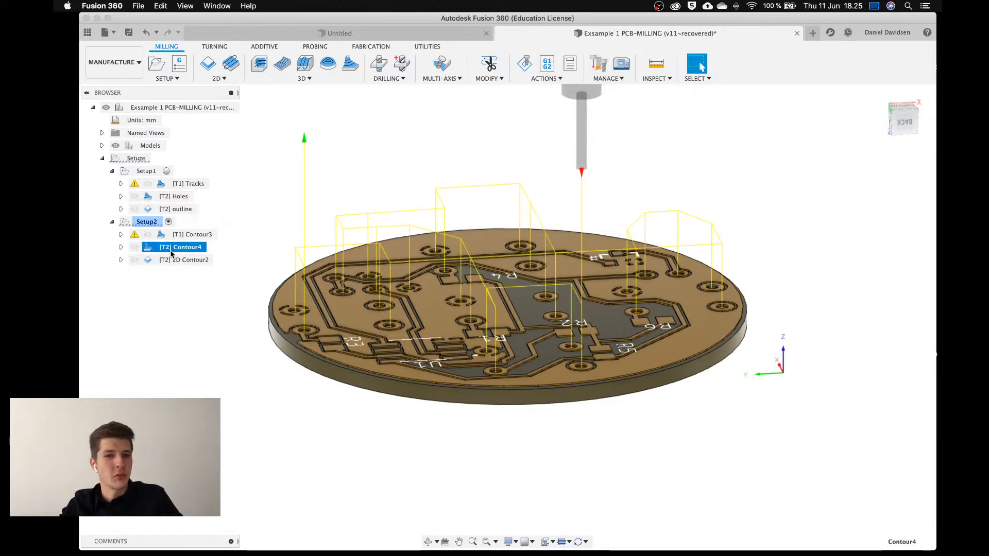
click(152, 225)
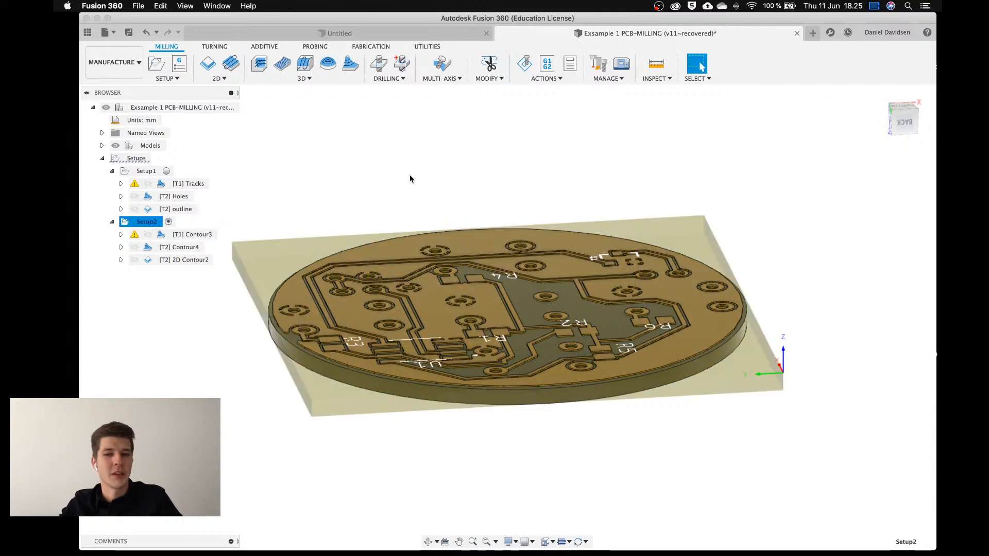
click(548, 71)
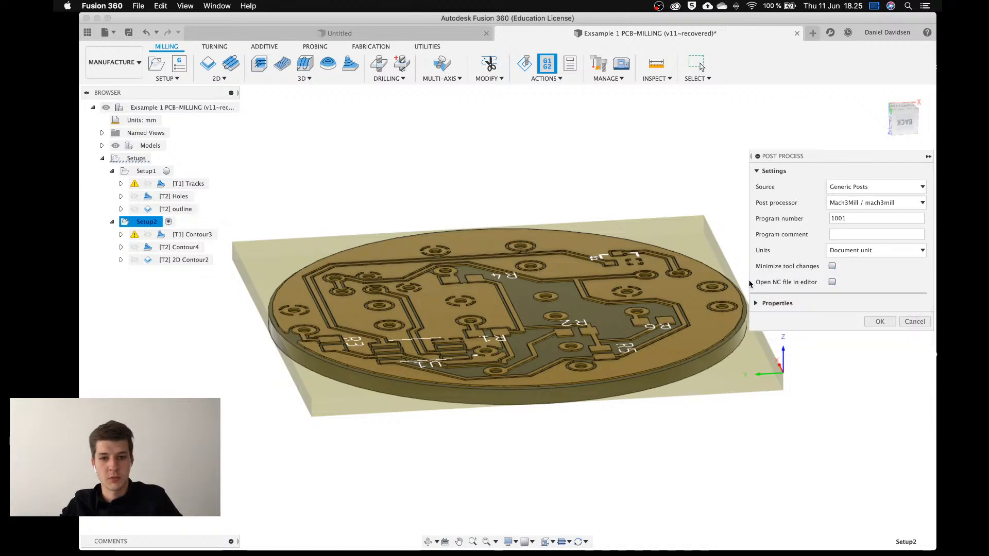
click(762, 305)
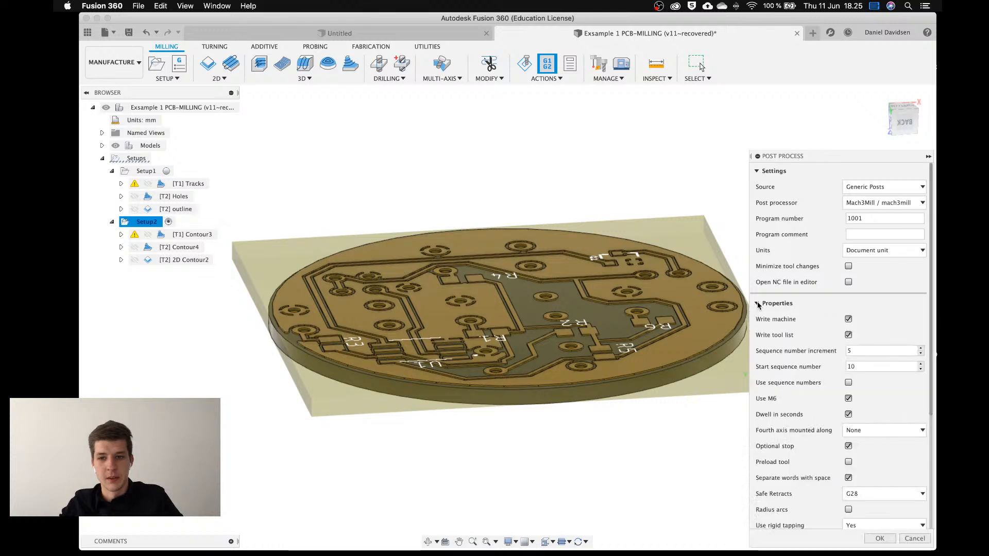
scroll(784, 303, down, 2)
scroll(784, 303, down, 5)
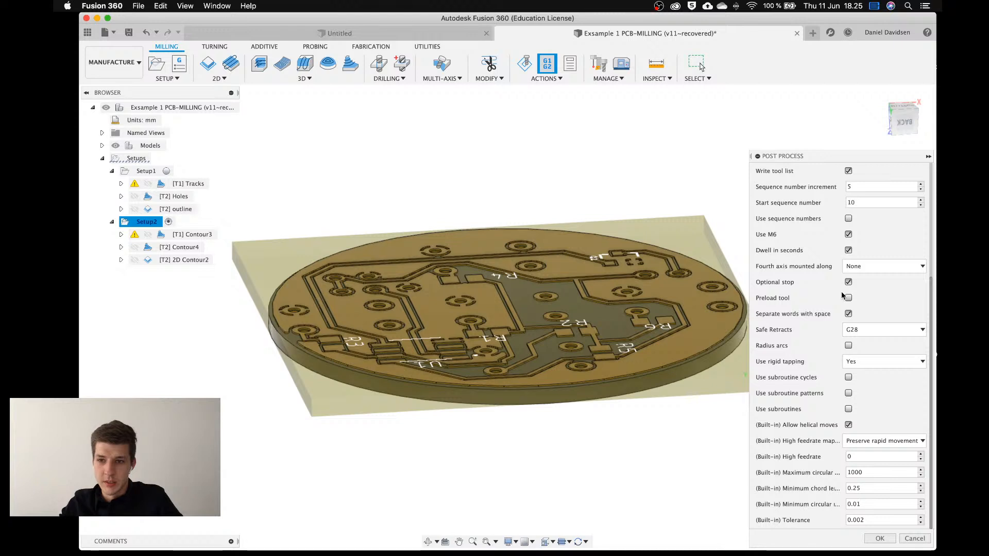
mouse_move(849, 299)
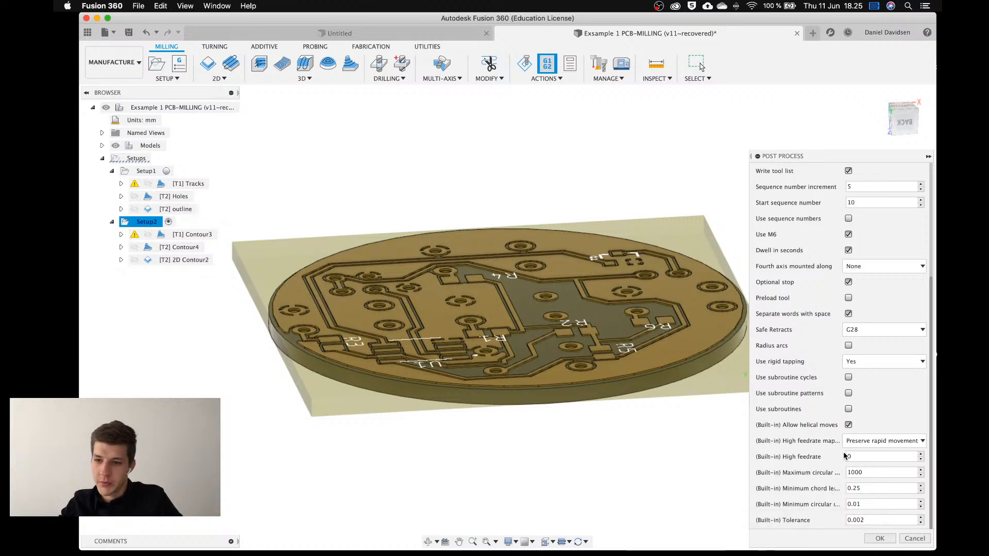
scroll(820, 336, up, 4)
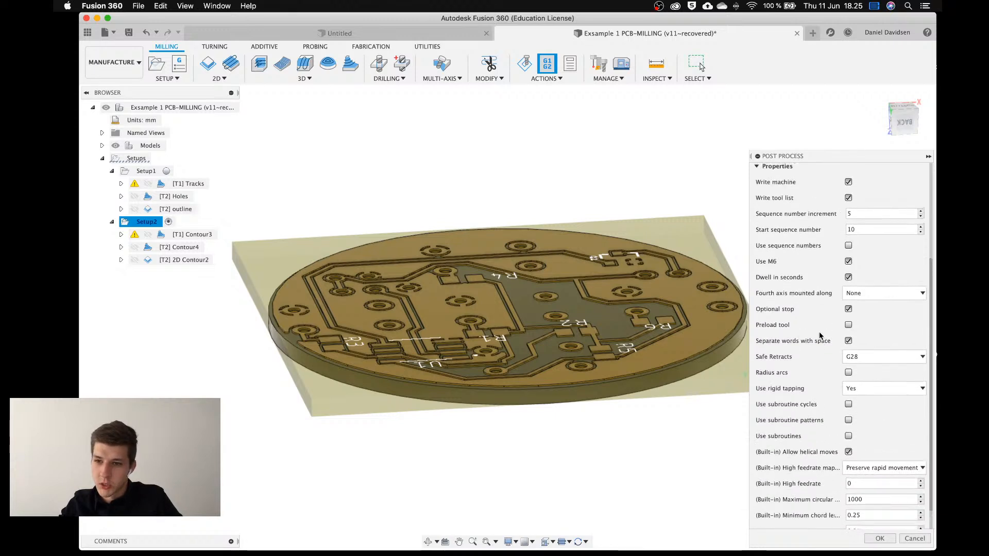
scroll(830, 295, up, 7)
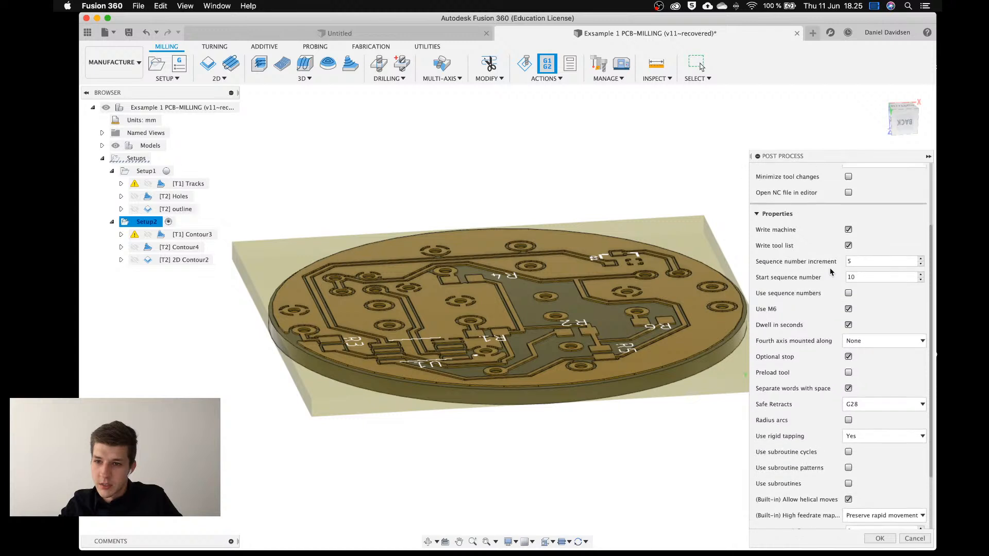
scroll(830, 272, up, 2)
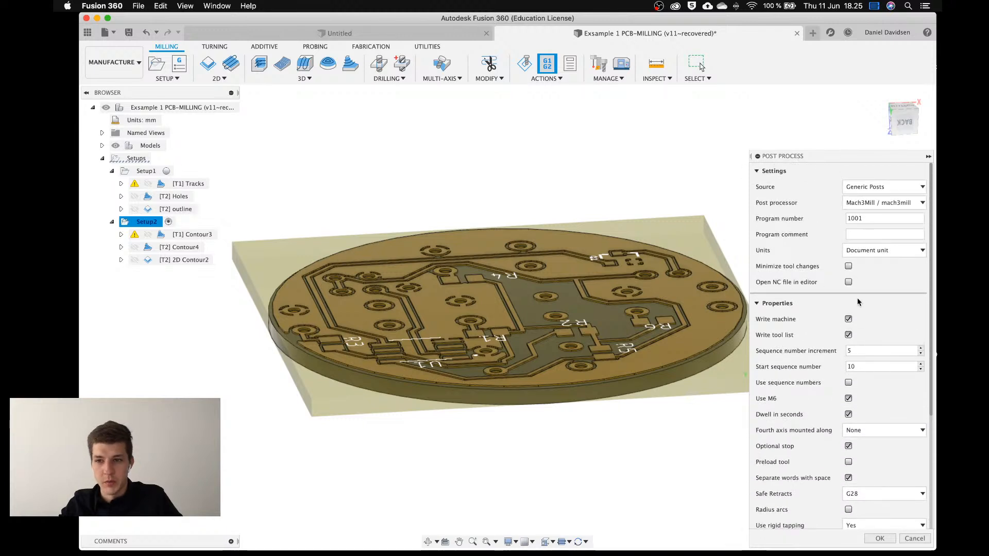
click(760, 304)
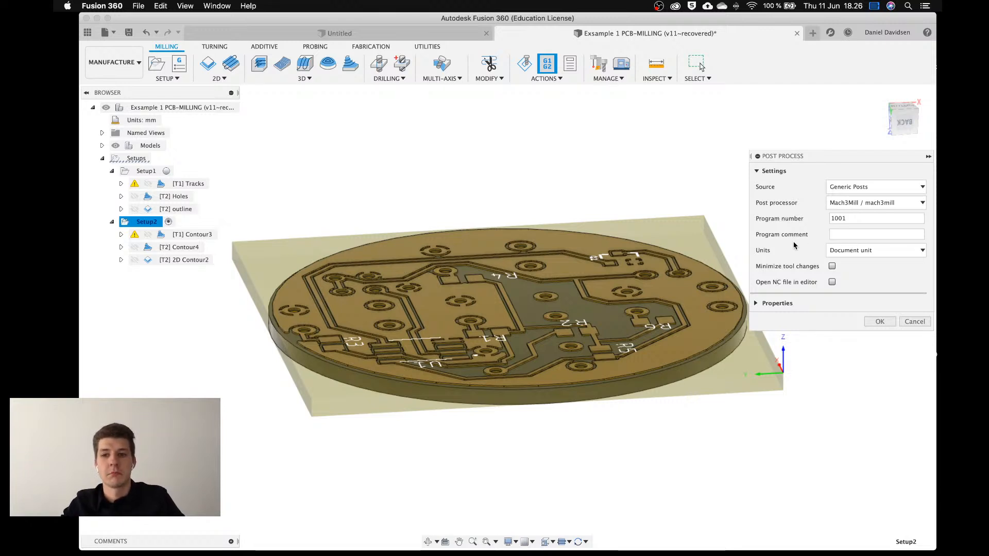
click(883, 322)
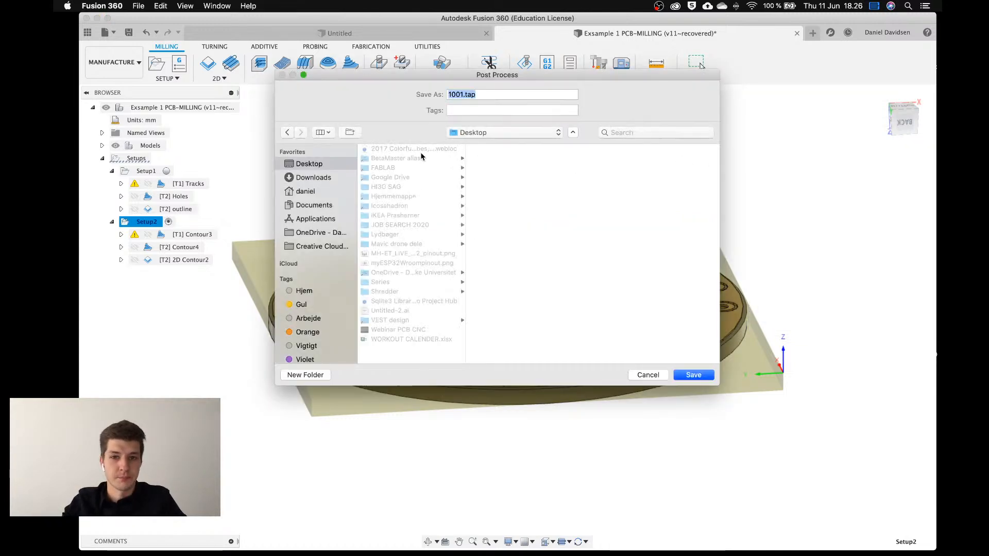
click(706, 376)
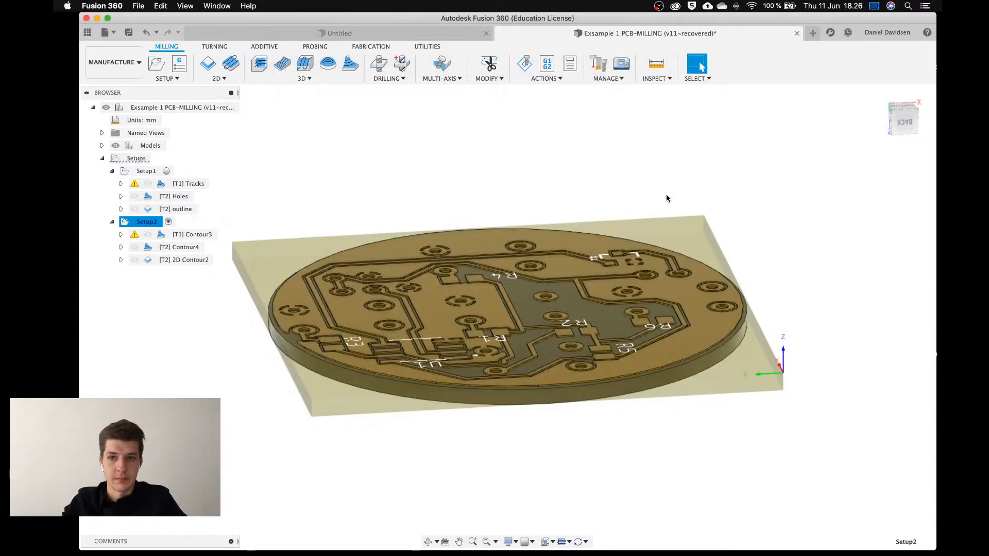
Start a simulation of the Contour3 toolpath in Setup2.
click(599, 65)
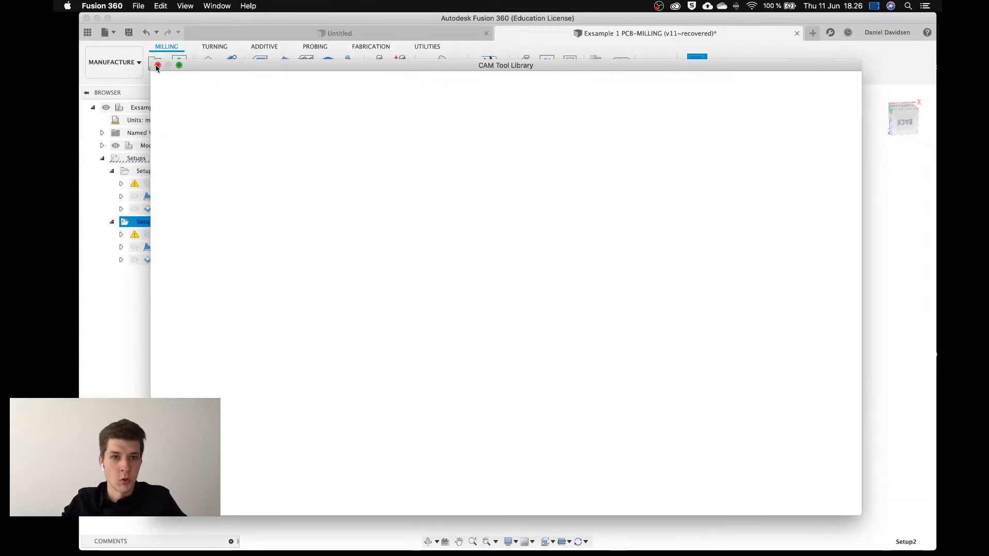
click(157, 66)
click(186, 236)
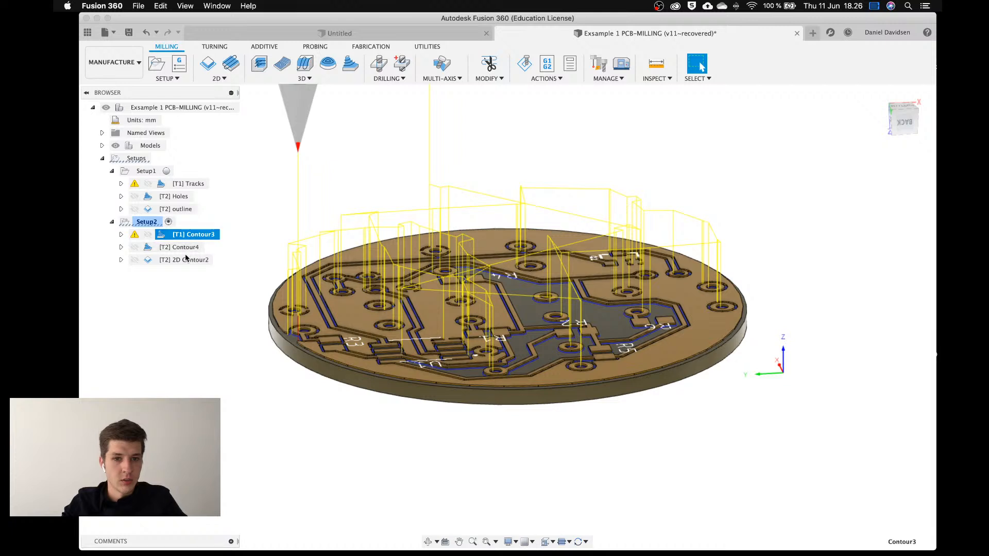
click(526, 62)
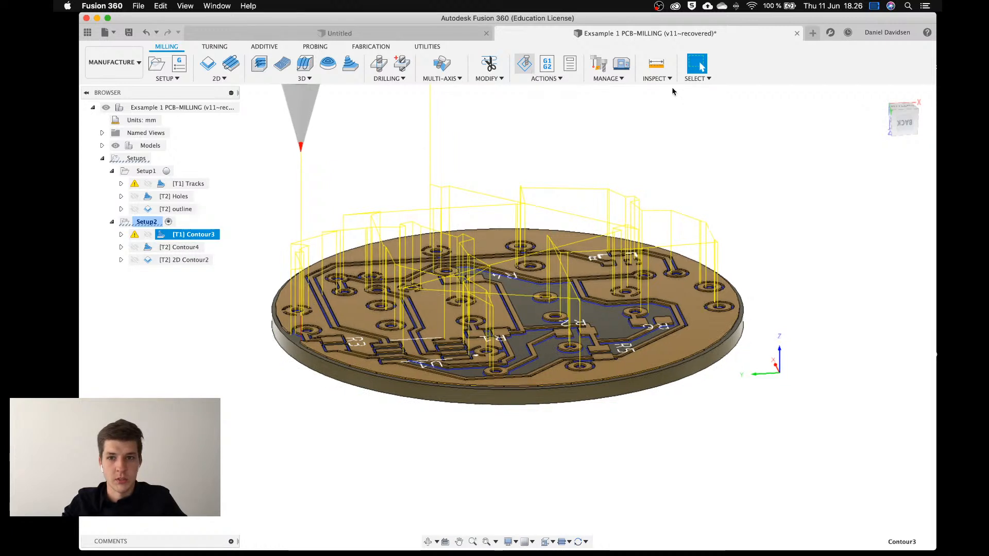
Delete the second copies of the 0.00153 mm tapered mill and 0.8 mm flat end mill from the document's tool library.
click(600, 67)
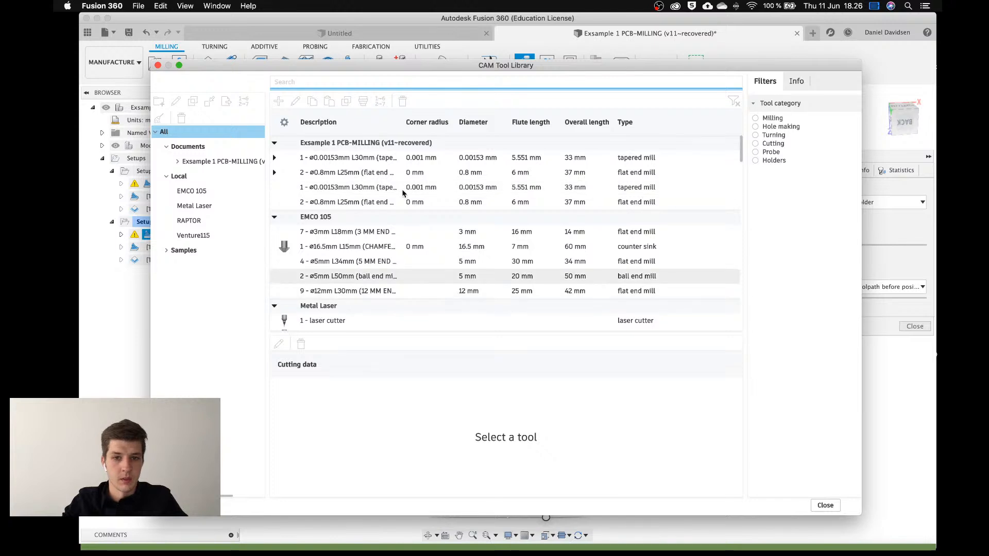
shift+click(352, 200)
right_click(352, 200)
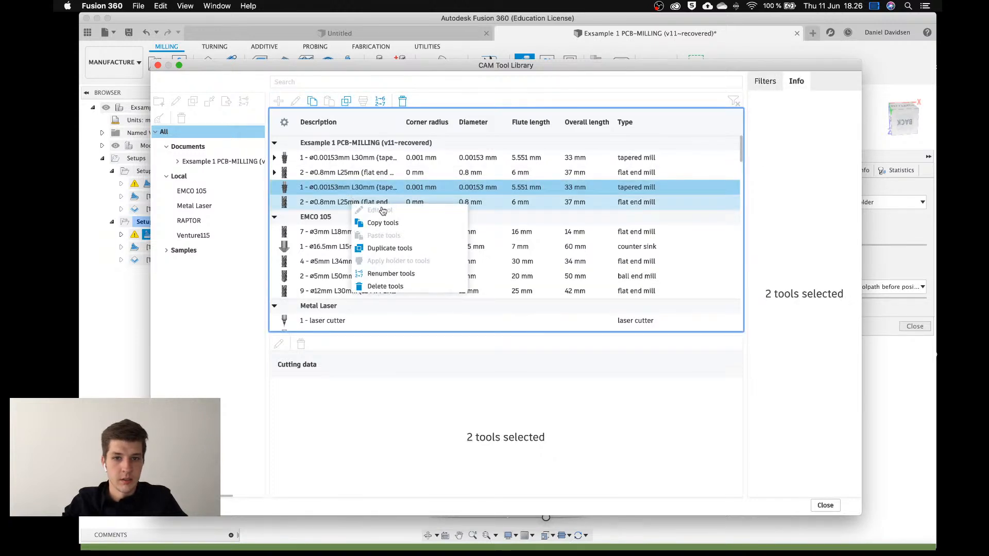
click(391, 286)
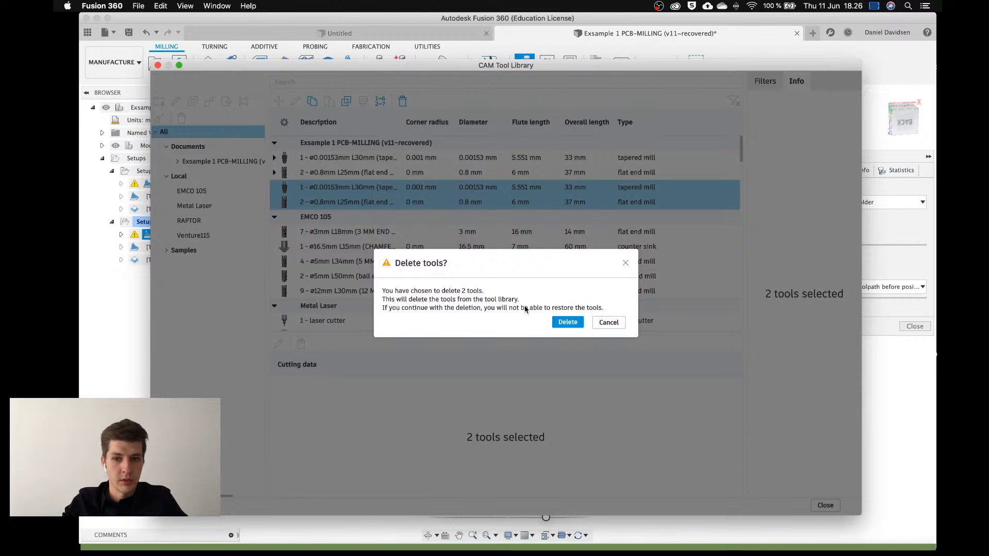
click(562, 320)
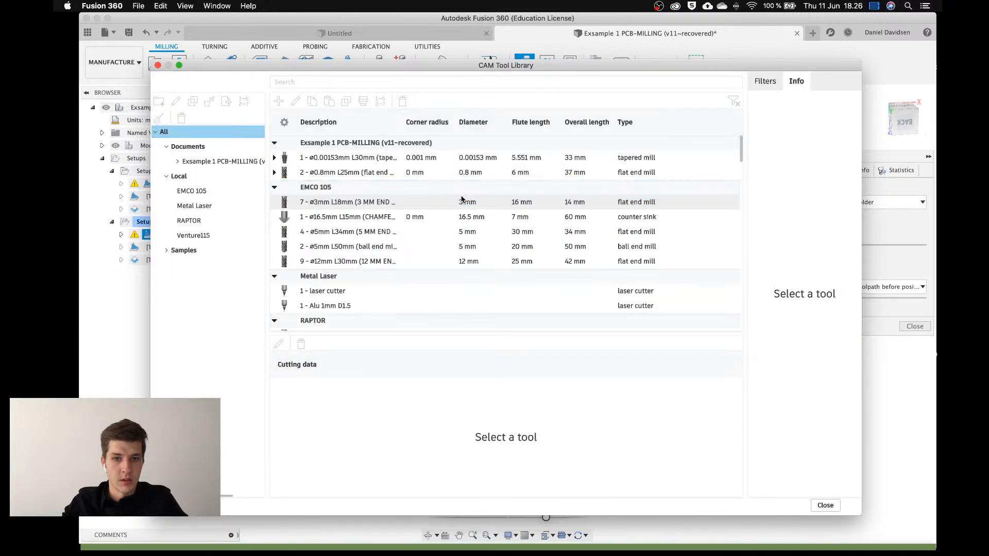
click(361, 160)
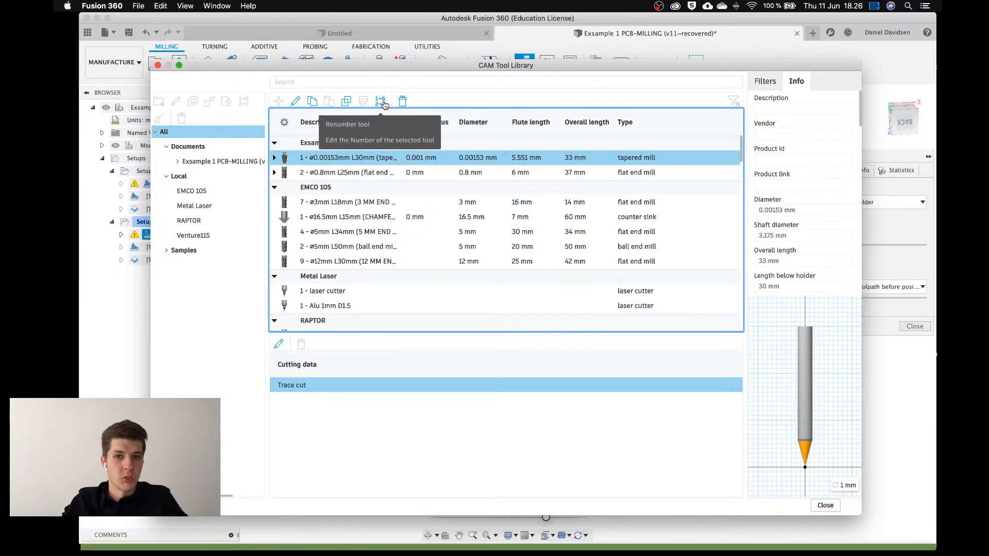
click(347, 172)
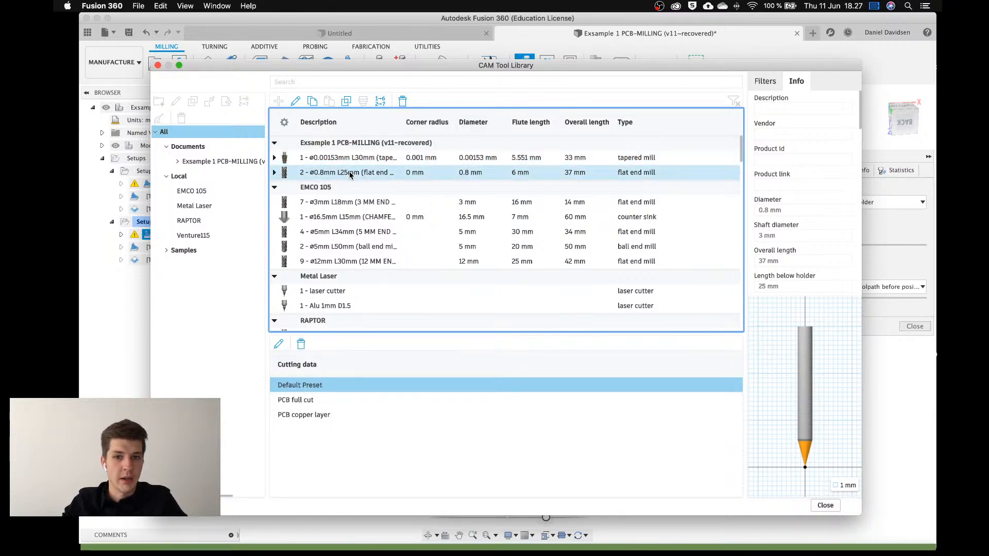
shift+click(348, 157)
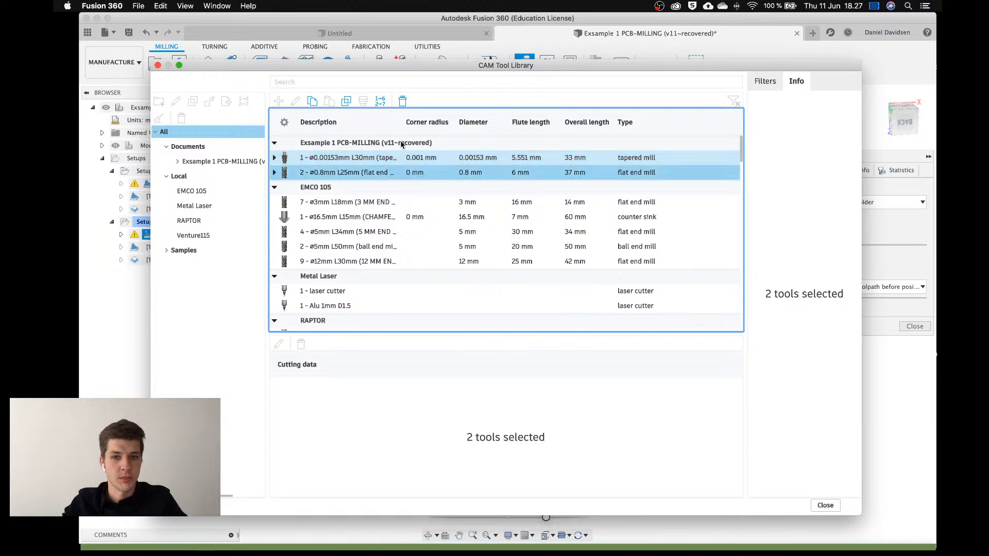
click(382, 103)
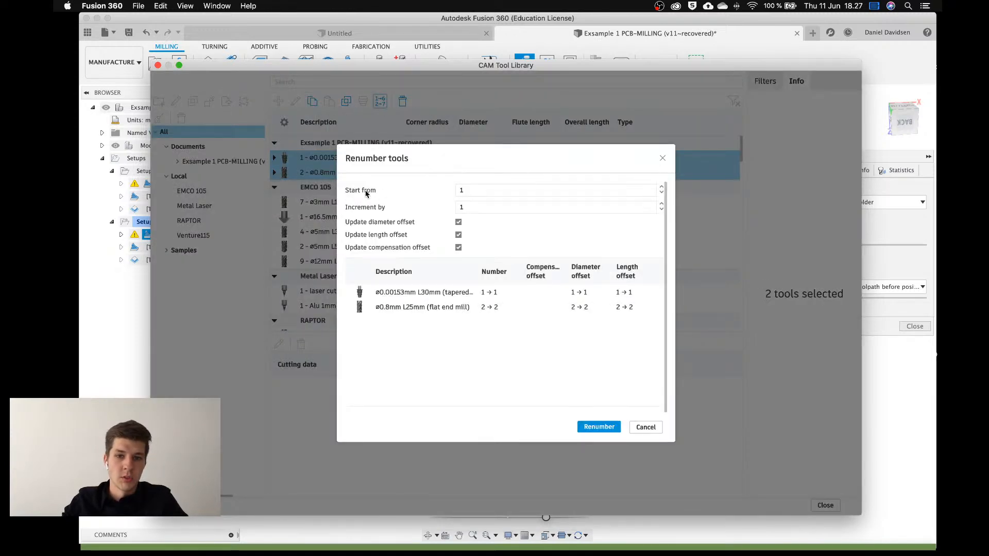
click(464, 206)
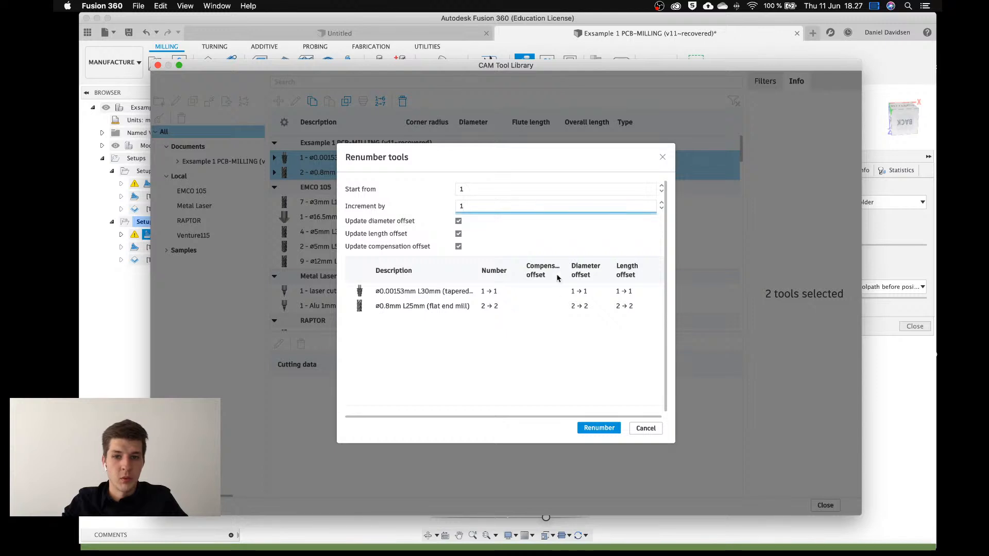
click(645, 428)
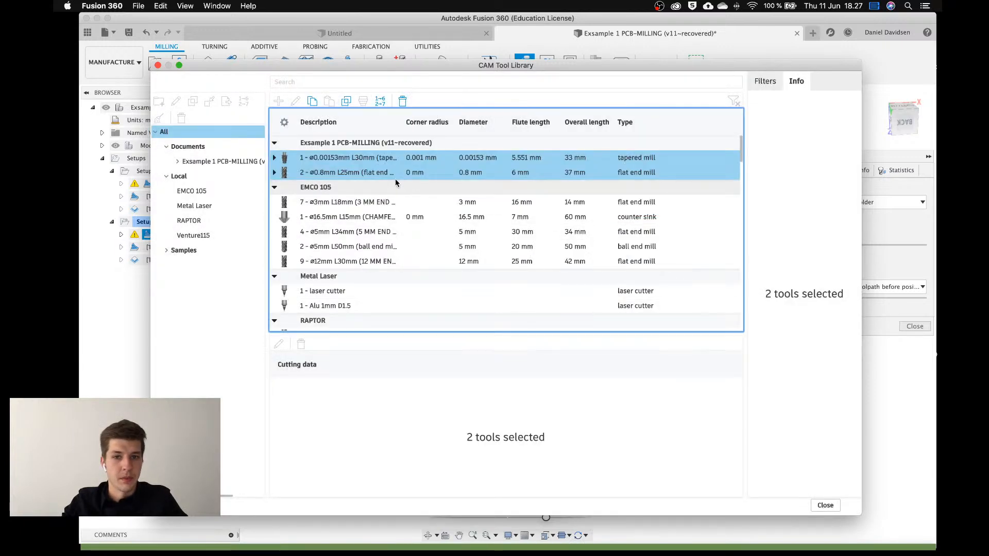
Set the post-processor tool number of the document's 0.8 mm flat end mill to 1 and check its length and diameter offsets.
click(396, 183)
click(396, 175)
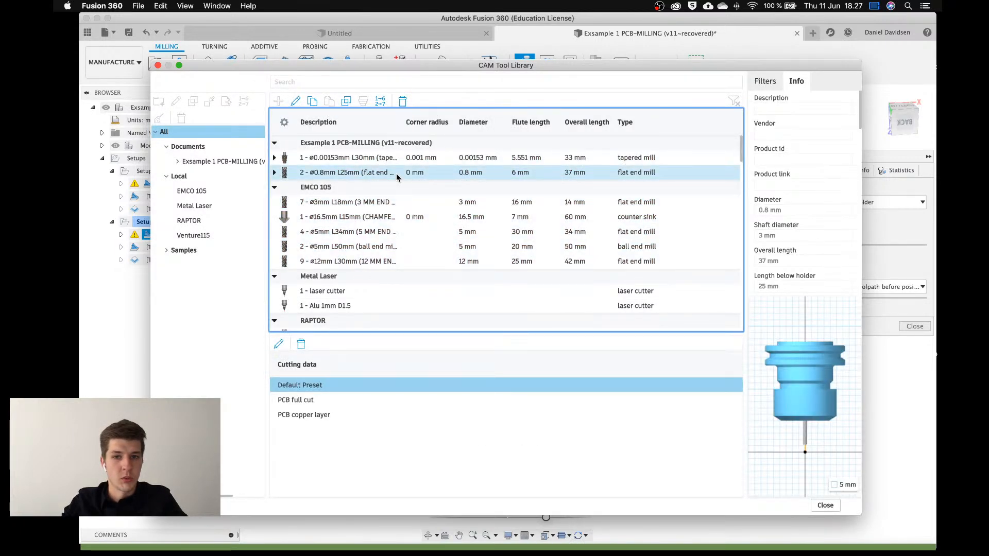
double_click(397, 176)
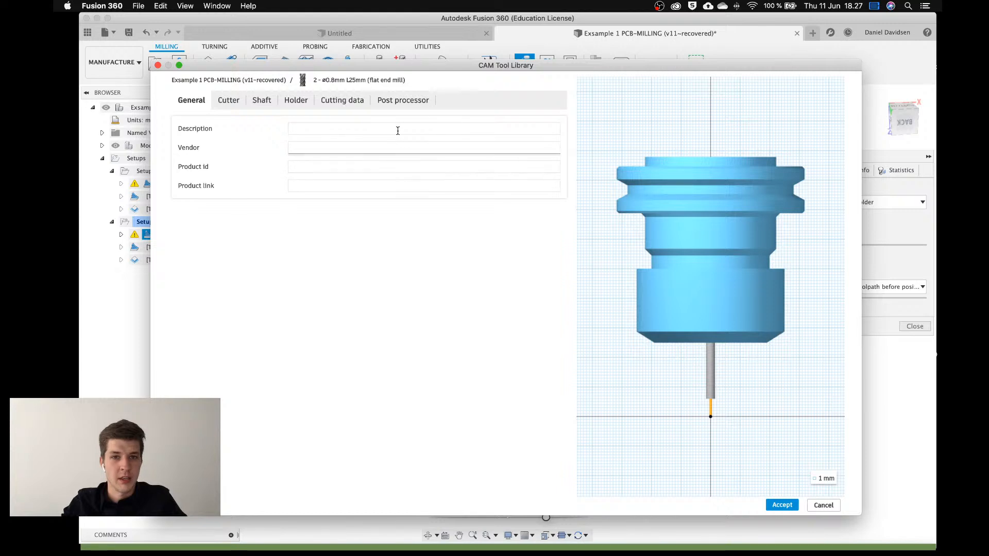
click(400, 101)
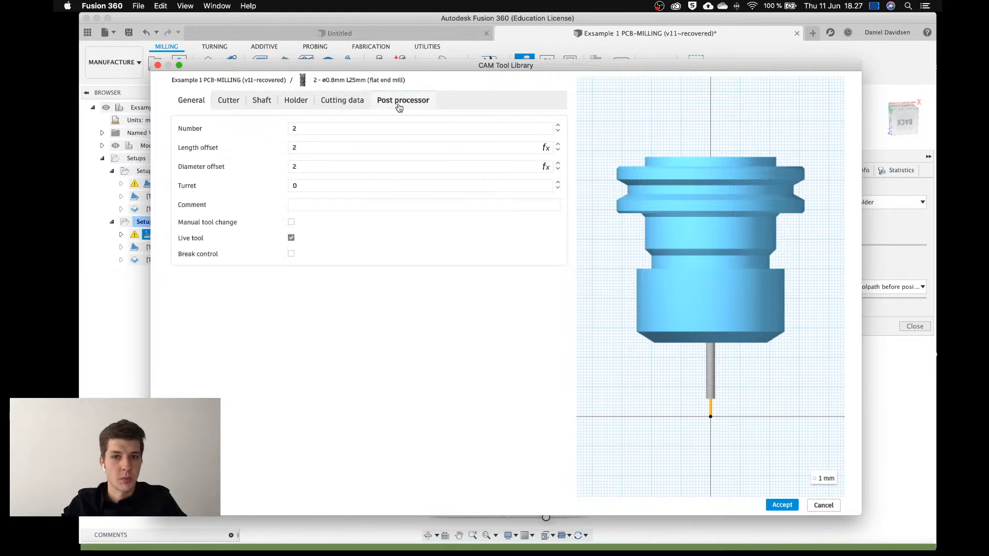
click(346, 128)
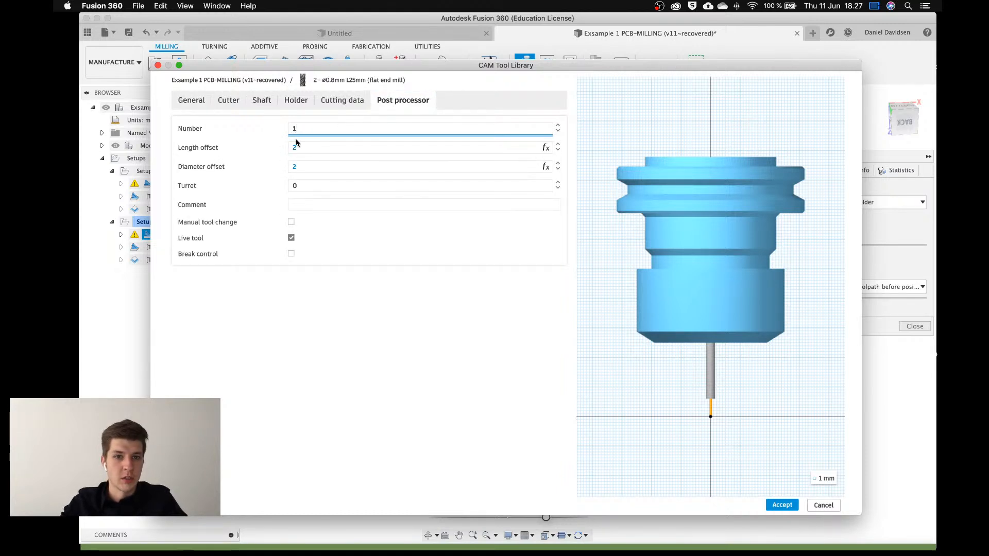
click(324, 145)
click(329, 165)
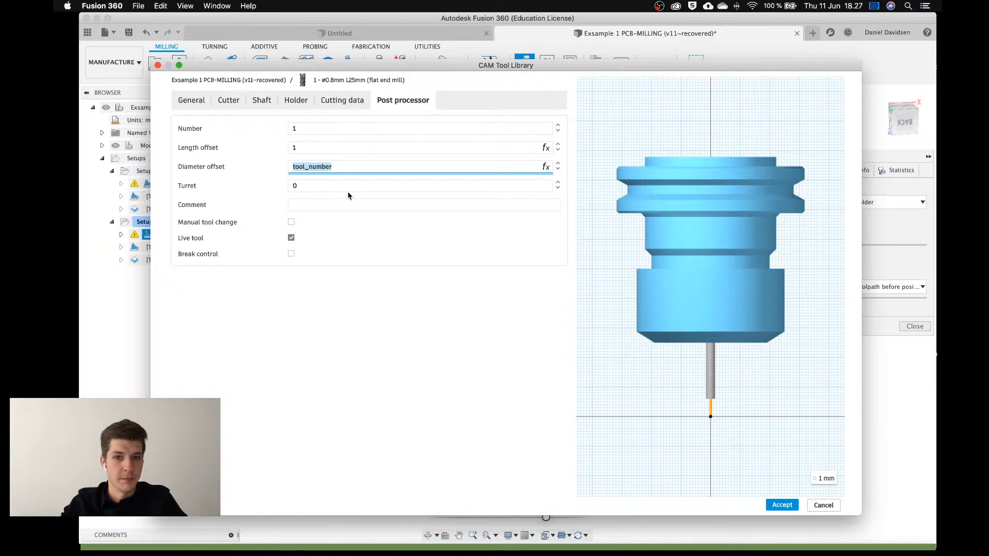